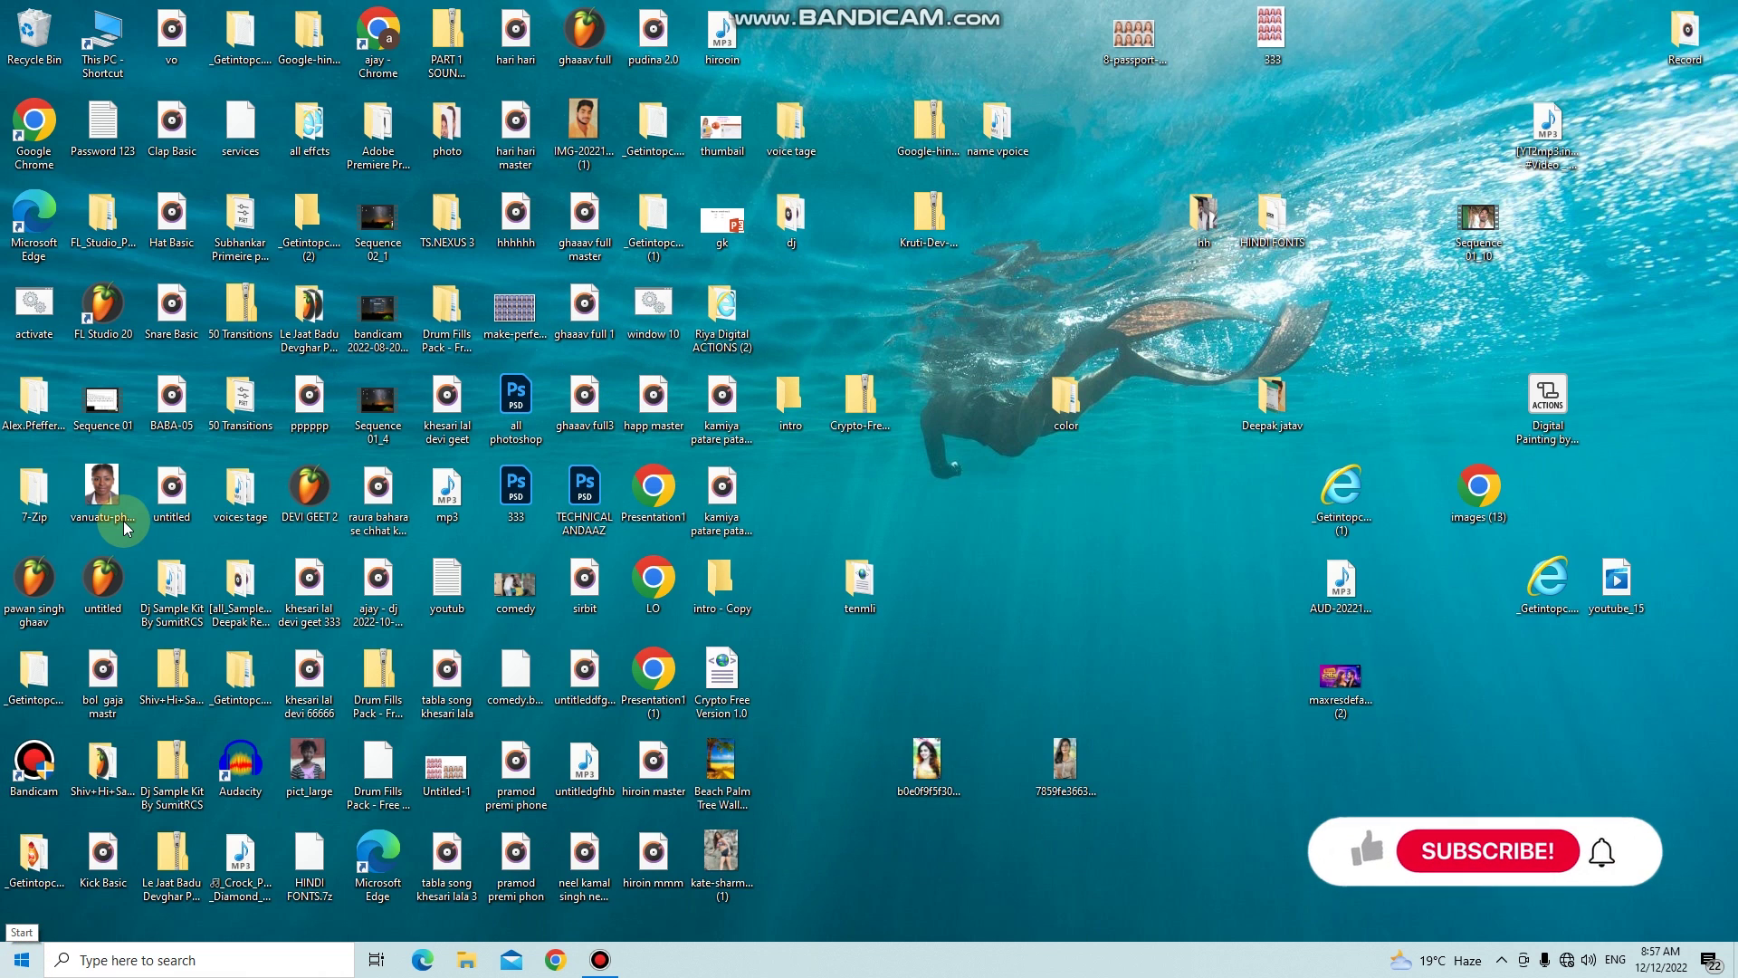
# - Launch PowerPoint 2016 from the Start menu's Recently added list and start the screen magnifier
pyautogui.press('super')
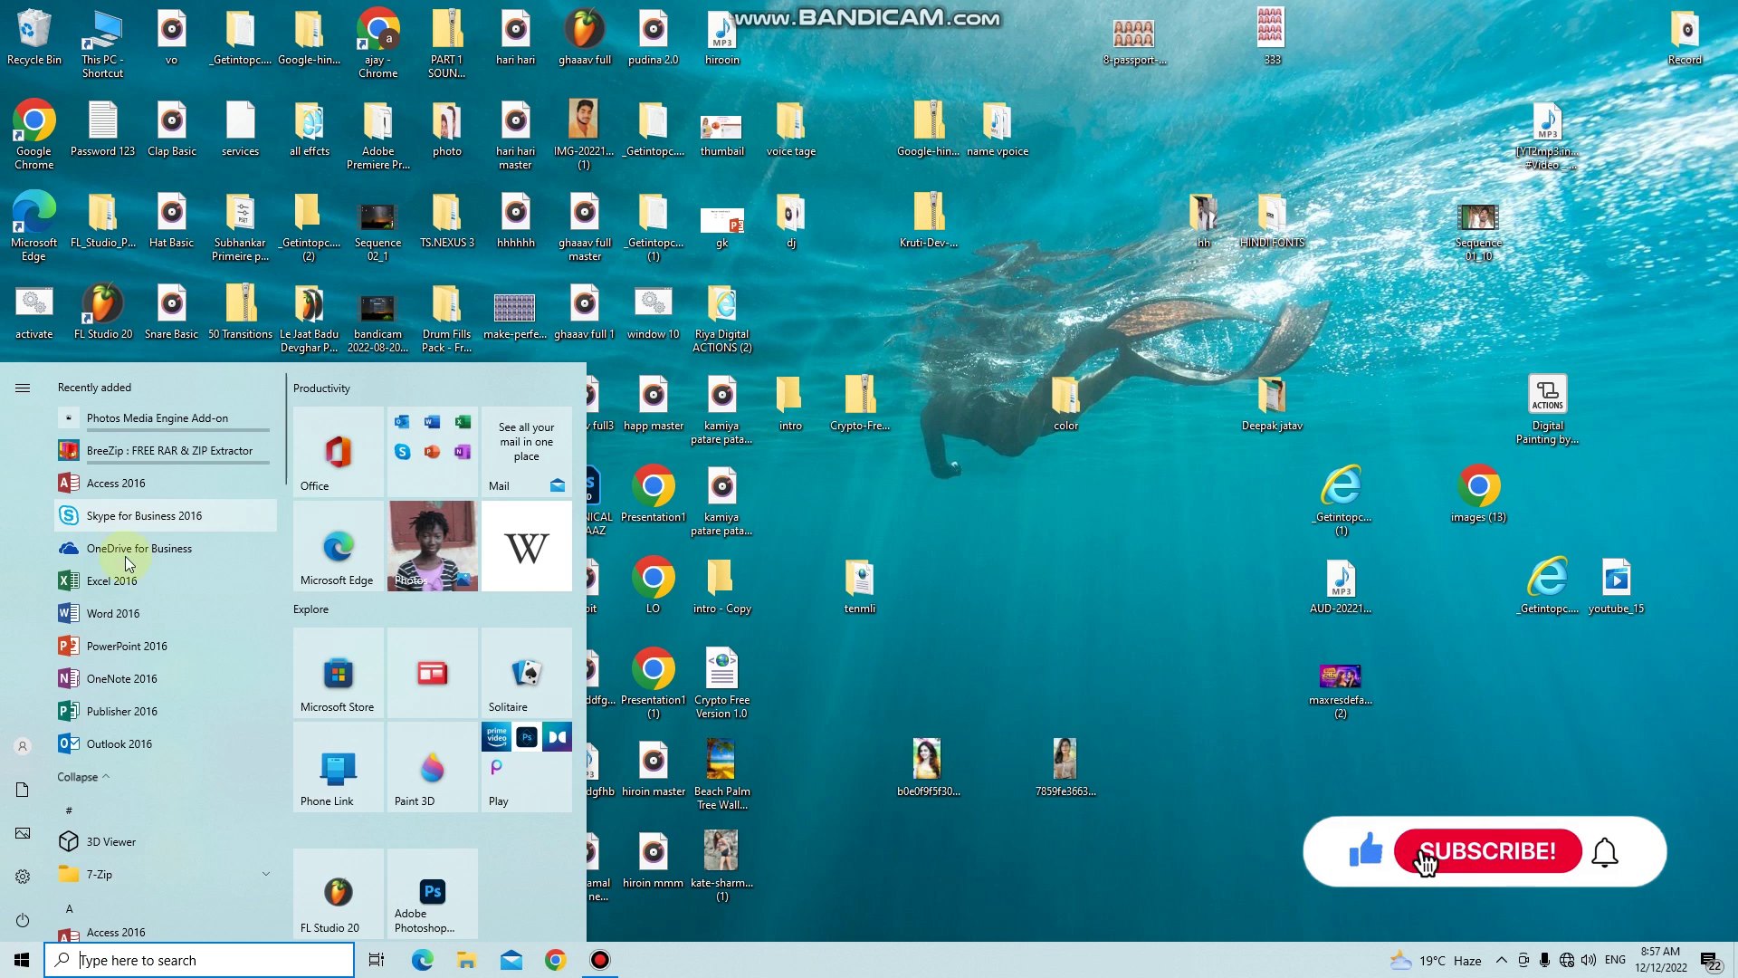
pyautogui.click(164, 659)
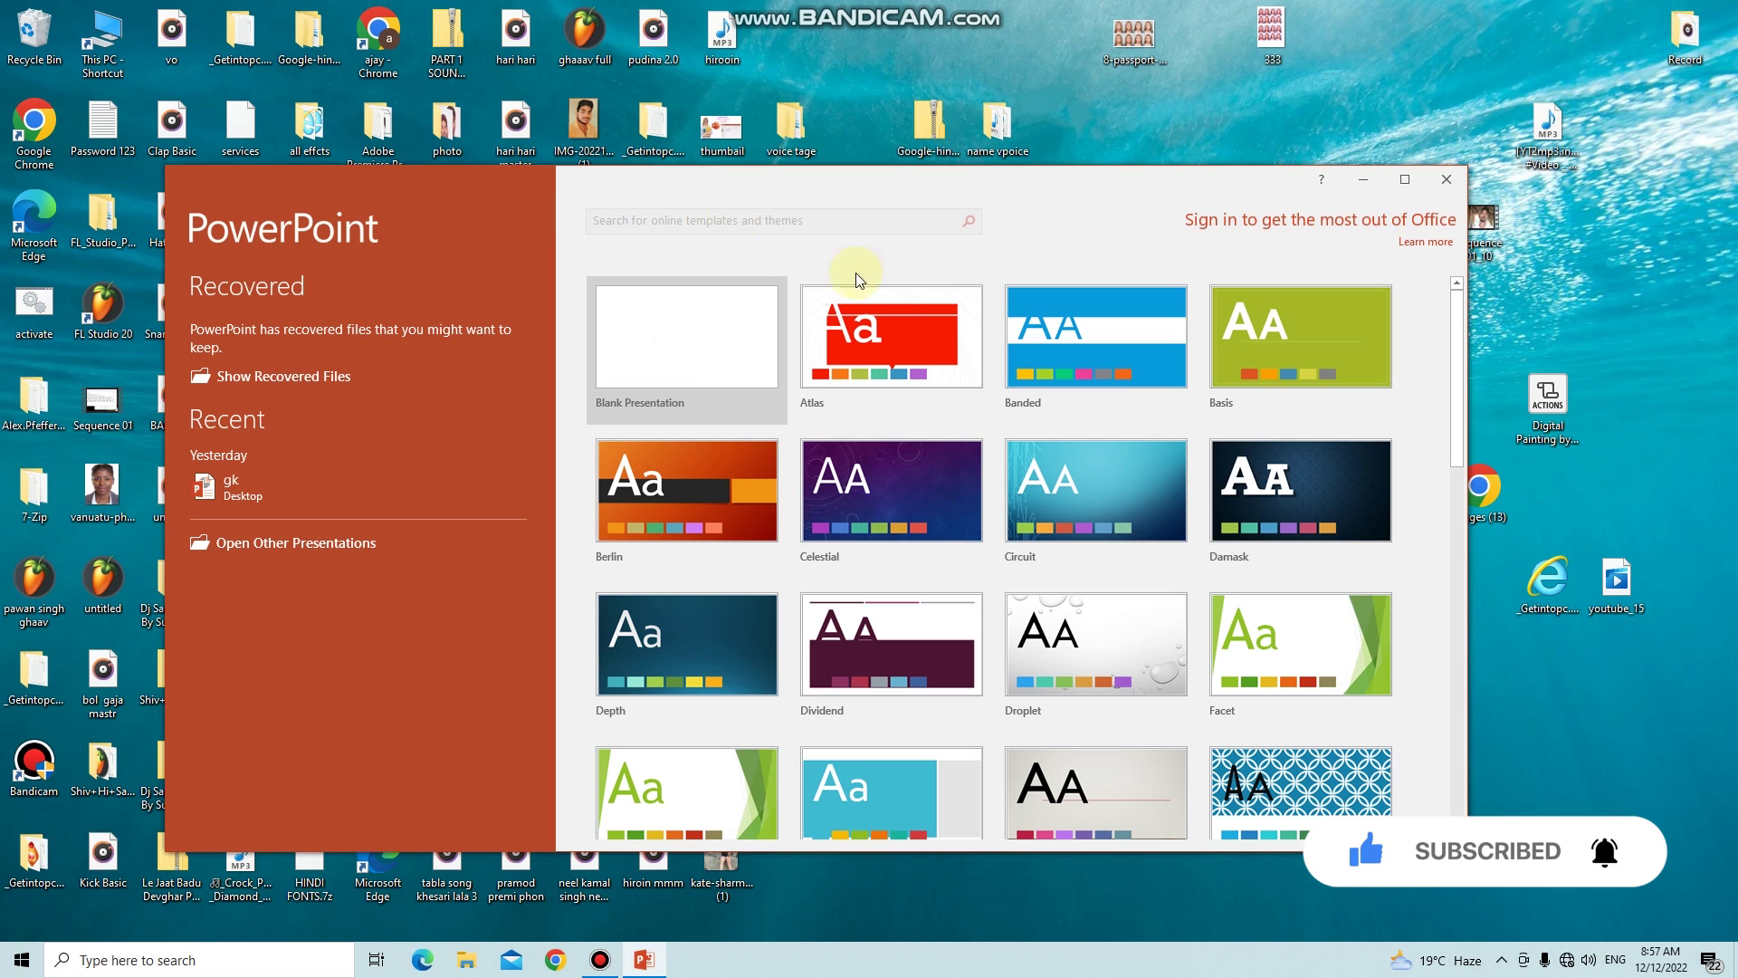
pyautogui.click(326, 953)
# - Maximize the PowerPoint start window and magnify the screen toward its top-right corner
pyautogui.click(281, 489)
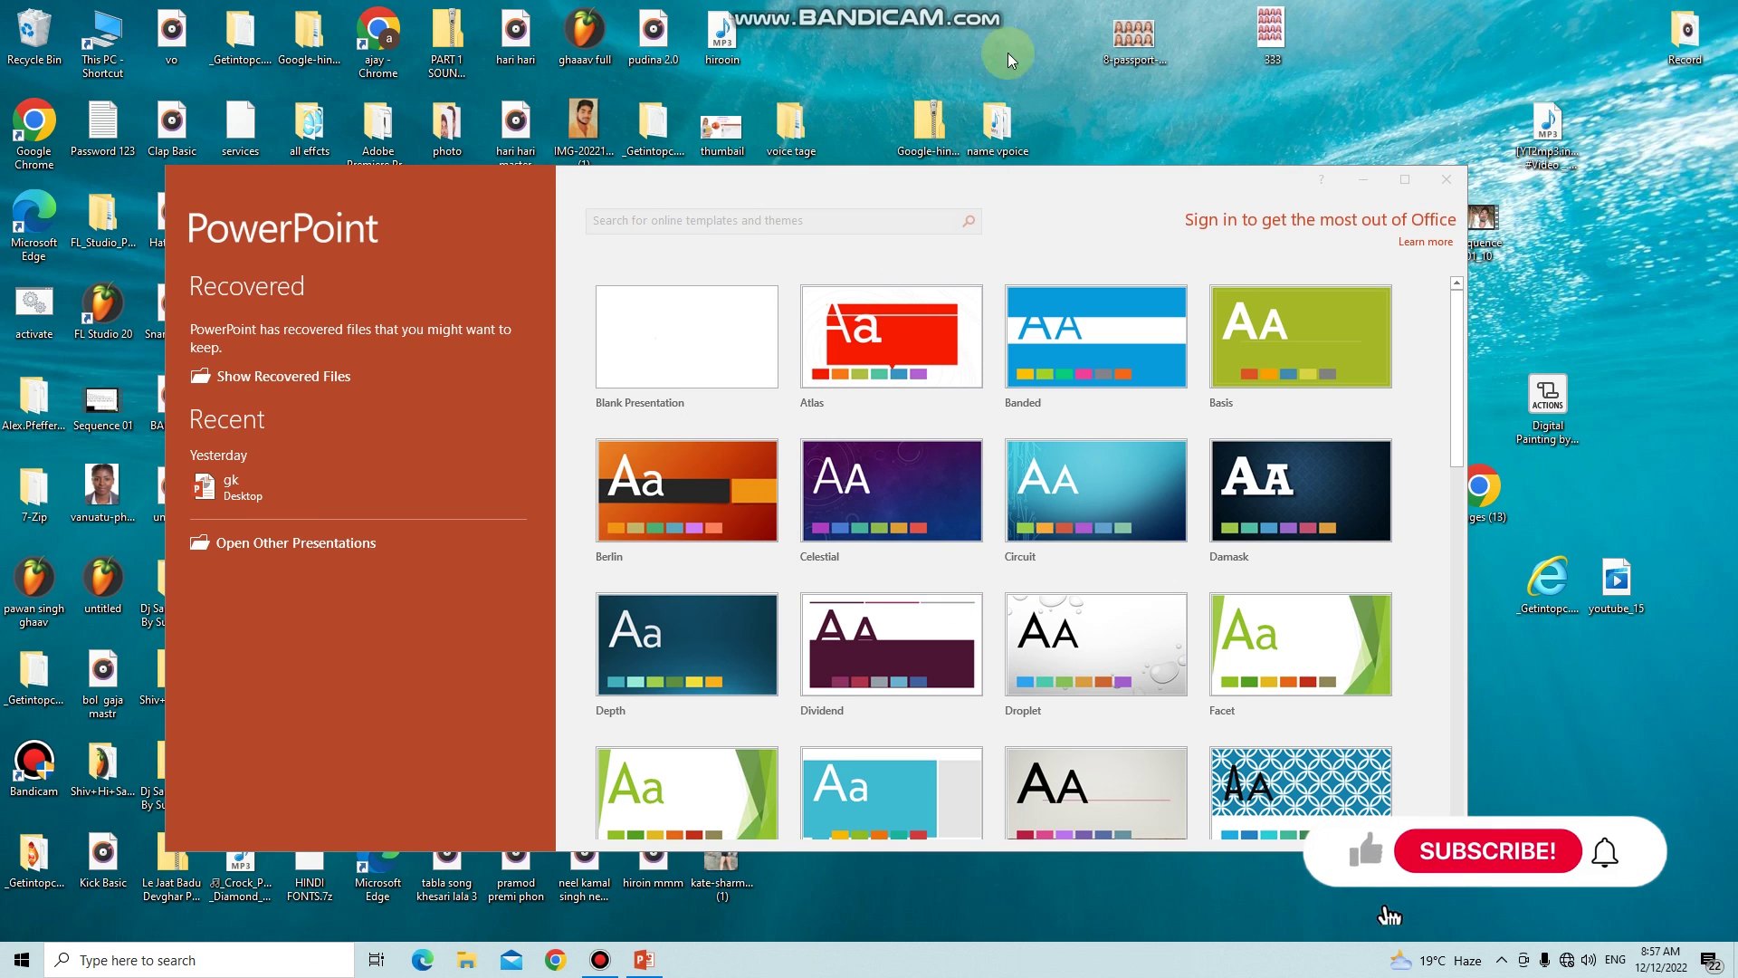
pyautogui.click(1405, 179)
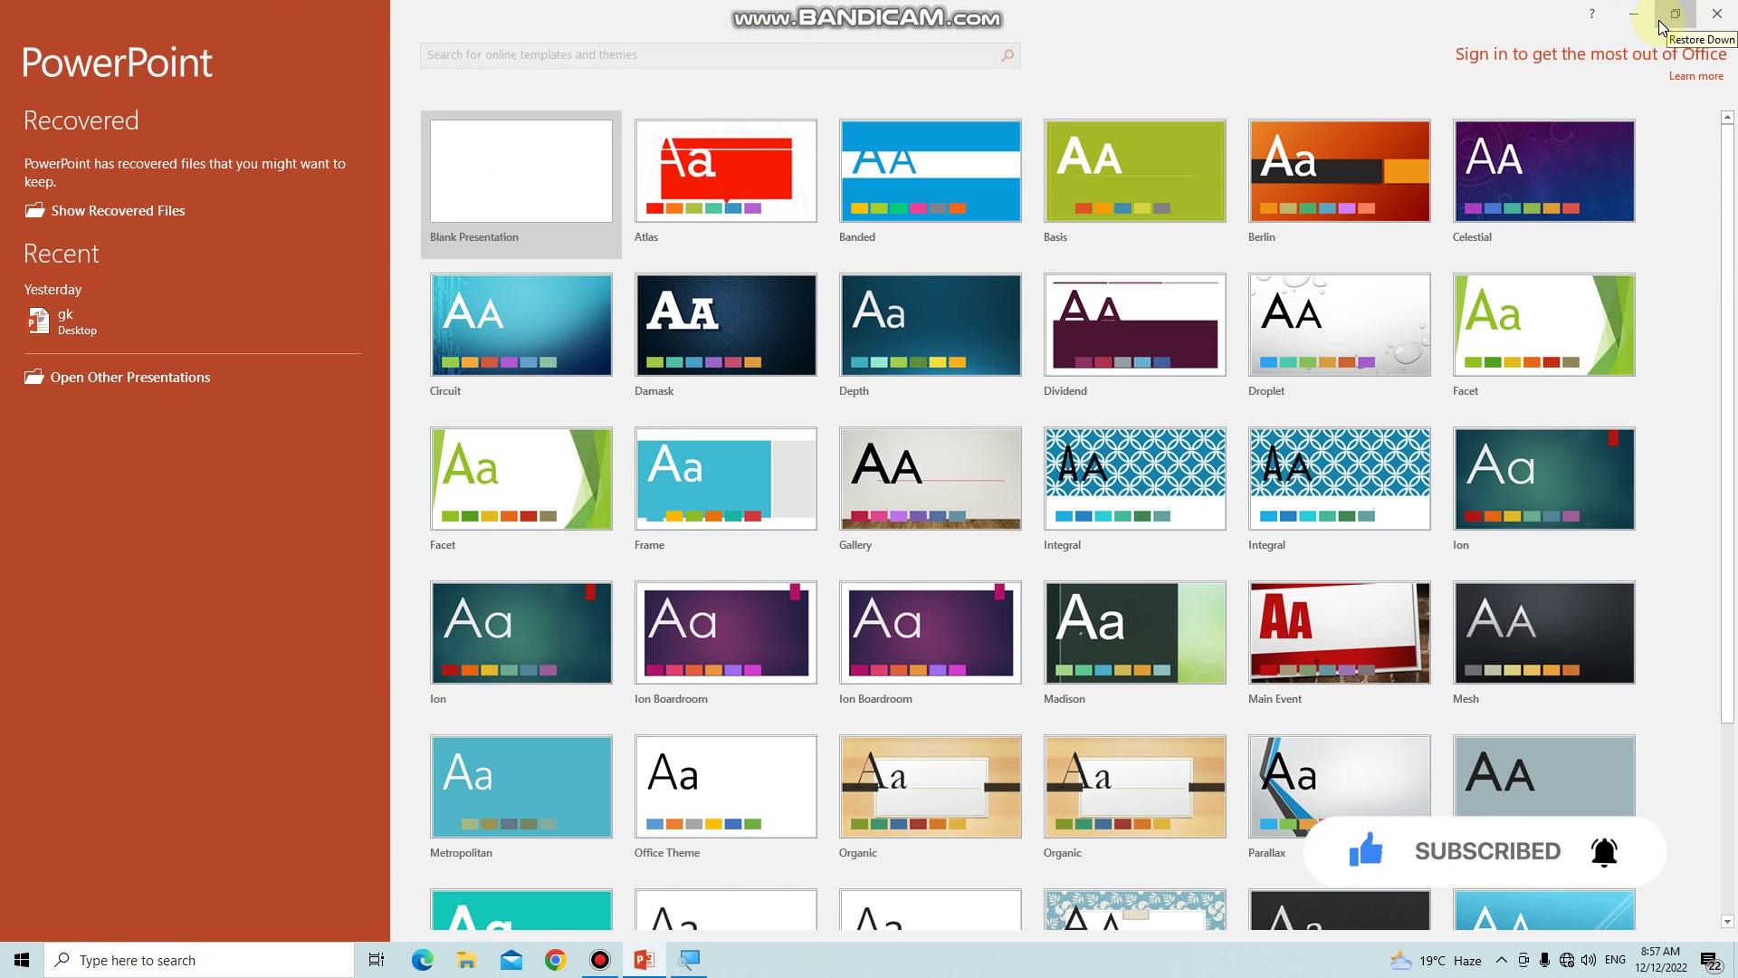
pyautogui.press('super+plus')
pyautogui.press('super+plus')
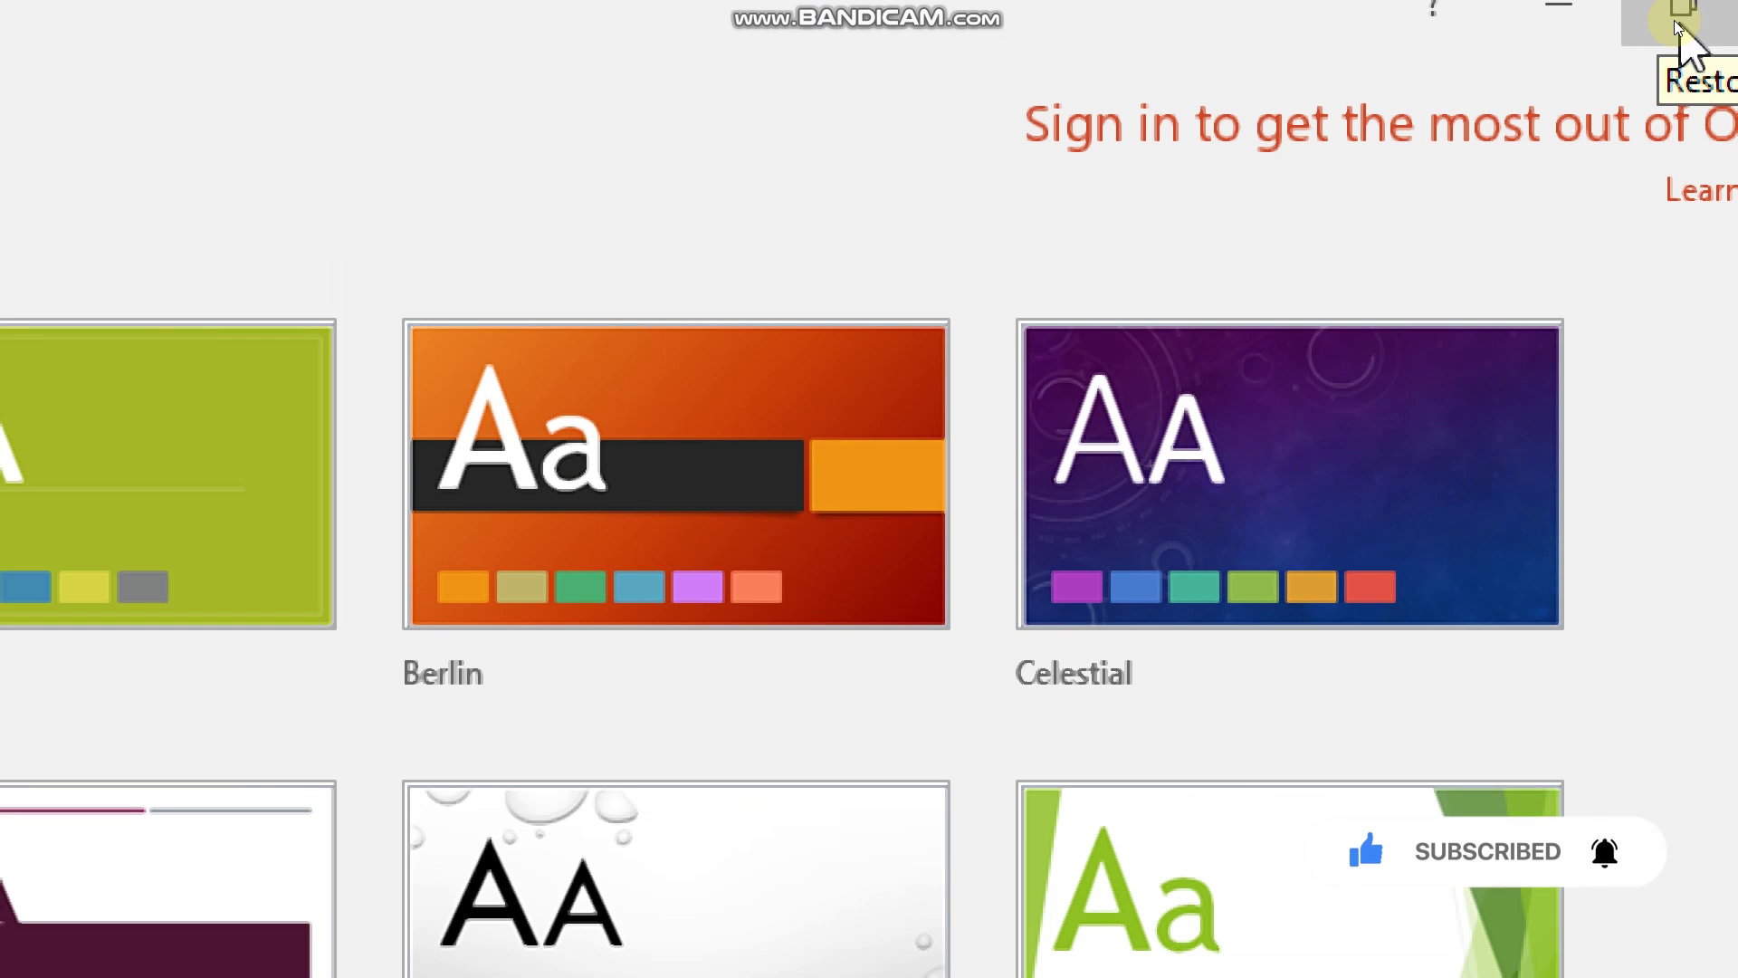
# - Minimize, restore and re-maximize the start window, then pick the Blank Presentation template
pyautogui.click(1565, 11)
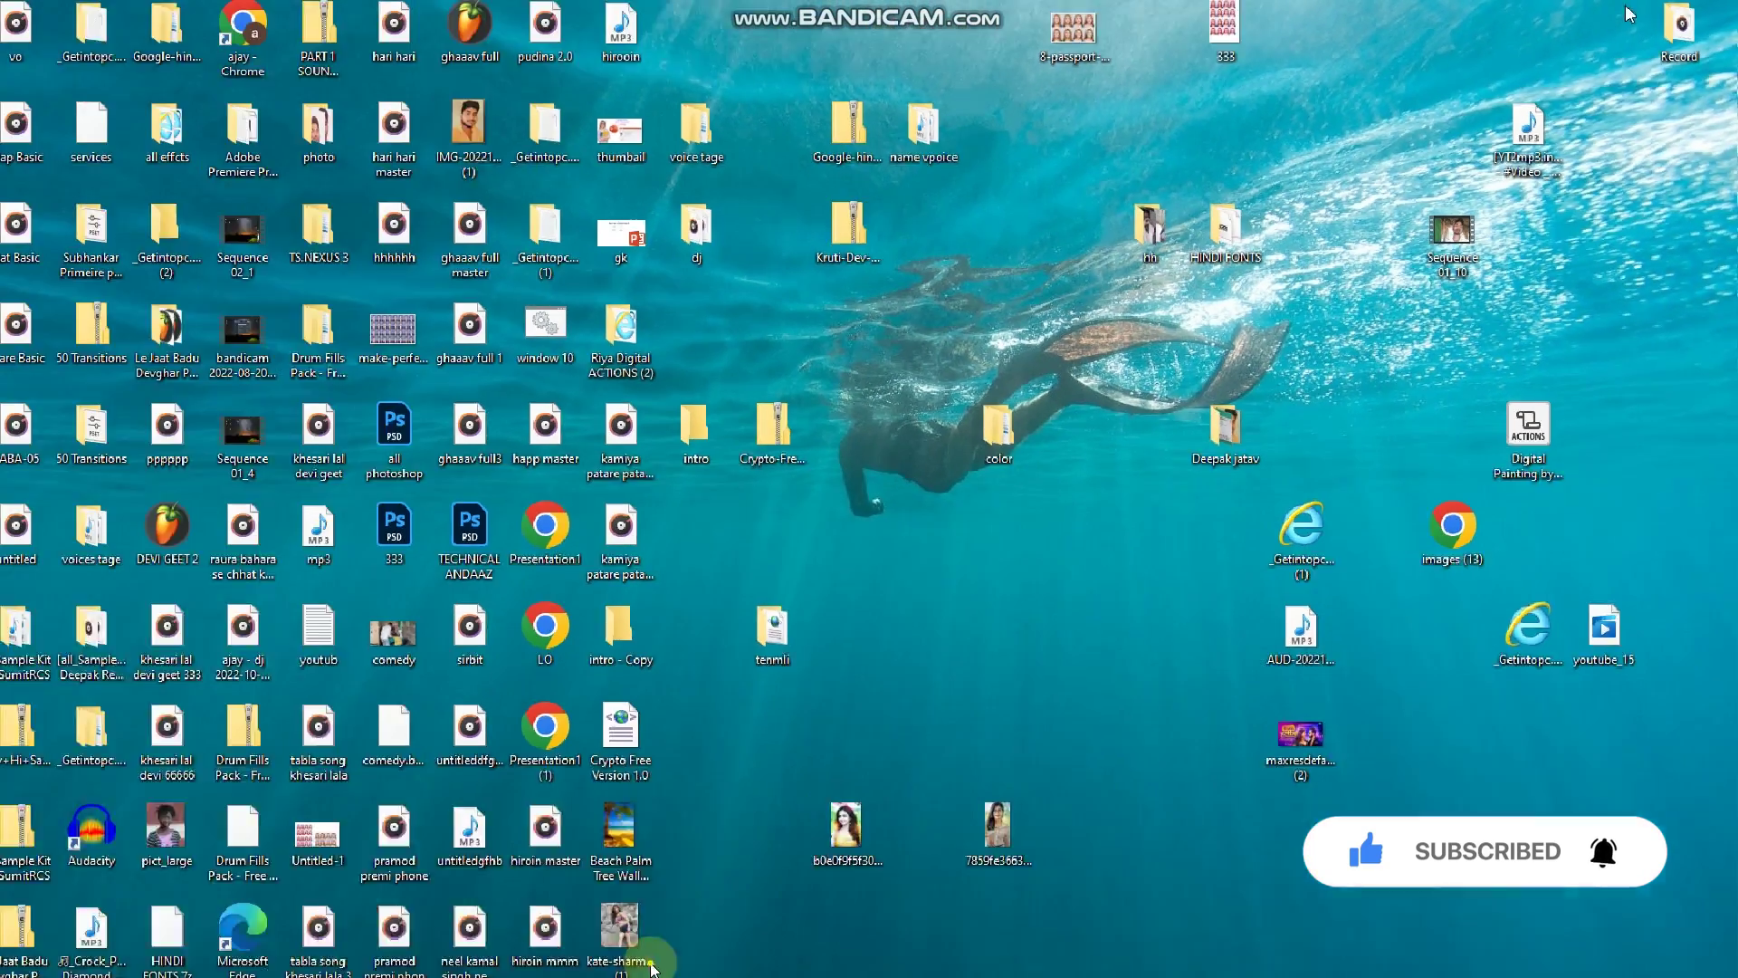
pyautogui.click(644, 960)
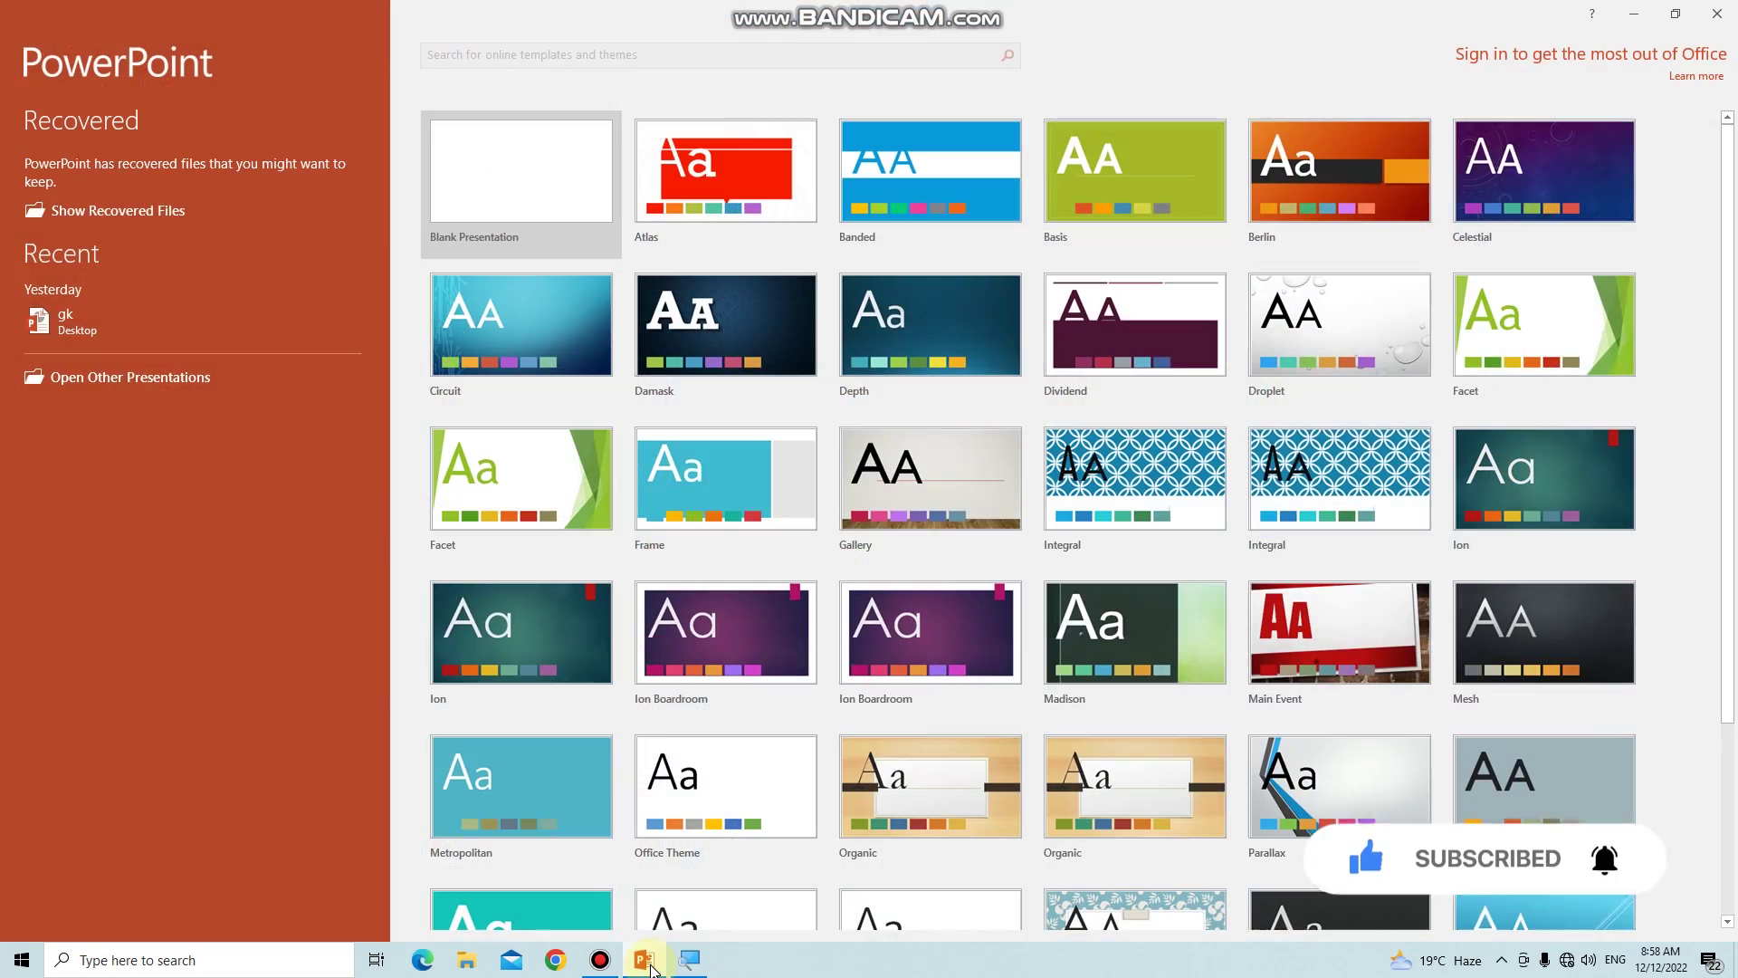
pyautogui.click(1675, 13)
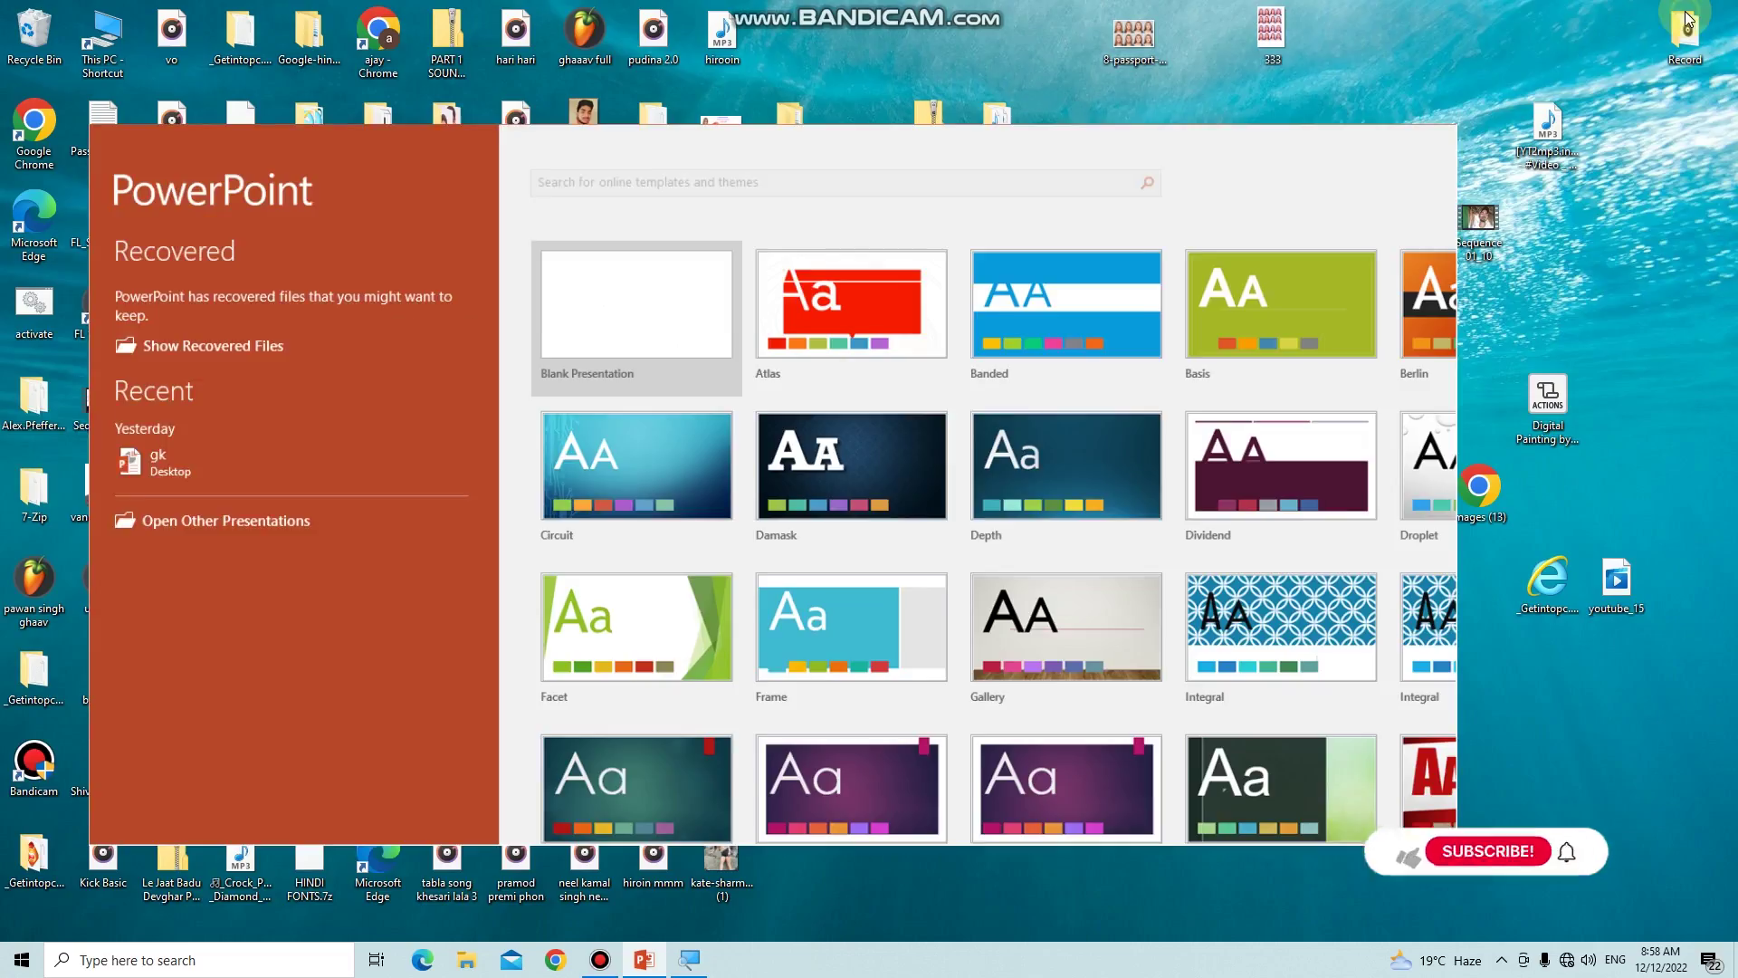
pyautogui.click(1405, 179)
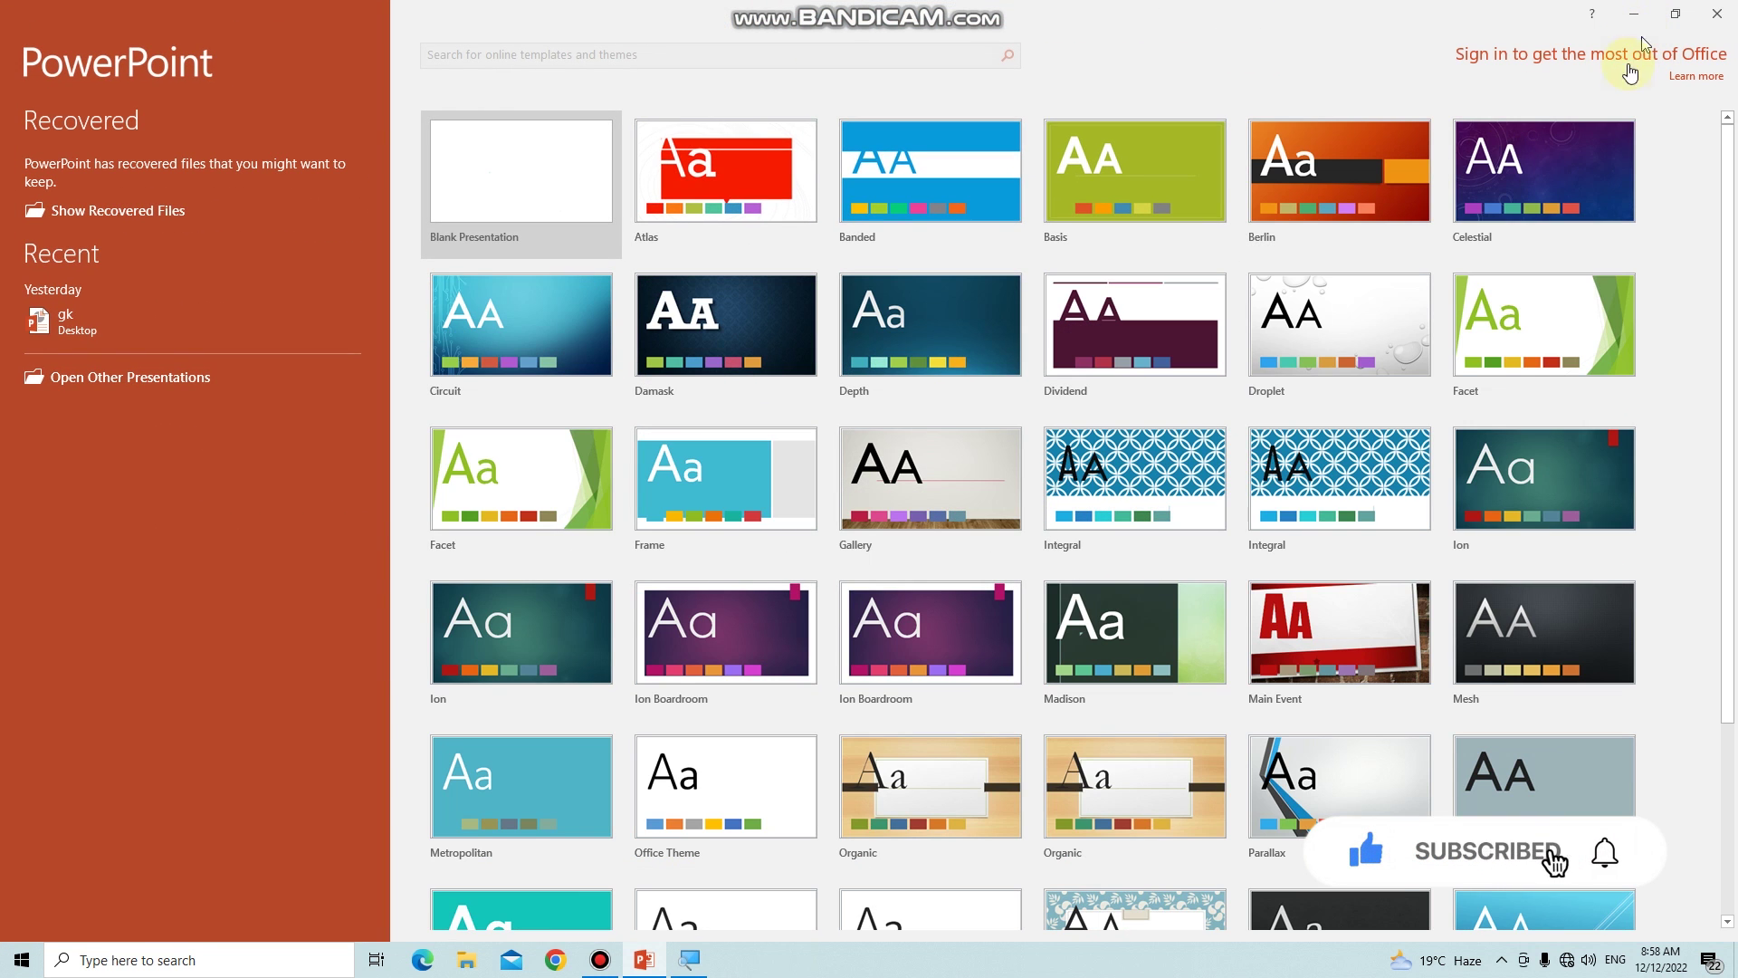
pyautogui.click(448, 221)
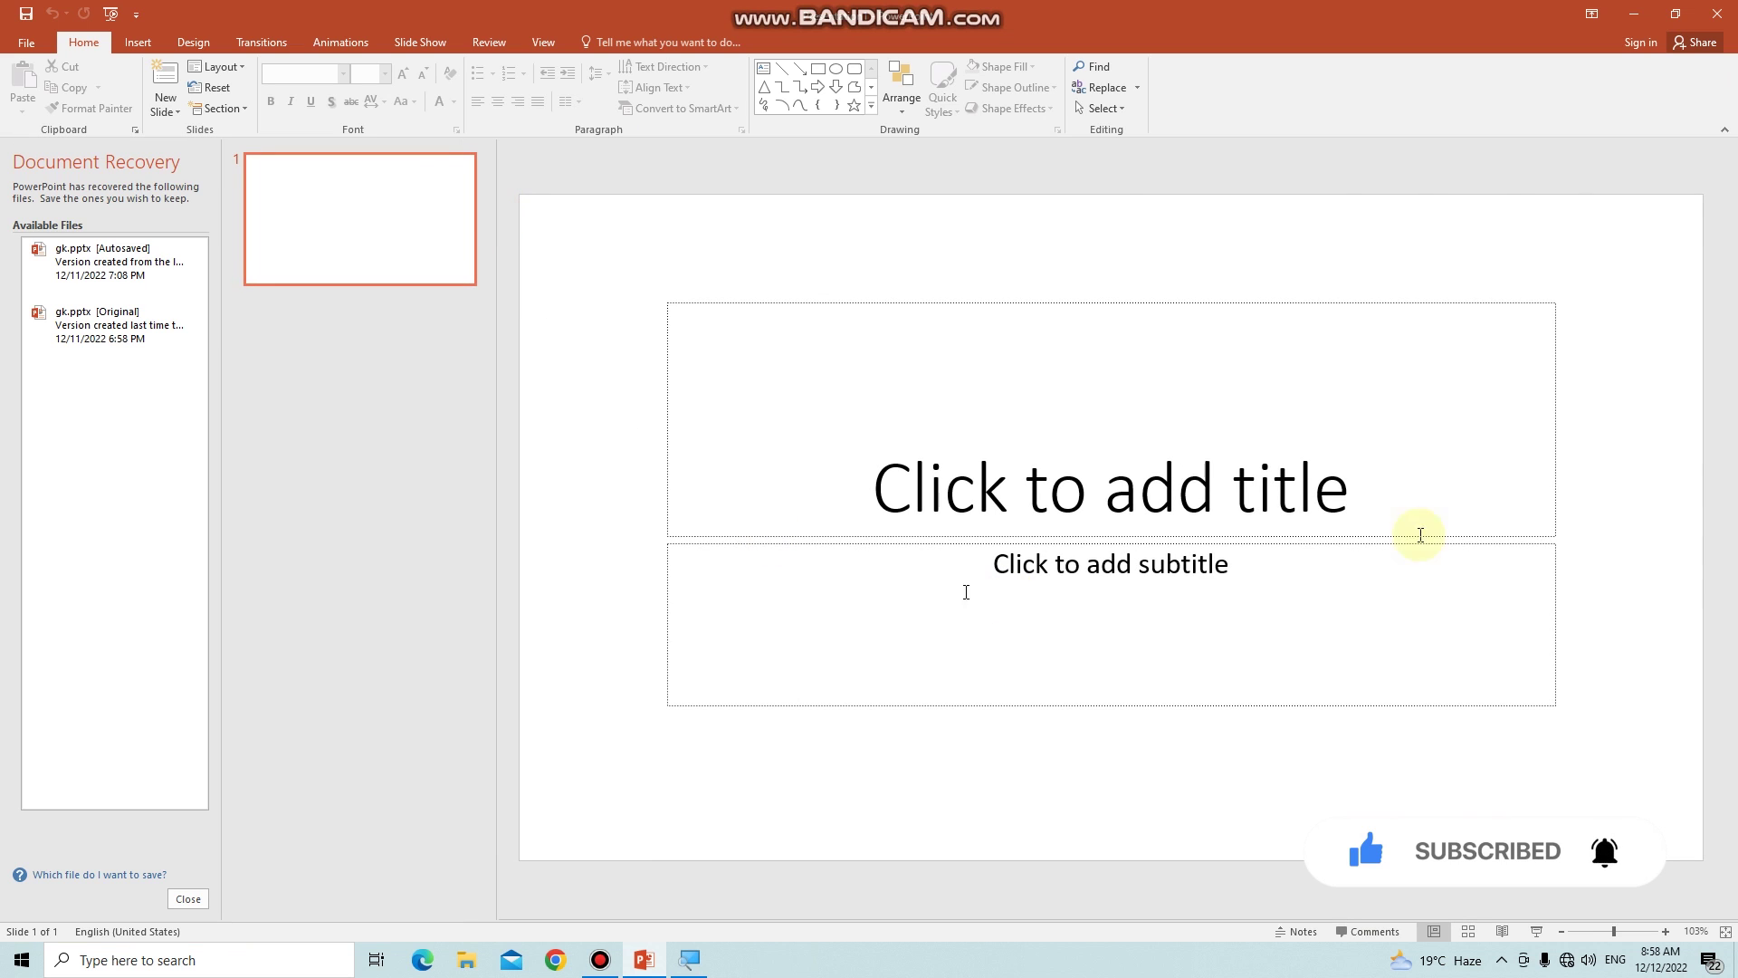
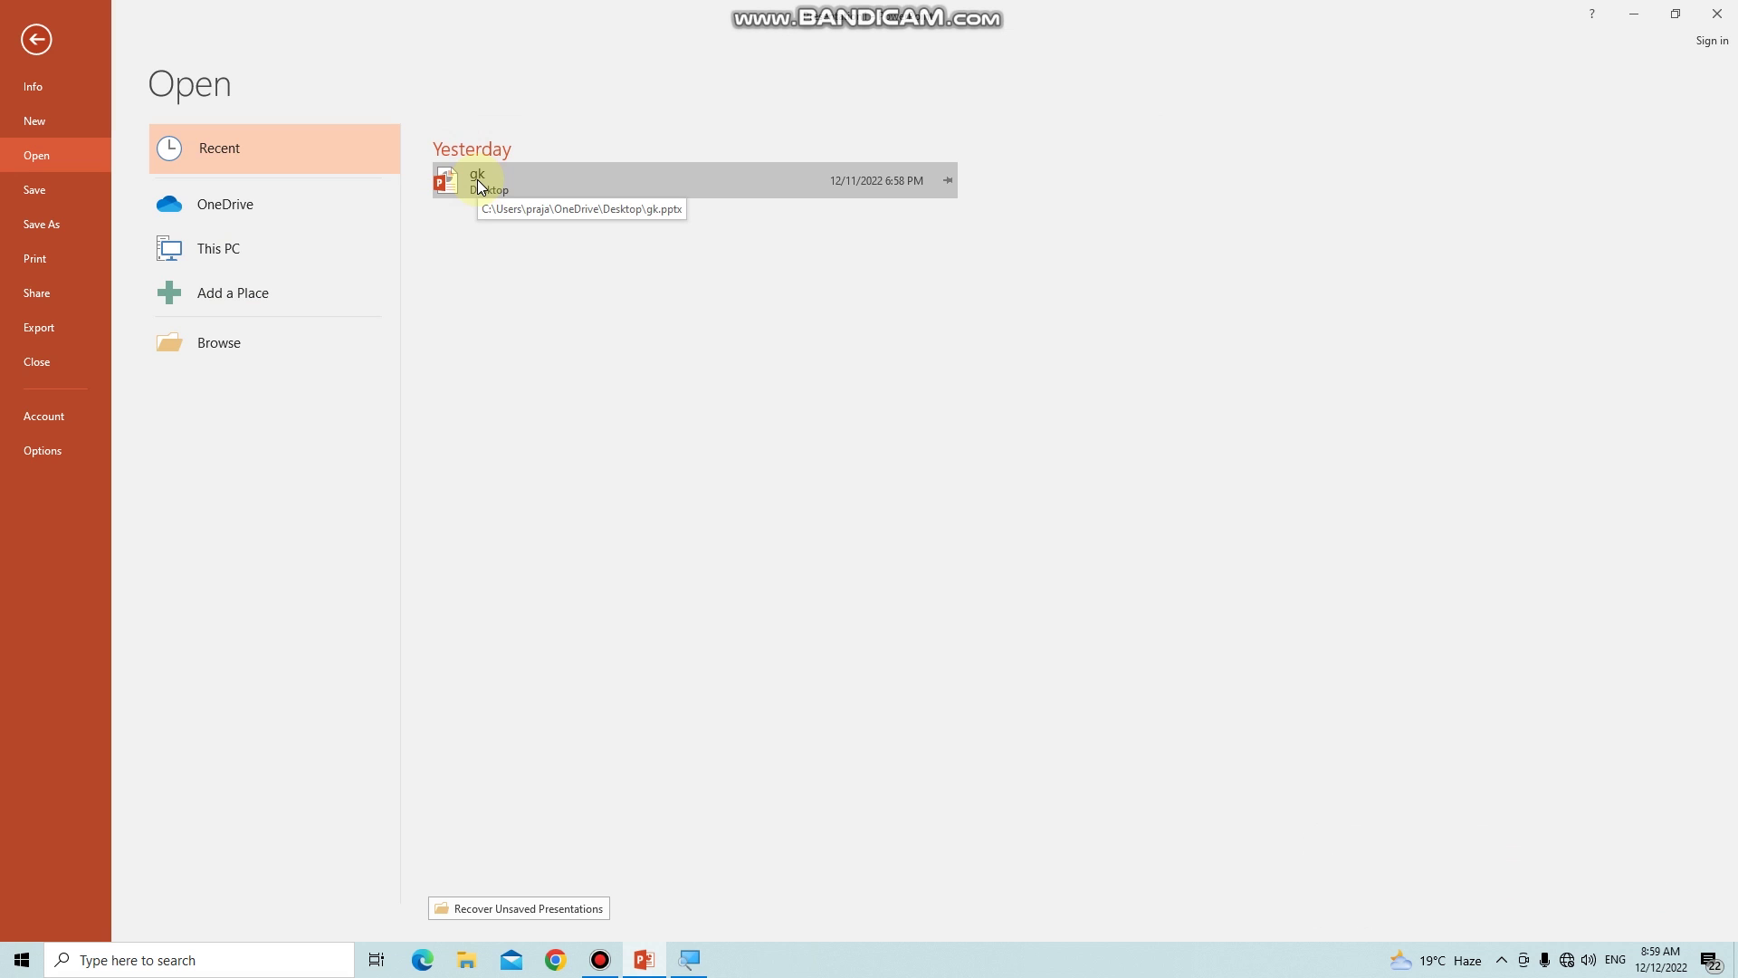
# - Open the recent gk.pptx presentation with the Bihar capital quiz slide
pyautogui.click(501, 185)
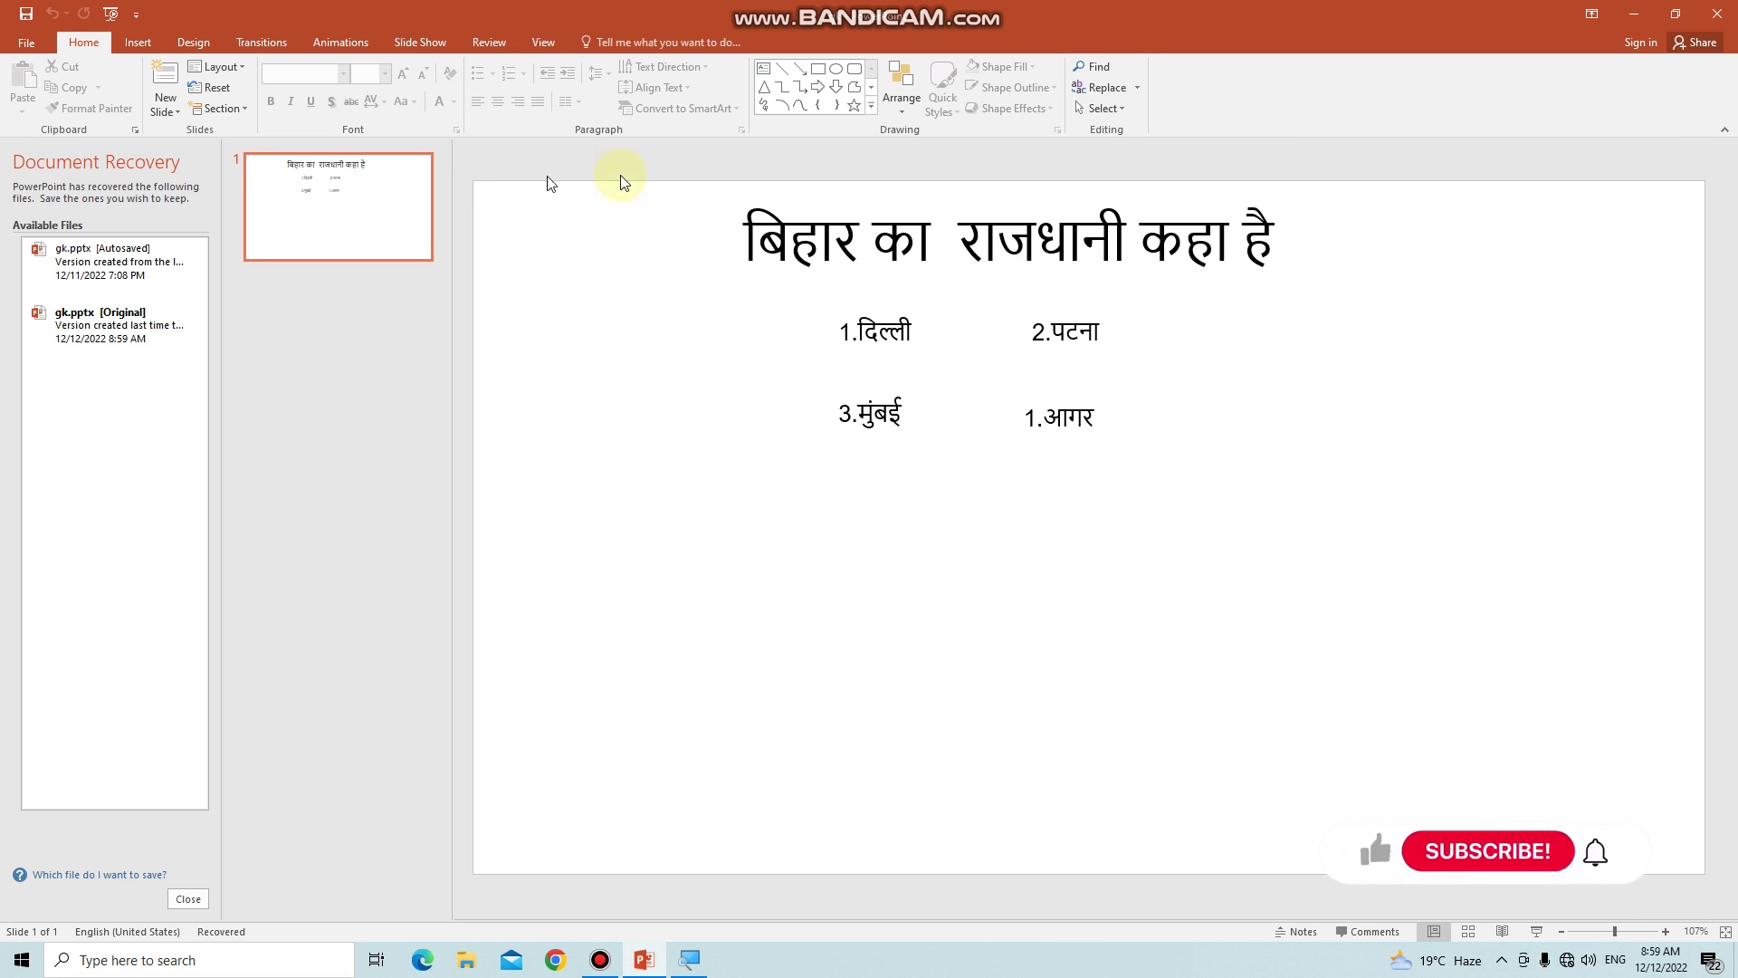
# - Colour the title words कहा है red
pyautogui.click(790, 242)
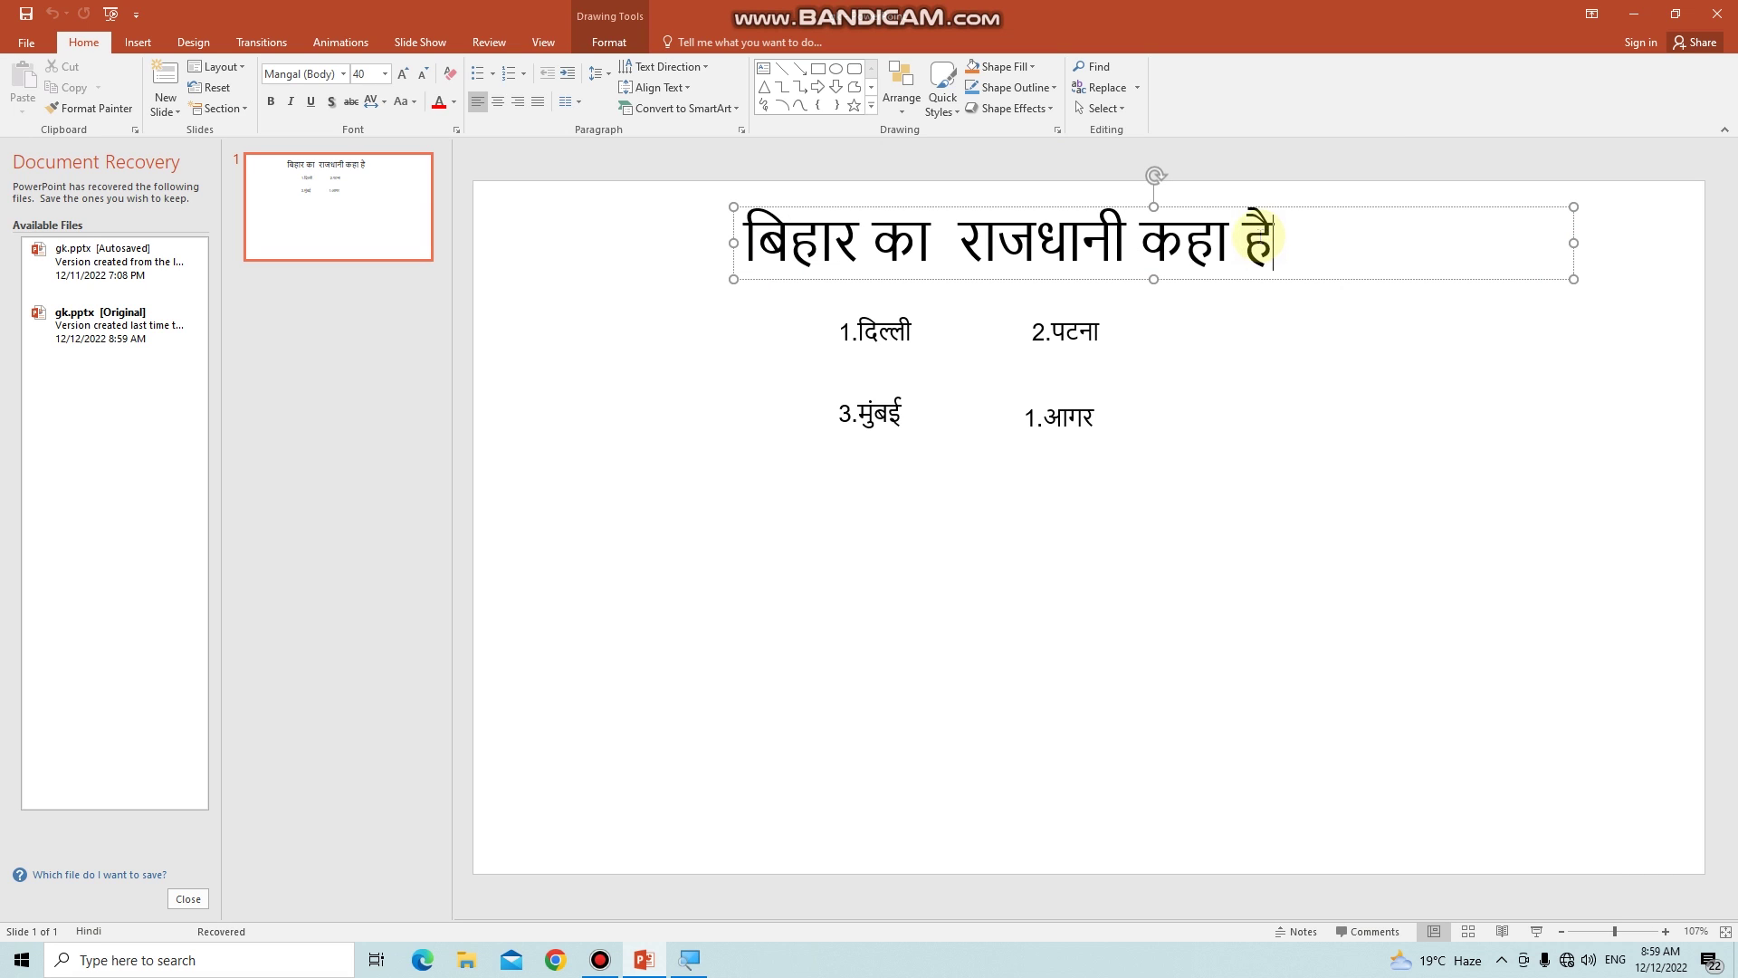
pyautogui.moveTo(1260, 237); pyautogui.dragTo(1195, 246)
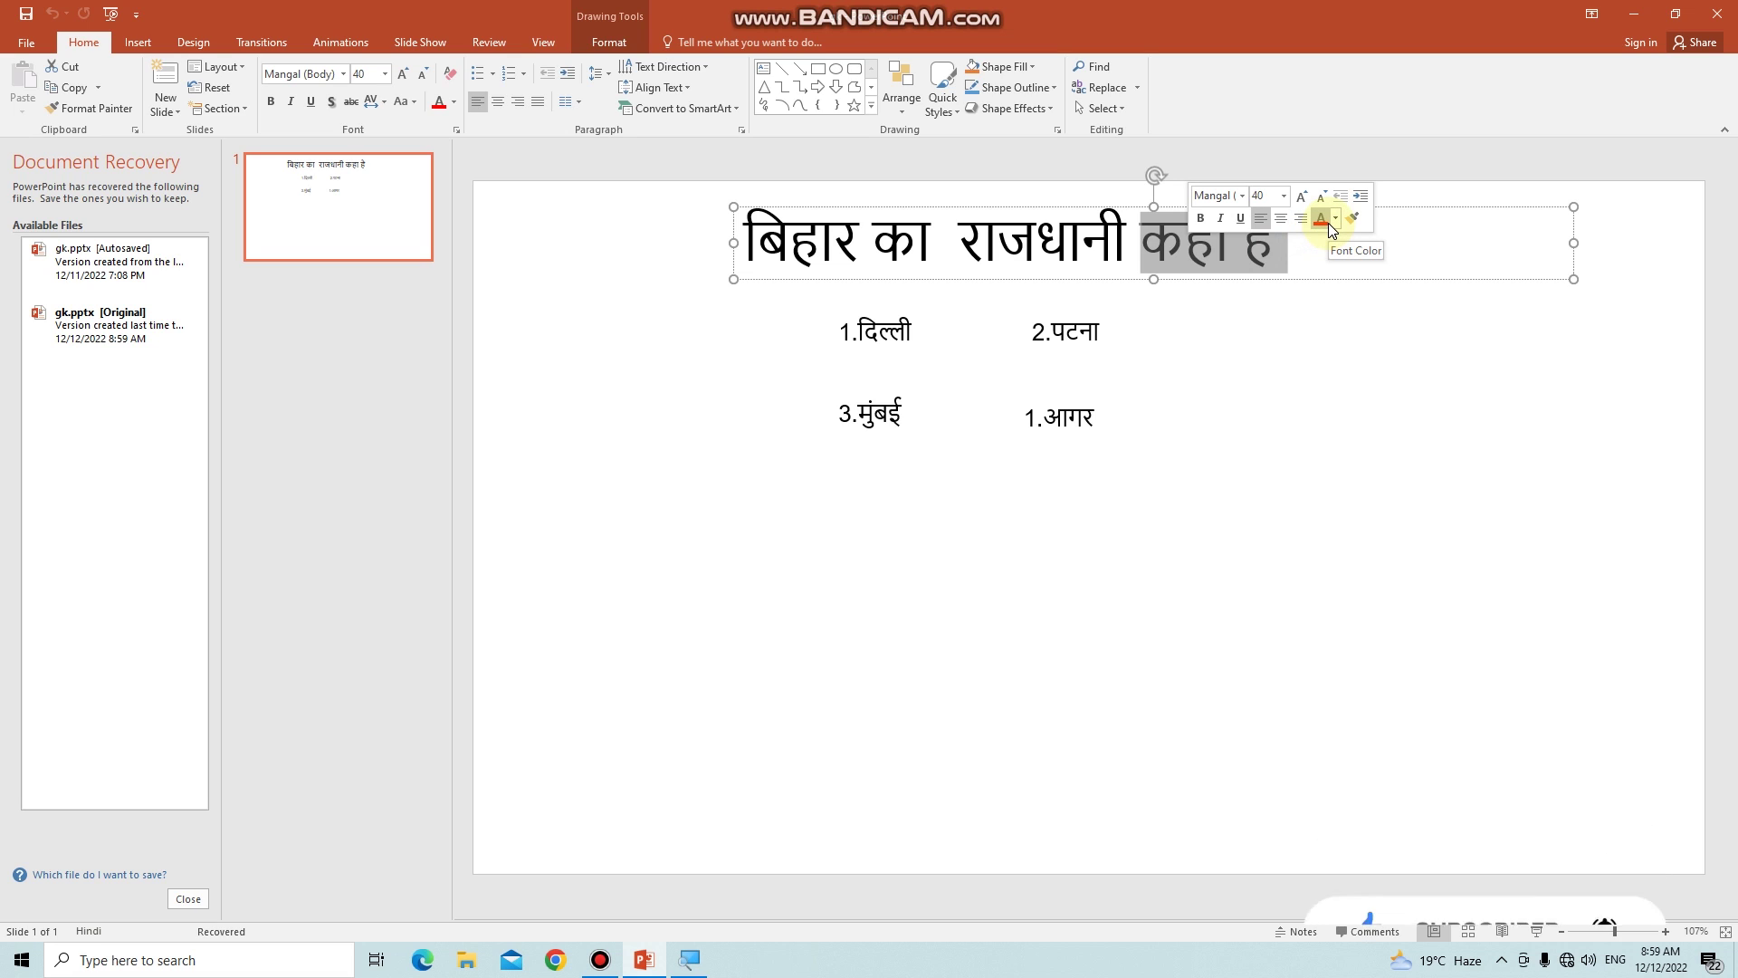
pyautogui.click(349, 104)
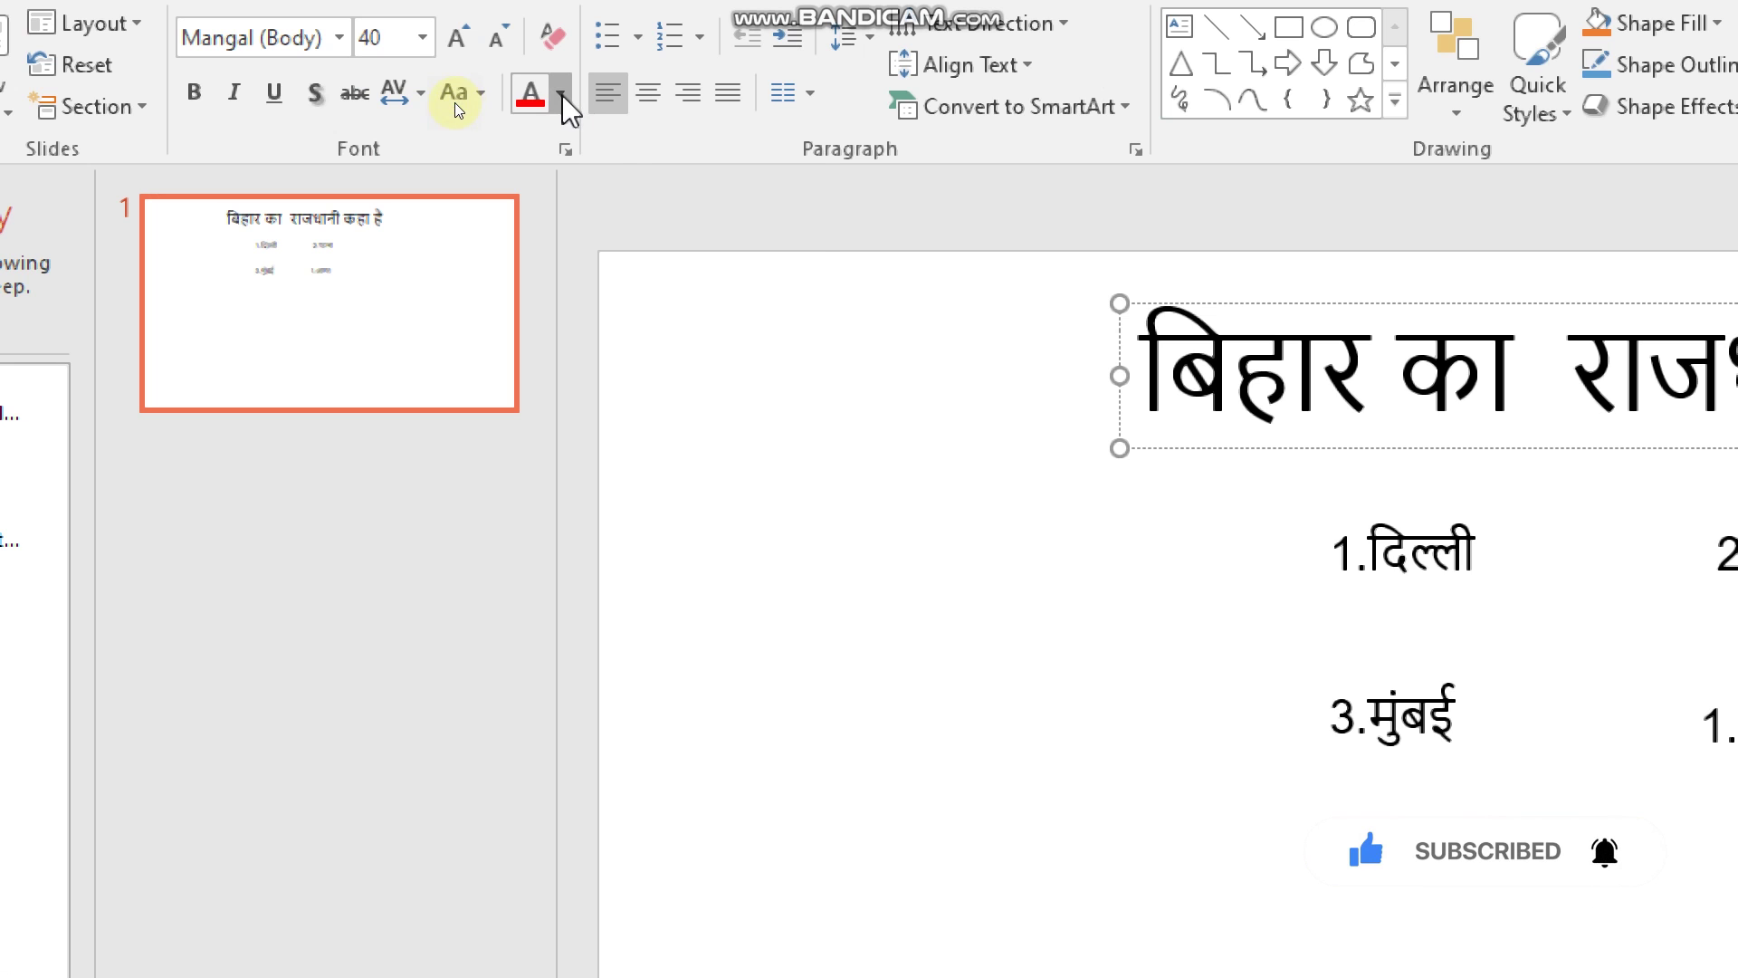
pyautogui.click(561, 94)
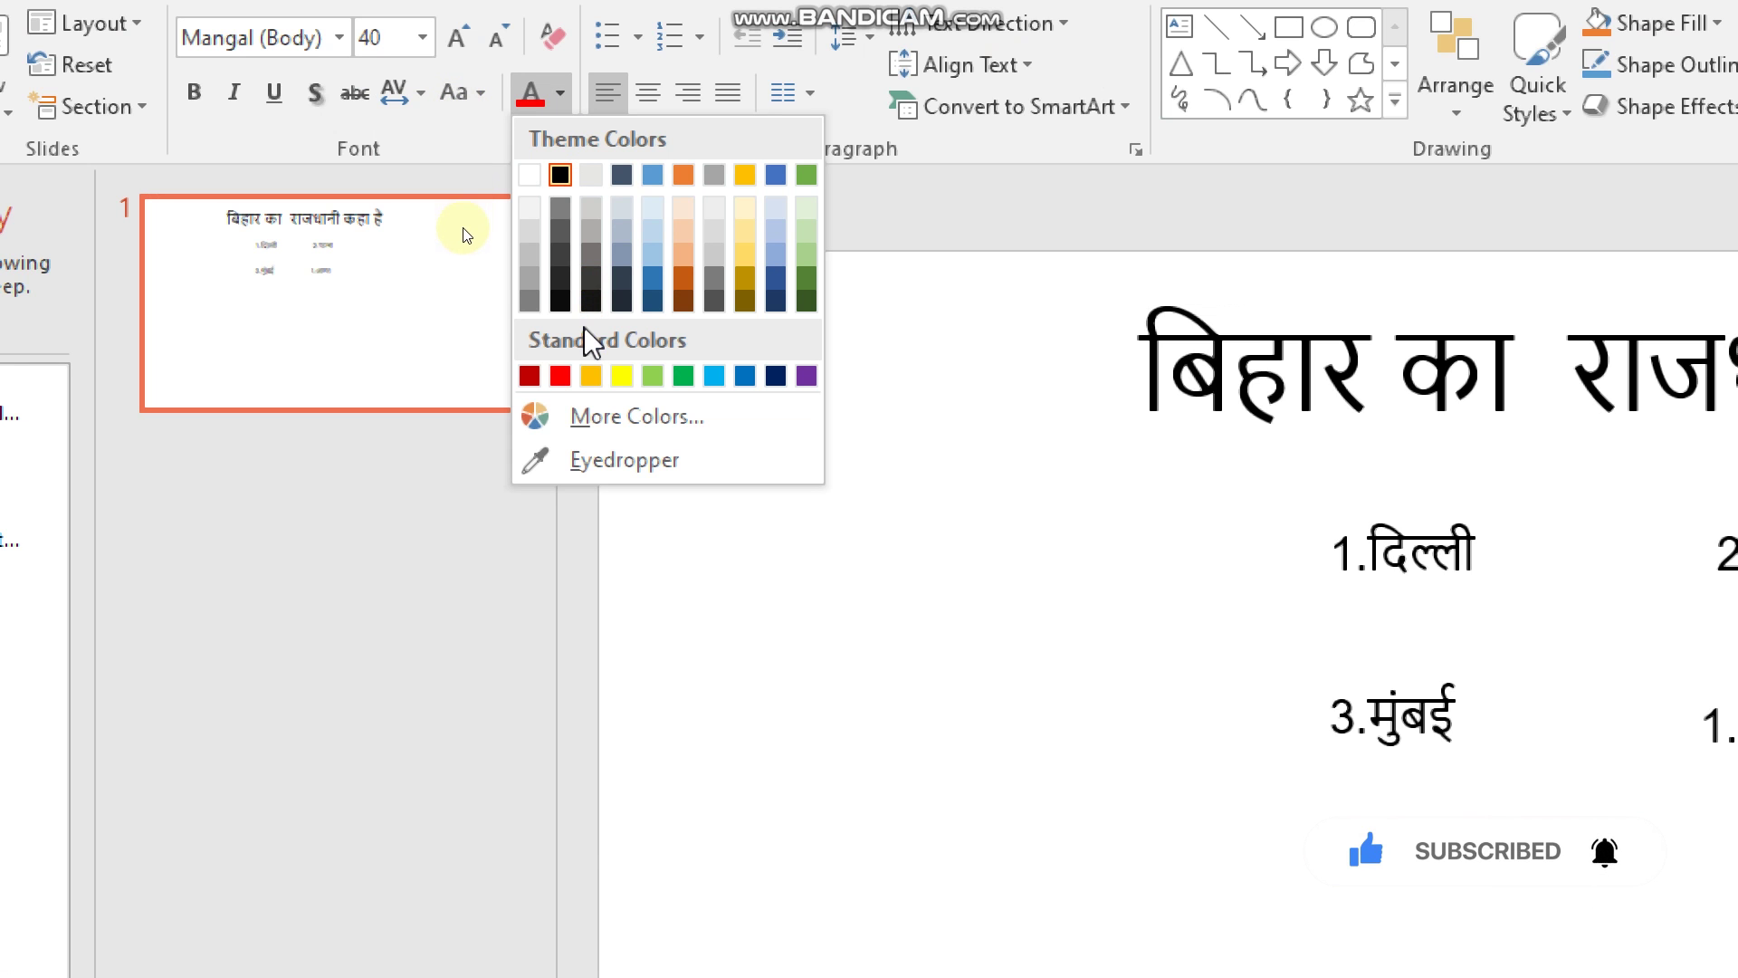
pyautogui.click(559, 376)
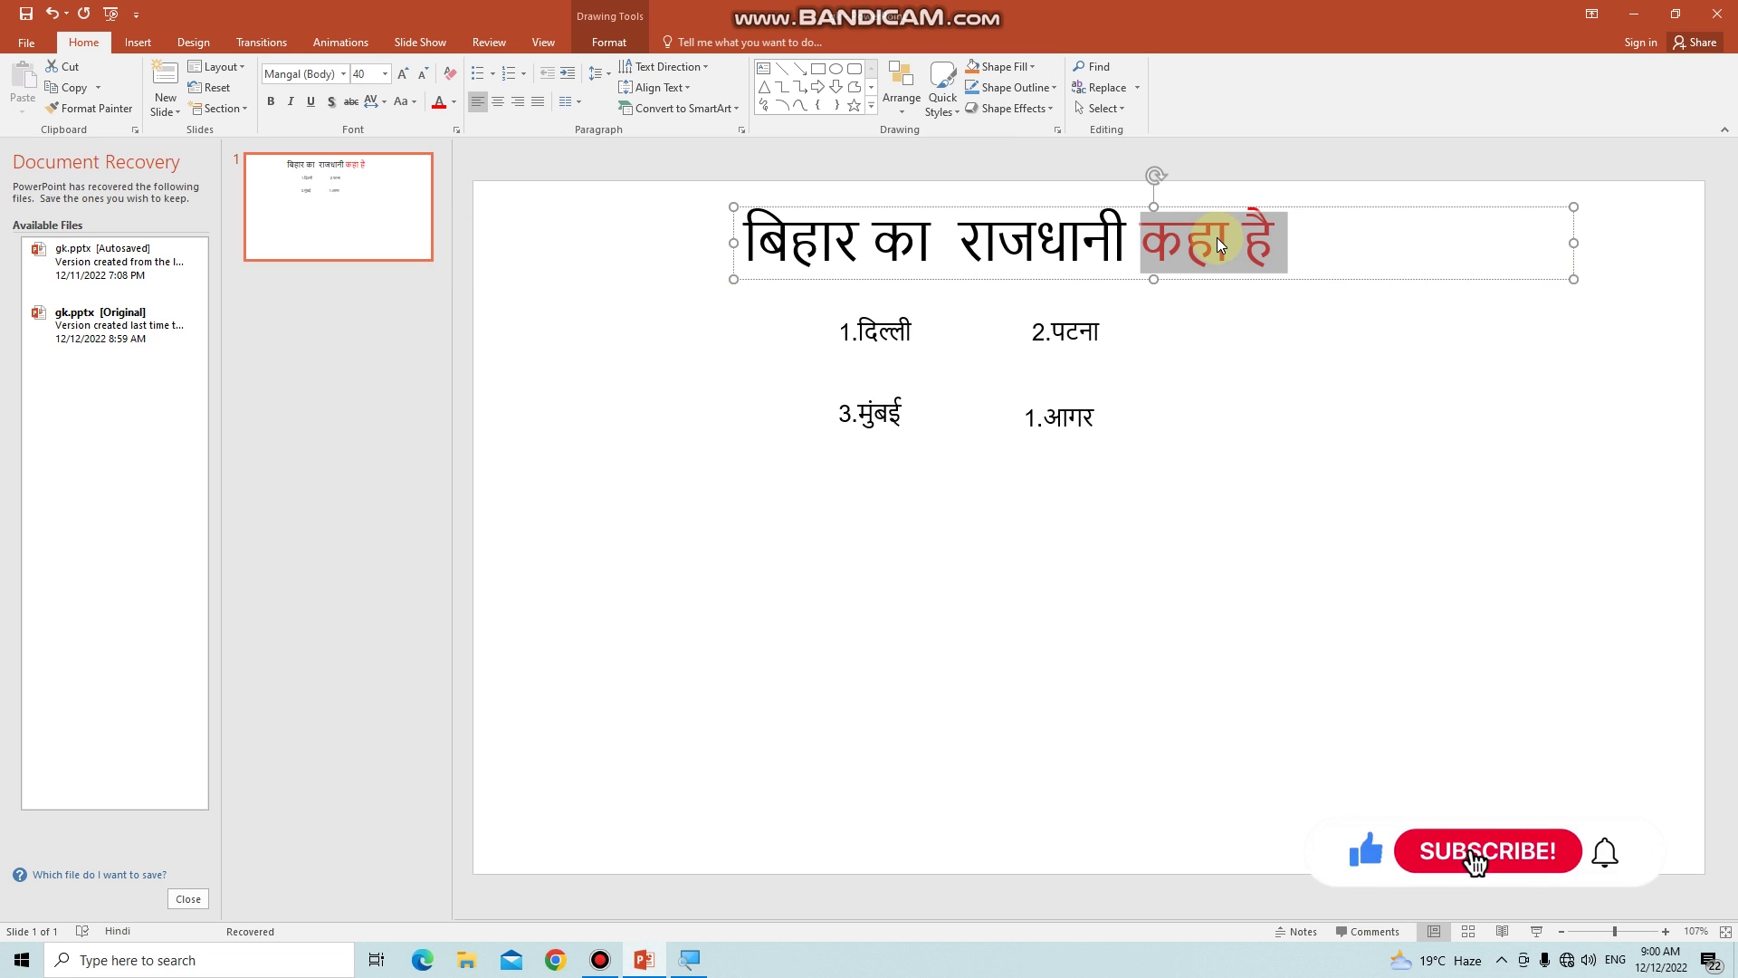
pyautogui.press('Escape')
pyautogui.press('Escape')
pyautogui.click(1273, 232)
pyautogui.click(1266, 238)
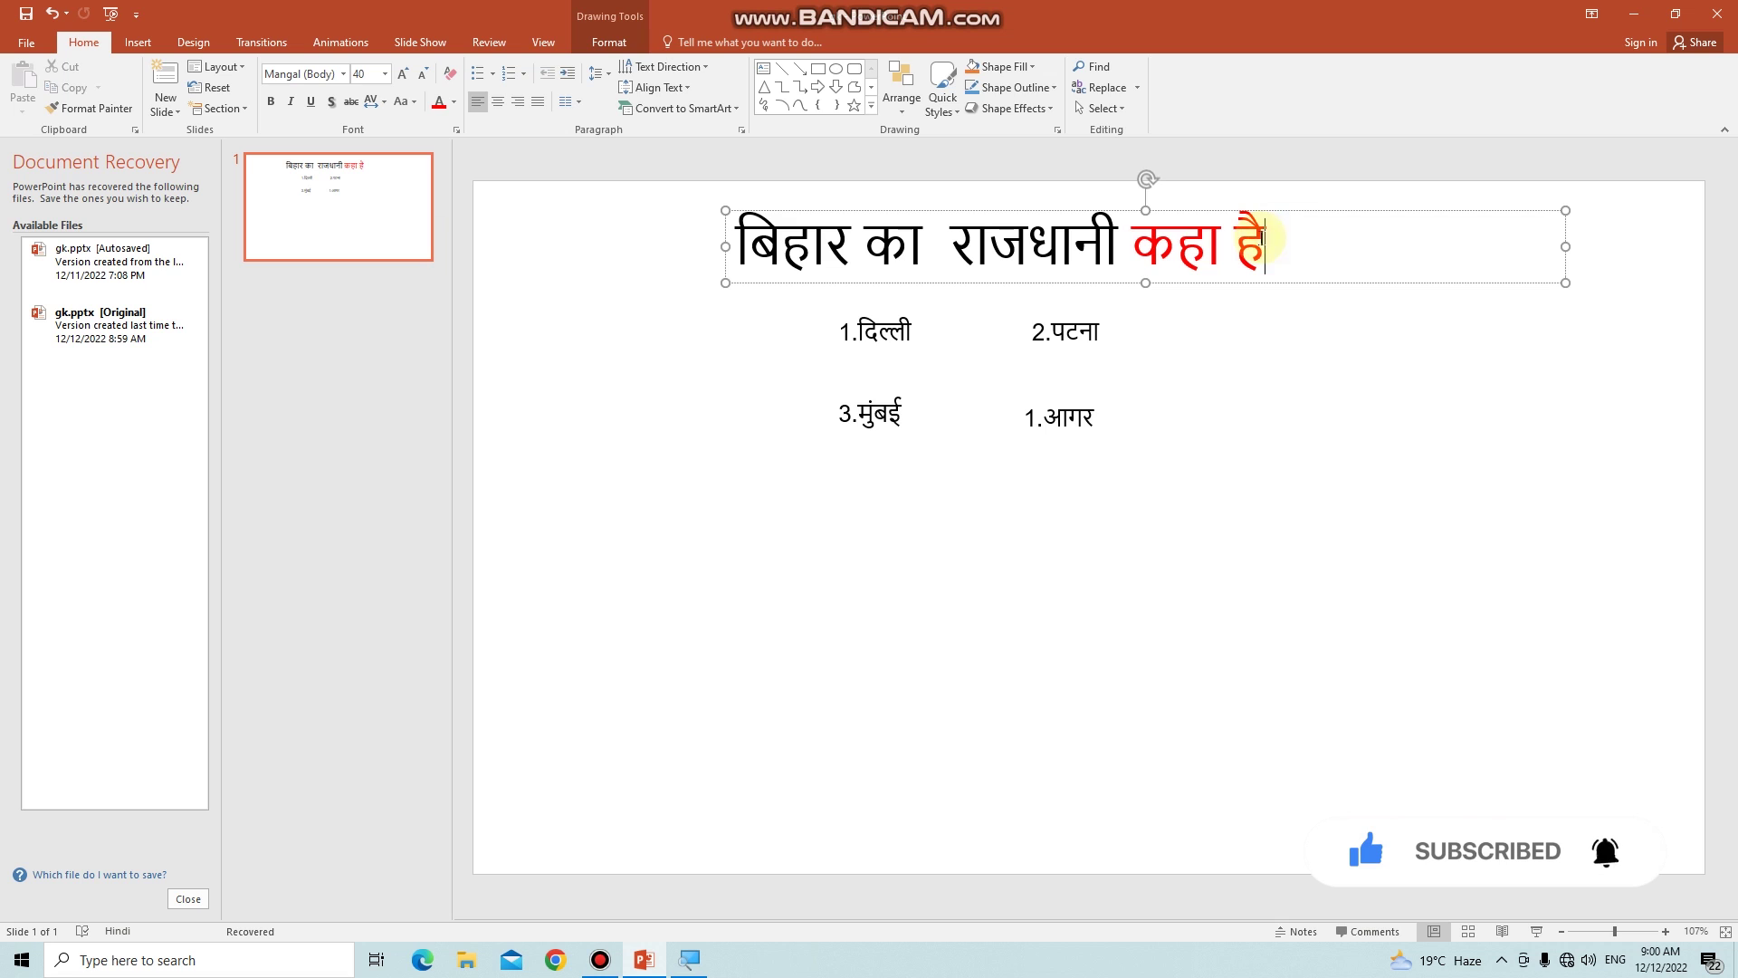
pyautogui.doubleClick(1254, 239)
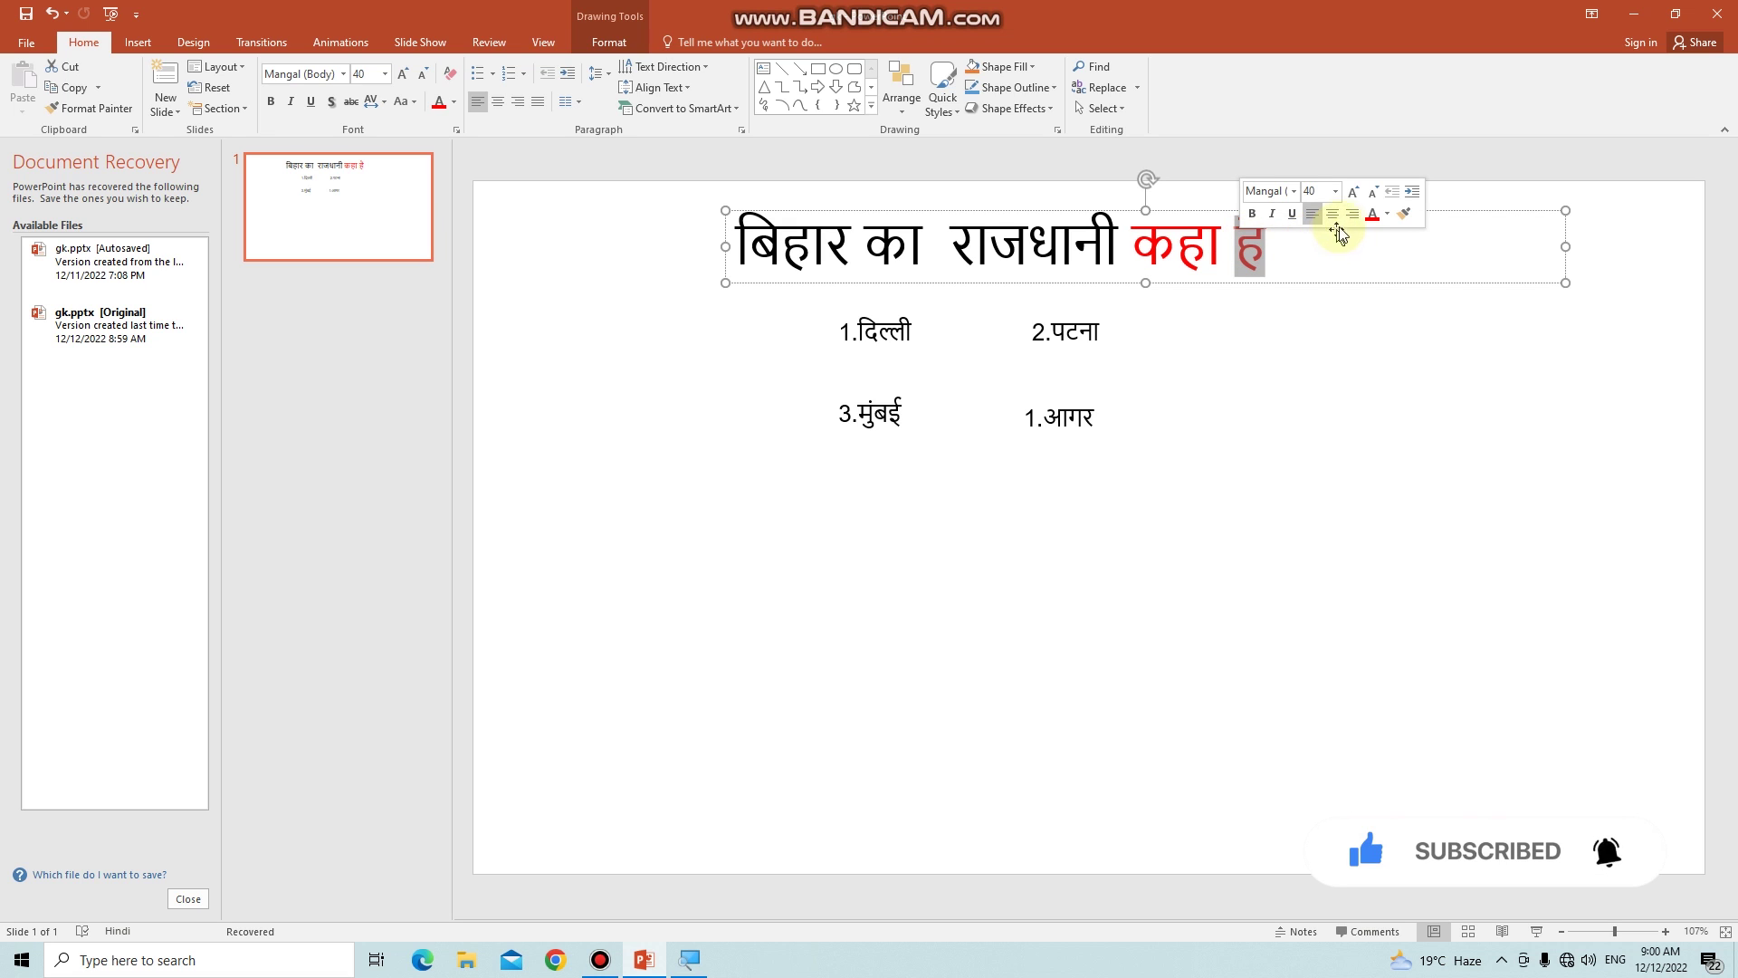
pyautogui.click(1384, 216)
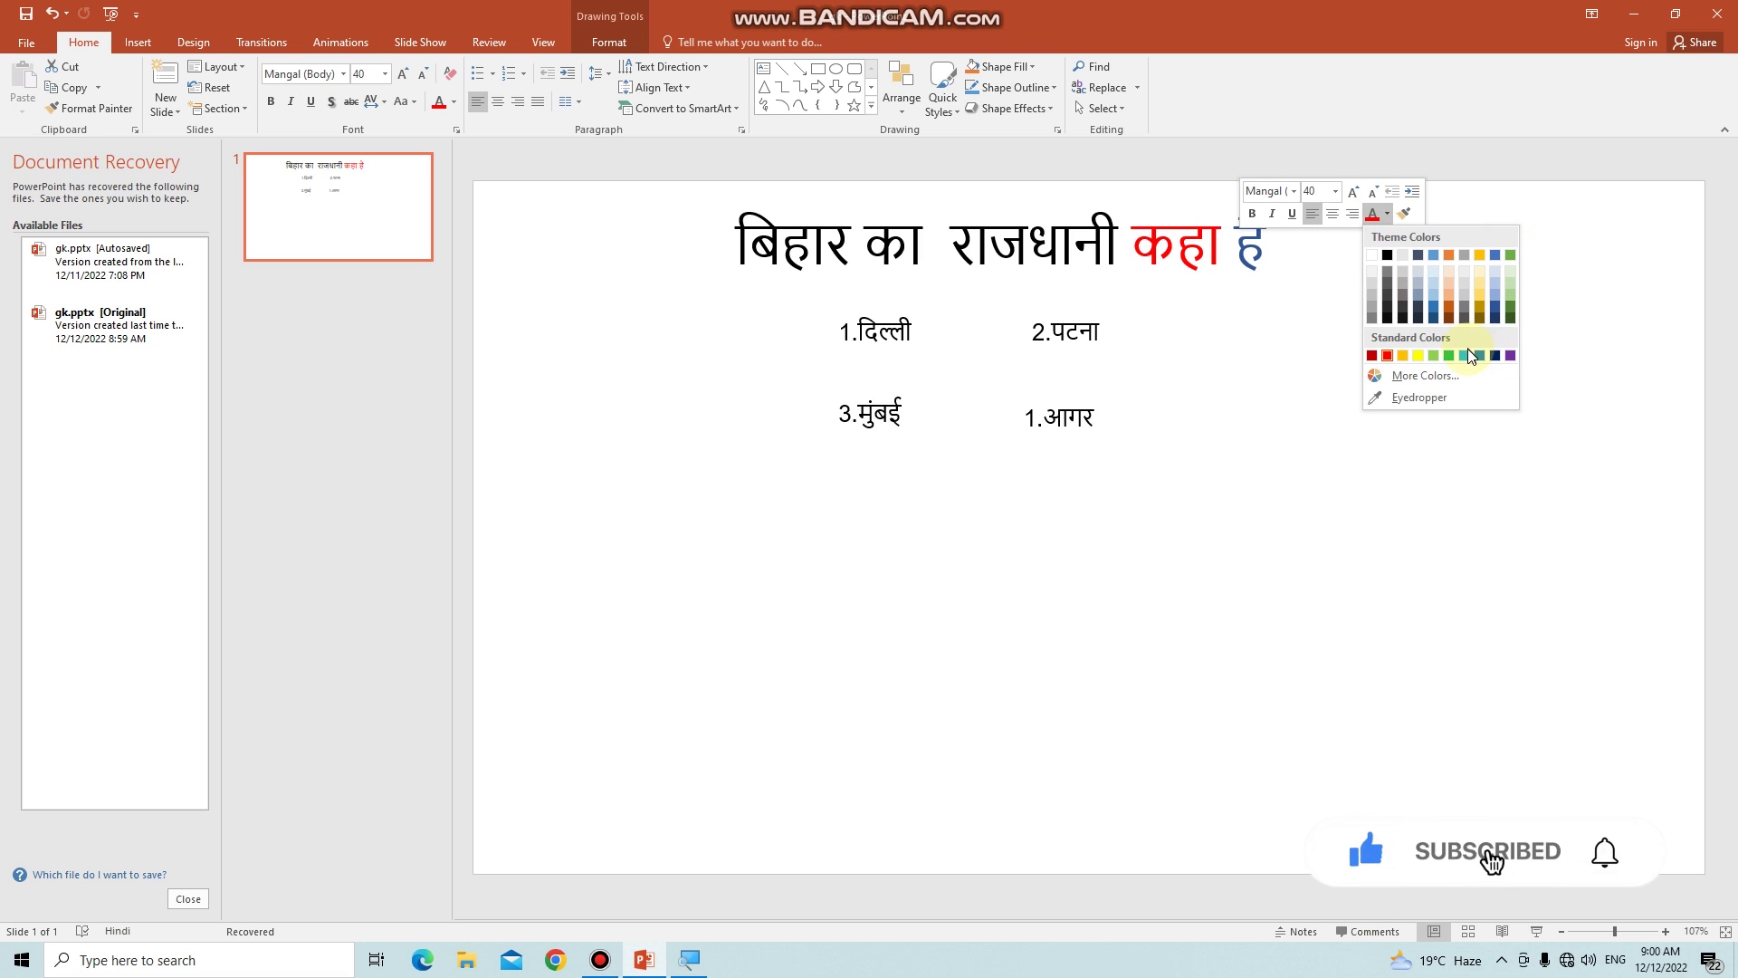
pyautogui.press('Escape')
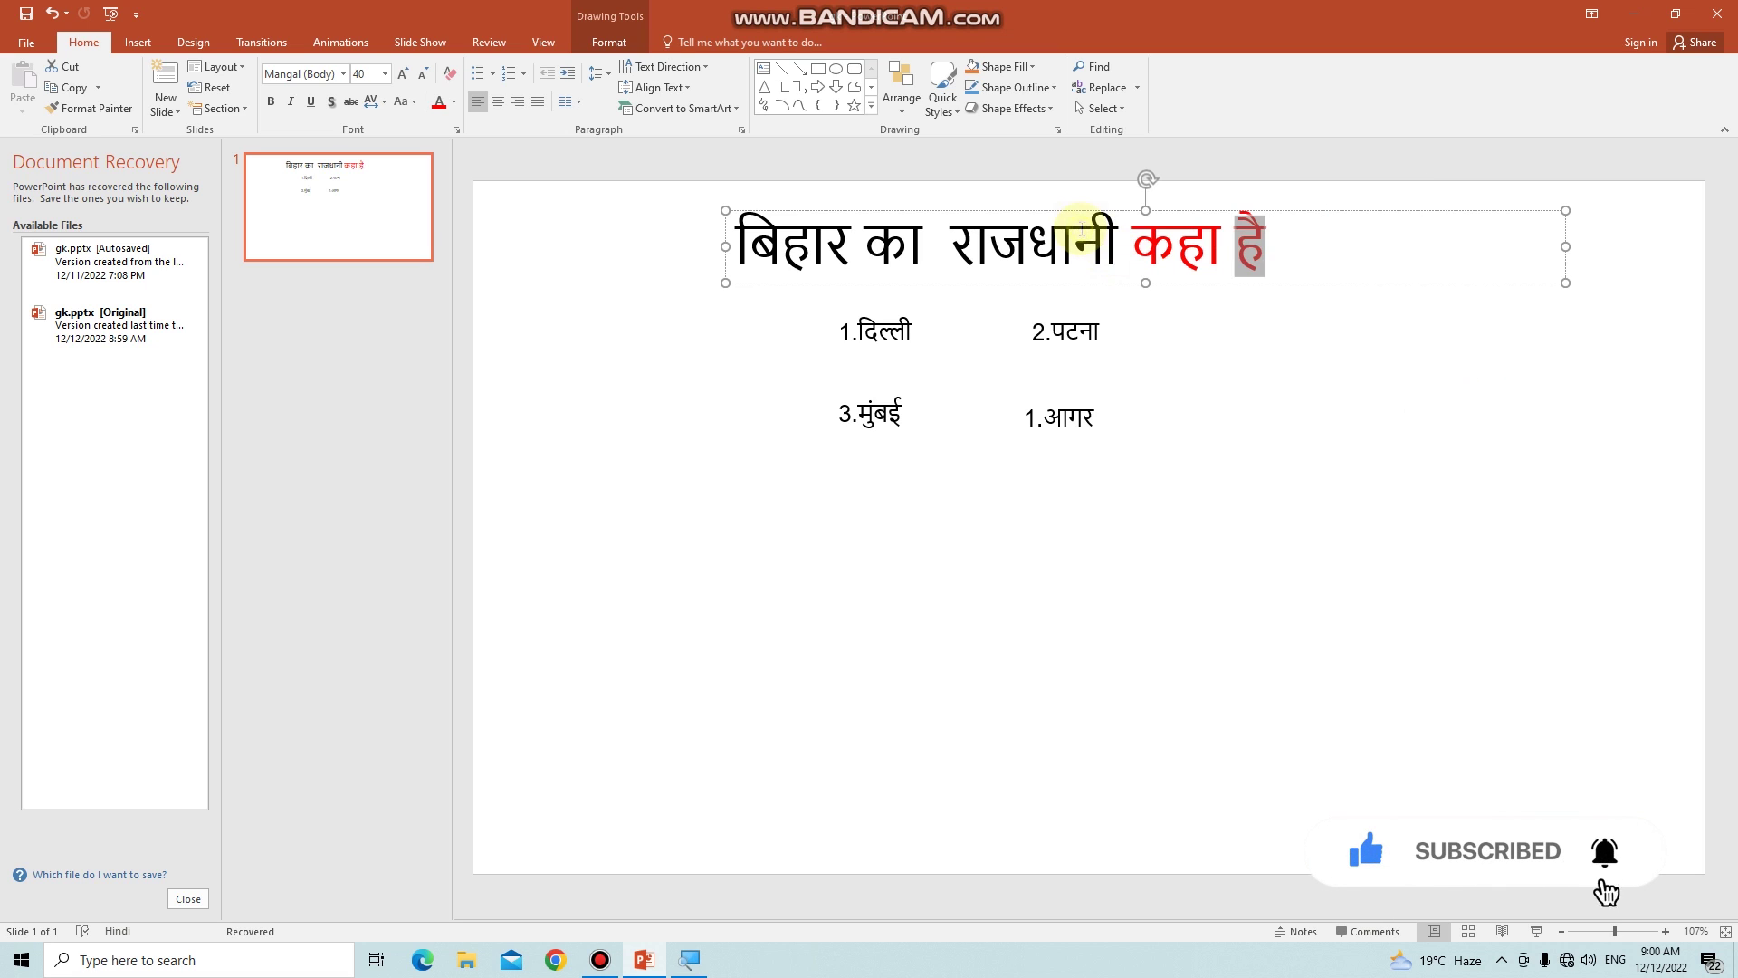
# - Colour the title word का red and बिहार blue
pyautogui.doubleClick(894, 249)
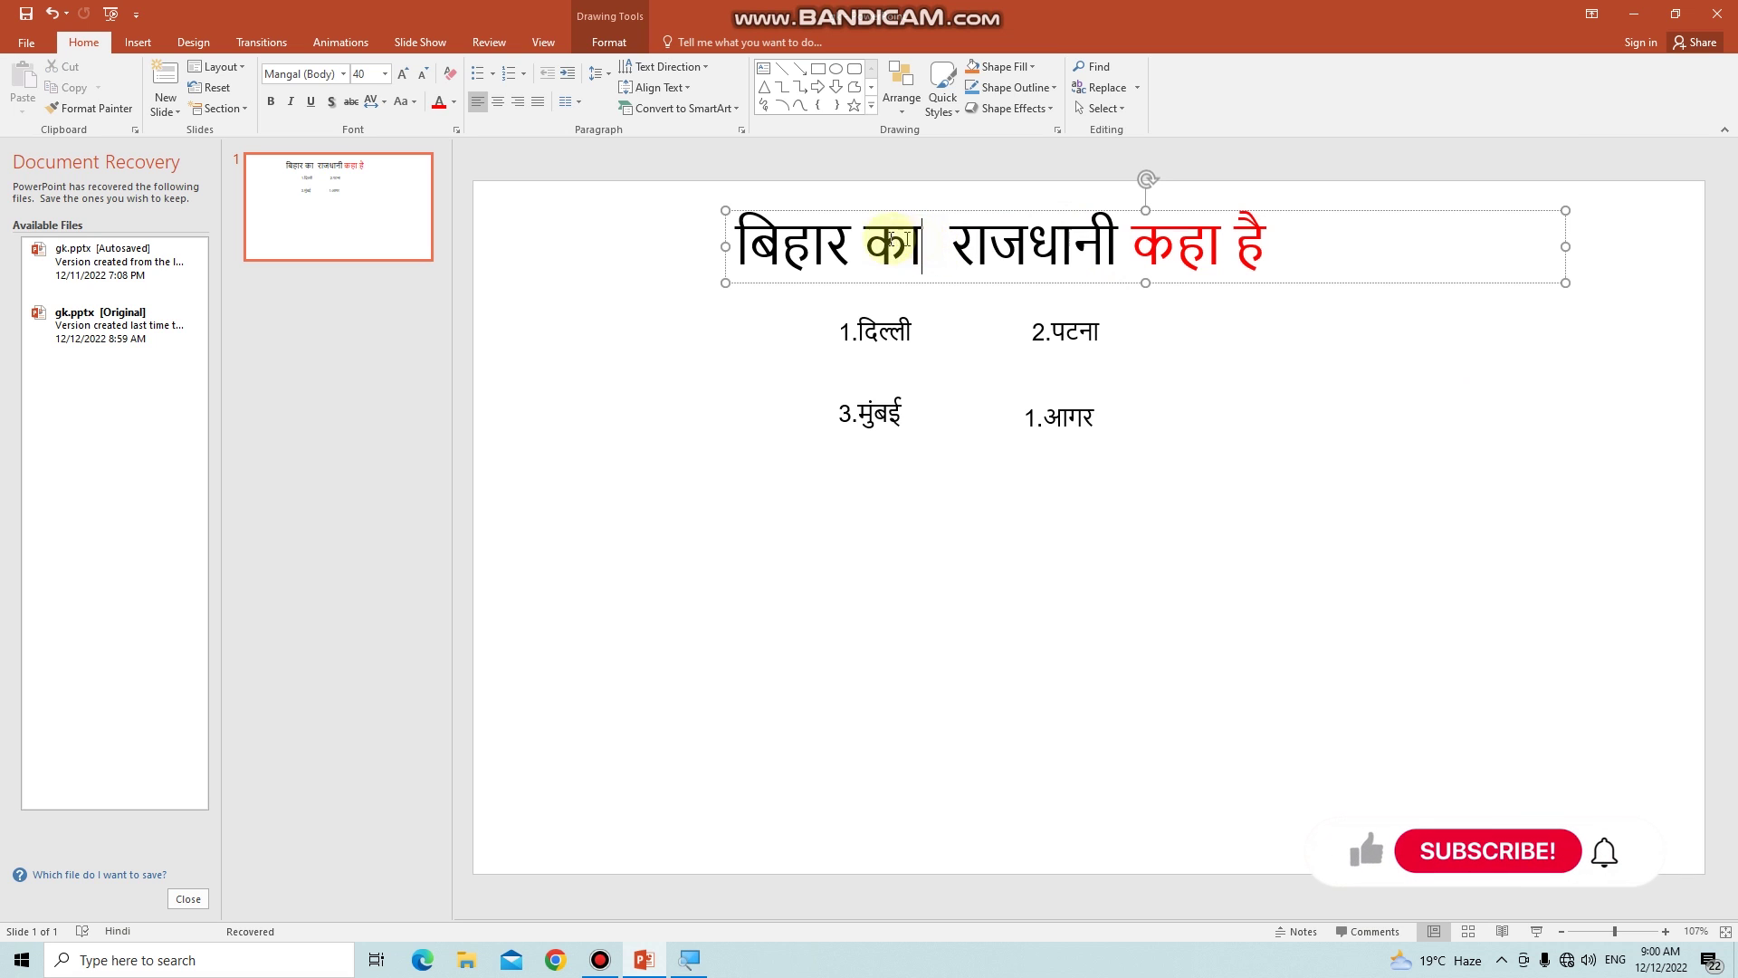
pyautogui.click(1002, 216)
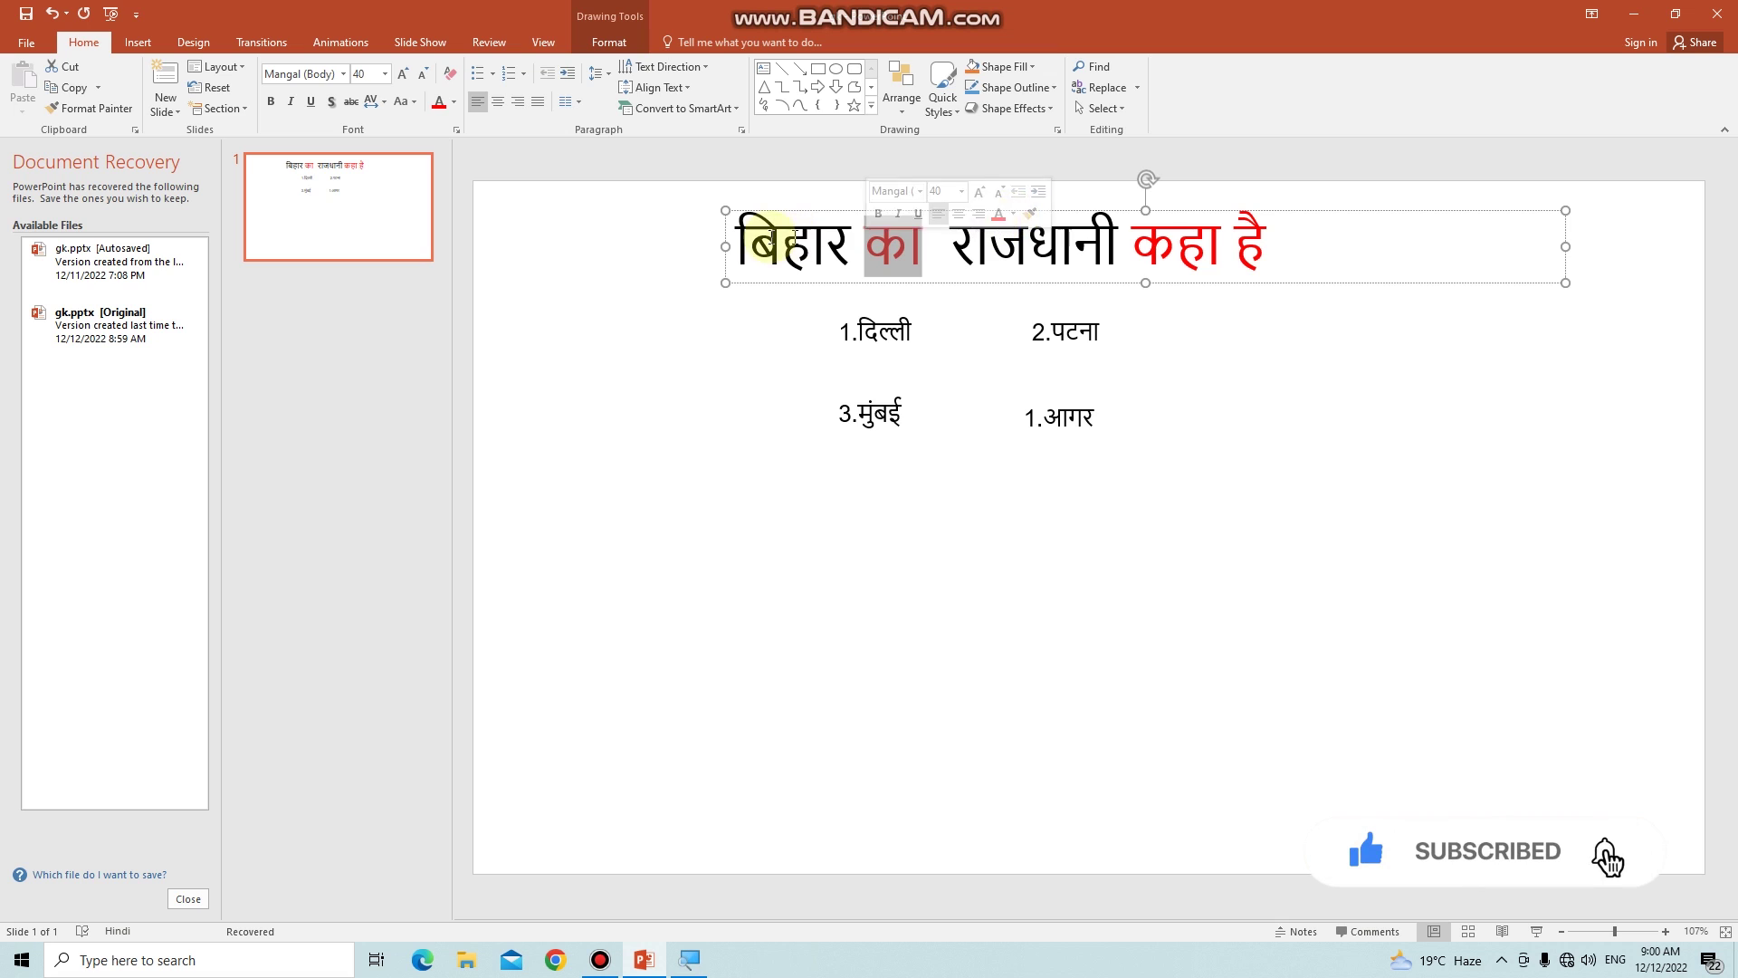
pyautogui.moveTo(838, 243); pyautogui.dragTo(737, 249)
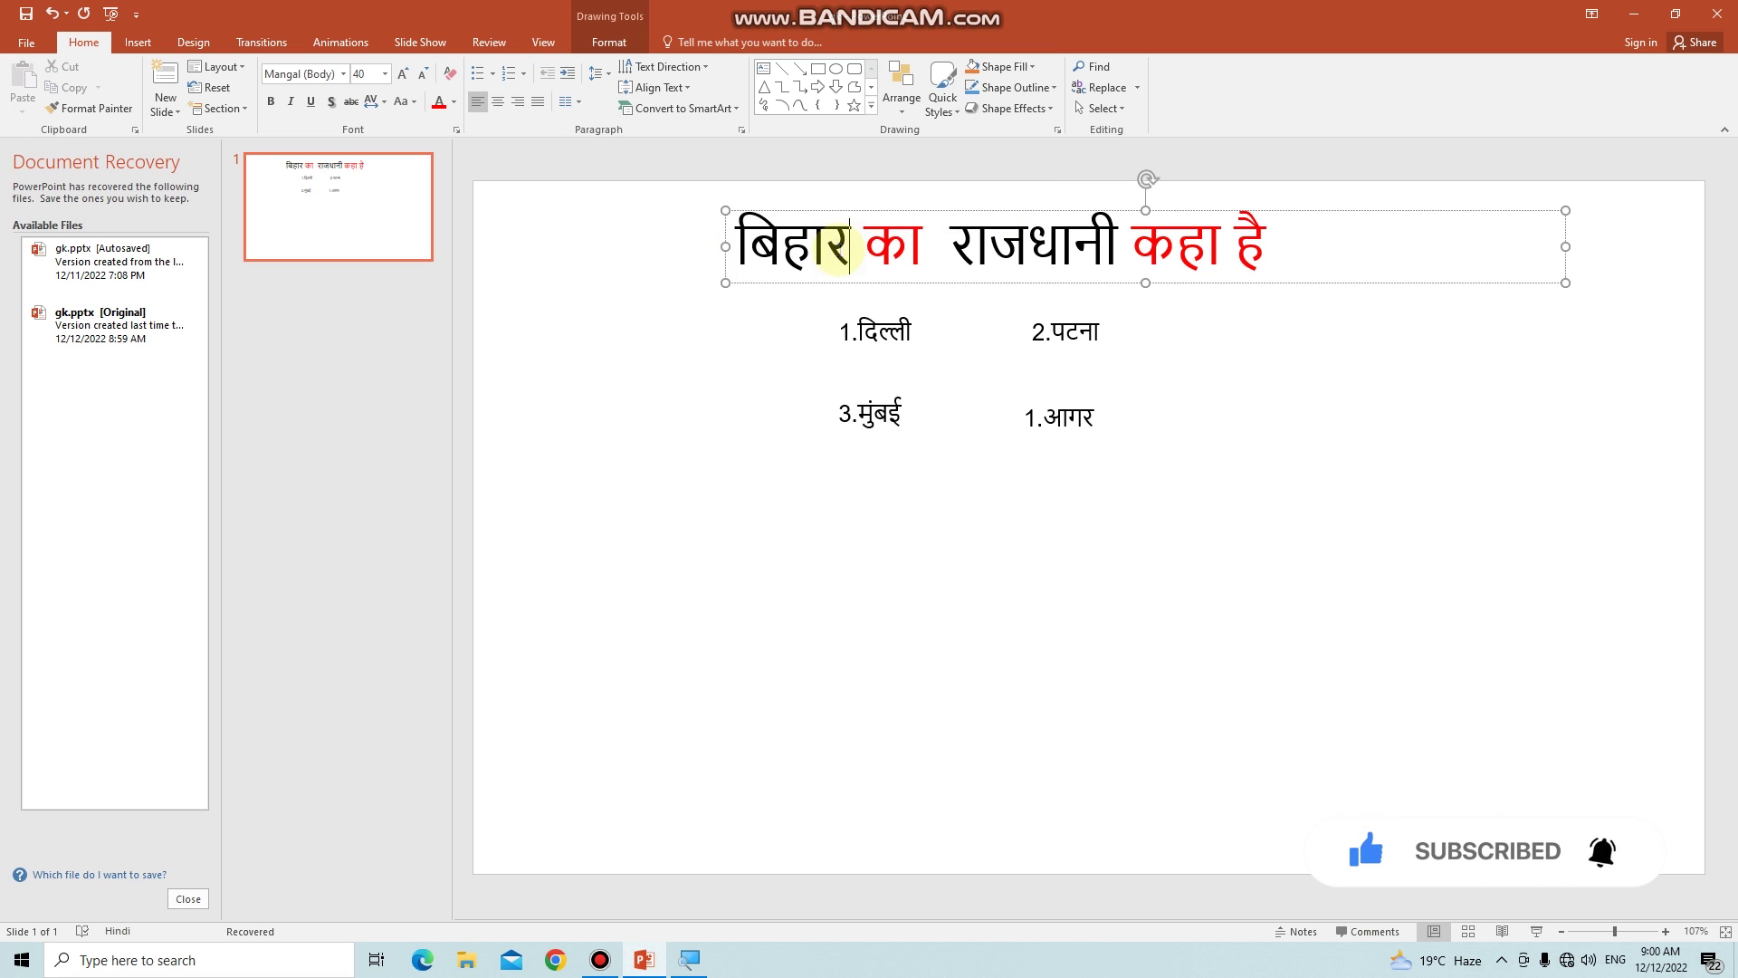
pyautogui.moveTo(738, 246); pyautogui.dragTo(849, 244)
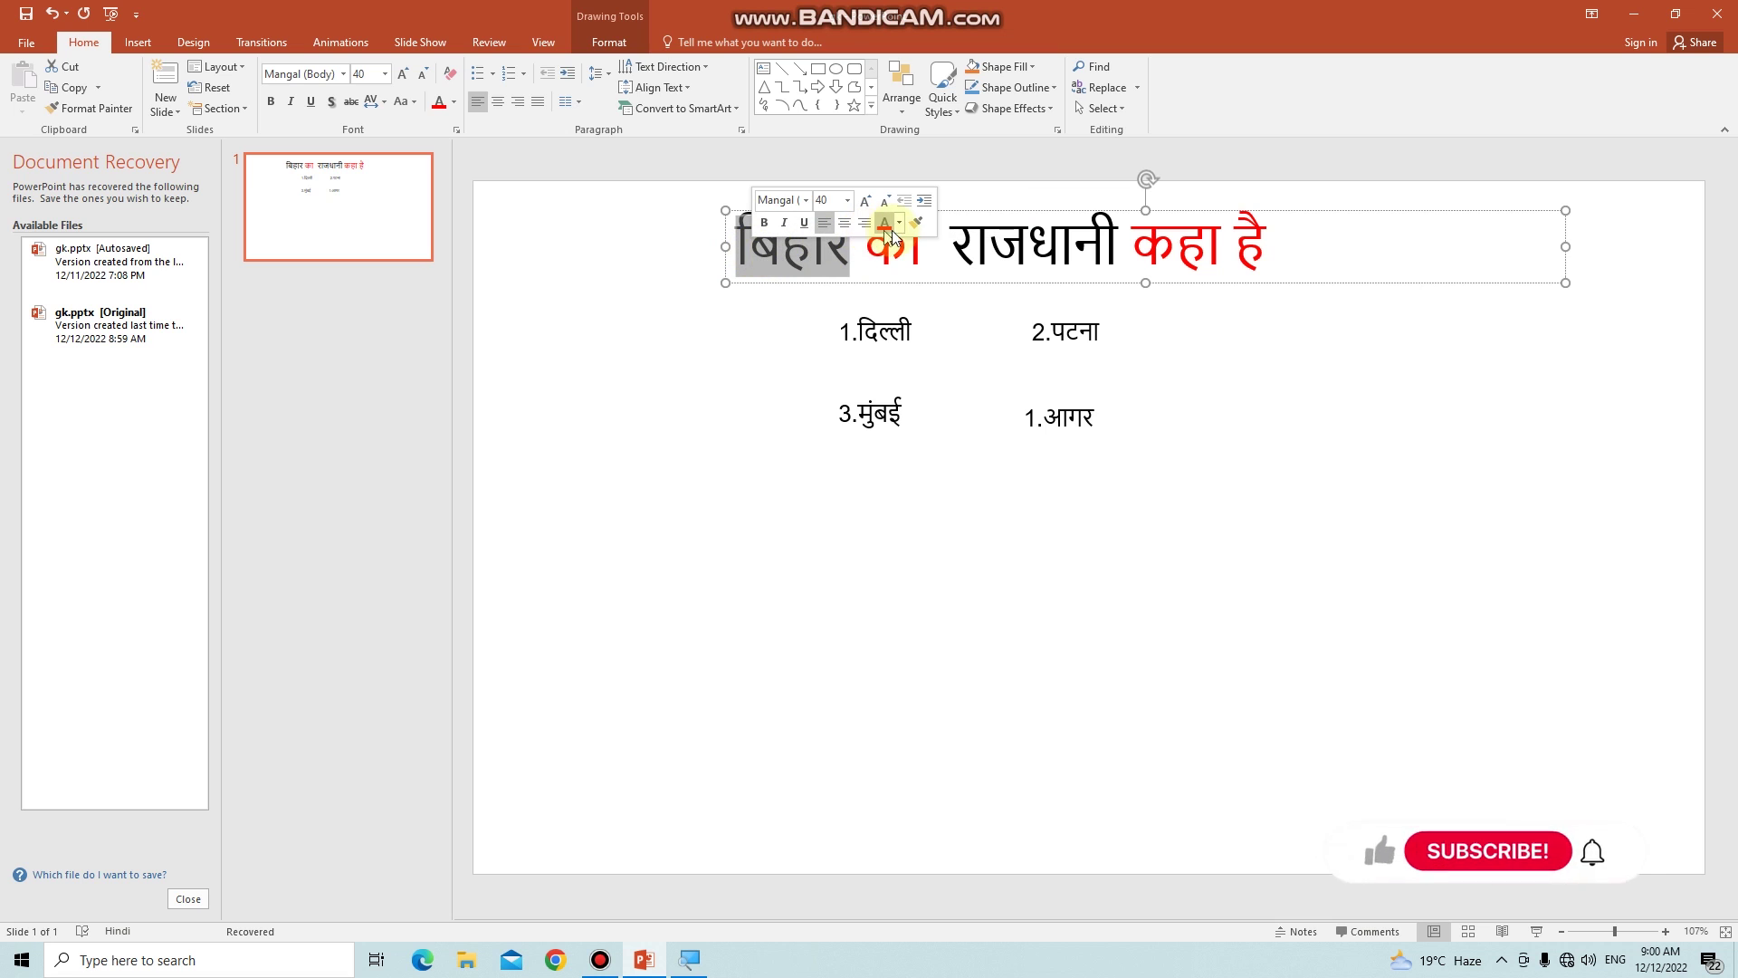
pyautogui.click(899, 224)
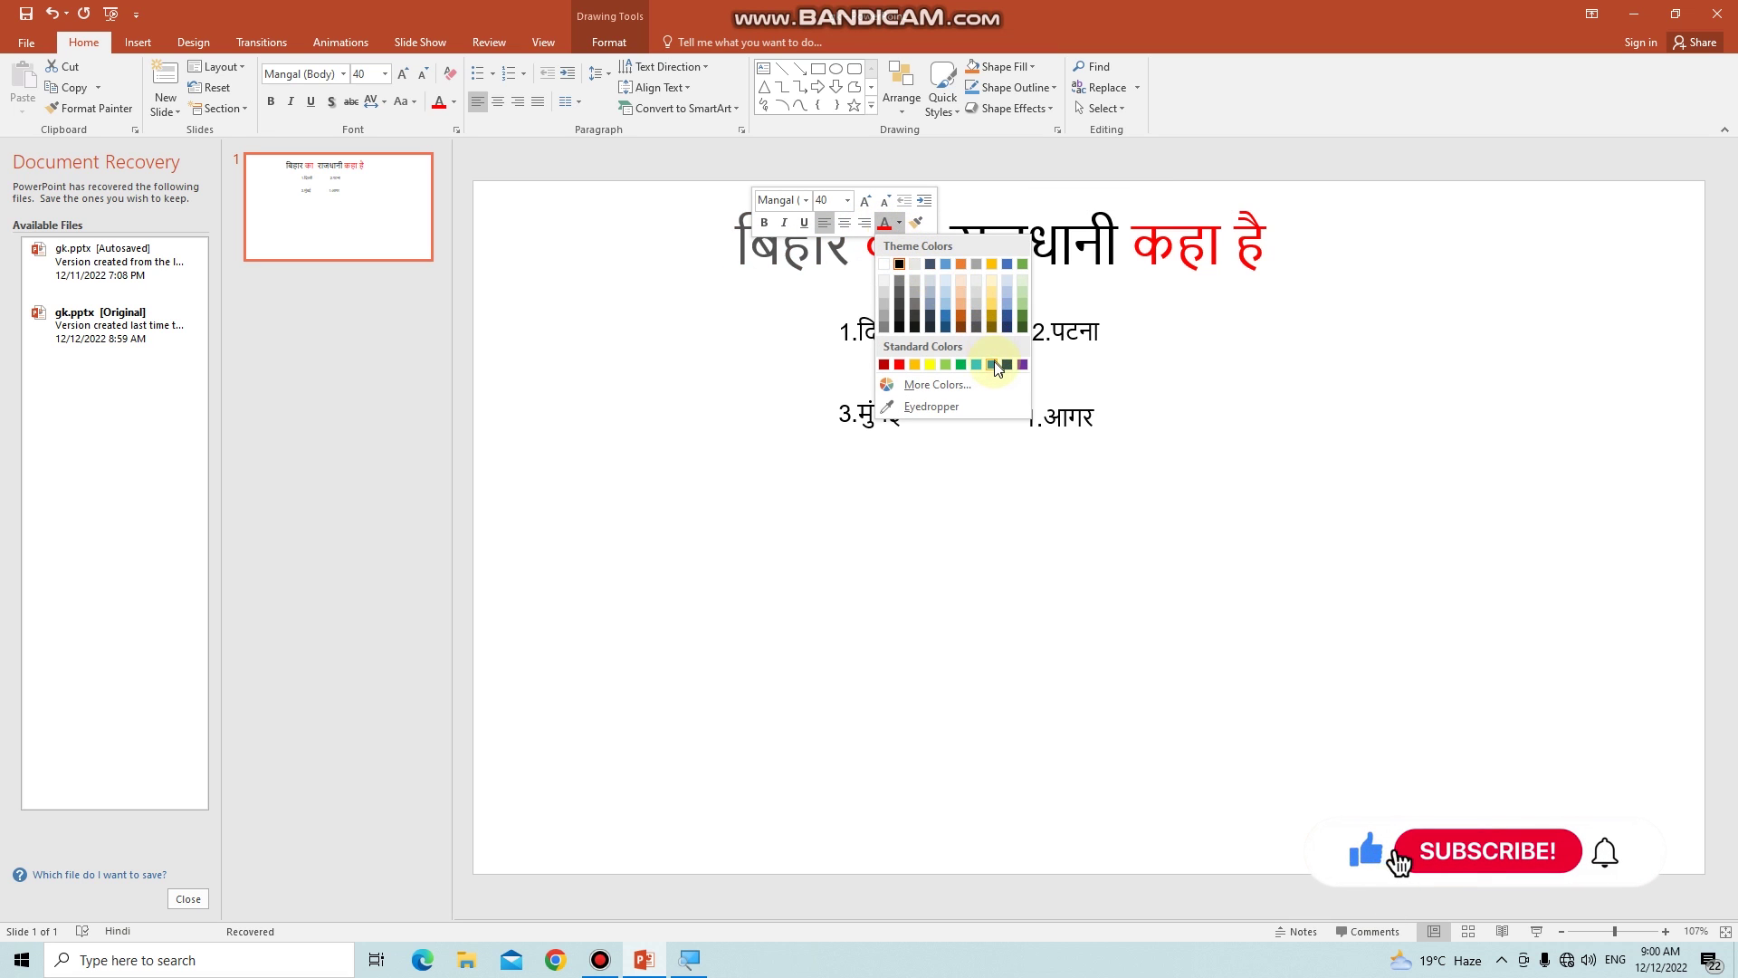
pyautogui.click(992, 364)
pyautogui.click(1164, 356)
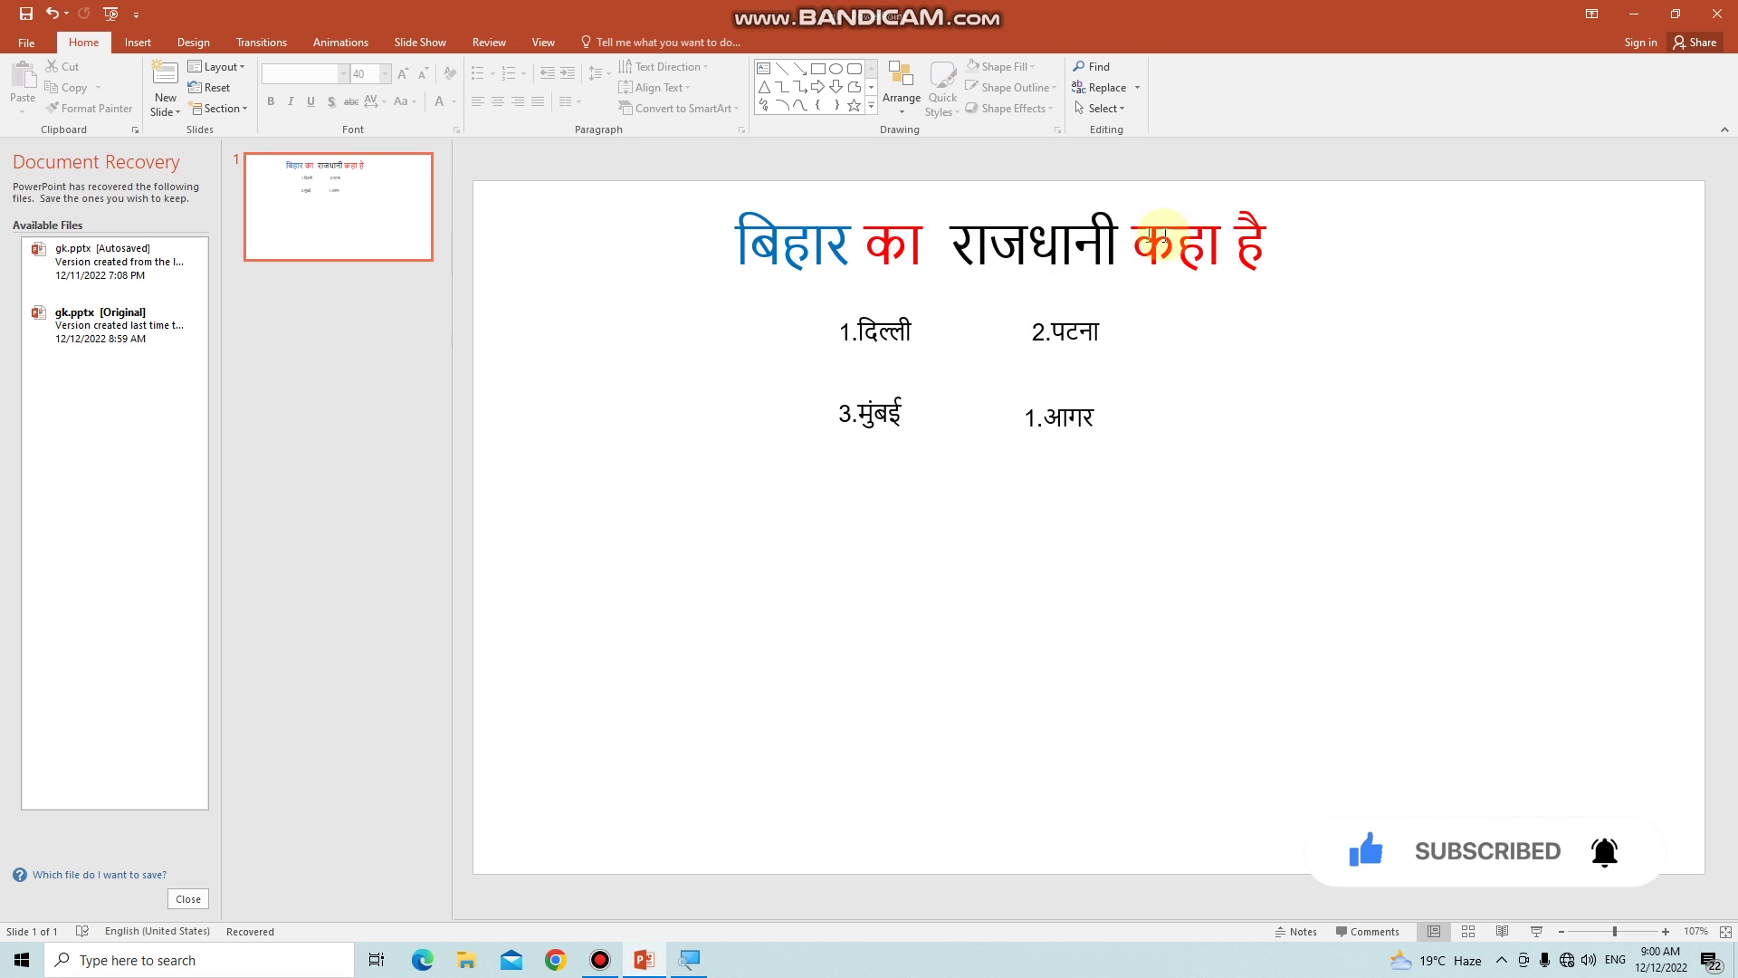
pyautogui.moveTo(1249, 246); pyautogui.dragTo(759, 254)
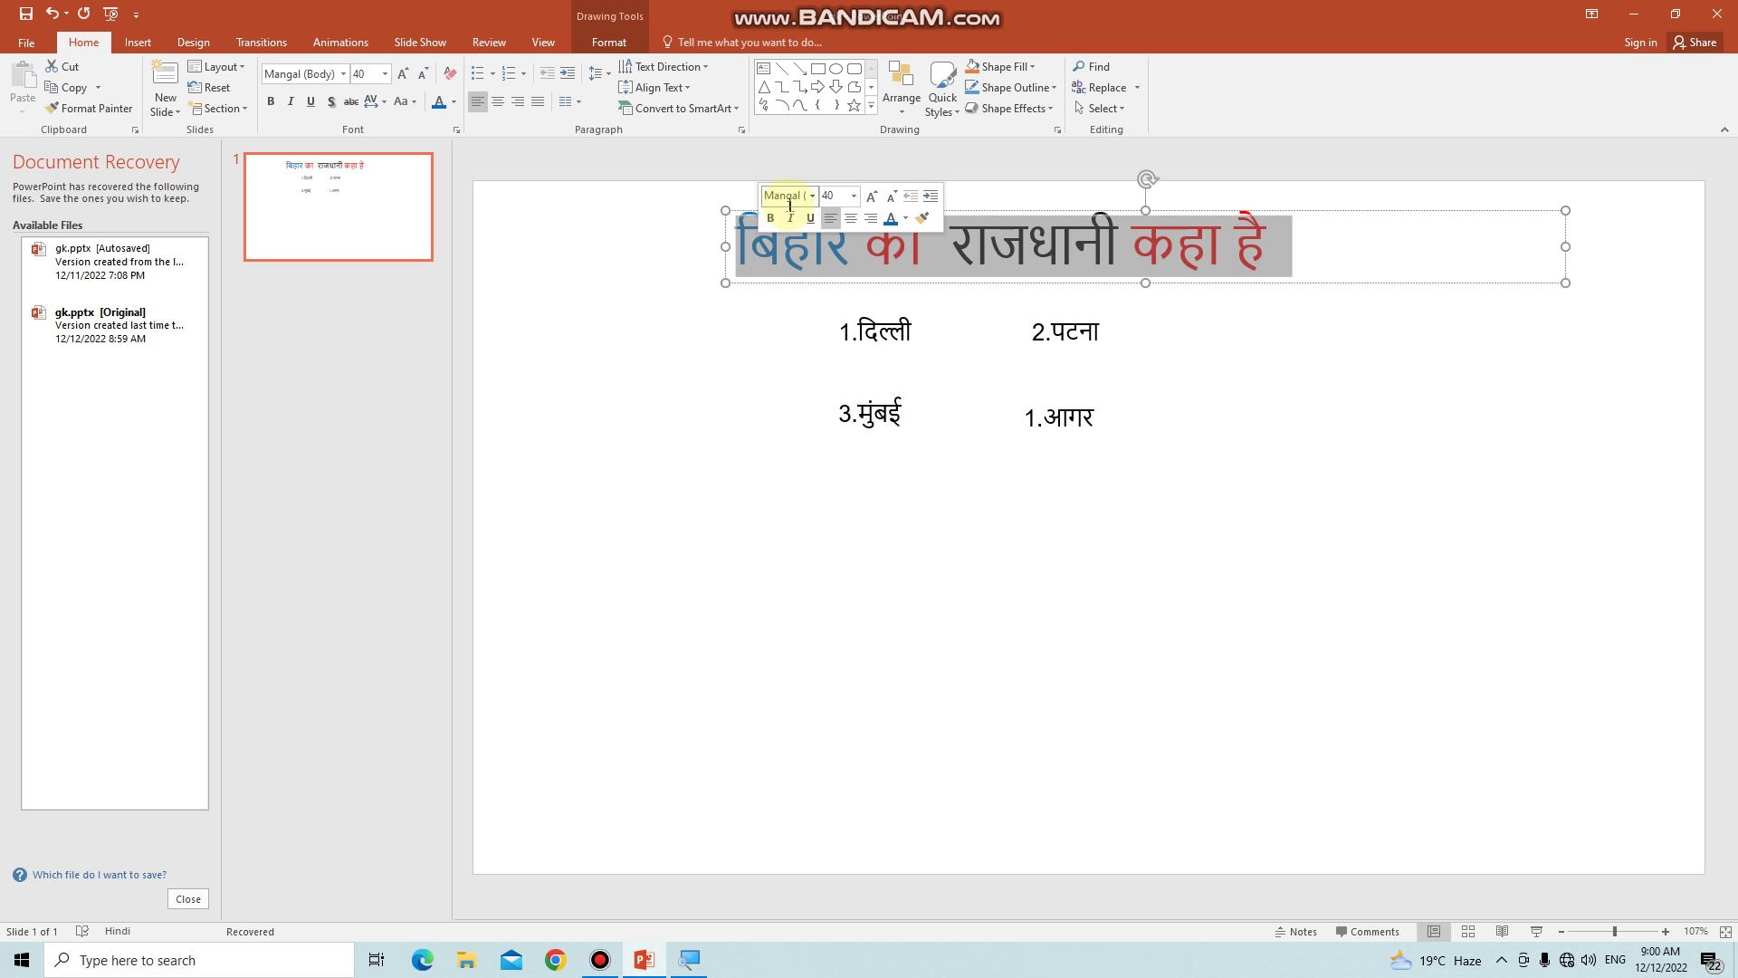
# - Set the title to 72 pt and widen and reposition its box to fit one line
pyautogui.click(854, 196)
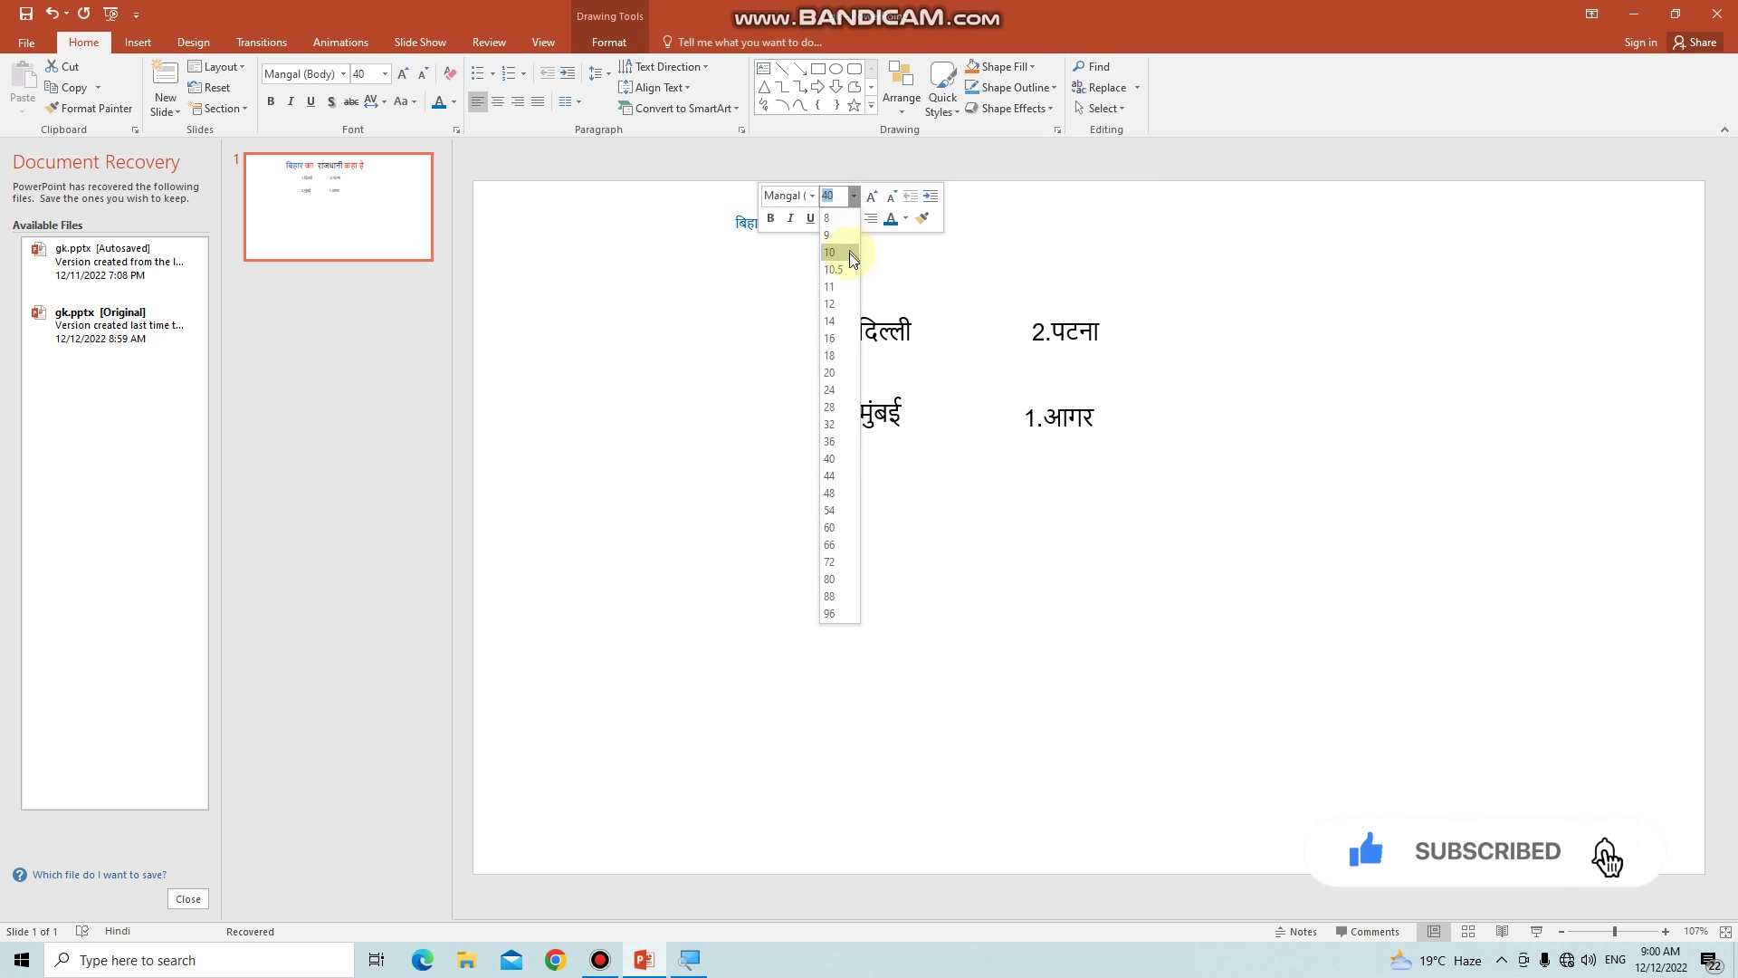
pyautogui.click(834, 563)
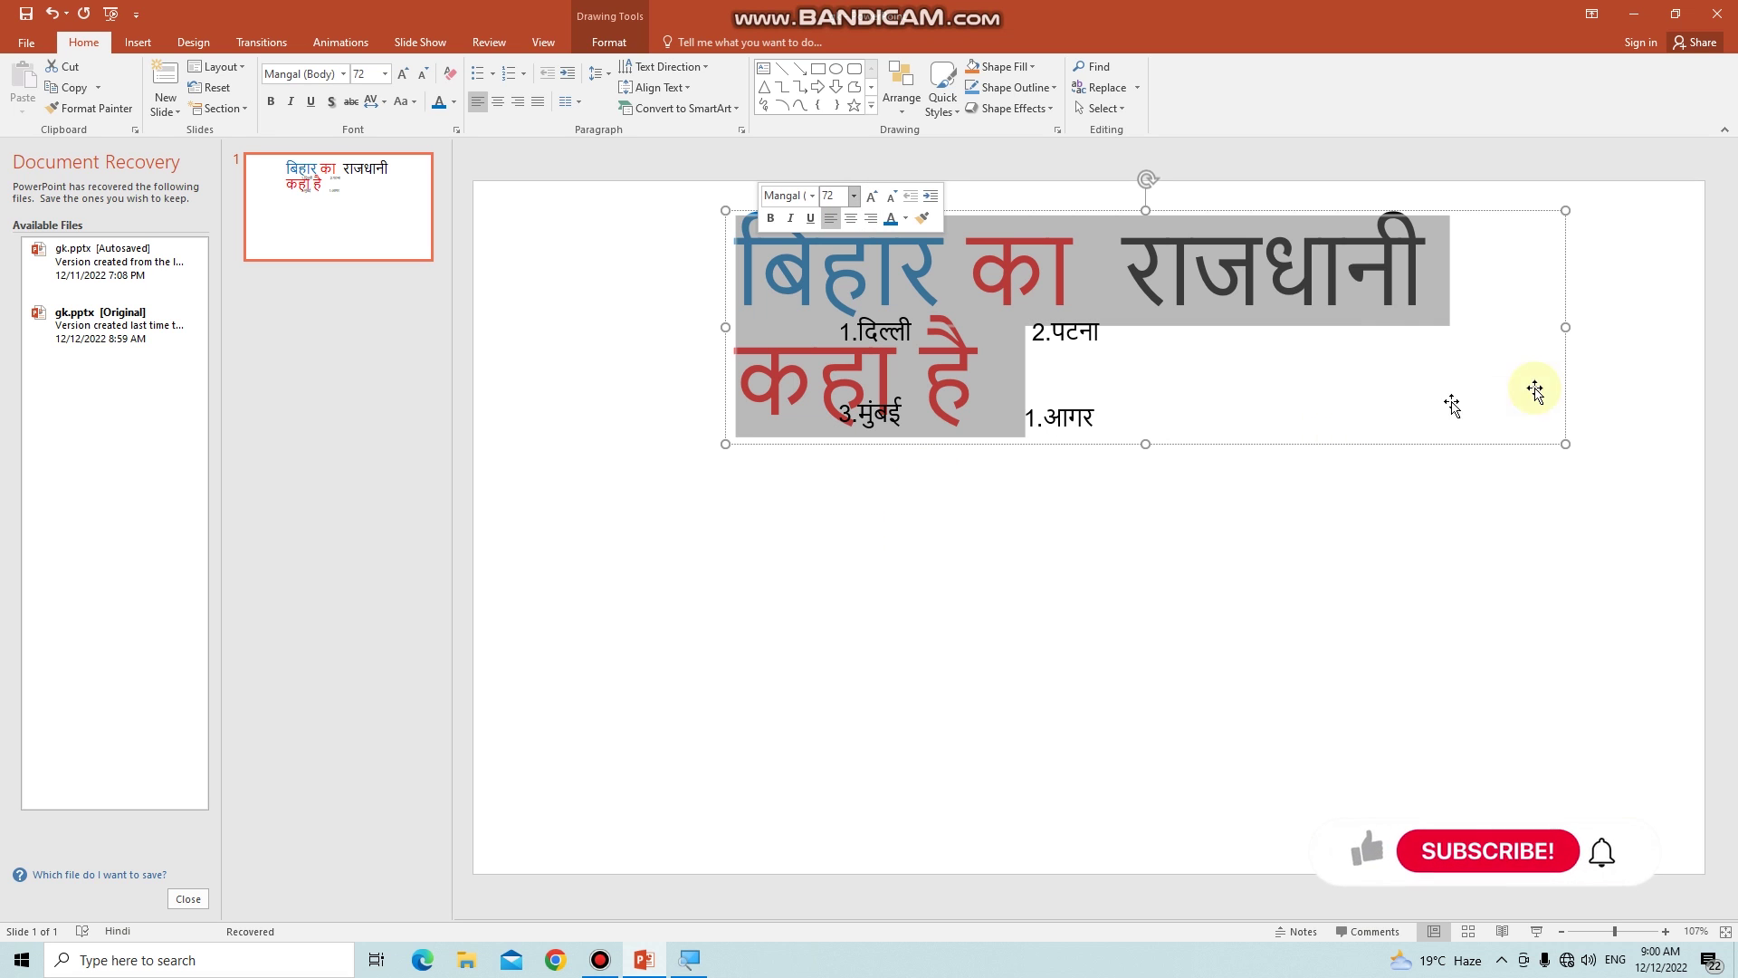
pyautogui.moveTo(1564, 328); pyautogui.dragTo(1711, 299)
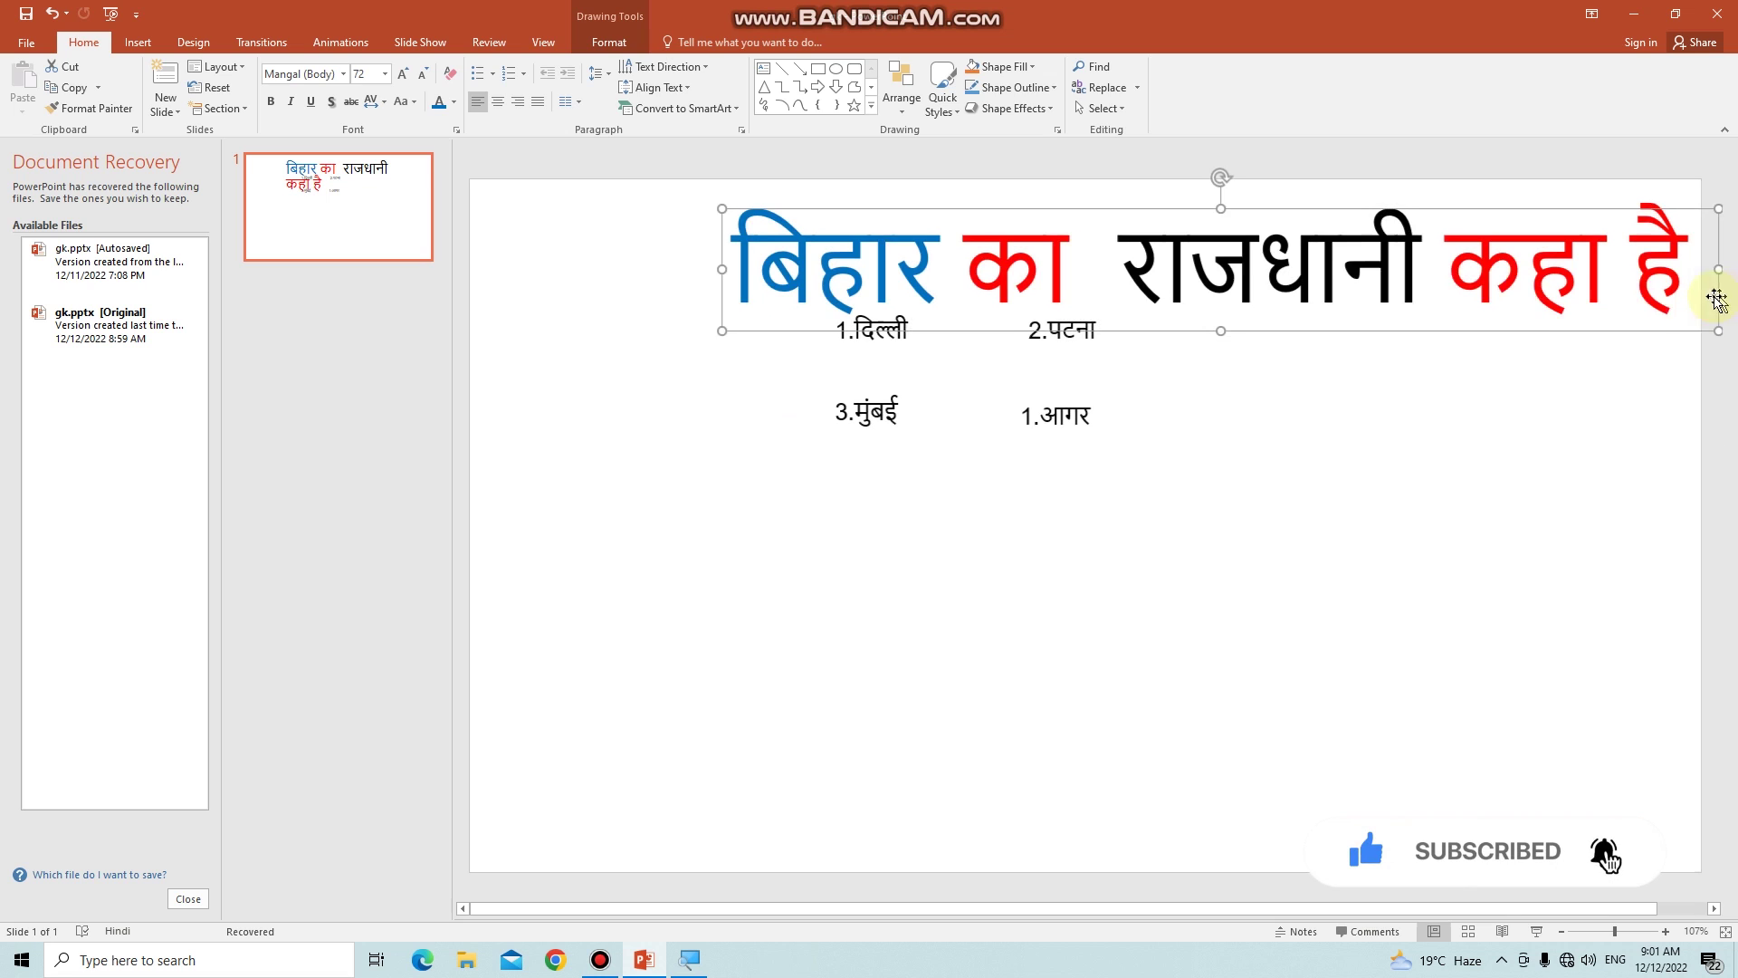
pyautogui.click(1211, 326)
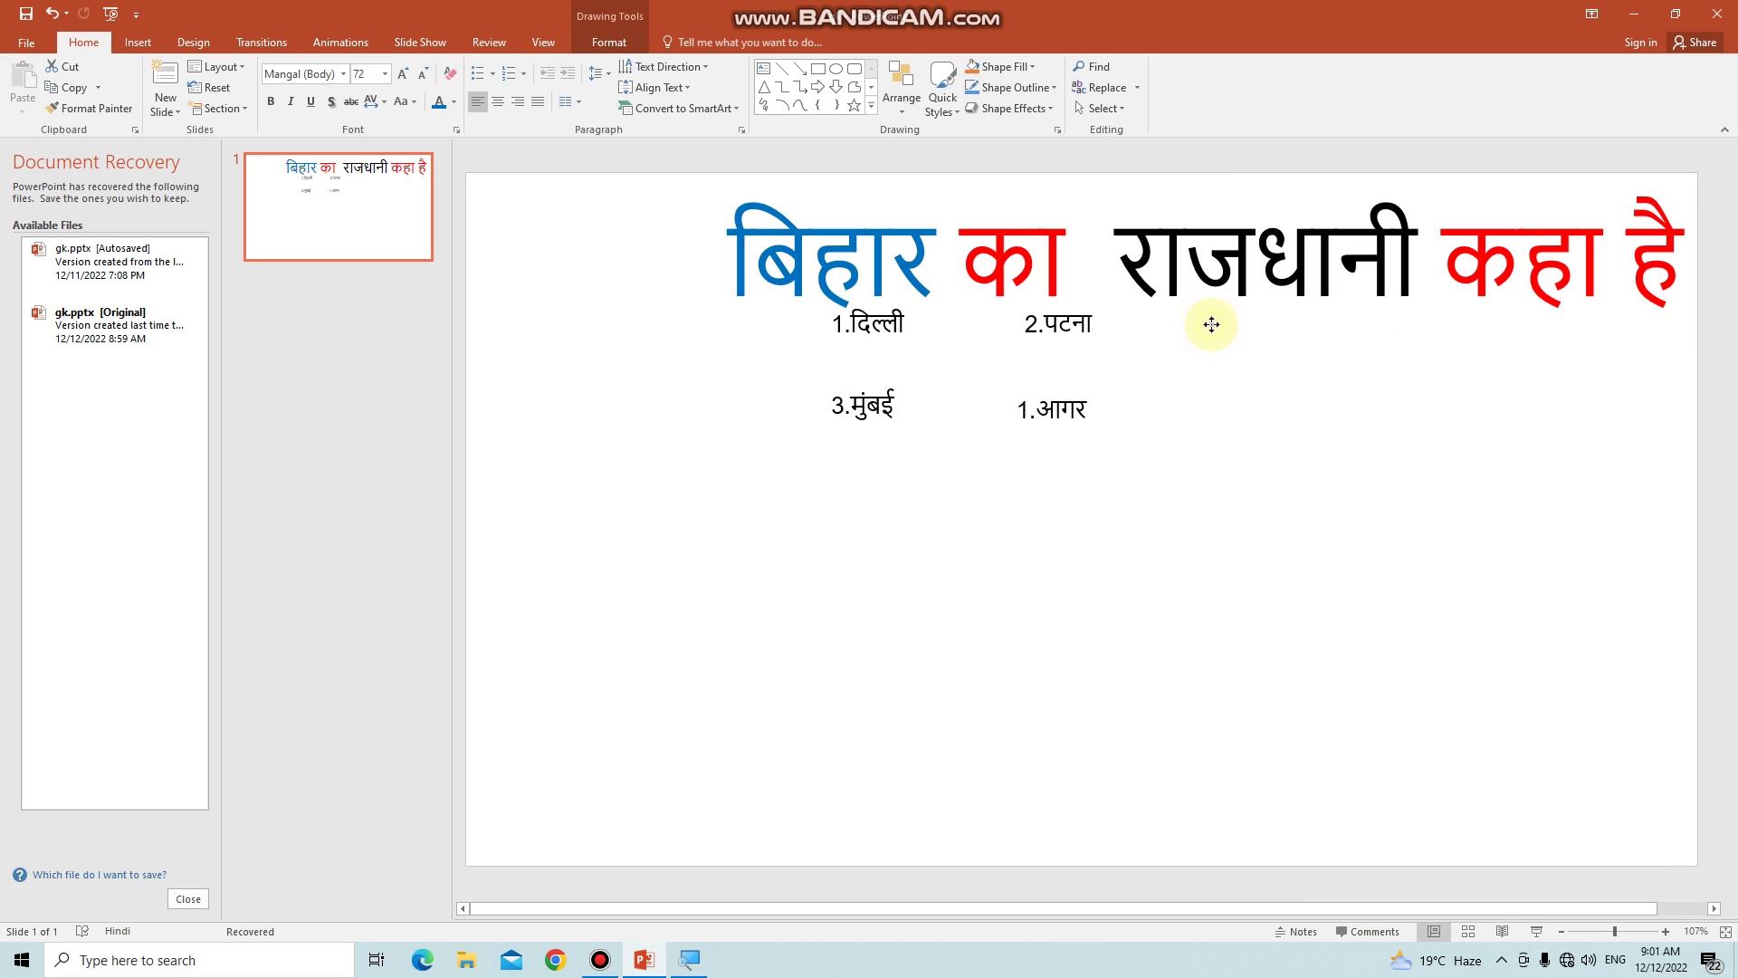
pyautogui.moveTo(1211, 321); pyautogui.dragTo(1064, 300)
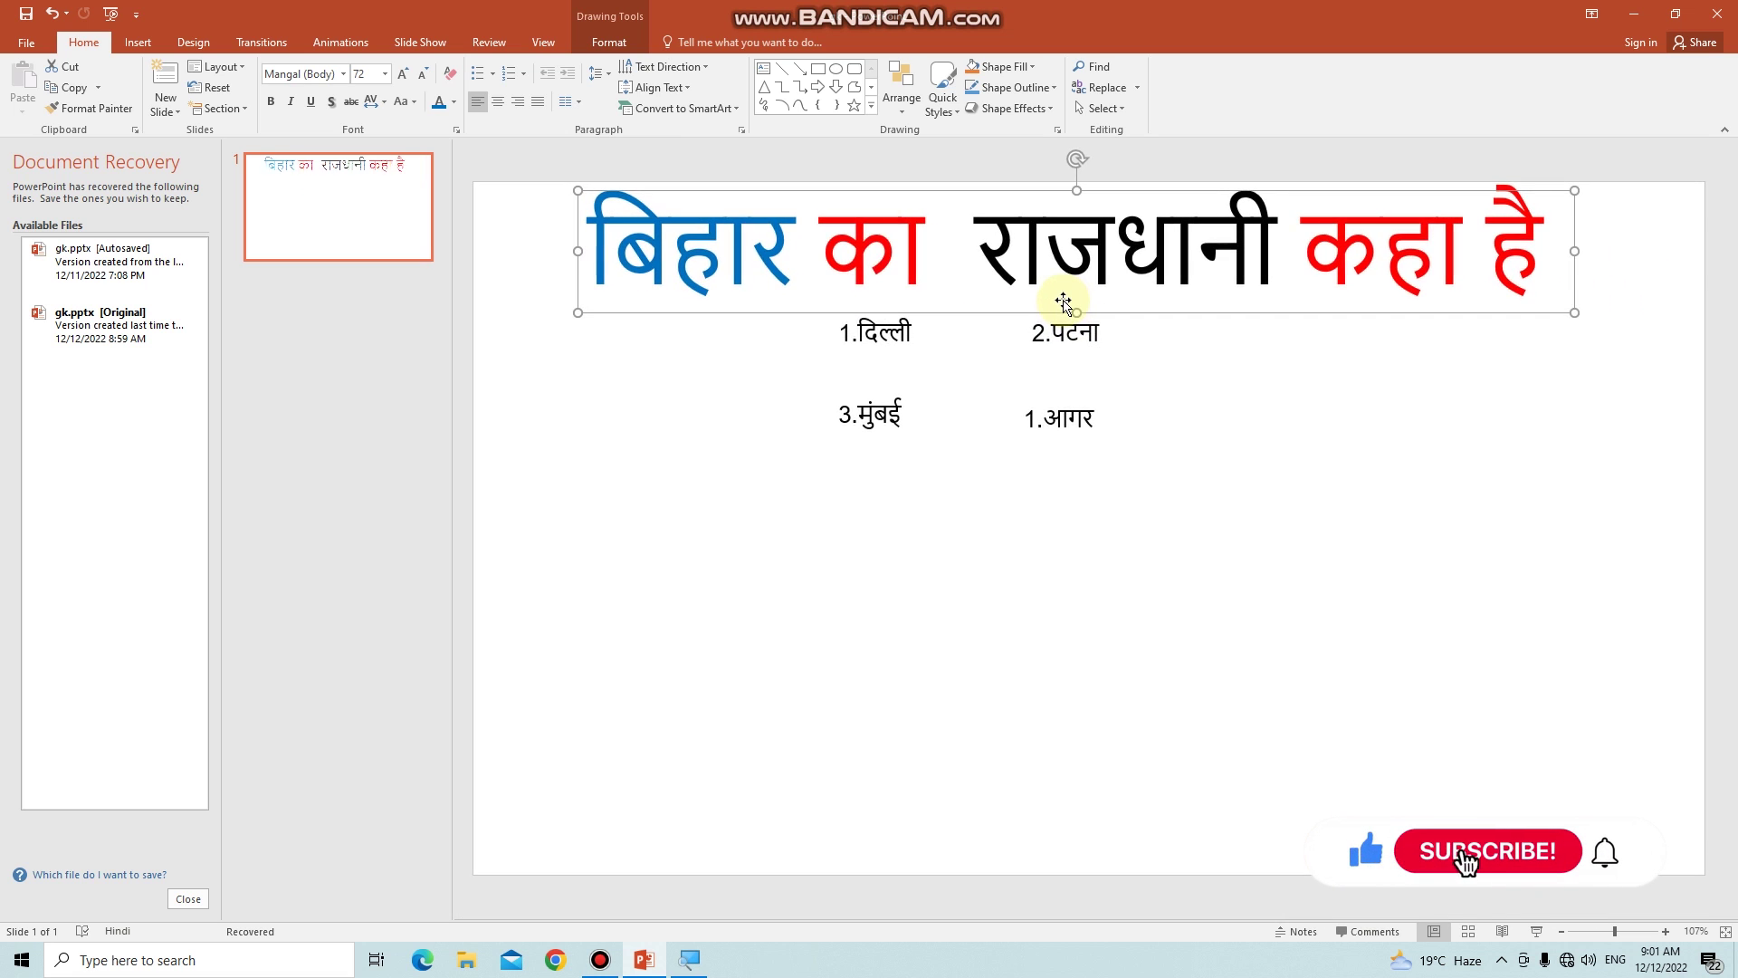
# - Centre-align the title text and keep it in a single column
pyautogui.click(519, 94)
pyautogui.click(497, 106)
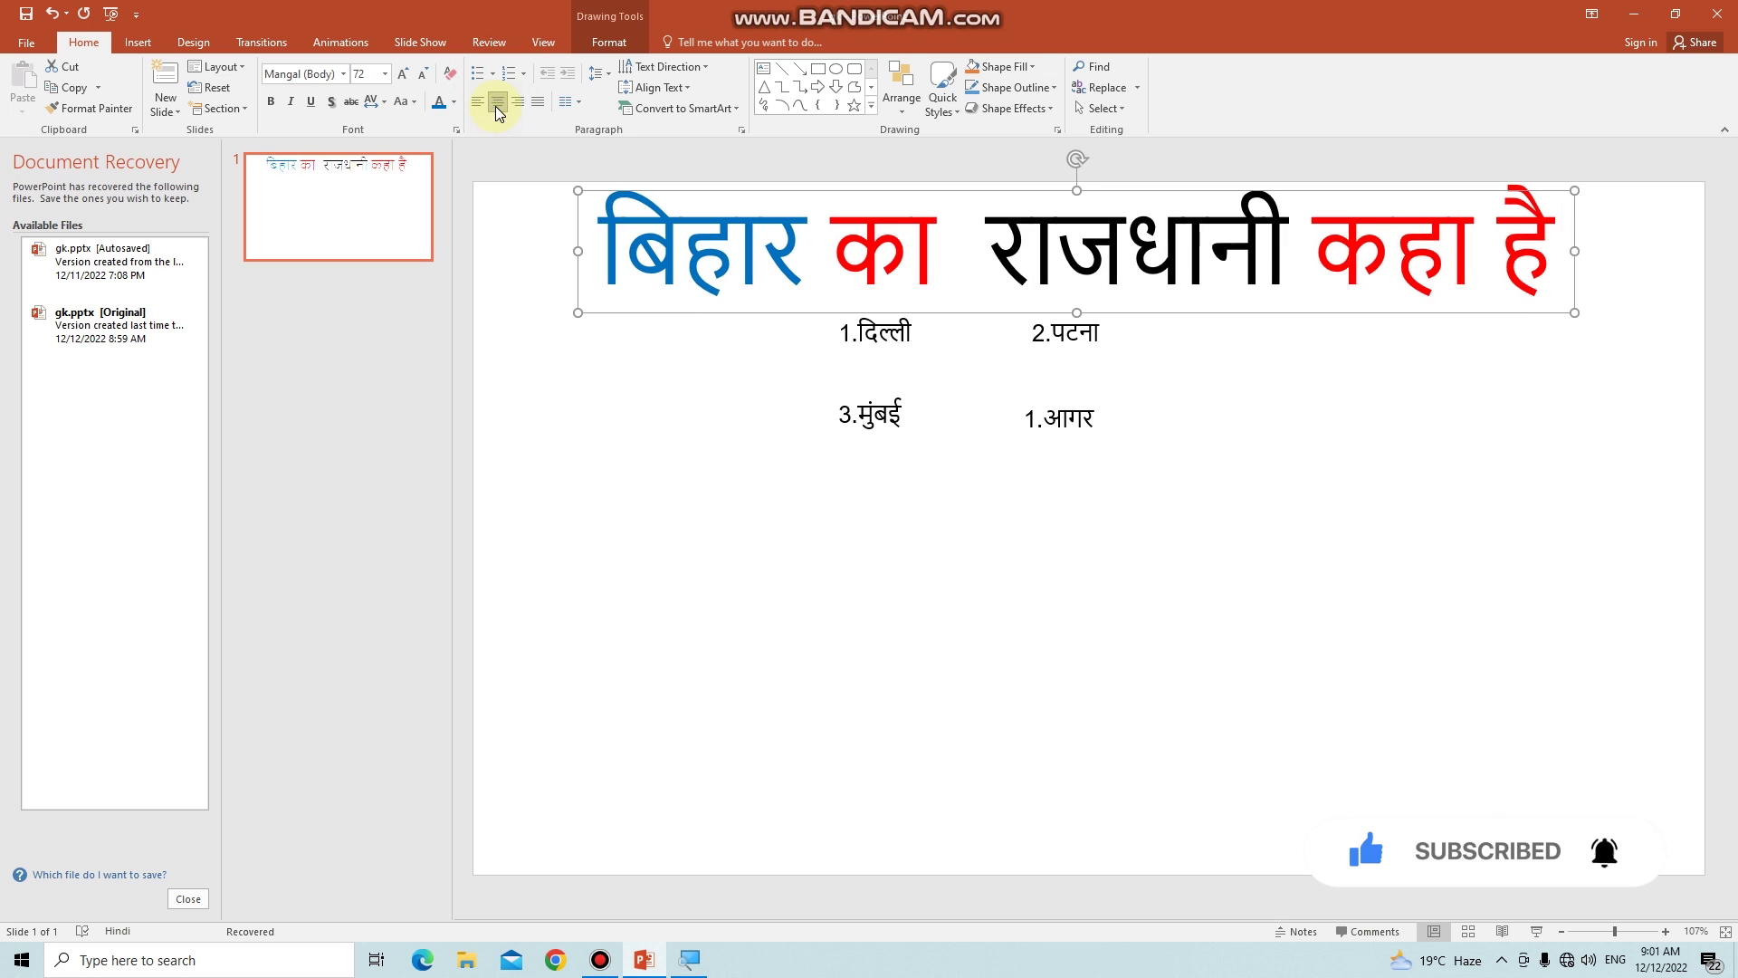
pyautogui.click(567, 104)
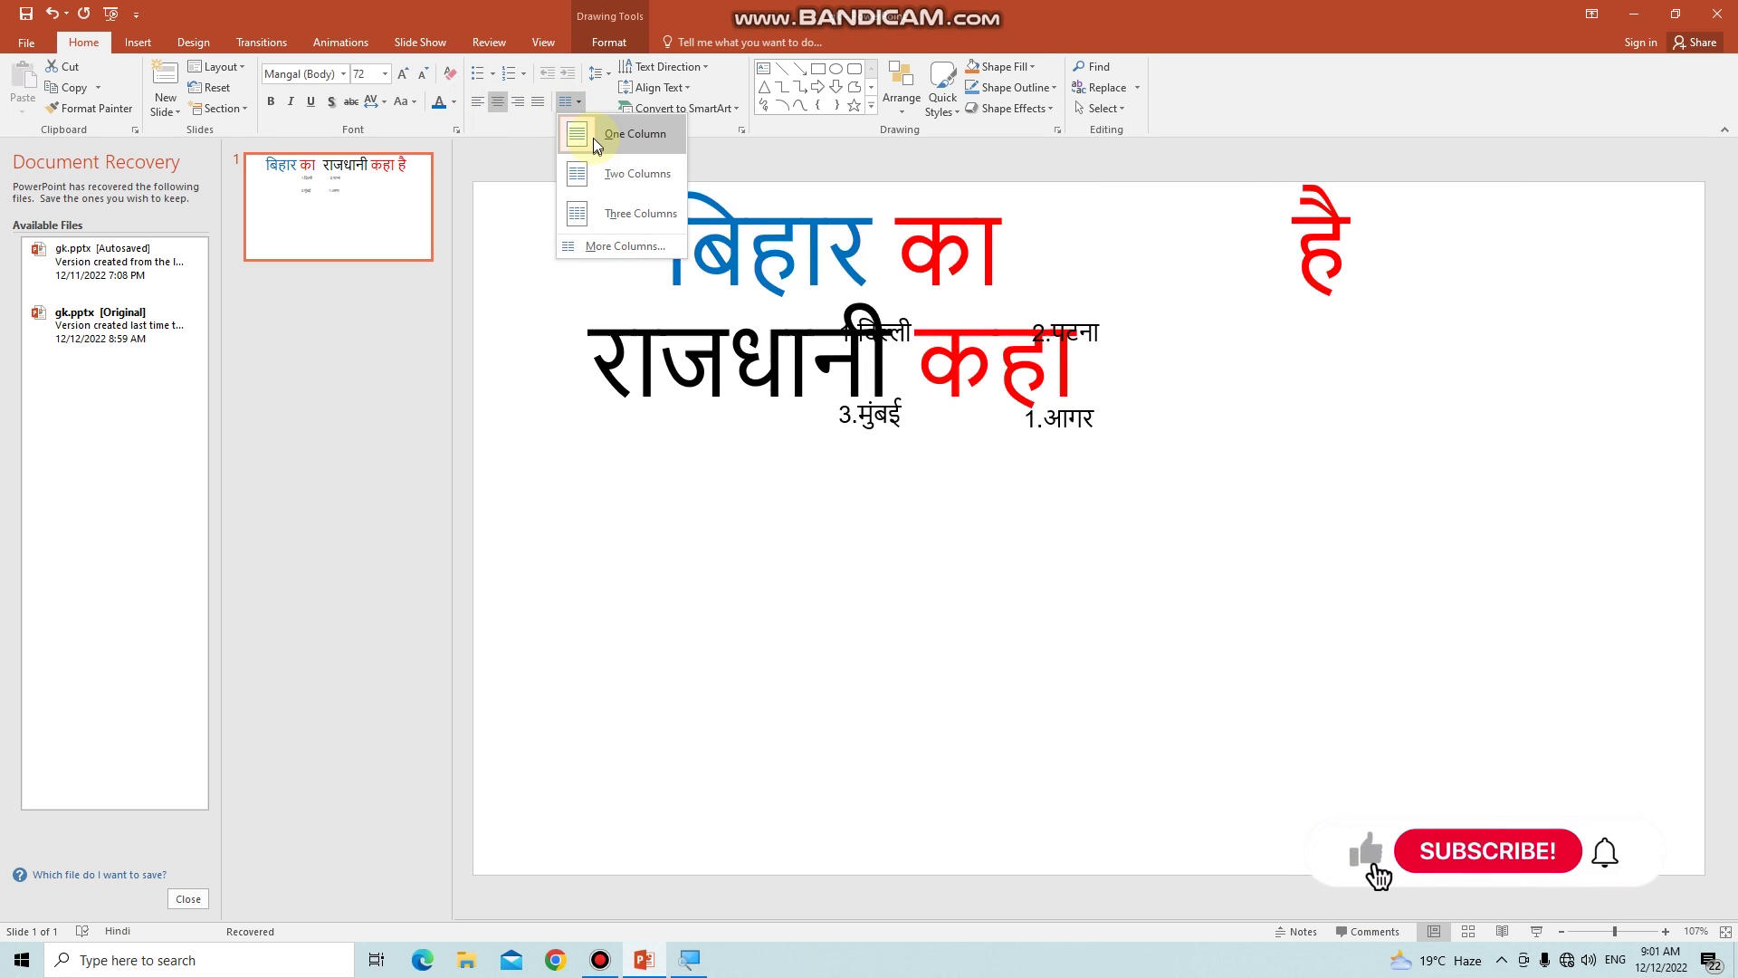
pyautogui.click(595, 134)
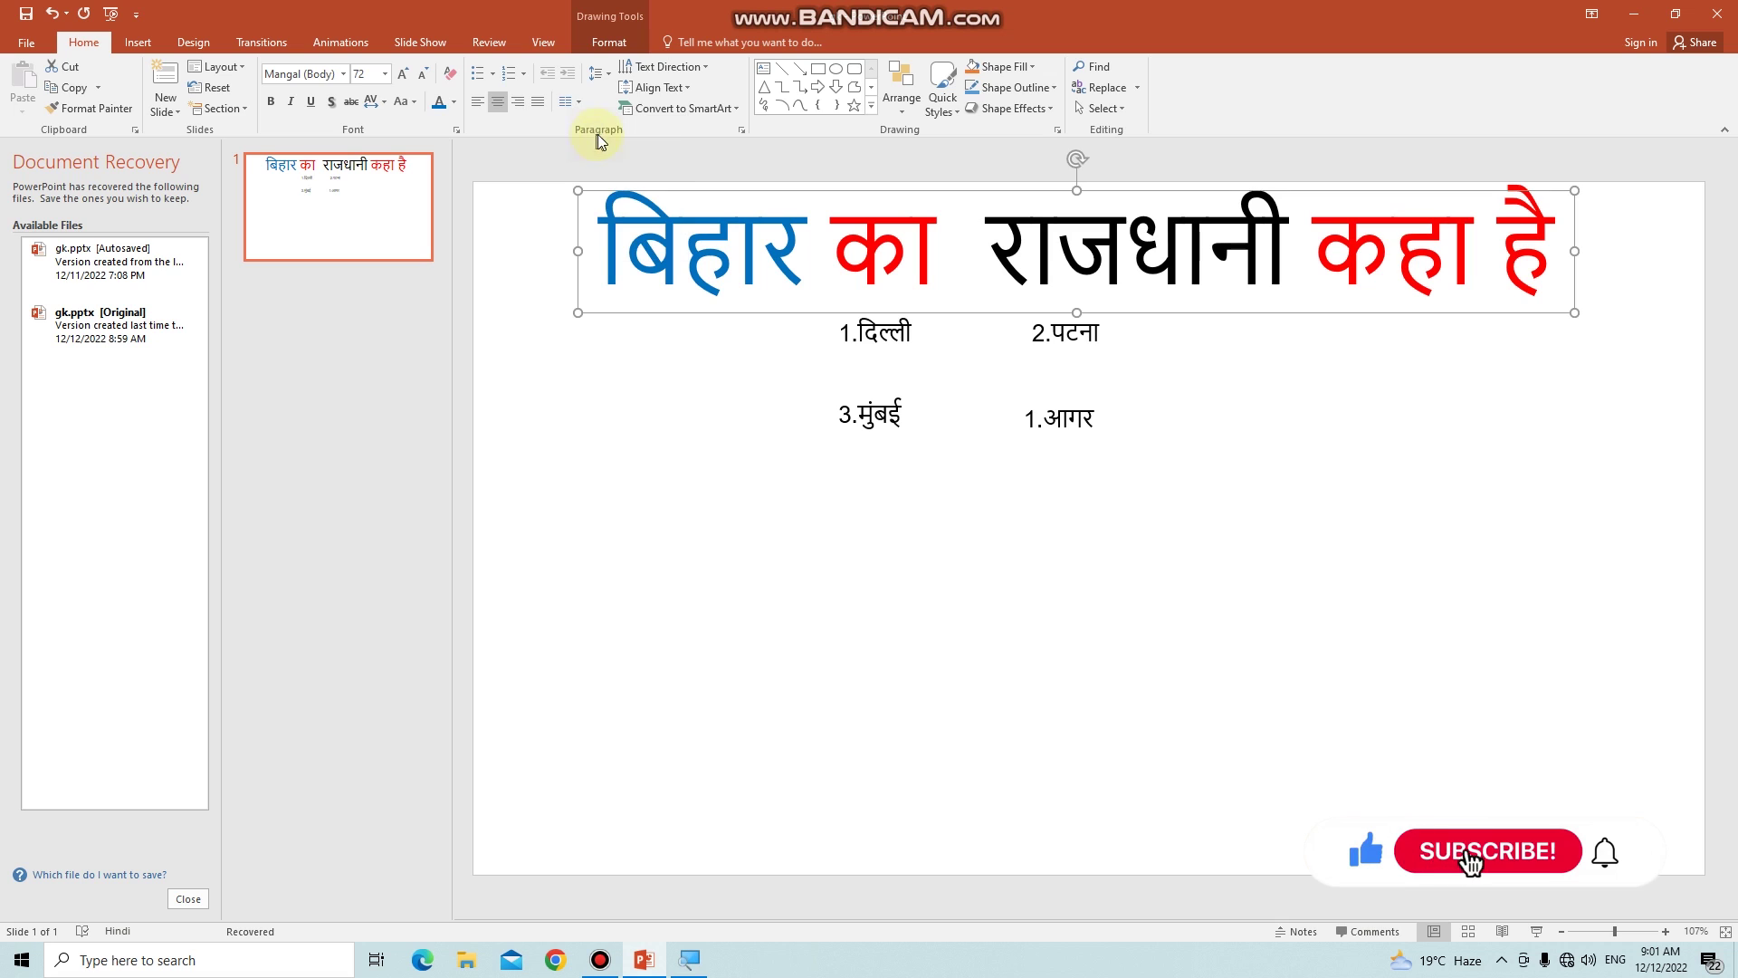
pyautogui.click(562, 270)
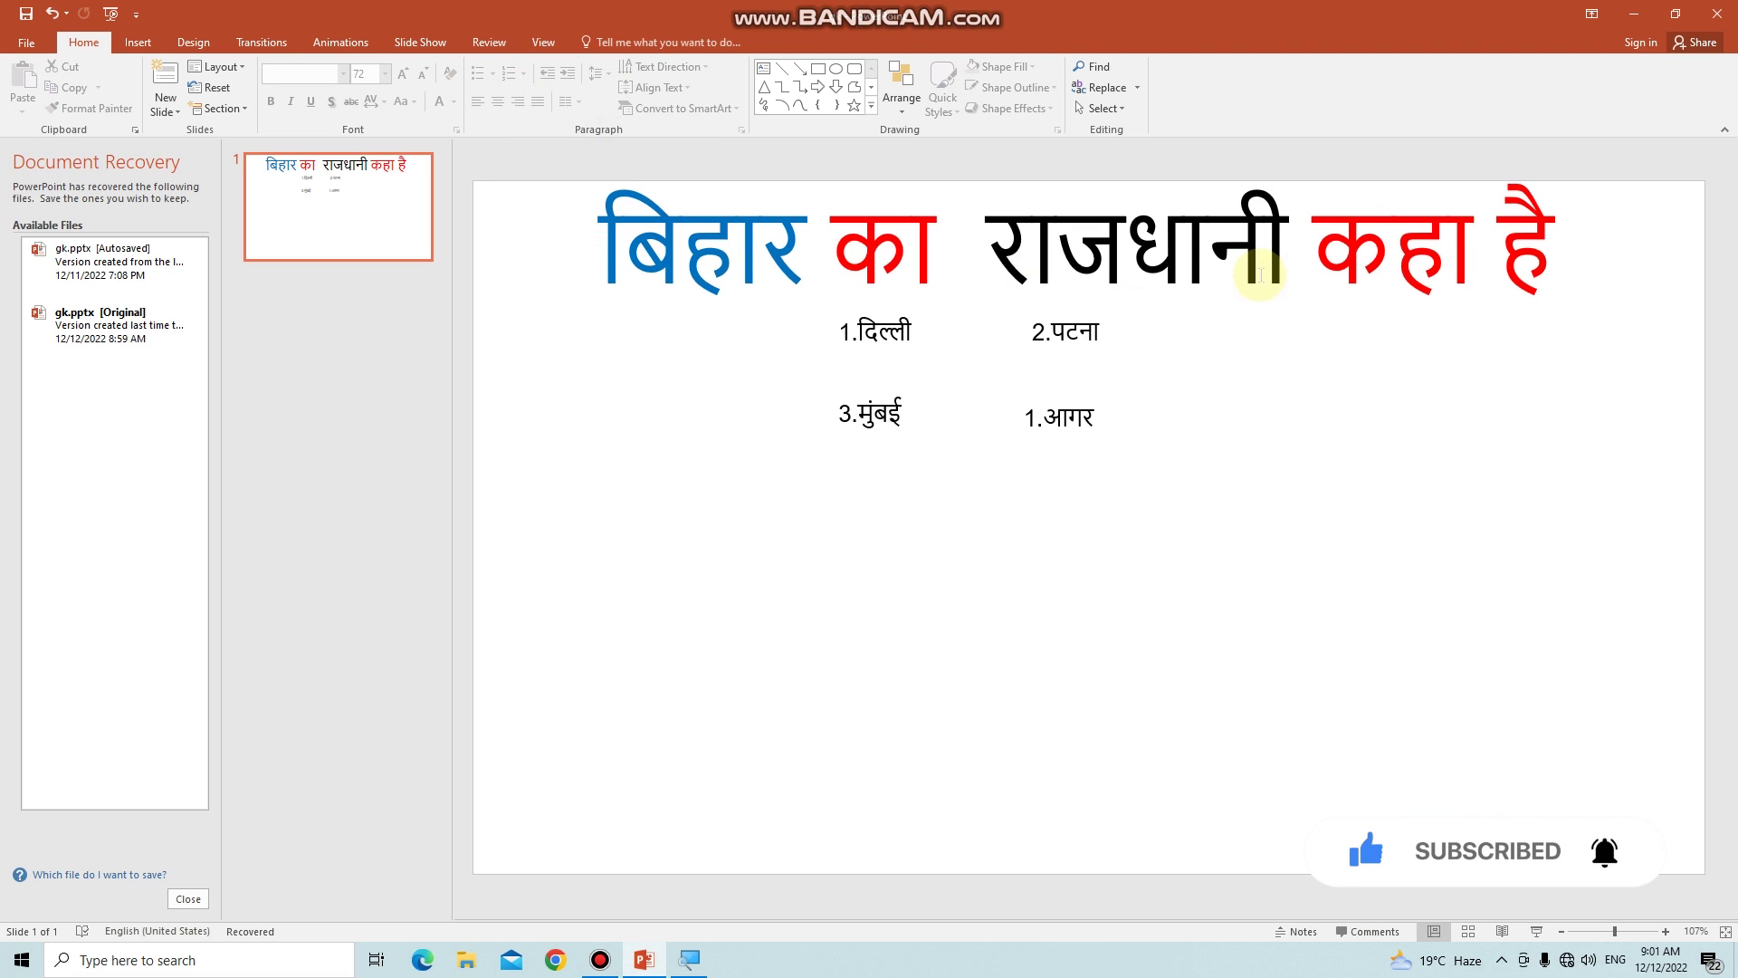
pyautogui.moveTo(816, 314); pyautogui.dragTo(811, 319)
pyautogui.click(831, 334)
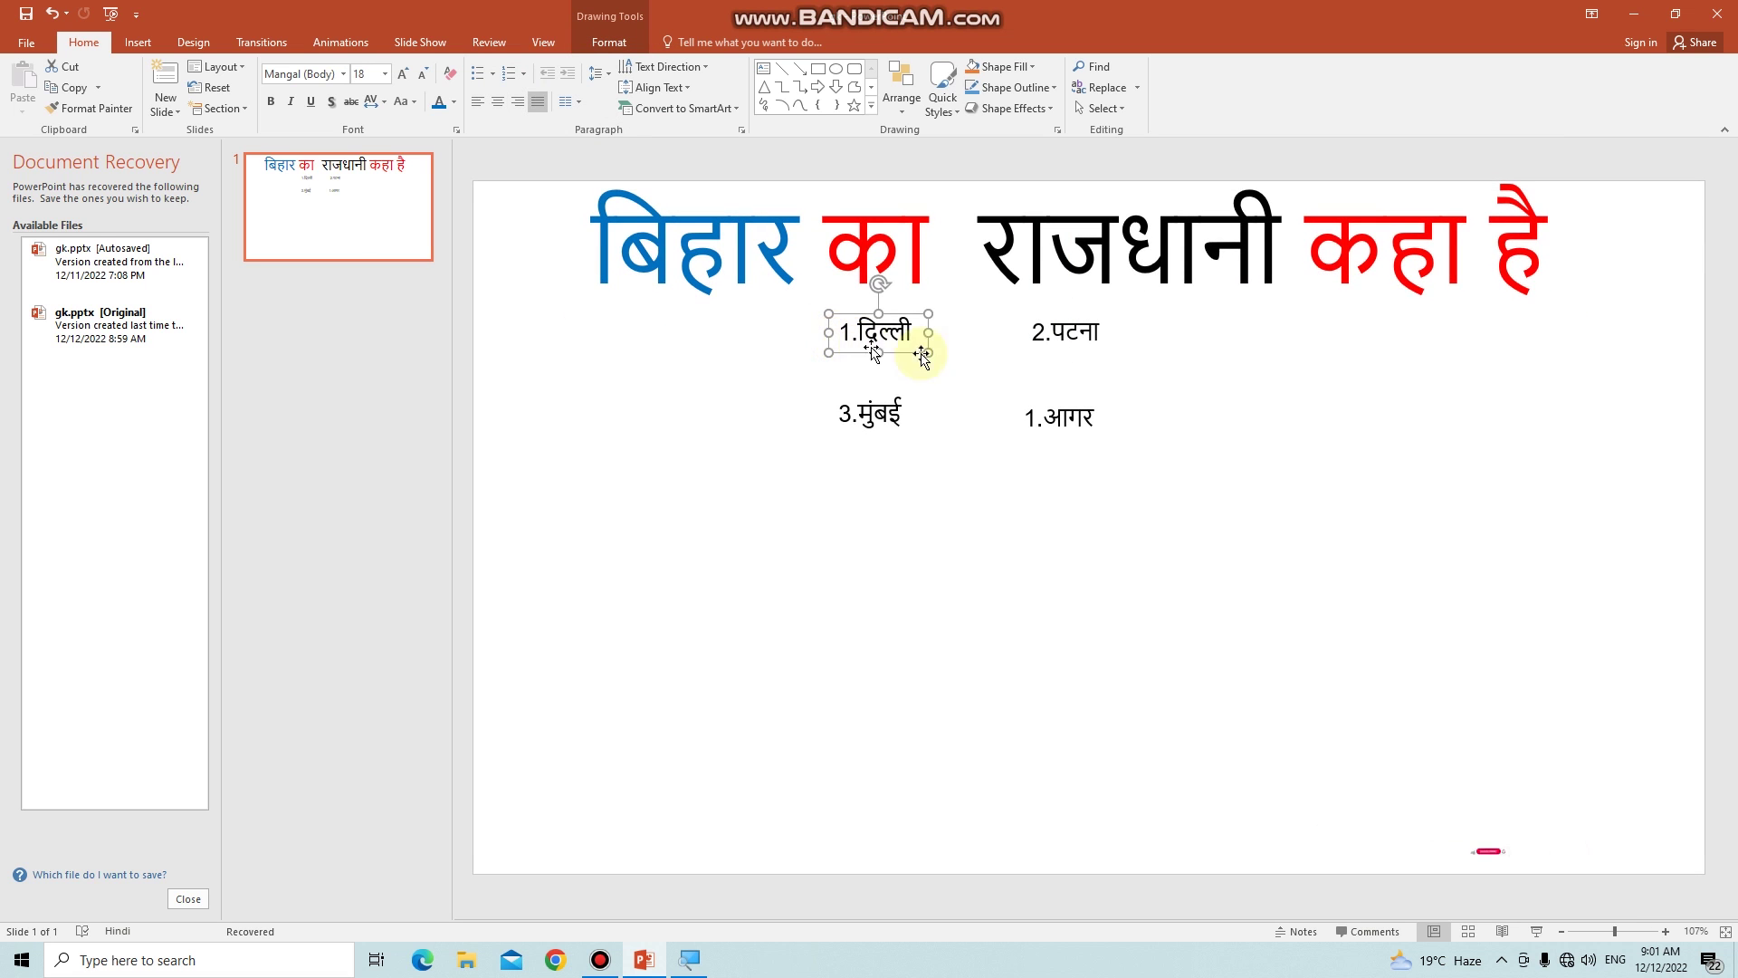
pyautogui.click(911, 384)
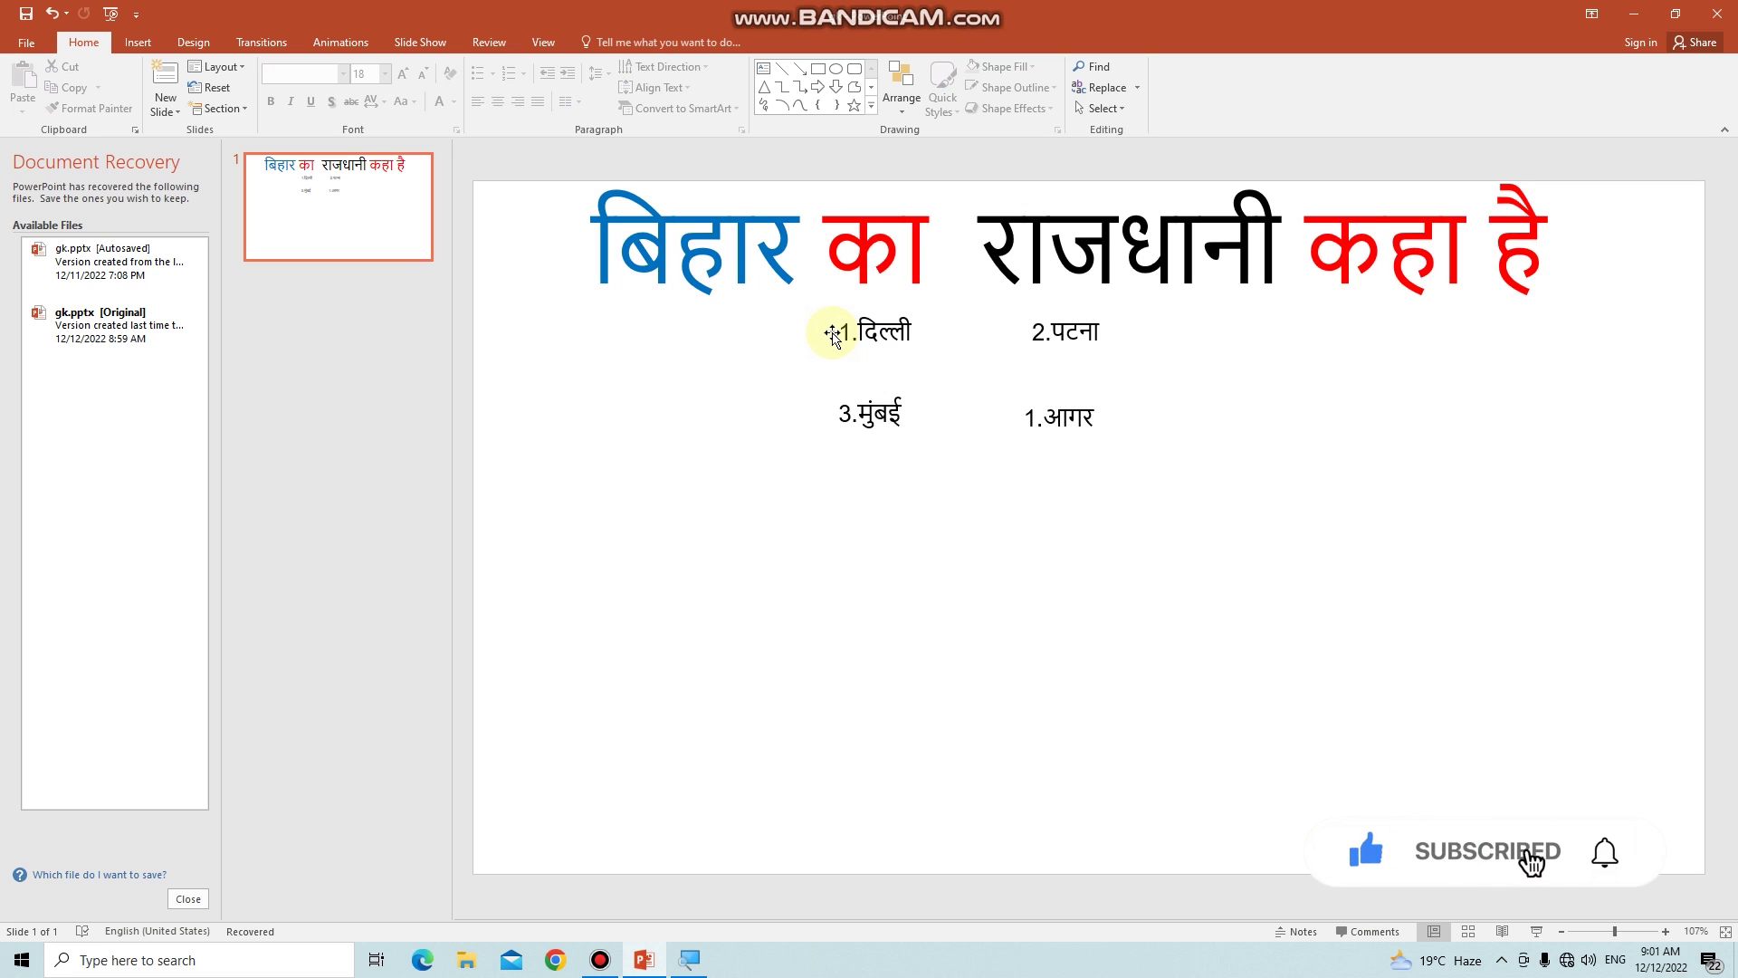
pyautogui.moveTo(826, 319); pyautogui.dragTo(838, 324)
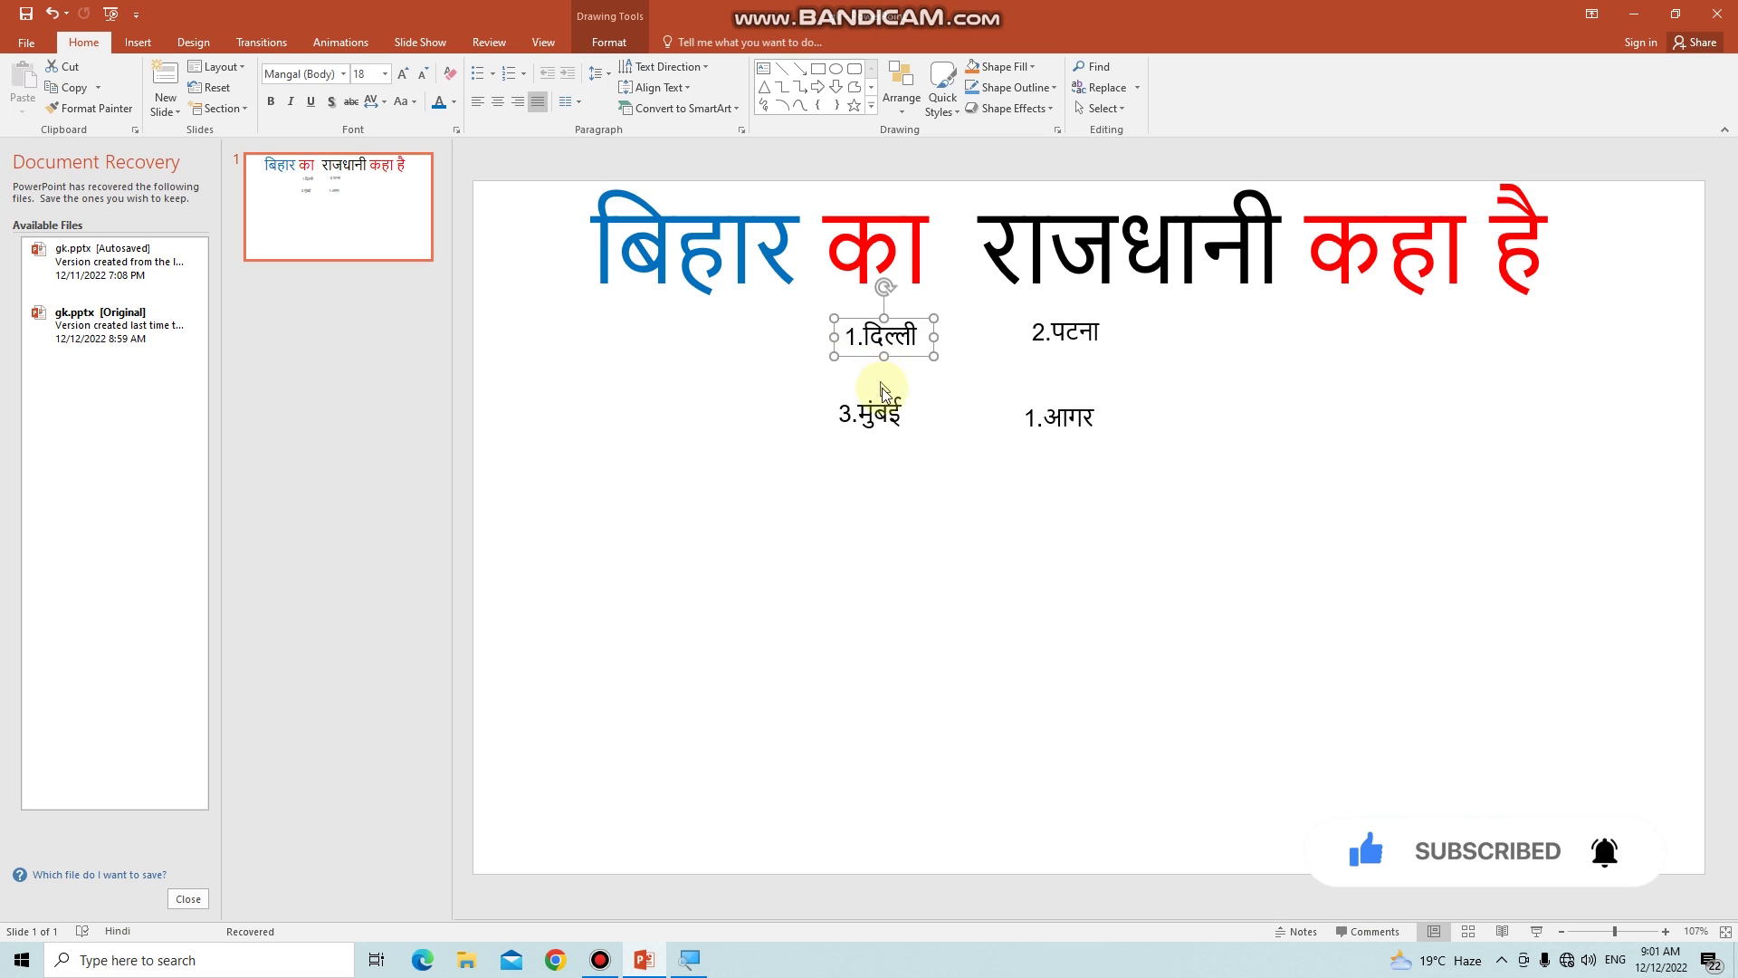
pyautogui.click(794, 317)
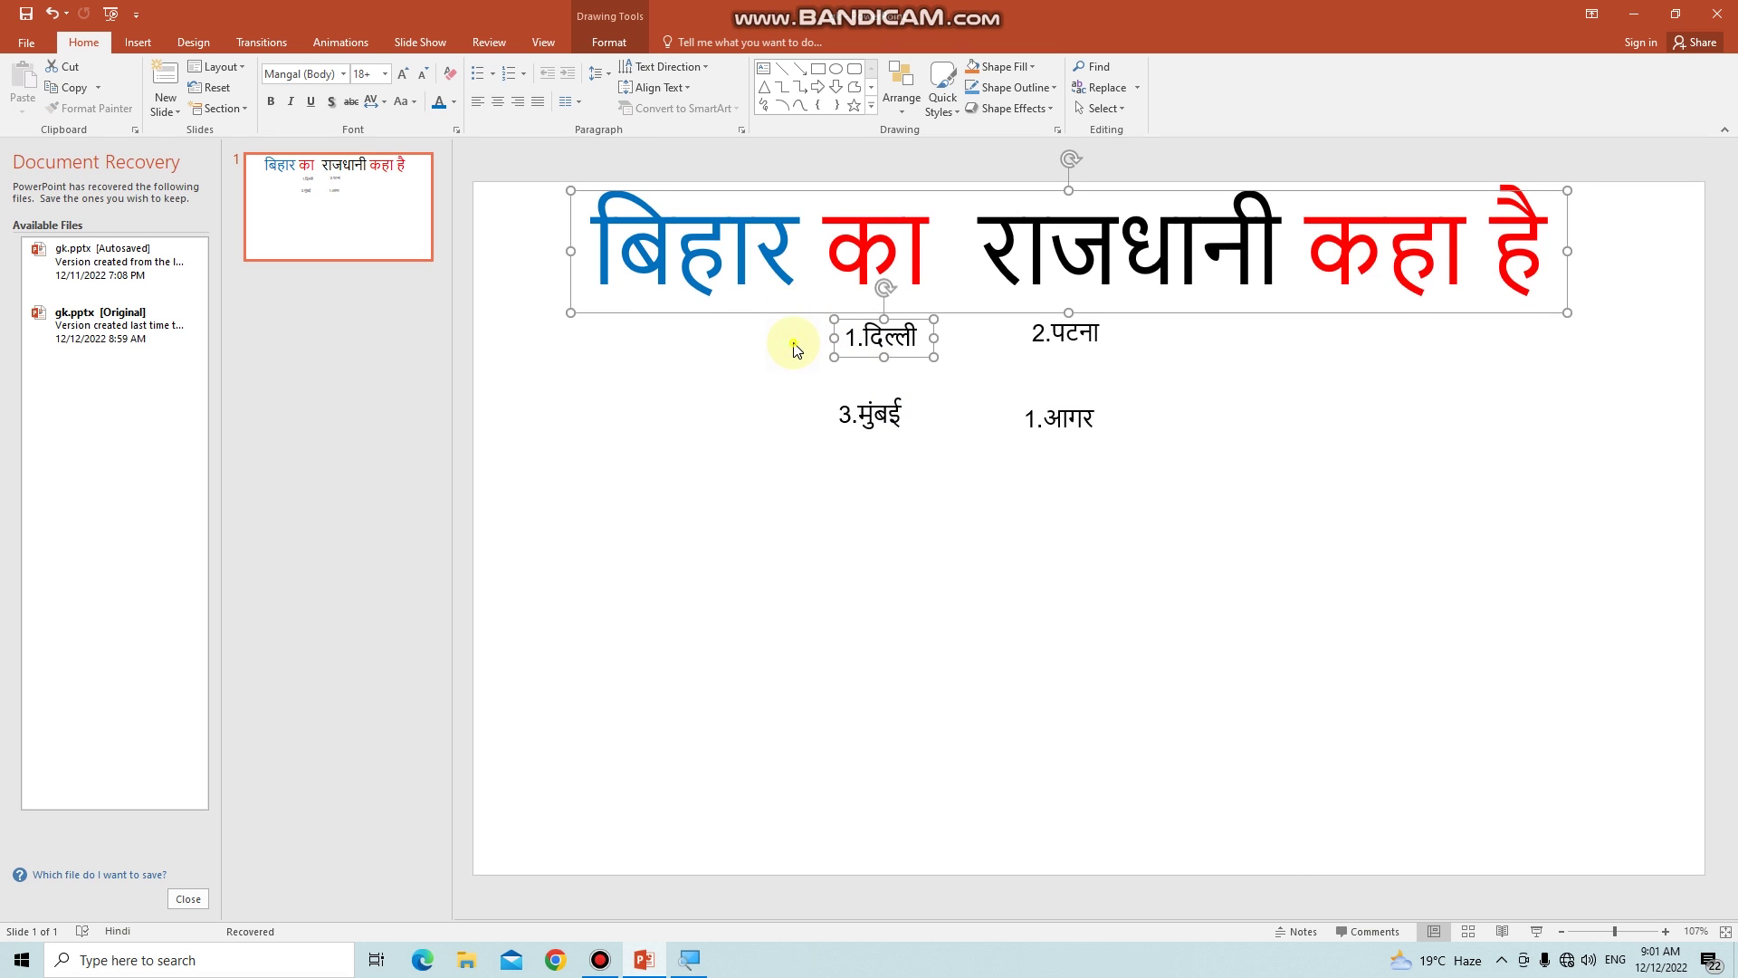
pyautogui.moveTo(804, 319); pyautogui.dragTo(1145, 455)
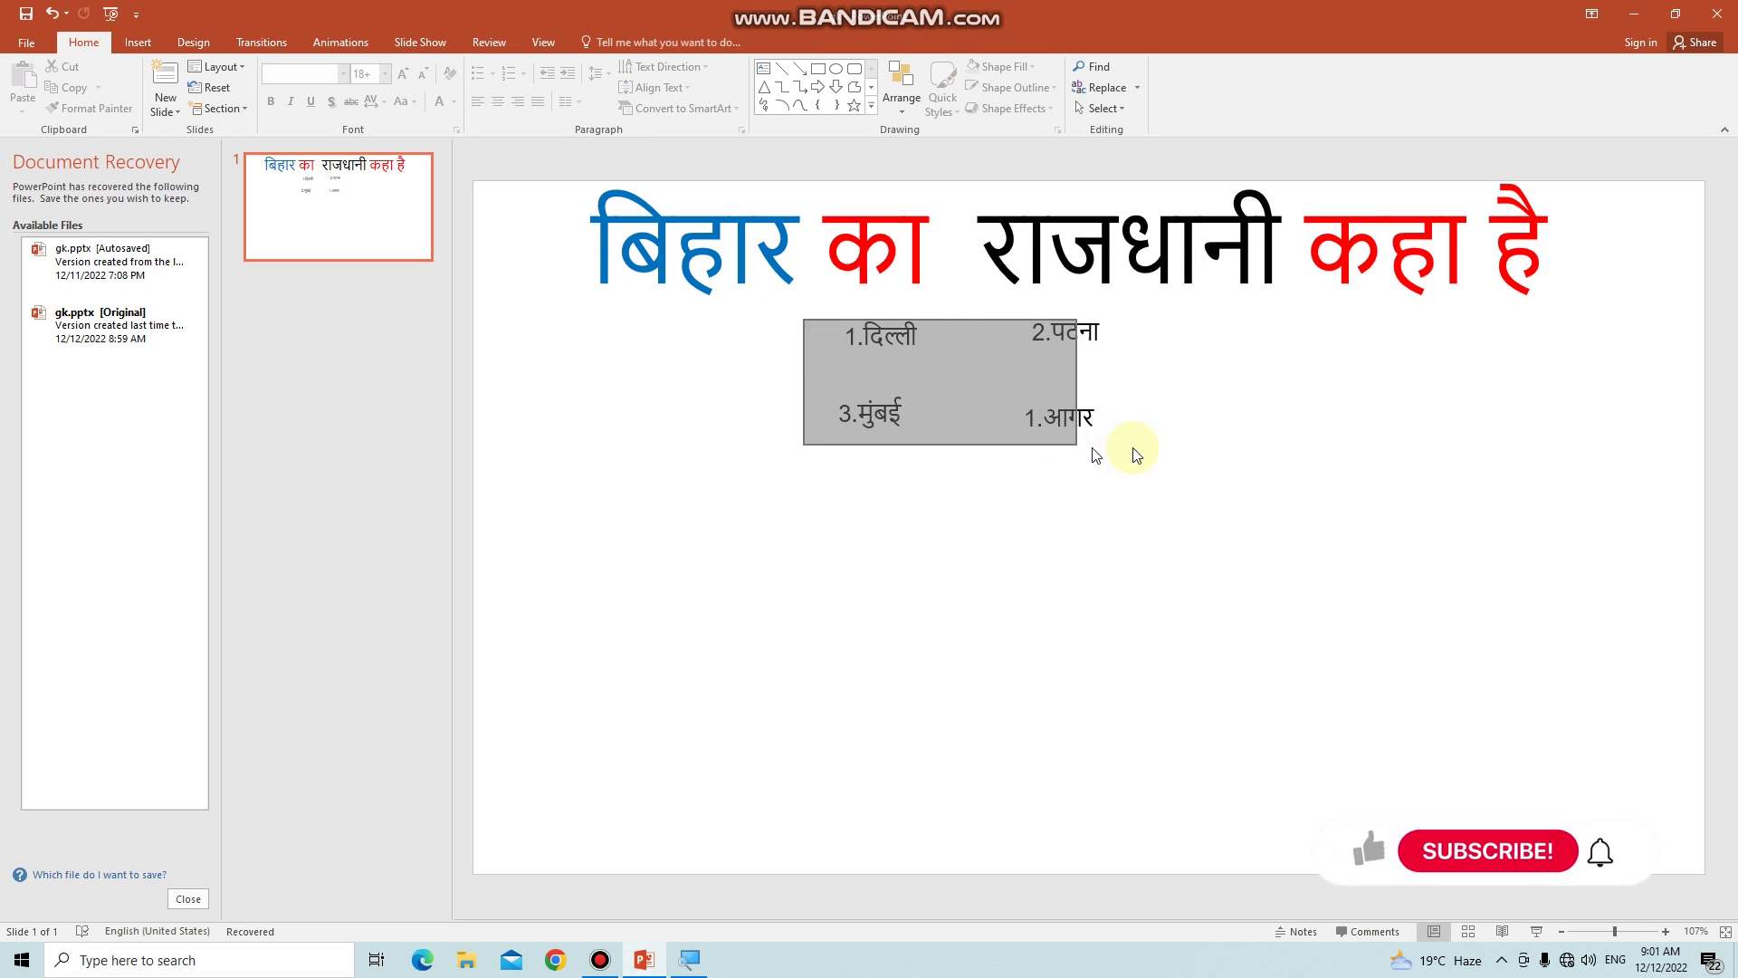
pyautogui.moveTo(820, 324)
pyautogui.mouseDown()
pyautogui.moveTo(1188, 466)
pyautogui.moveTo(1177, 454)
pyautogui.mouseUp()
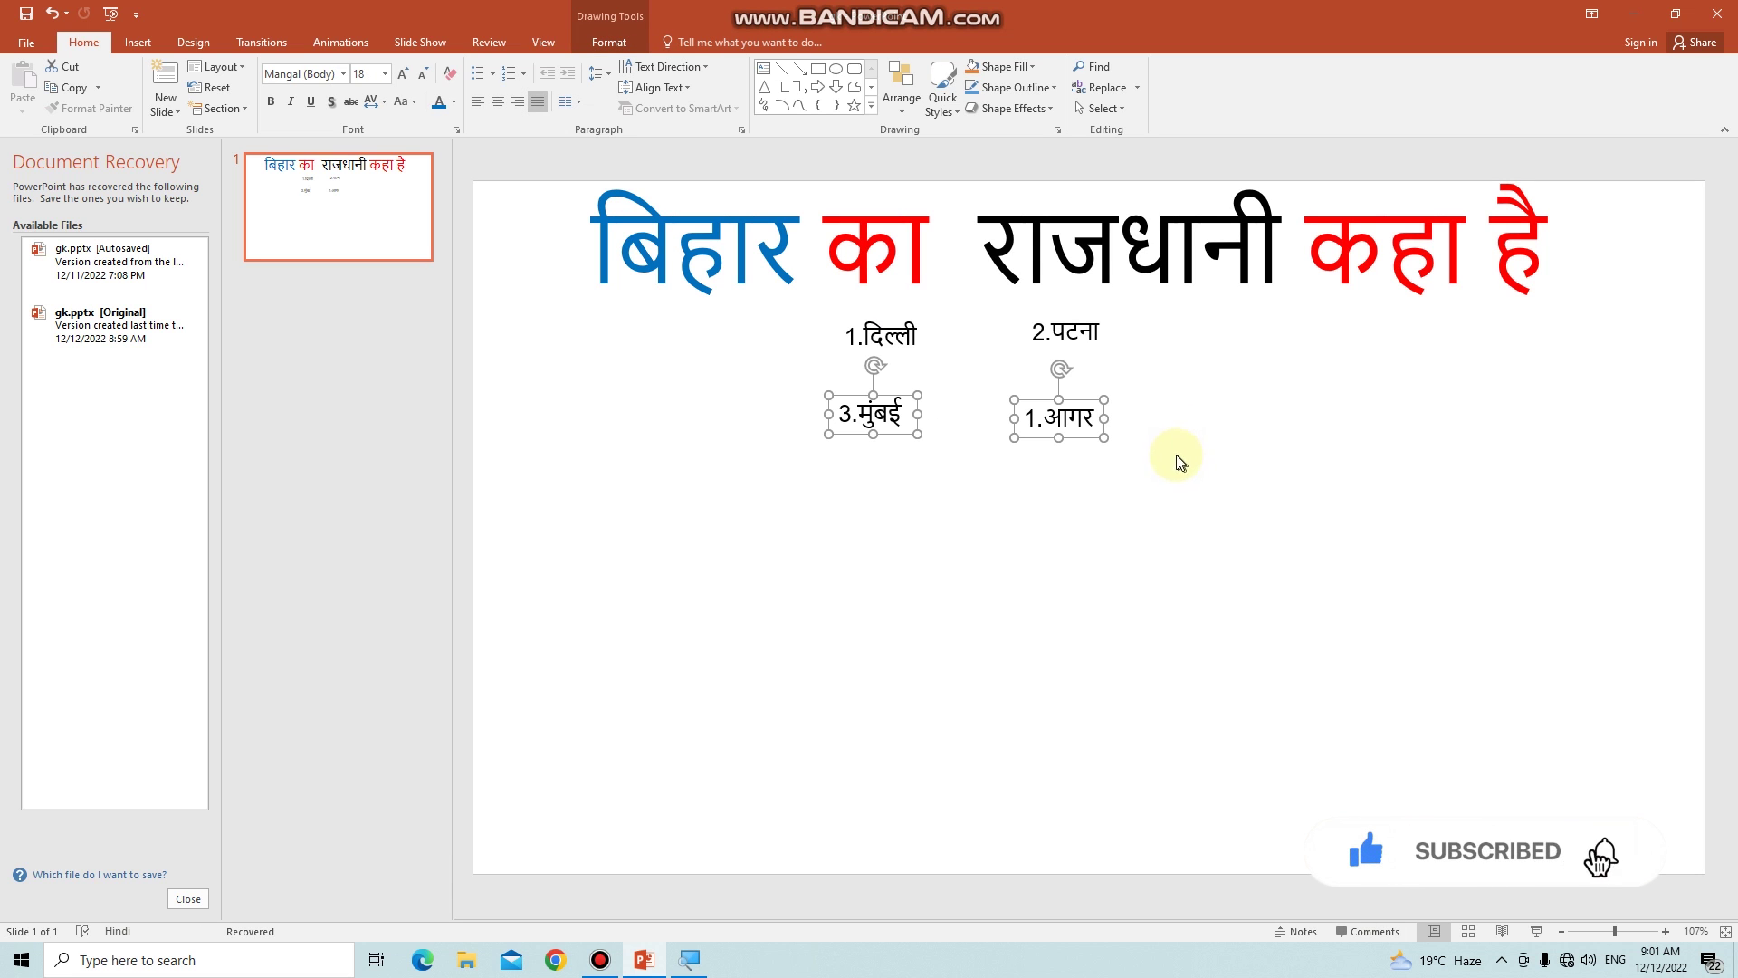
pyautogui.moveTo(816, 308); pyautogui.dragTo(787, 318)
pyautogui.click(776, 341)
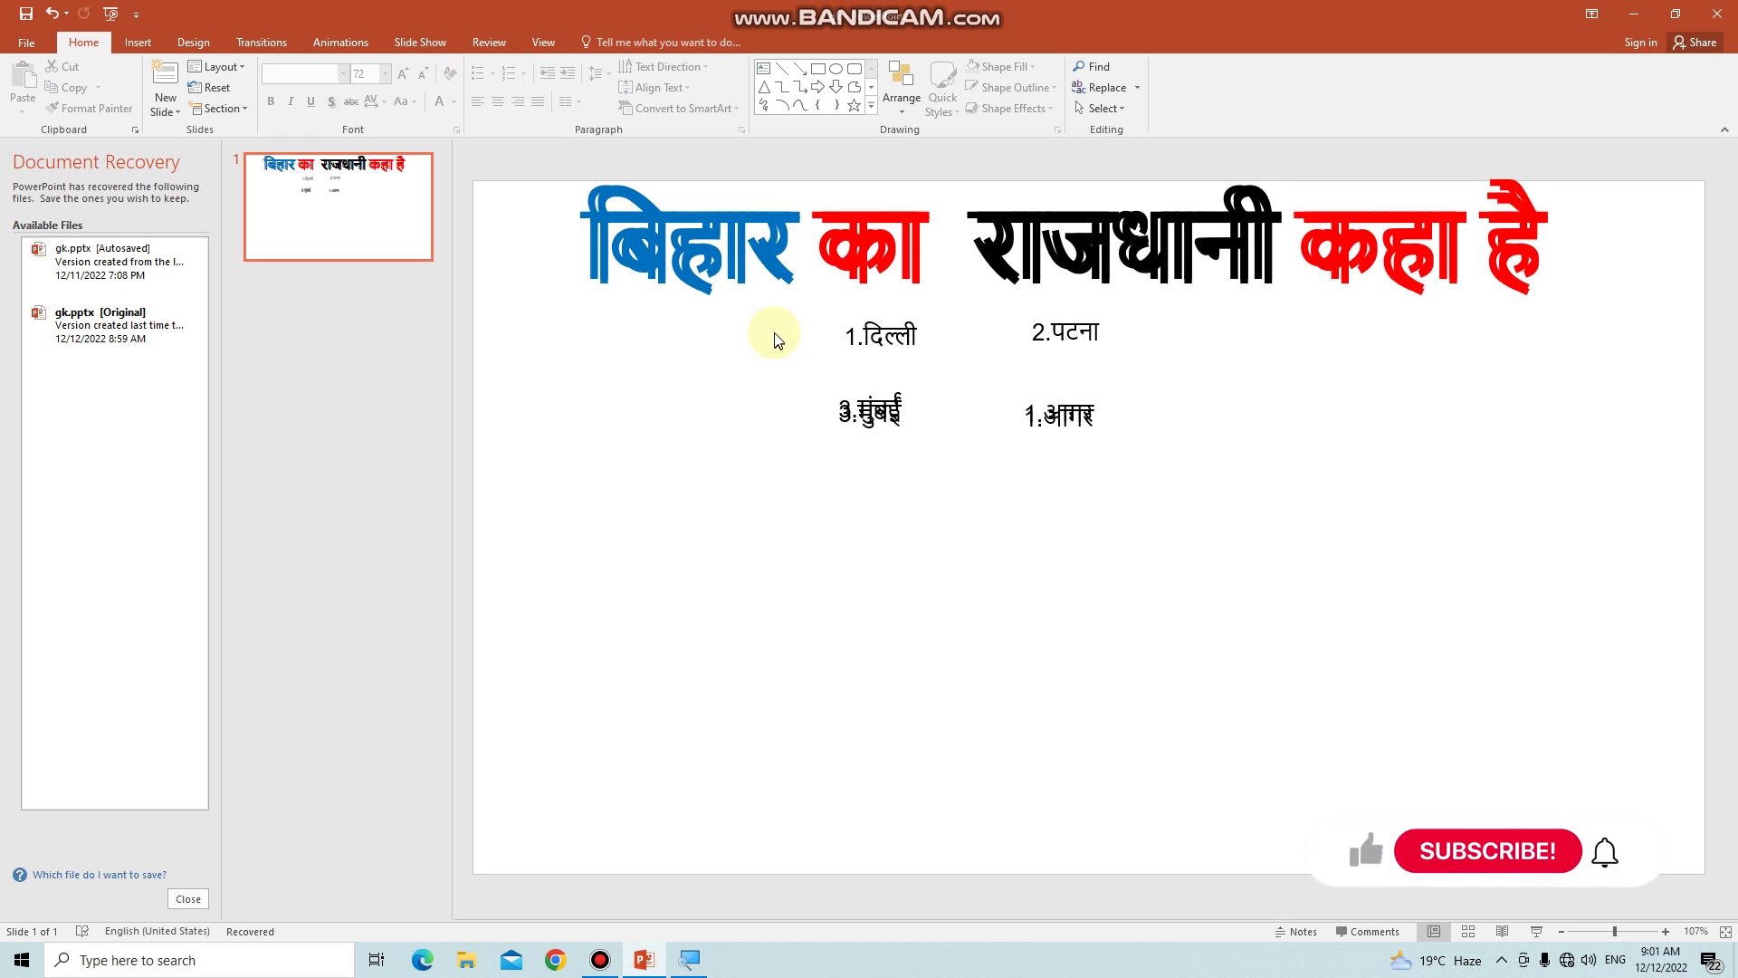
# - Select the title and answer boxes, undoing the last change to the options
pyautogui.click(869, 258)
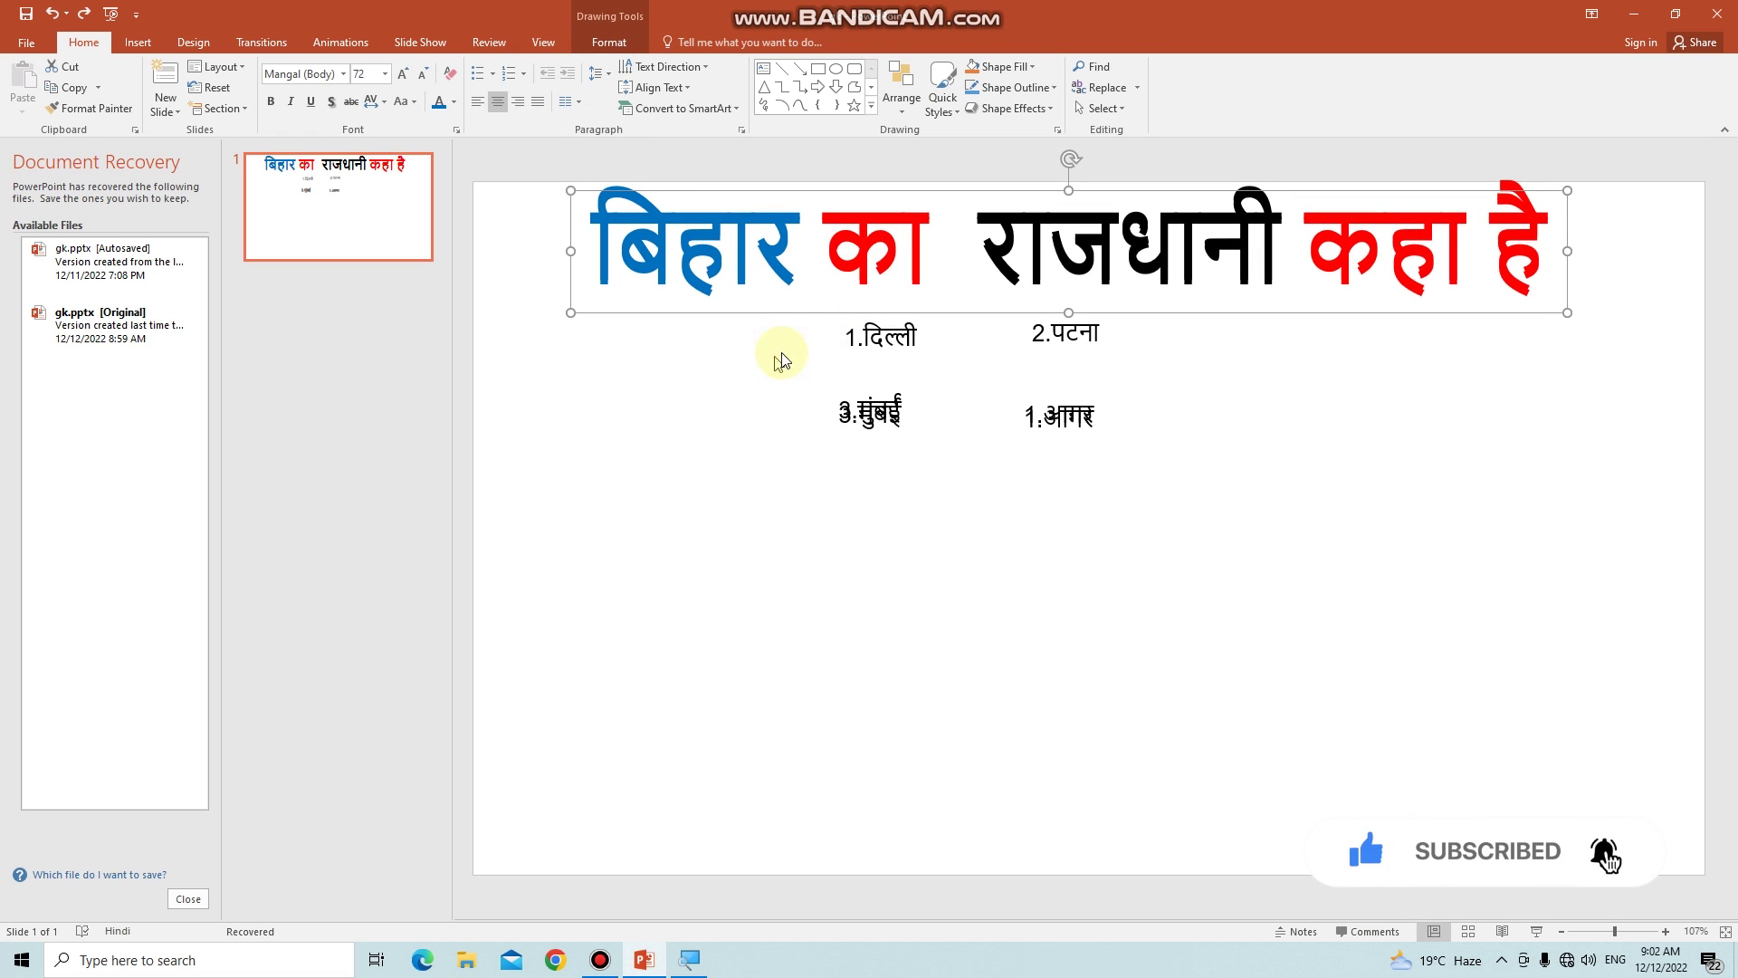
pyautogui.click(821, 331)
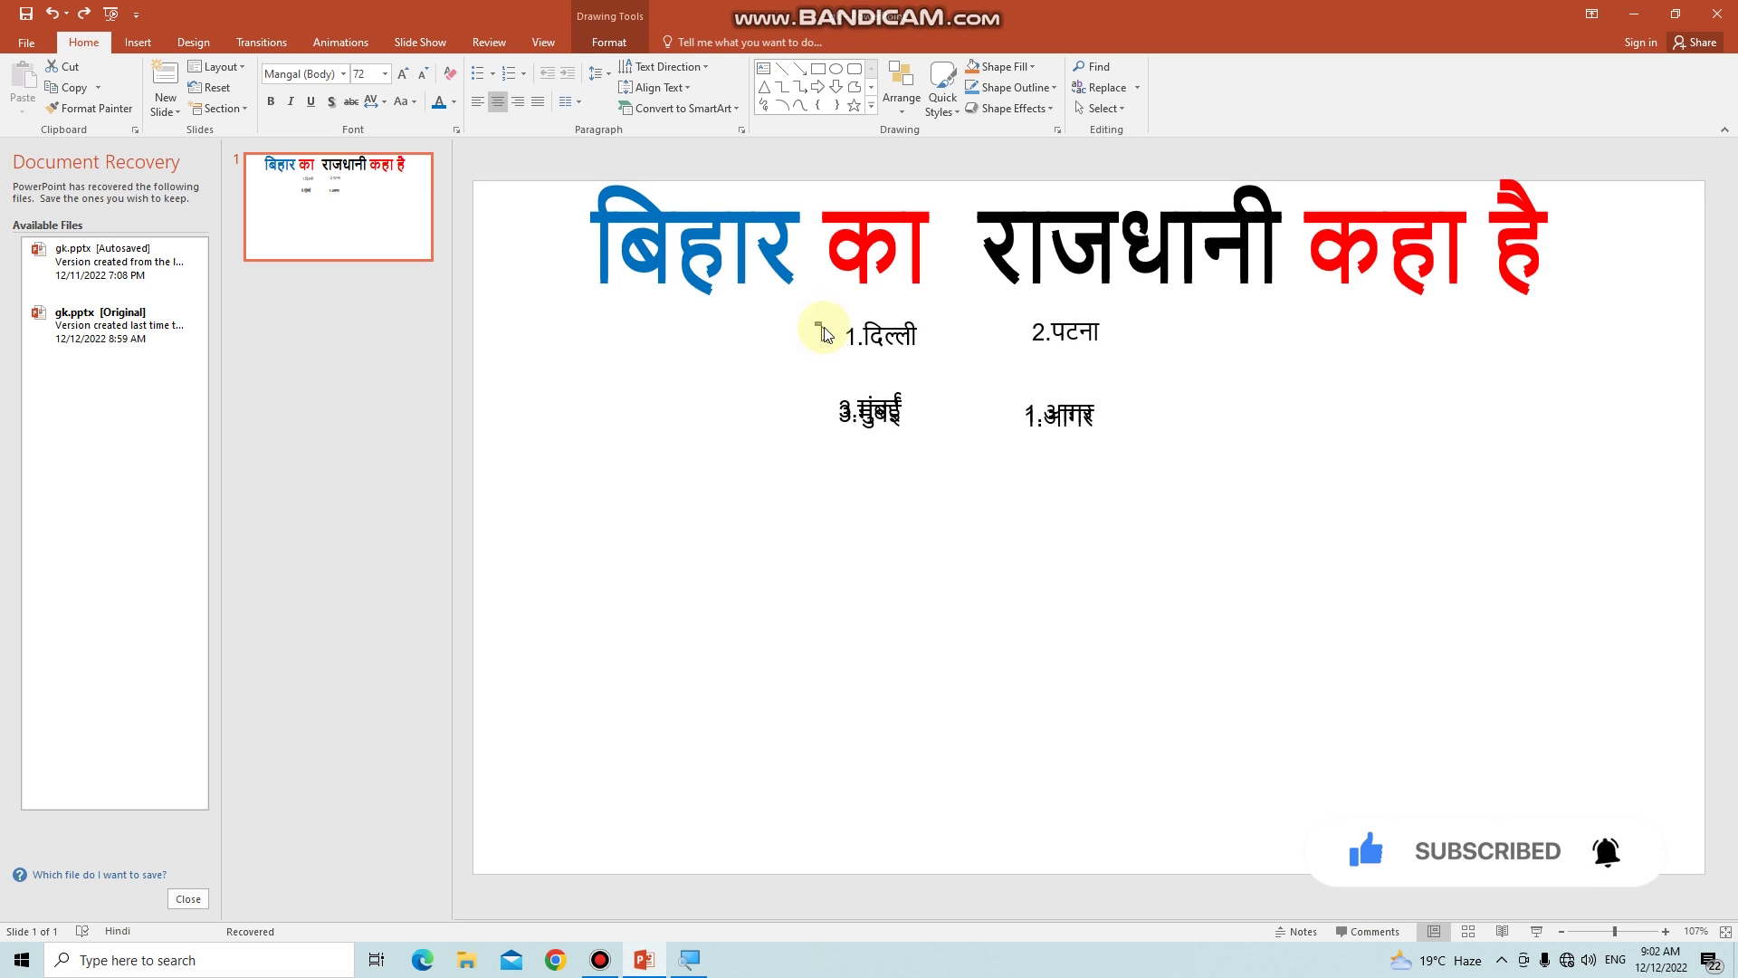
pyautogui.moveTo(883, 344); pyautogui.dragTo(1106, 442)
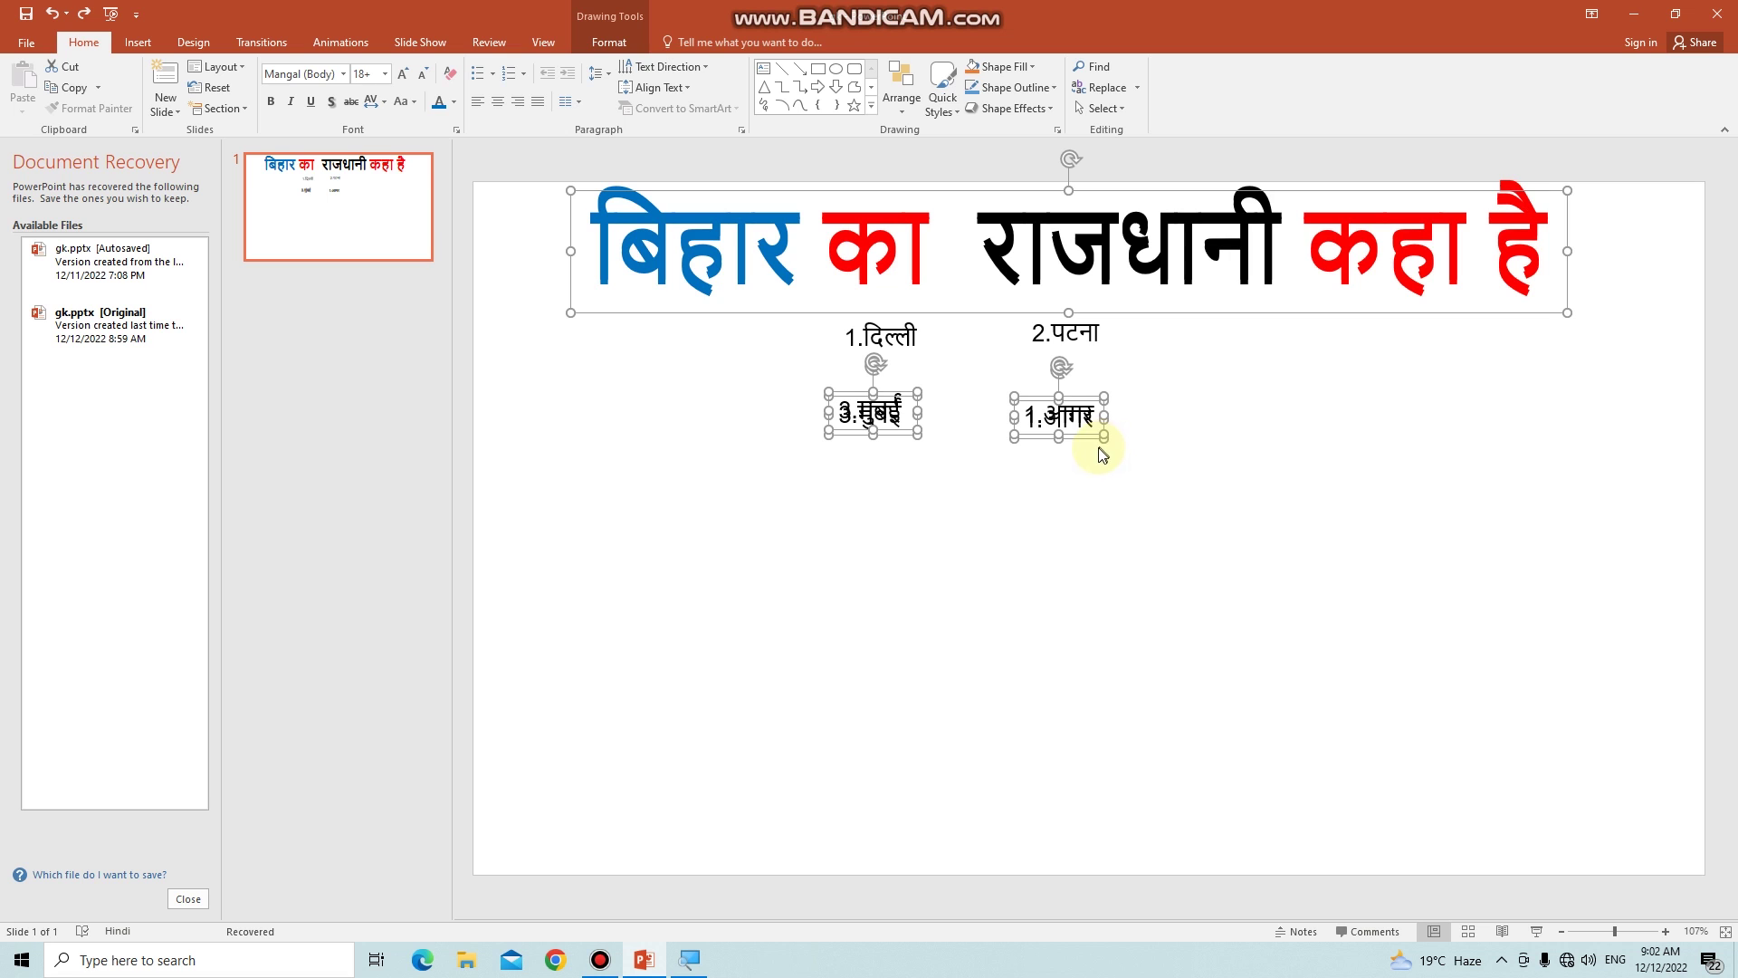
pyautogui.hotkey('ctrl', 'z')
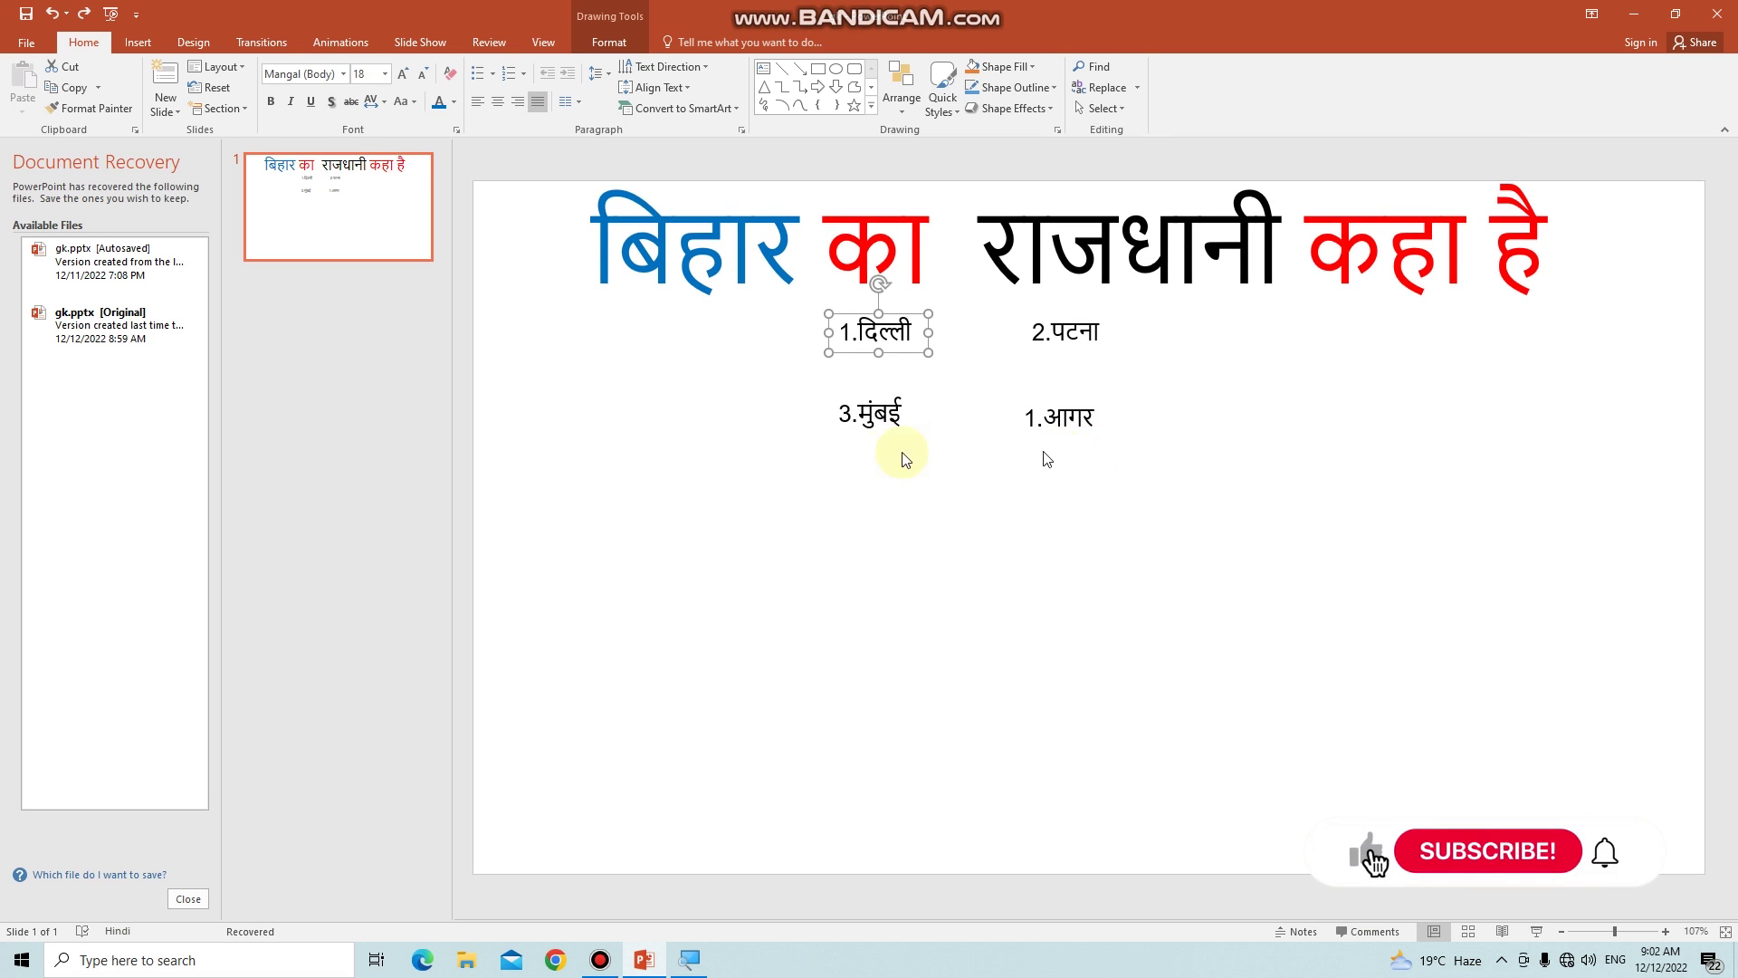
pyautogui.click(875, 473)
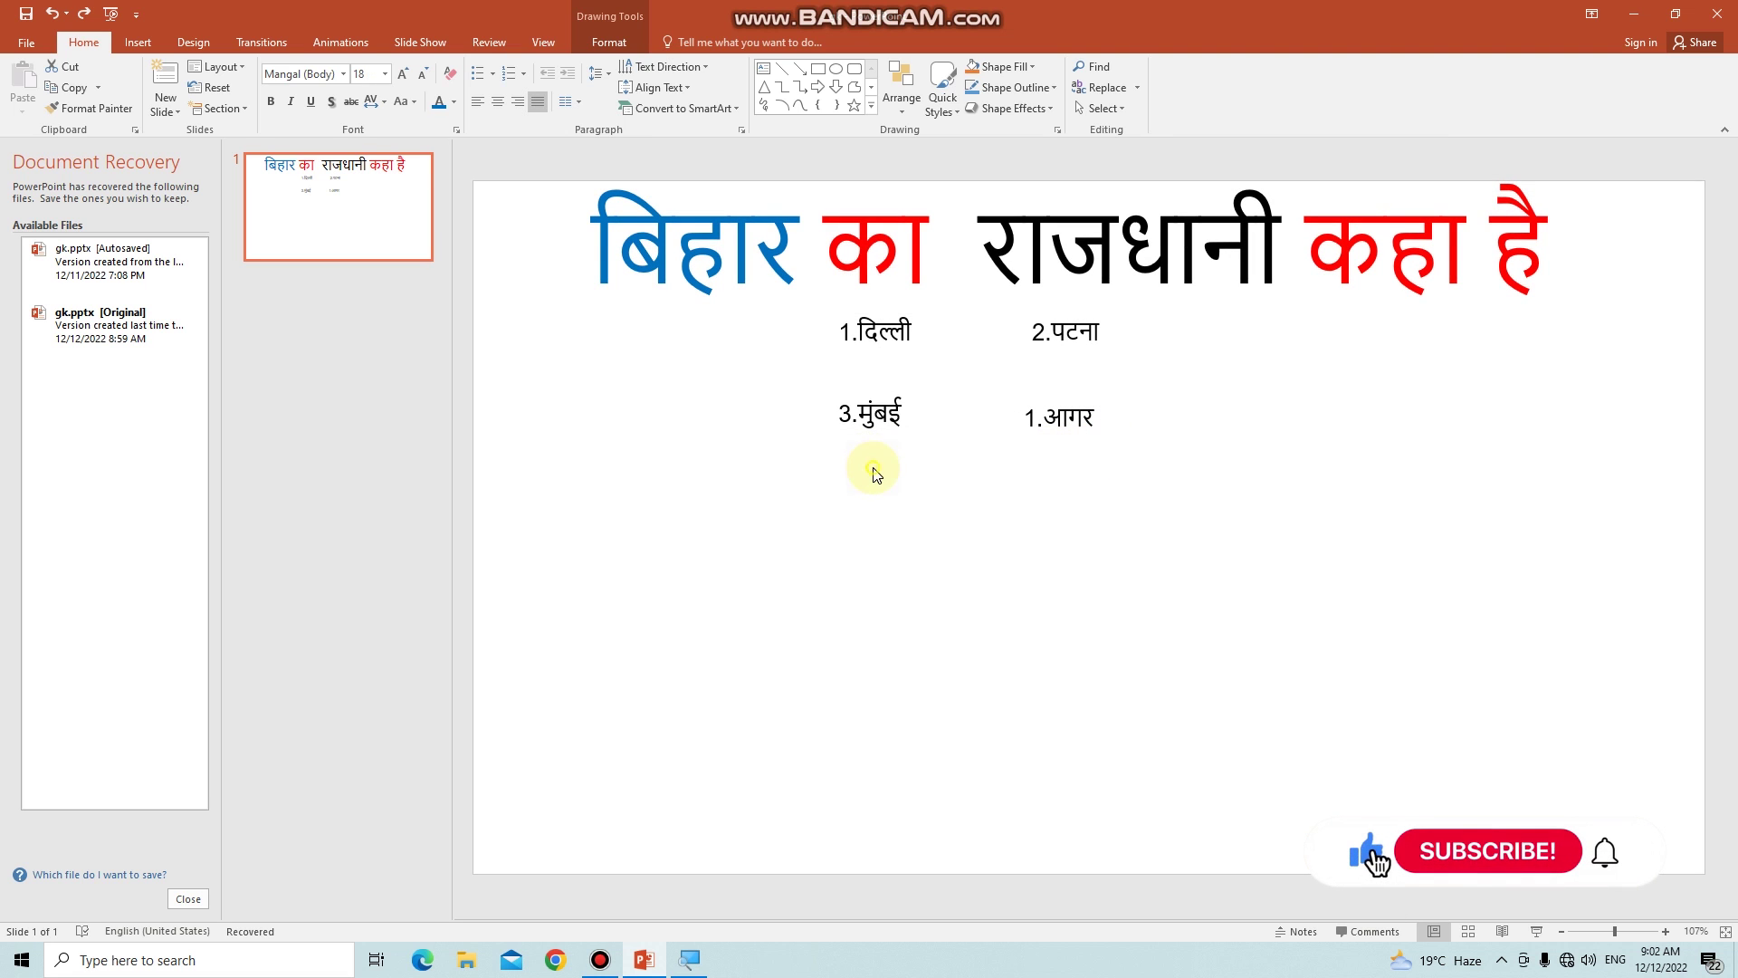
pyautogui.click(800, 317)
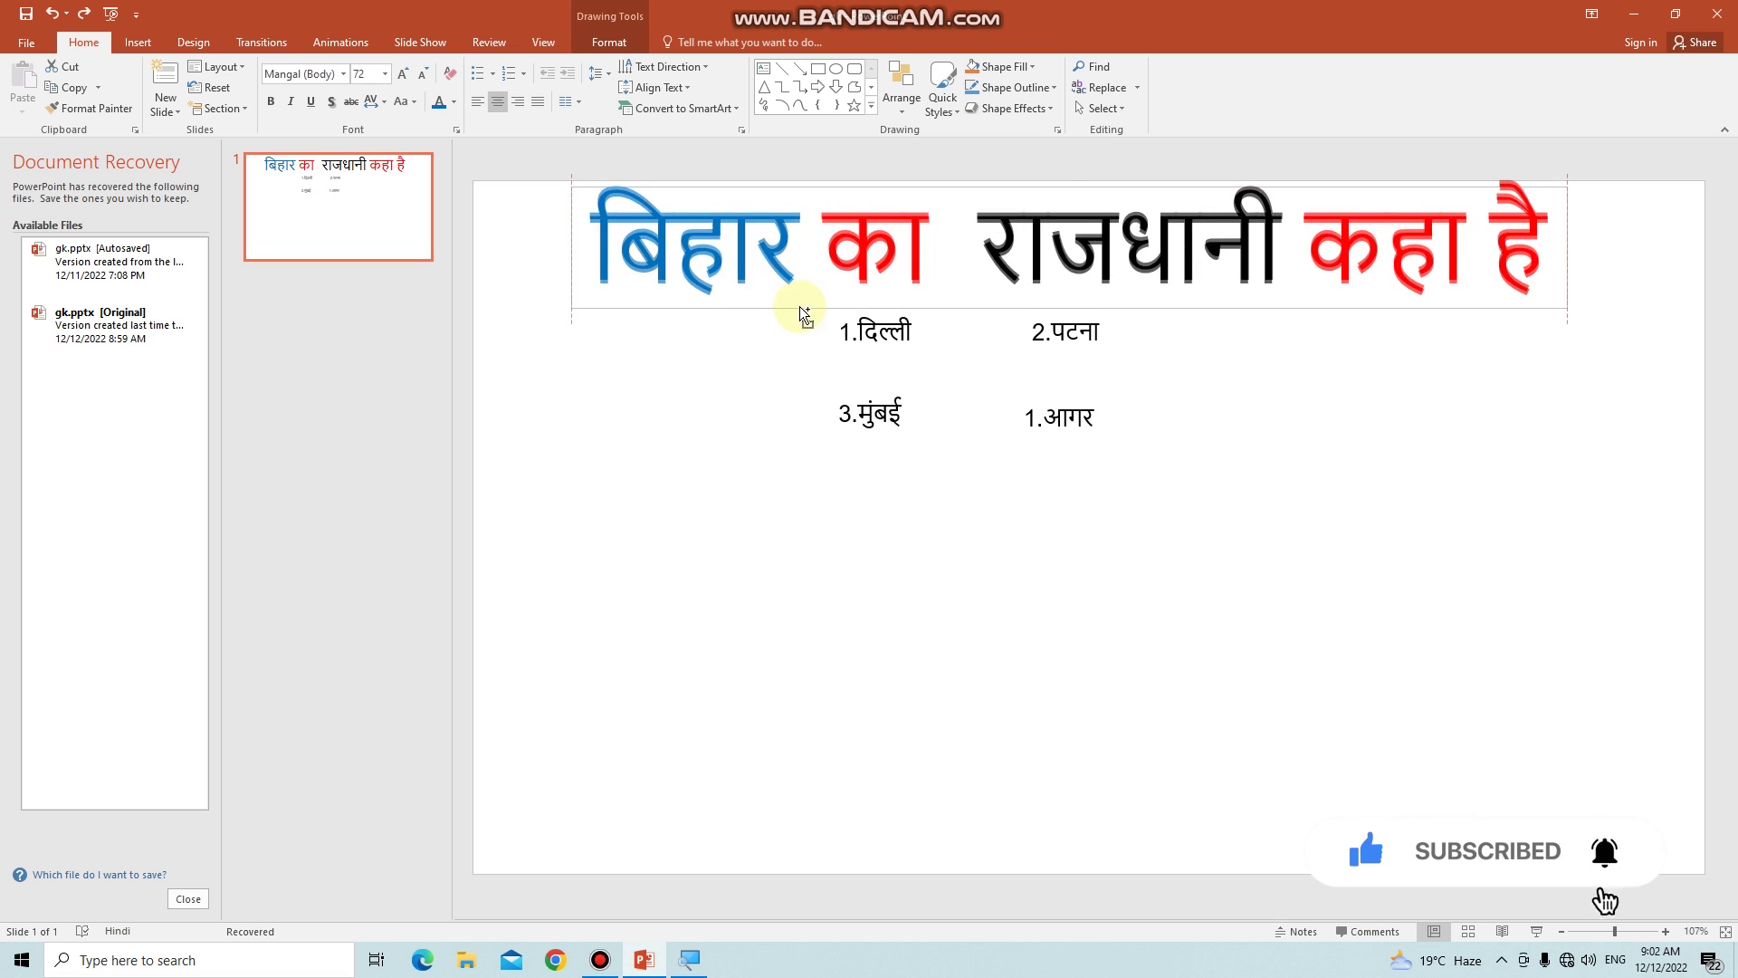
pyautogui.click(800, 312)
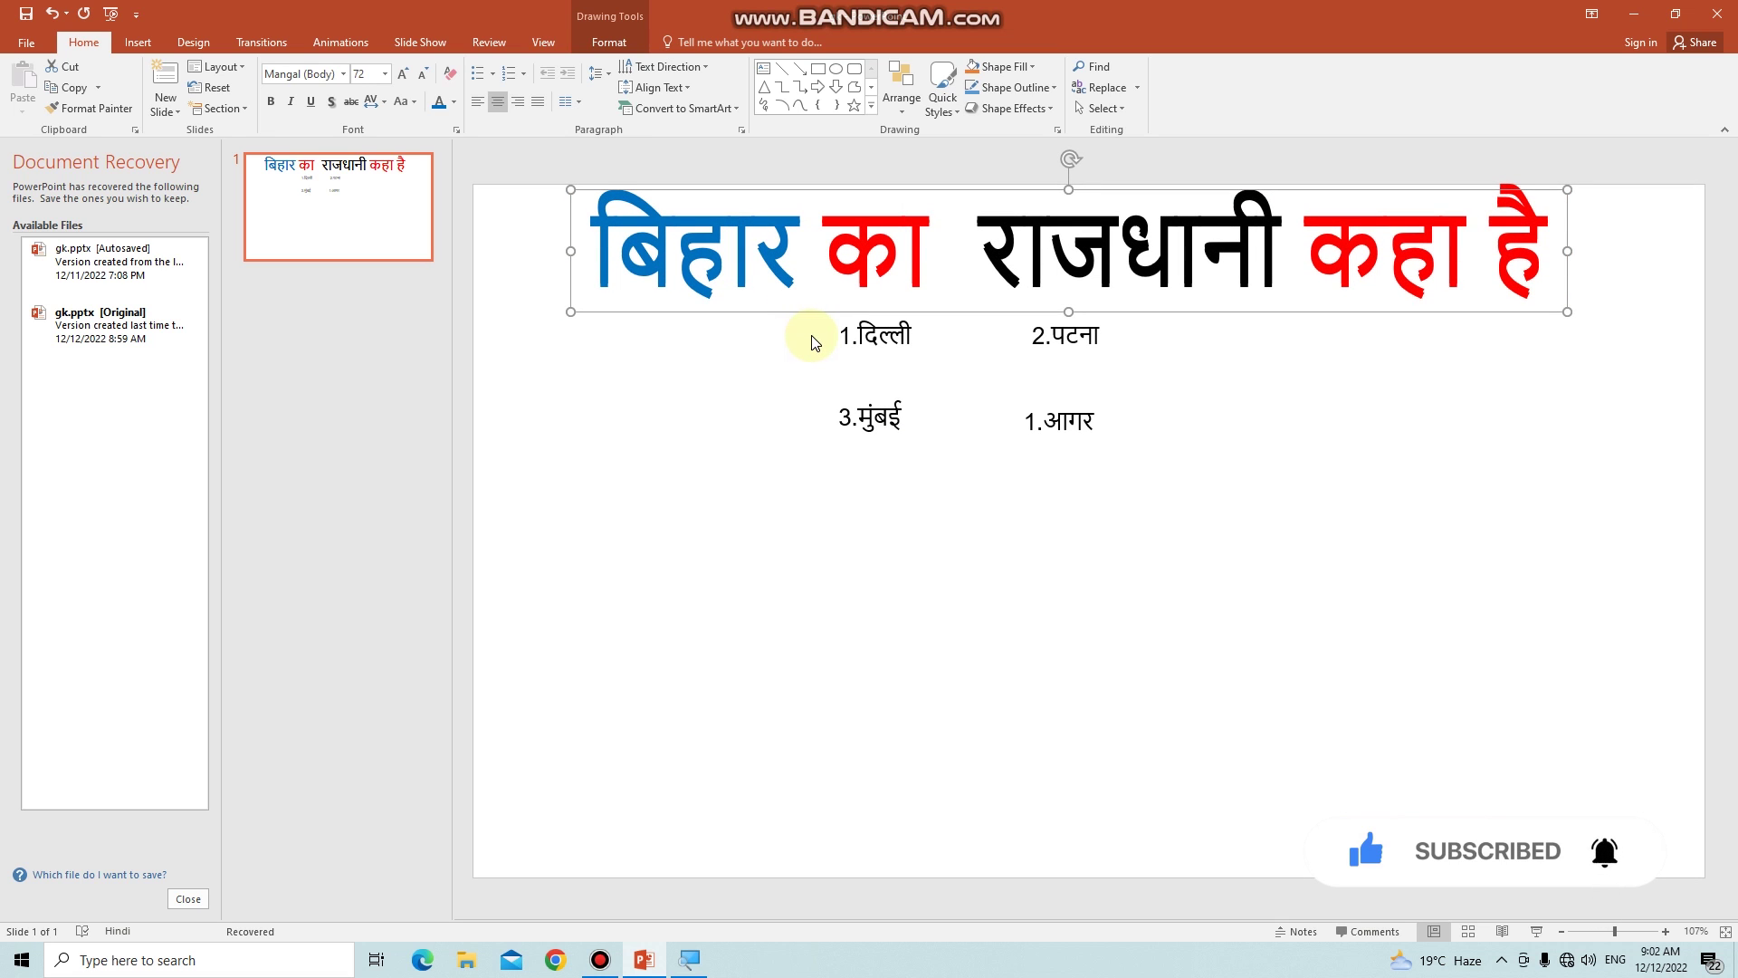
pyautogui.click(810, 340)
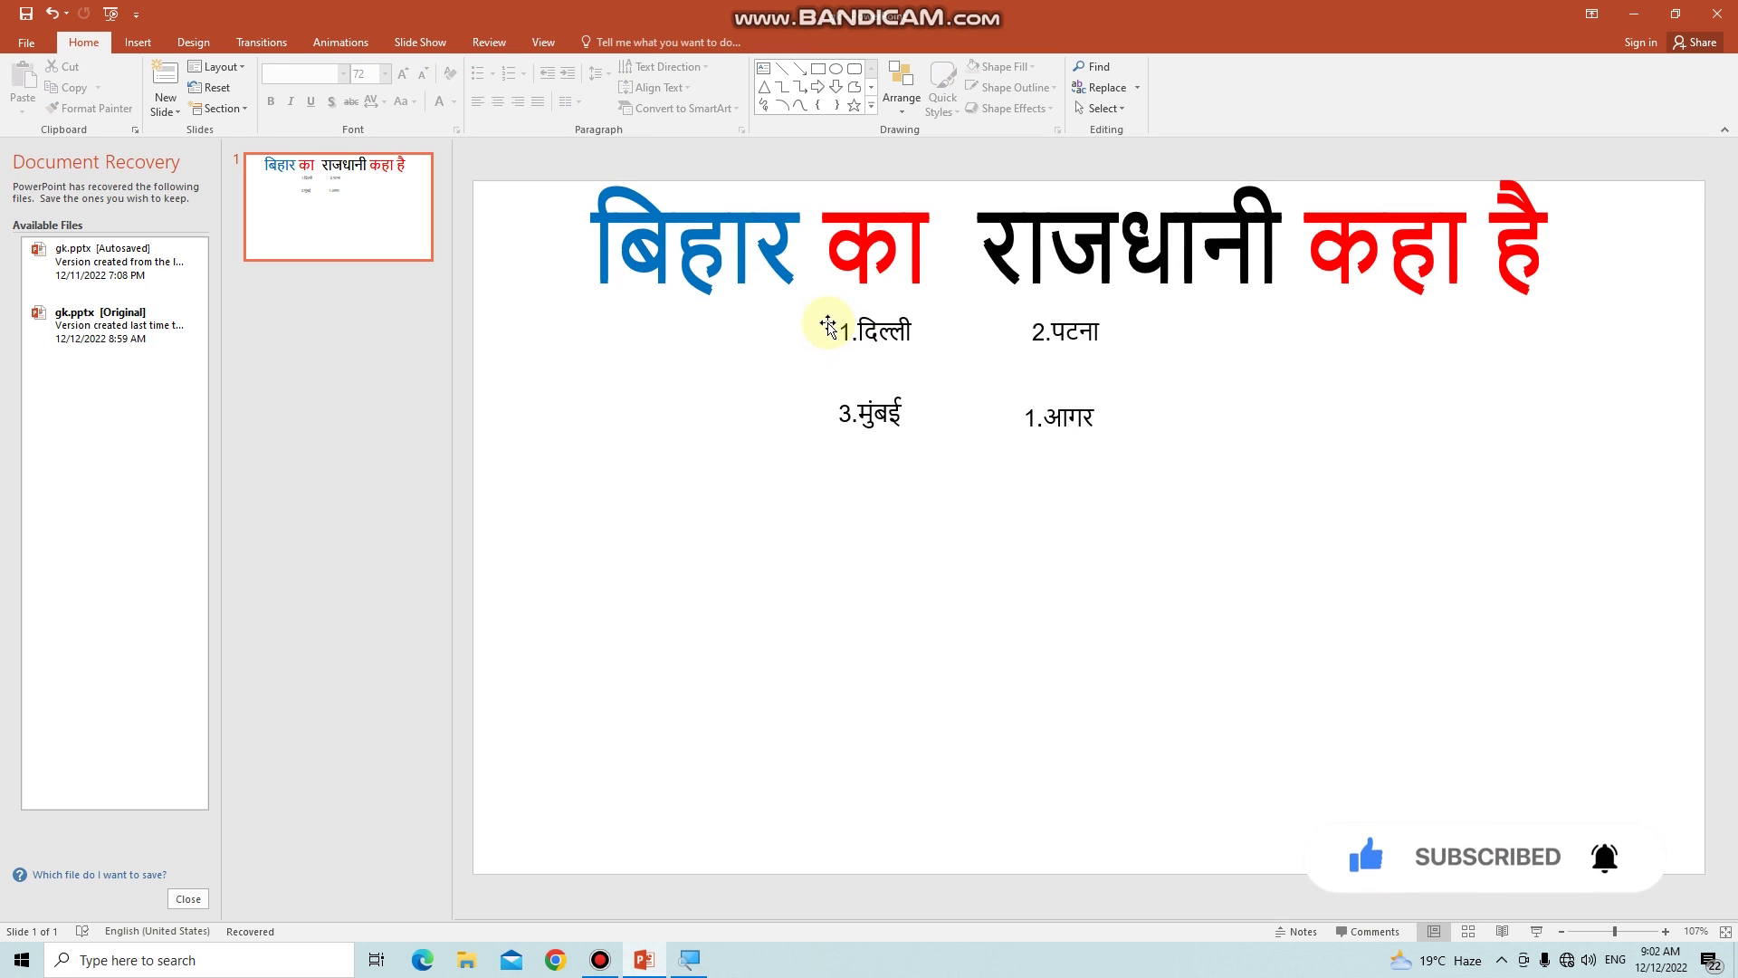
# - Check the 1.दिल्ली option and marquee-select the 3.मुंबई and 1.आगर options
pyautogui.click(829, 333)
pyautogui.click(818, 342)
pyautogui.click(804, 309)
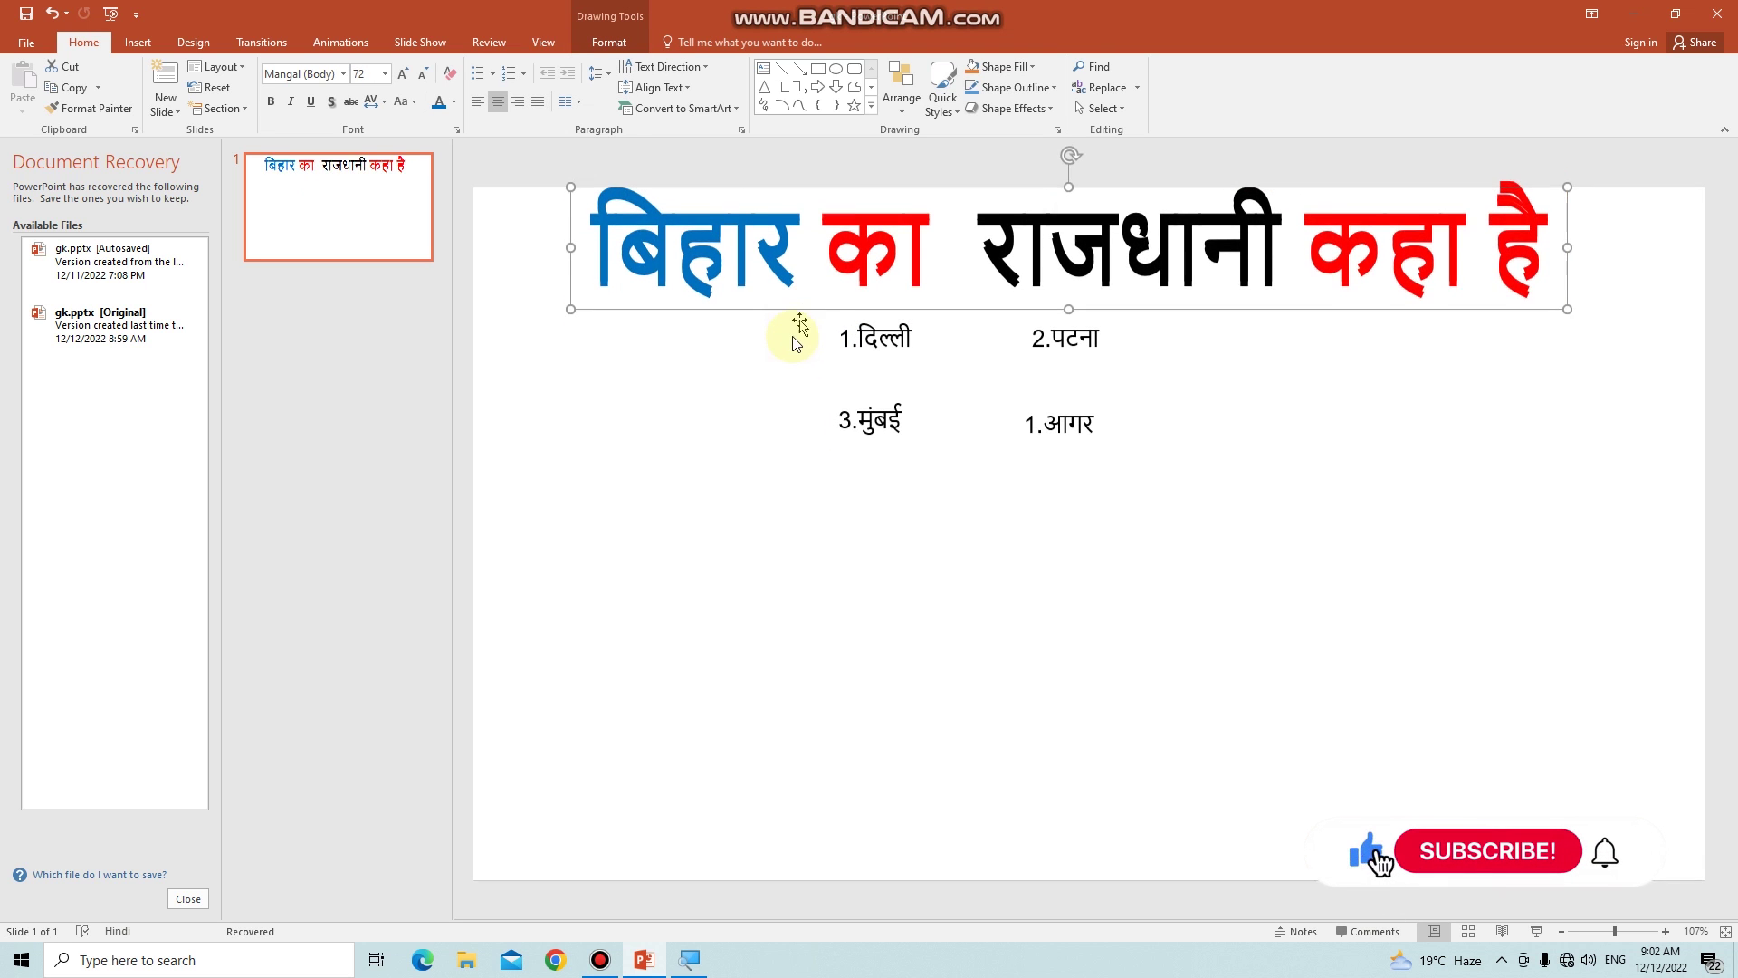
pyautogui.click(783, 341)
pyautogui.moveTo(781, 341)
pyautogui.mouseDown()
pyautogui.moveTo(921, 345)
pyautogui.moveTo(1098, 464)
pyautogui.mouseUp()
pyautogui.moveTo(715, 353); pyautogui.dragTo(1214, 482)
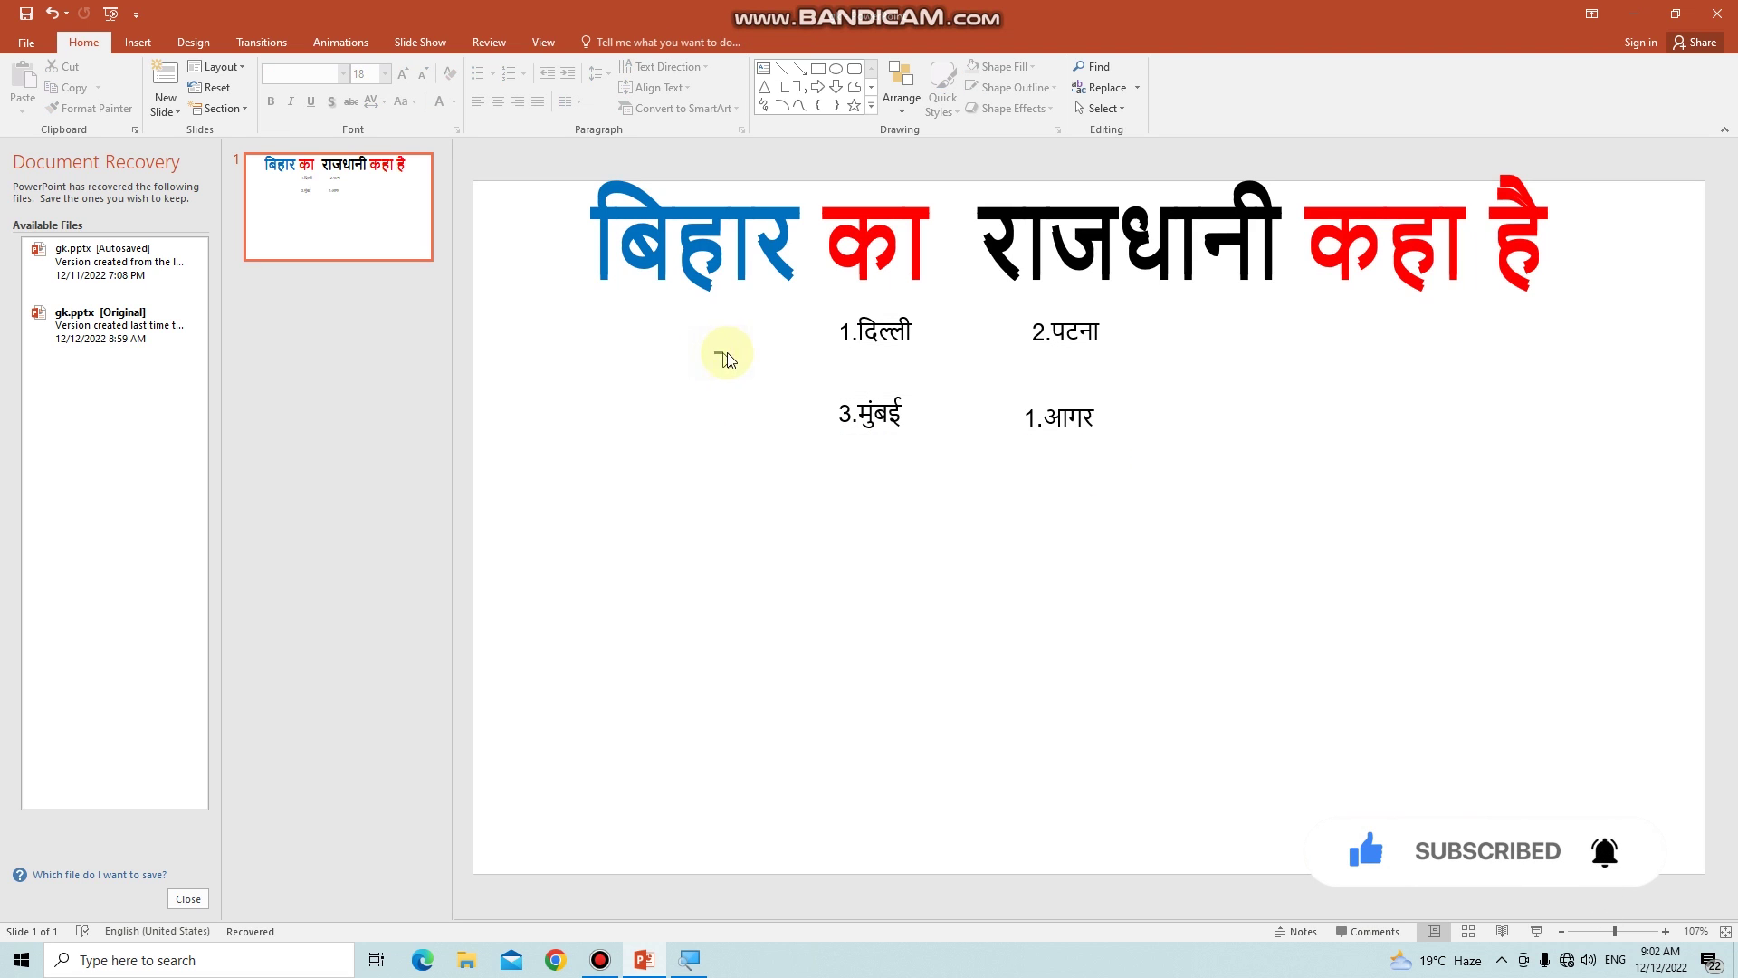
pyautogui.click(1191, 493)
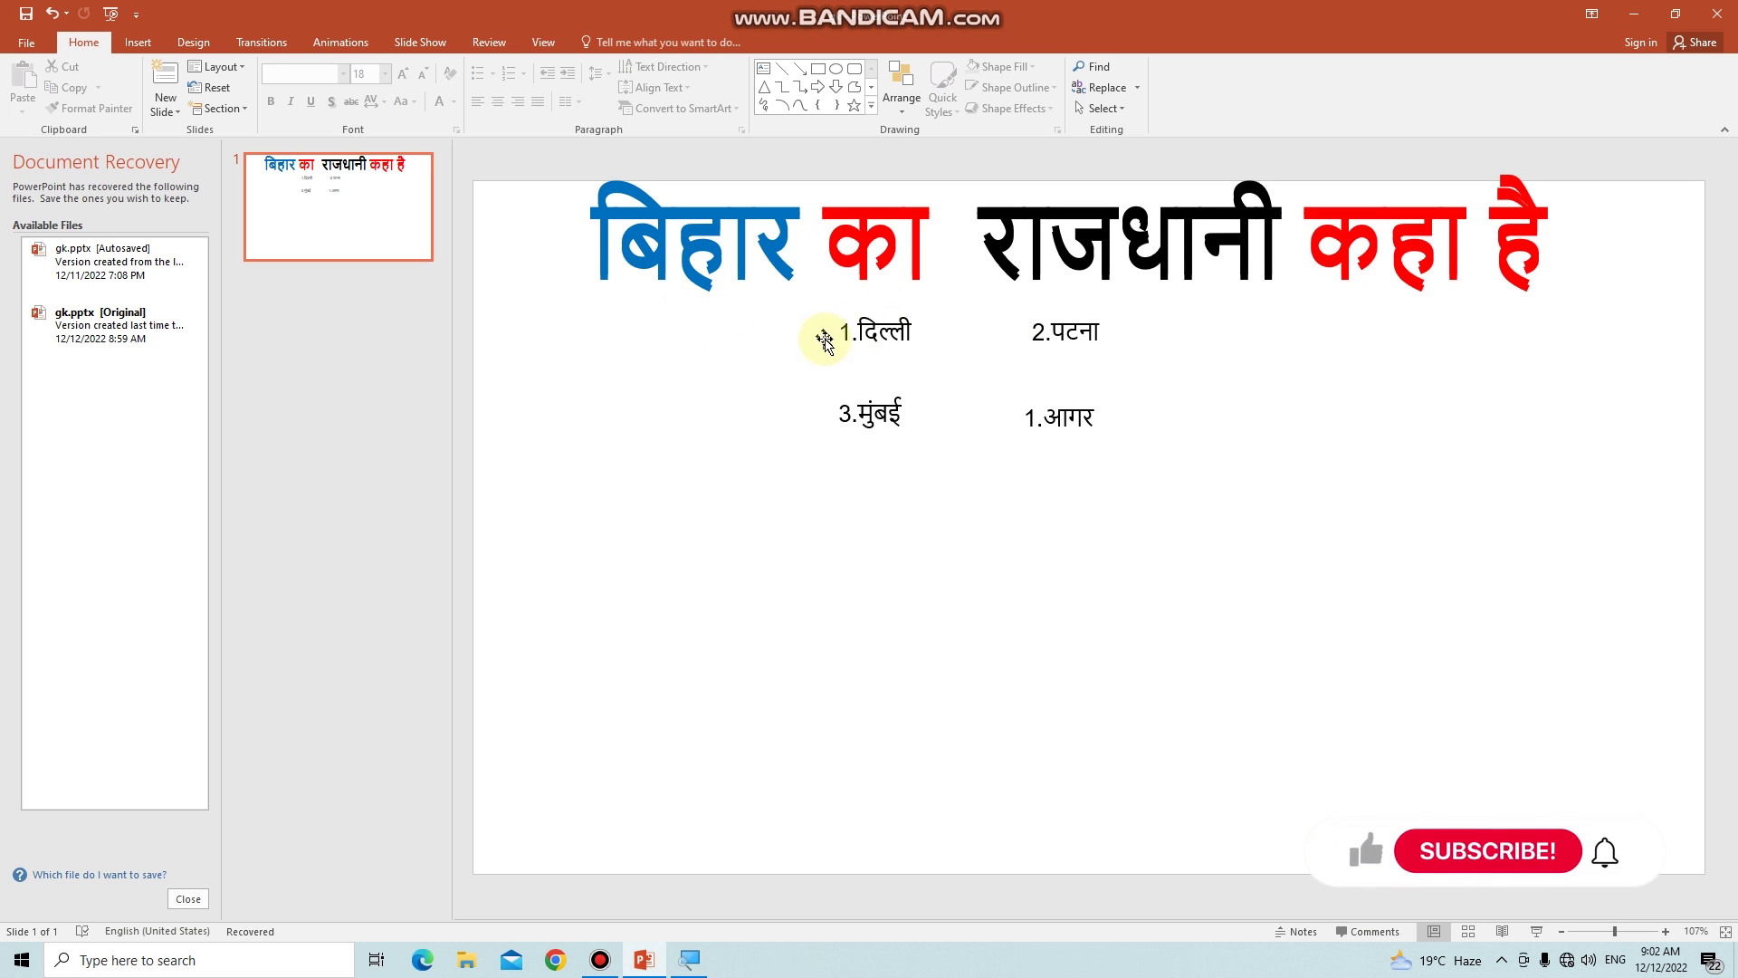
pyautogui.click(847, 252)
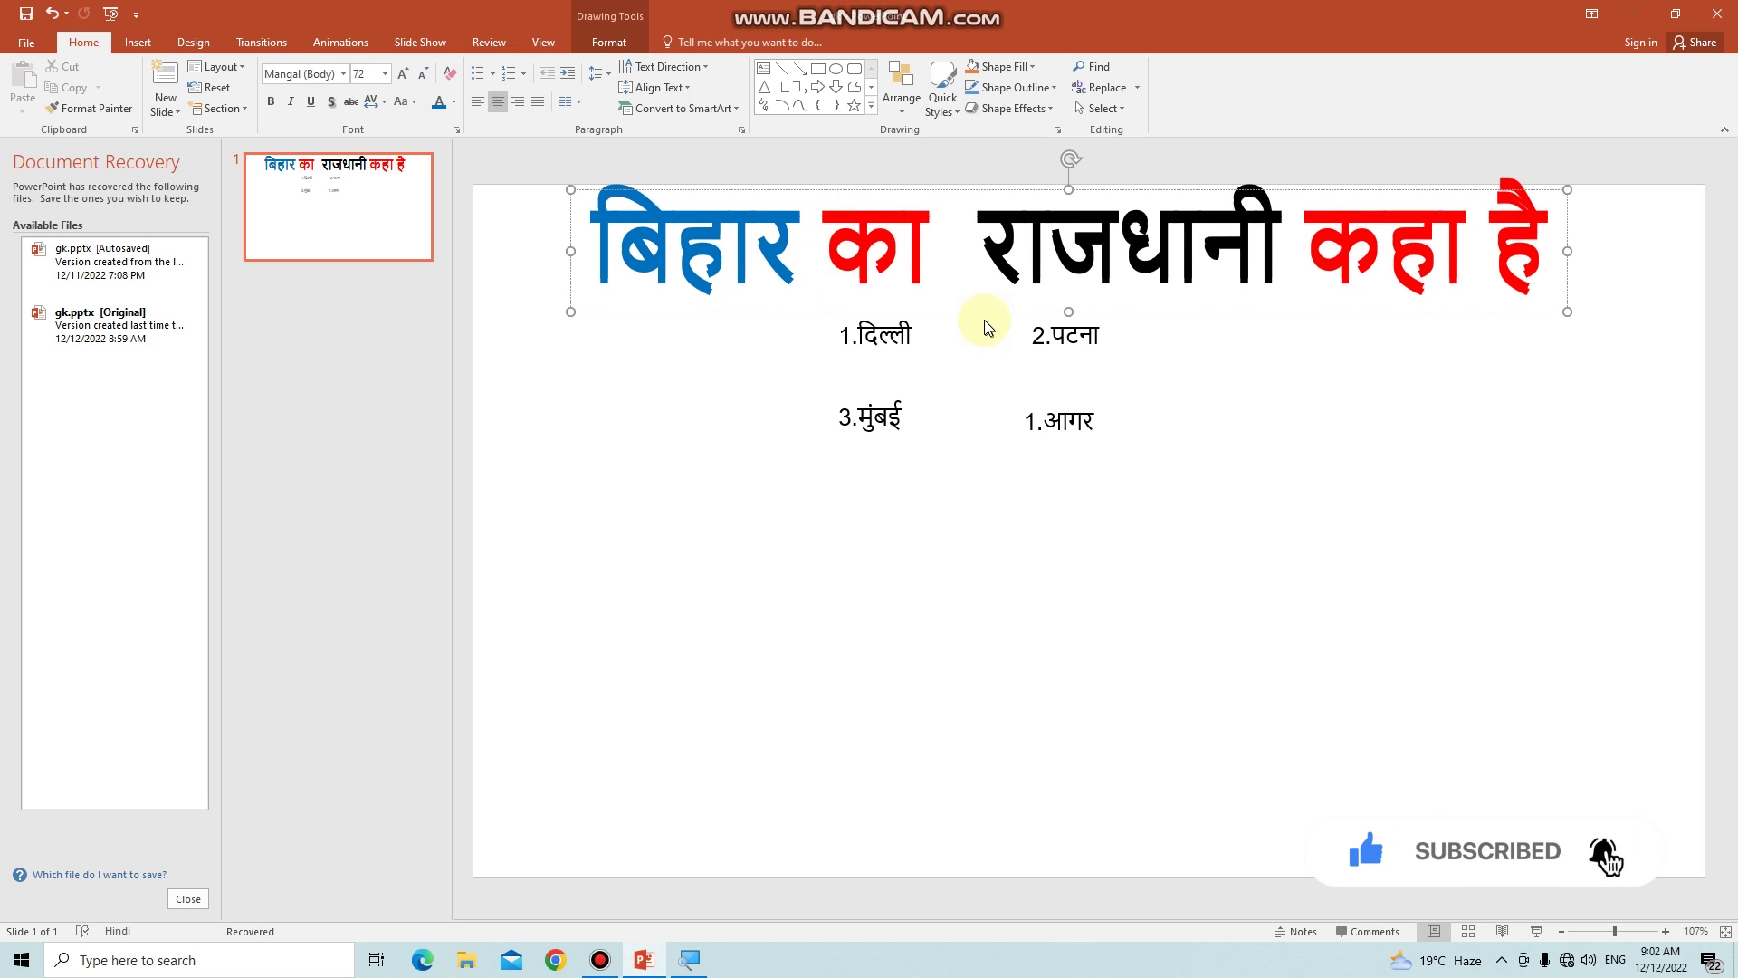
# - Copy the title near the slide bottom and delete the original title's text
pyautogui.moveTo(983, 317); pyautogui.dragTo(1005, 780)
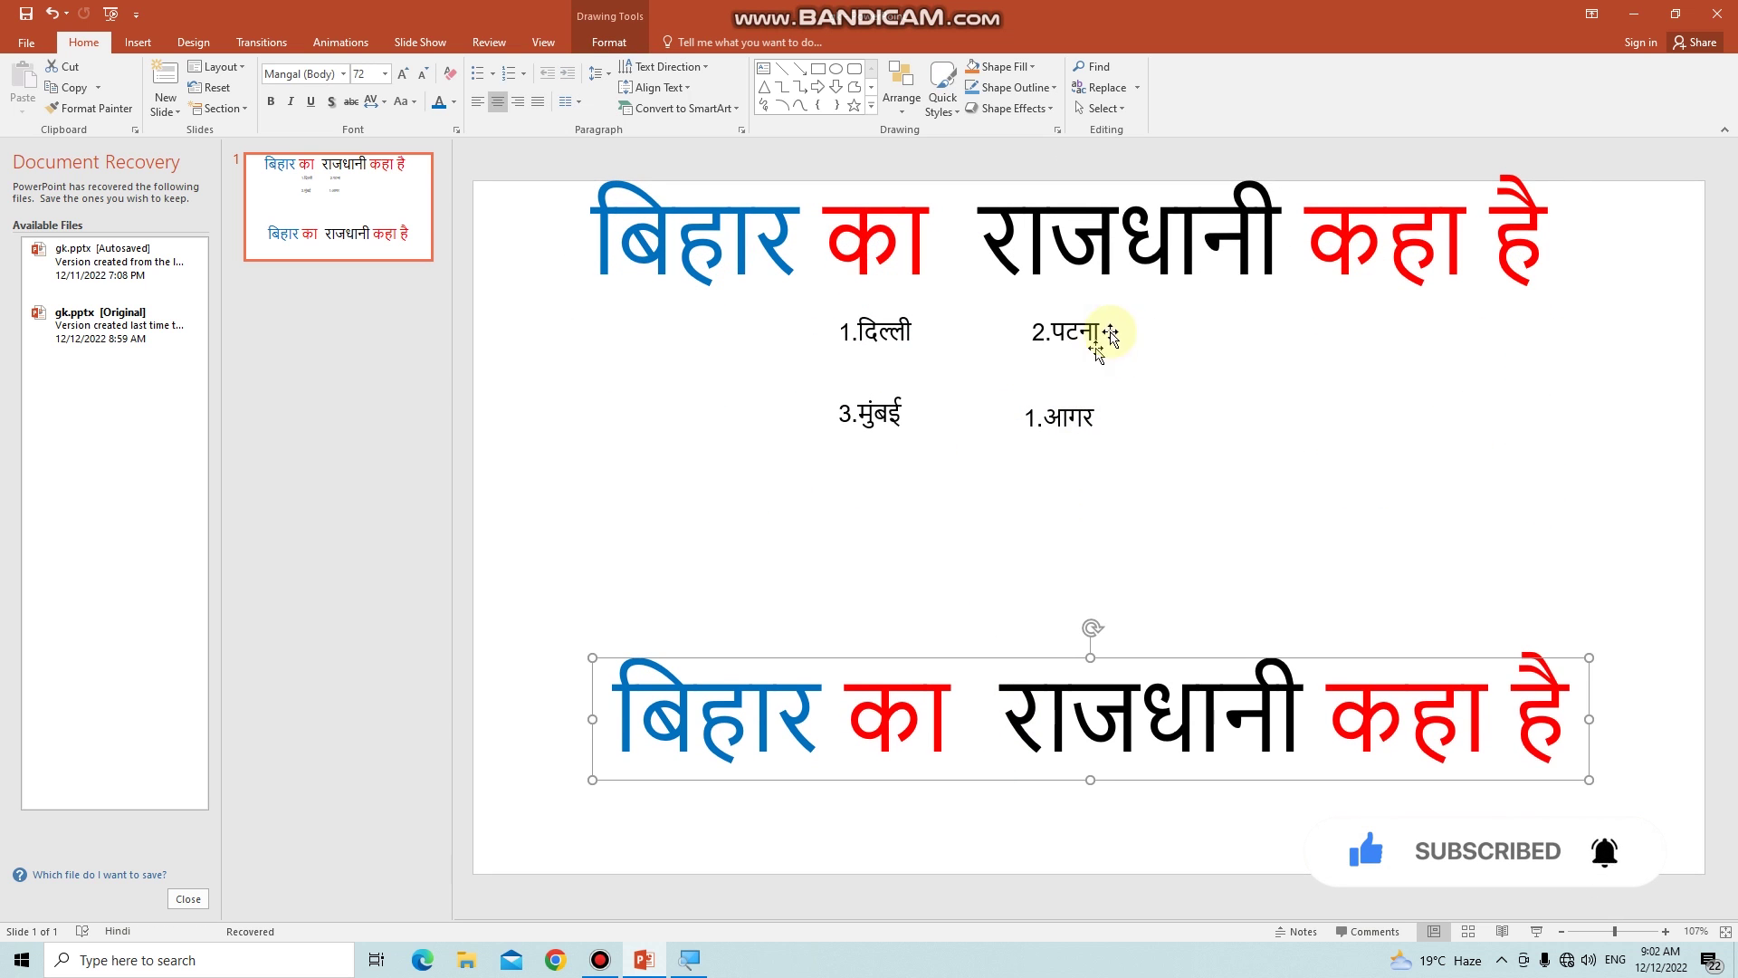
pyautogui.click(1184, 263)
pyautogui.rightClick(1189, 250)
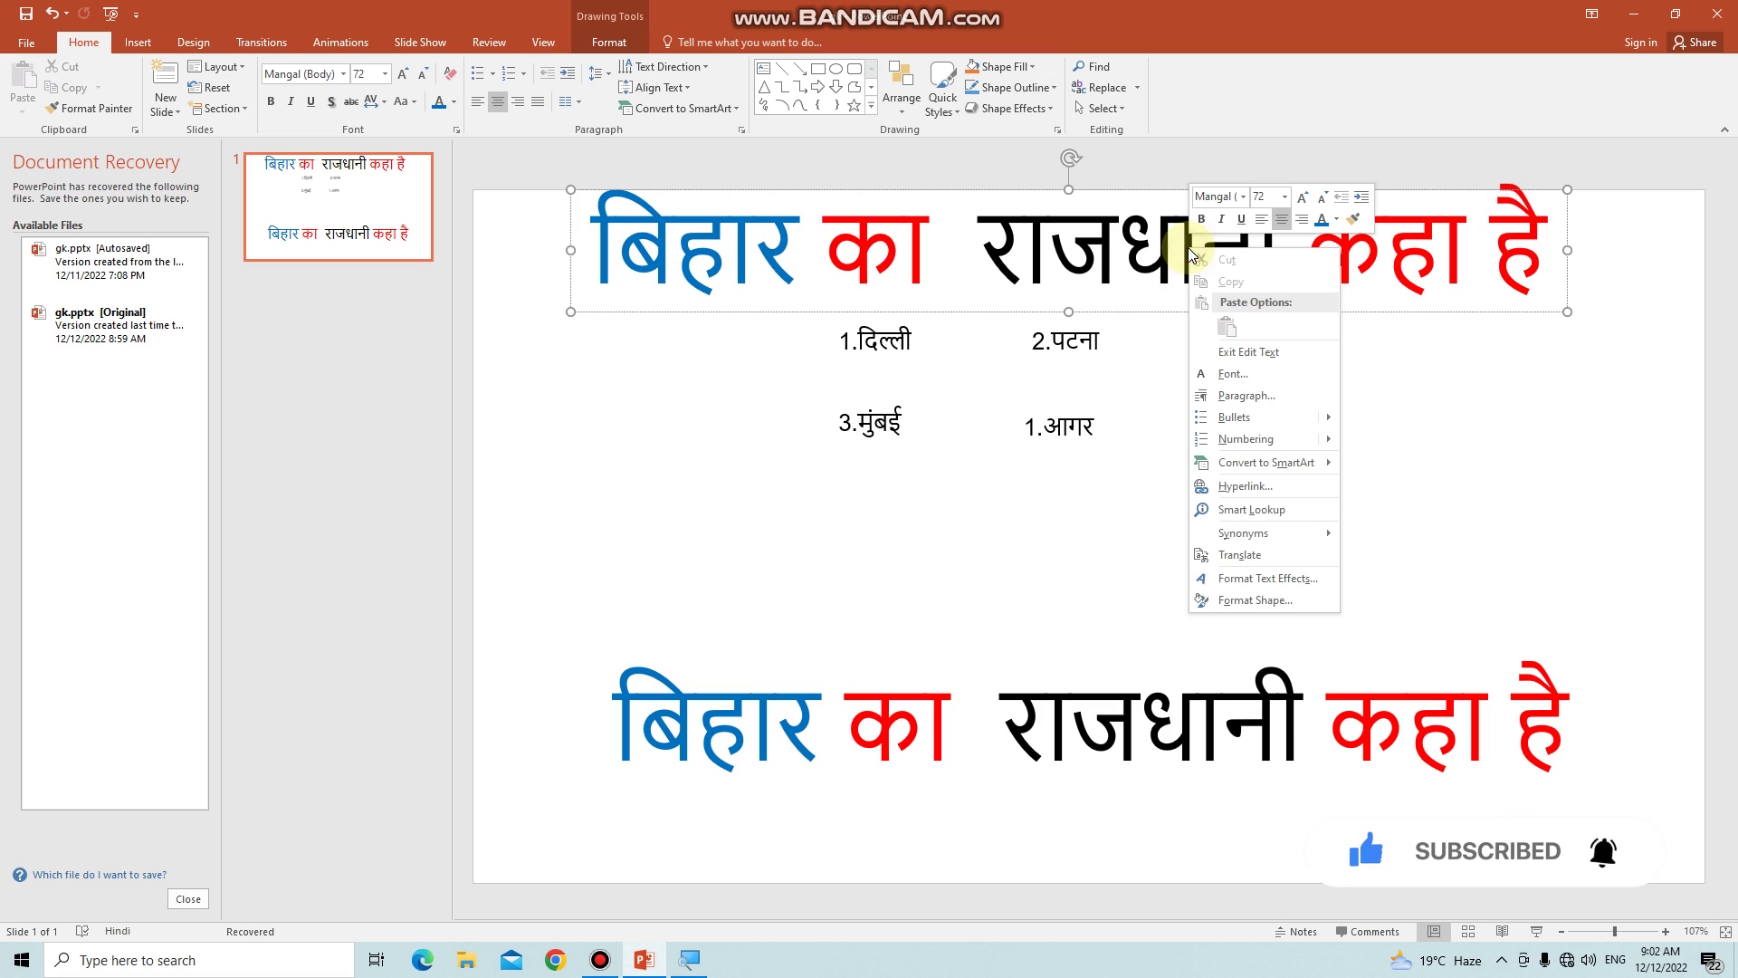
pyautogui.click(1550, 242)
pyautogui.moveTo(1550, 243); pyautogui.dragTo(711, 299)
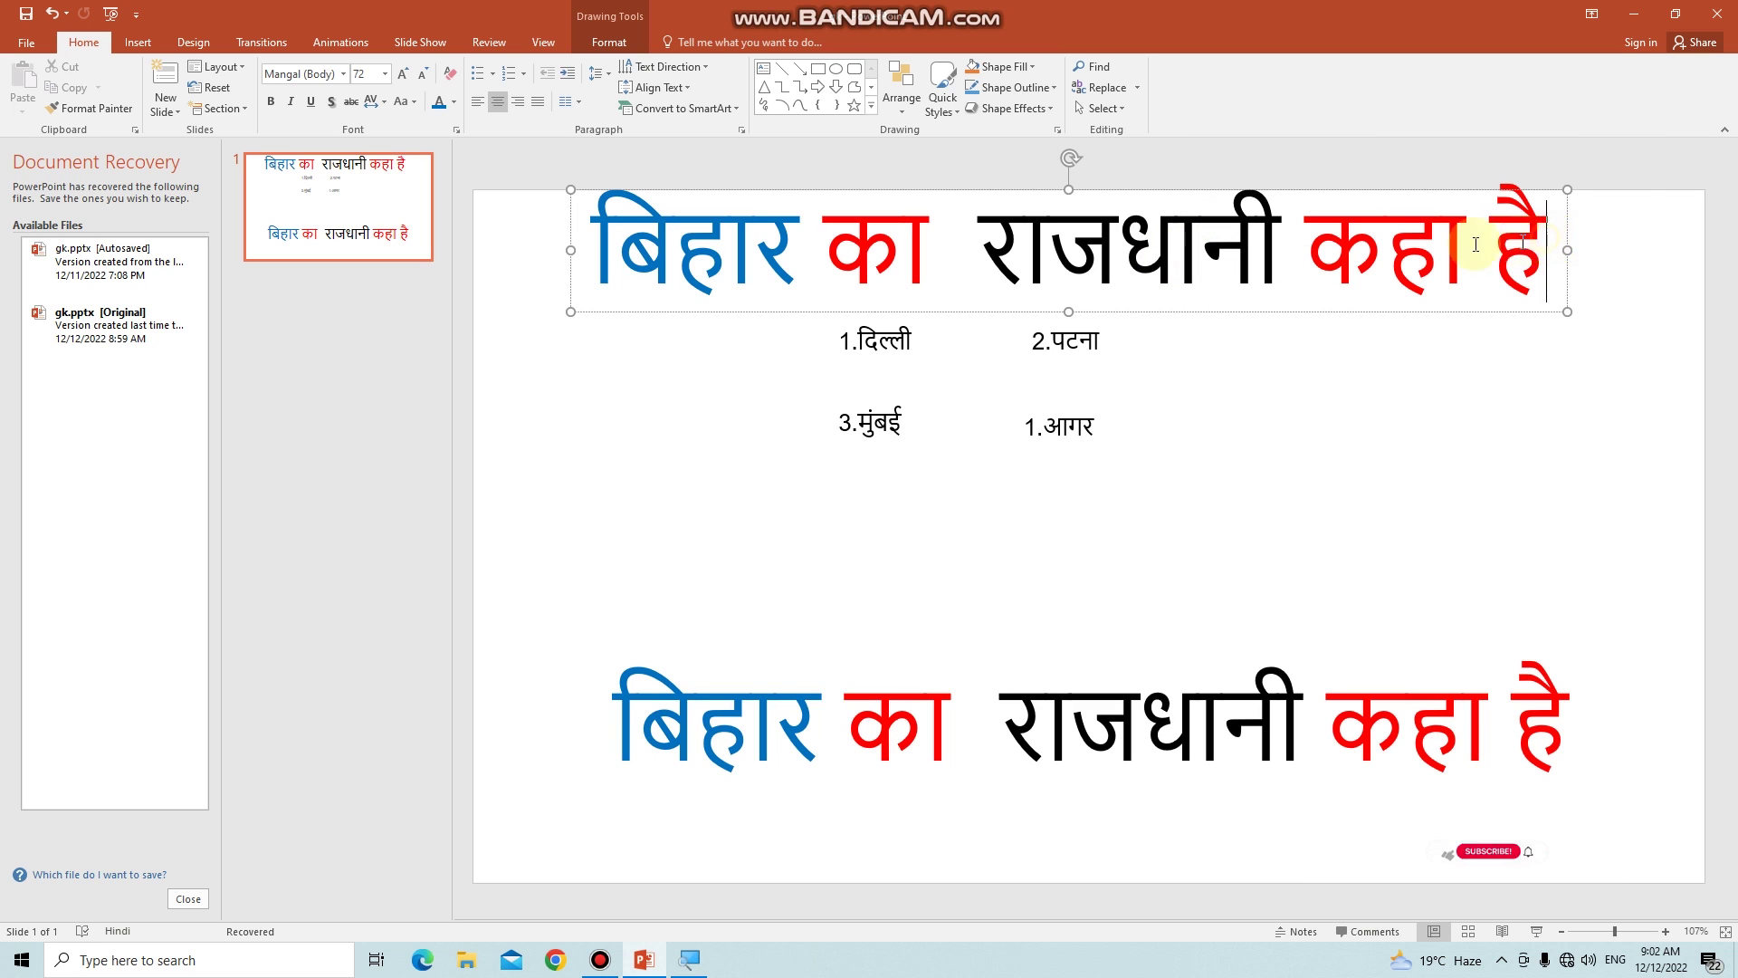
pyautogui.press('Delete')
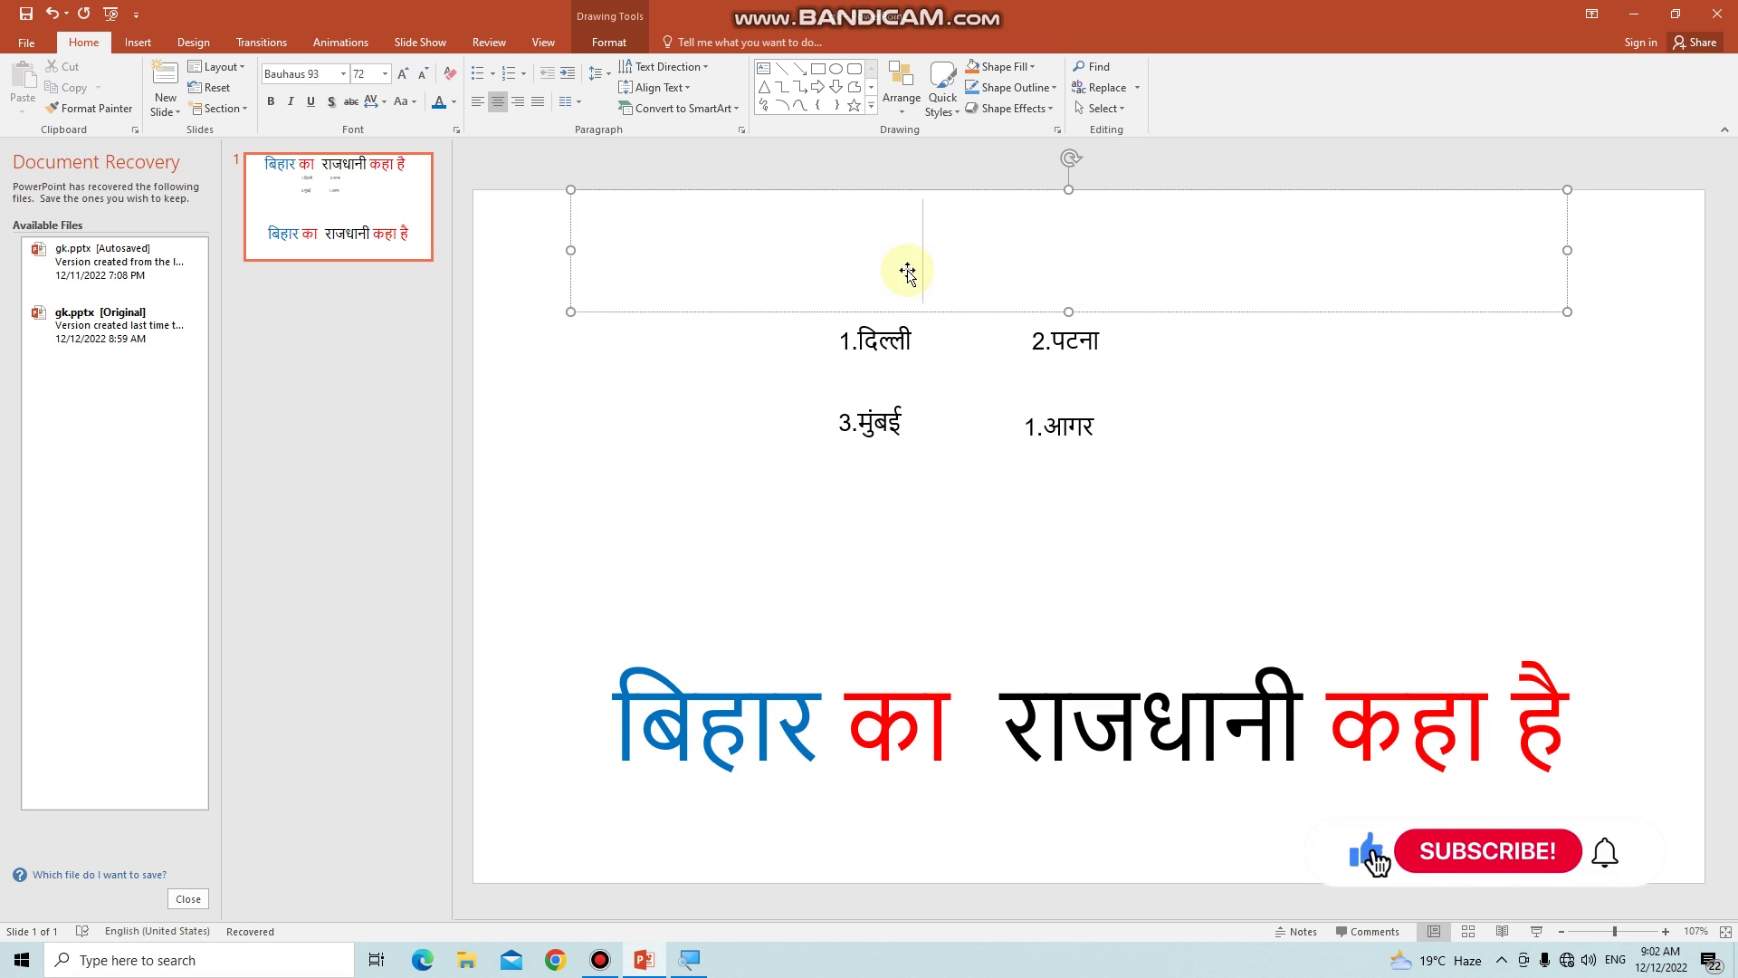
# - Cut the empty top title box from the slide
pyautogui.rightClick(1513, 270)
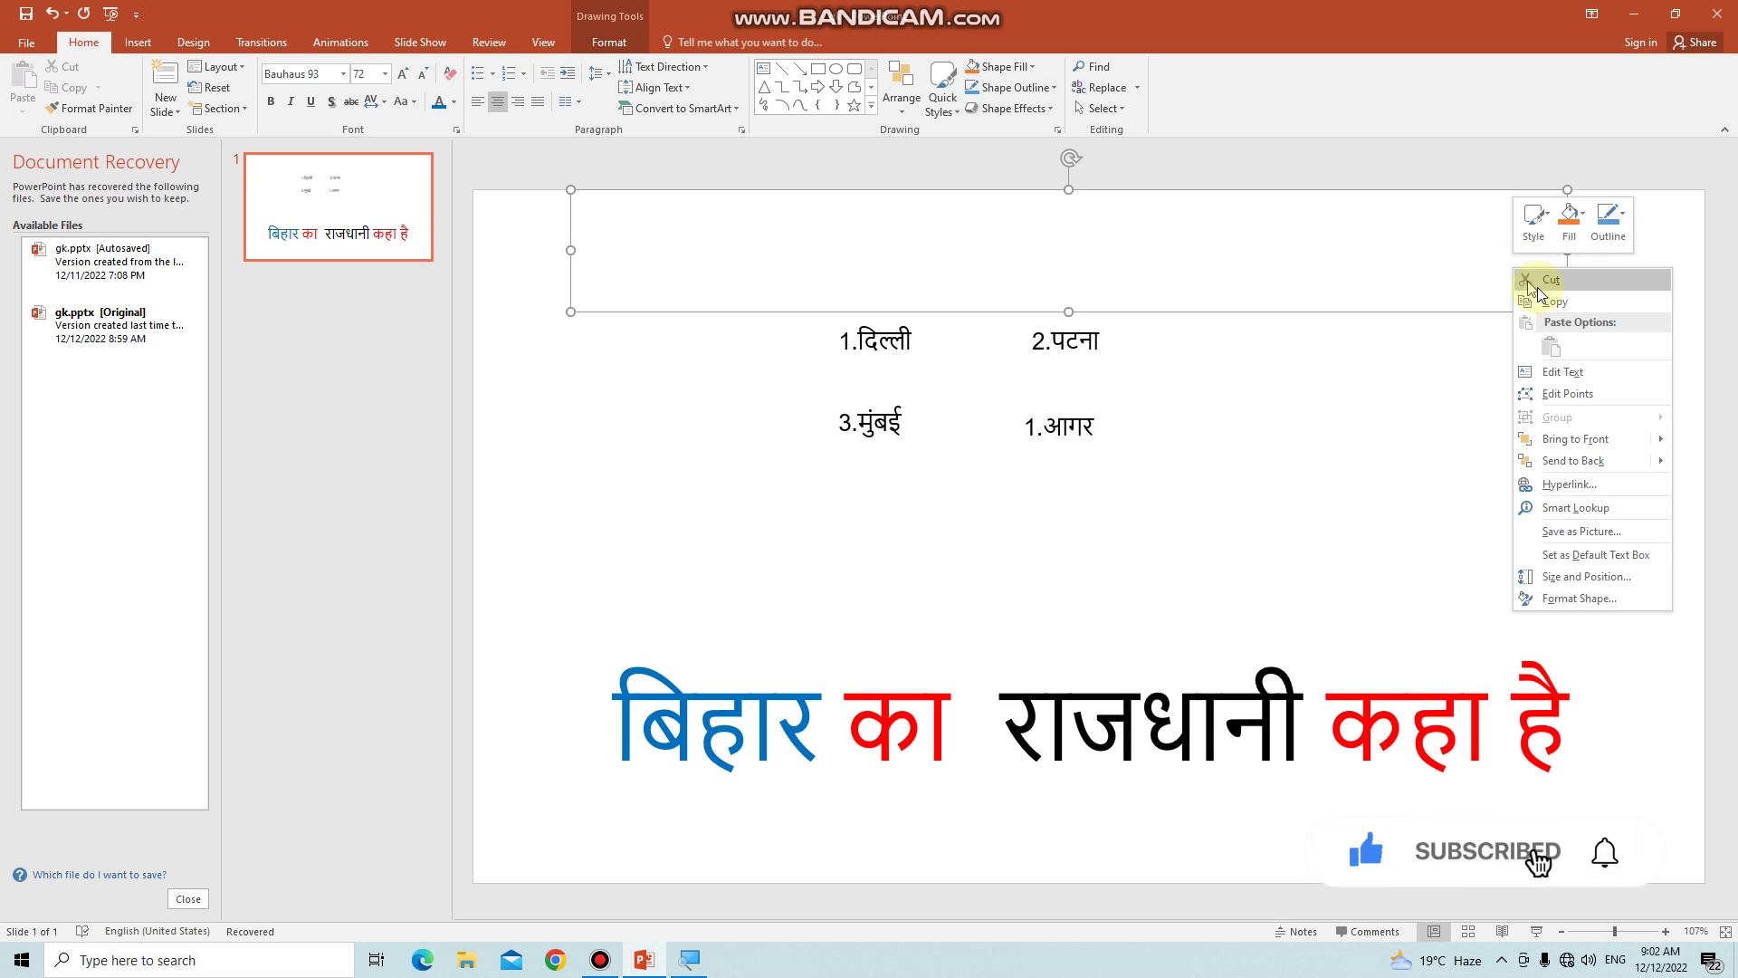
pyautogui.click(1547, 282)
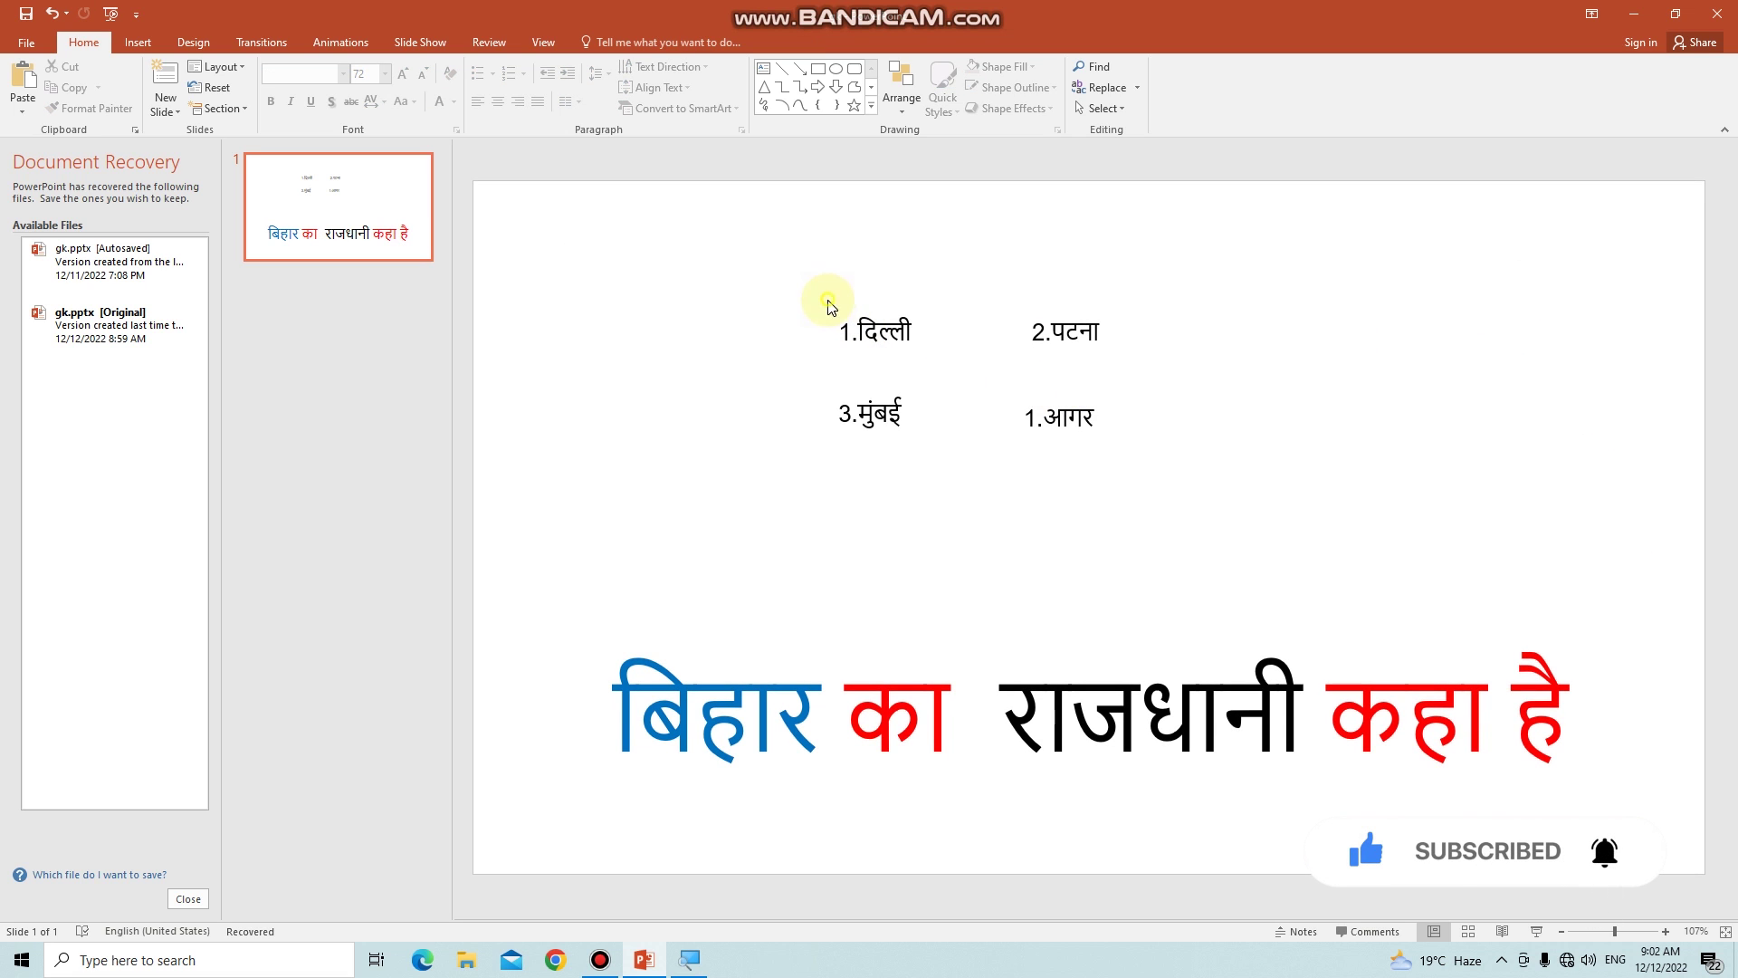
pyautogui.moveTo(897, 335); pyautogui.dragTo(1144, 459)
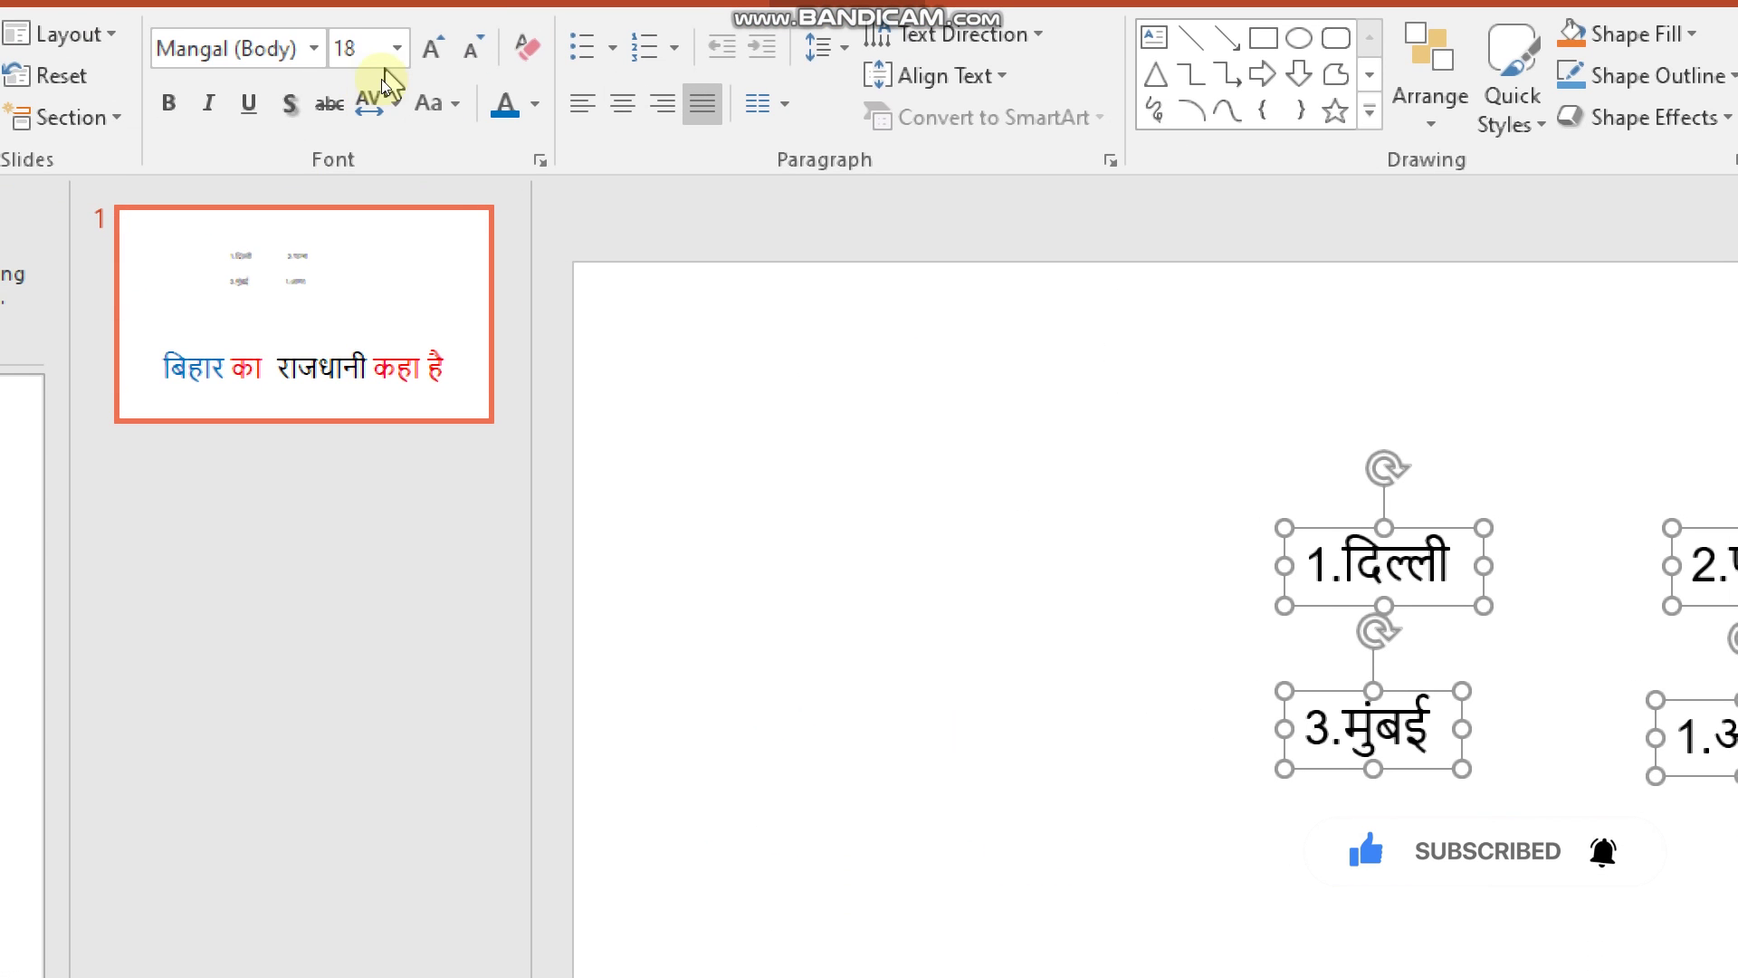
# - Set the four answer options to 32 pt and move the title back to the top
pyautogui.click(397, 49)
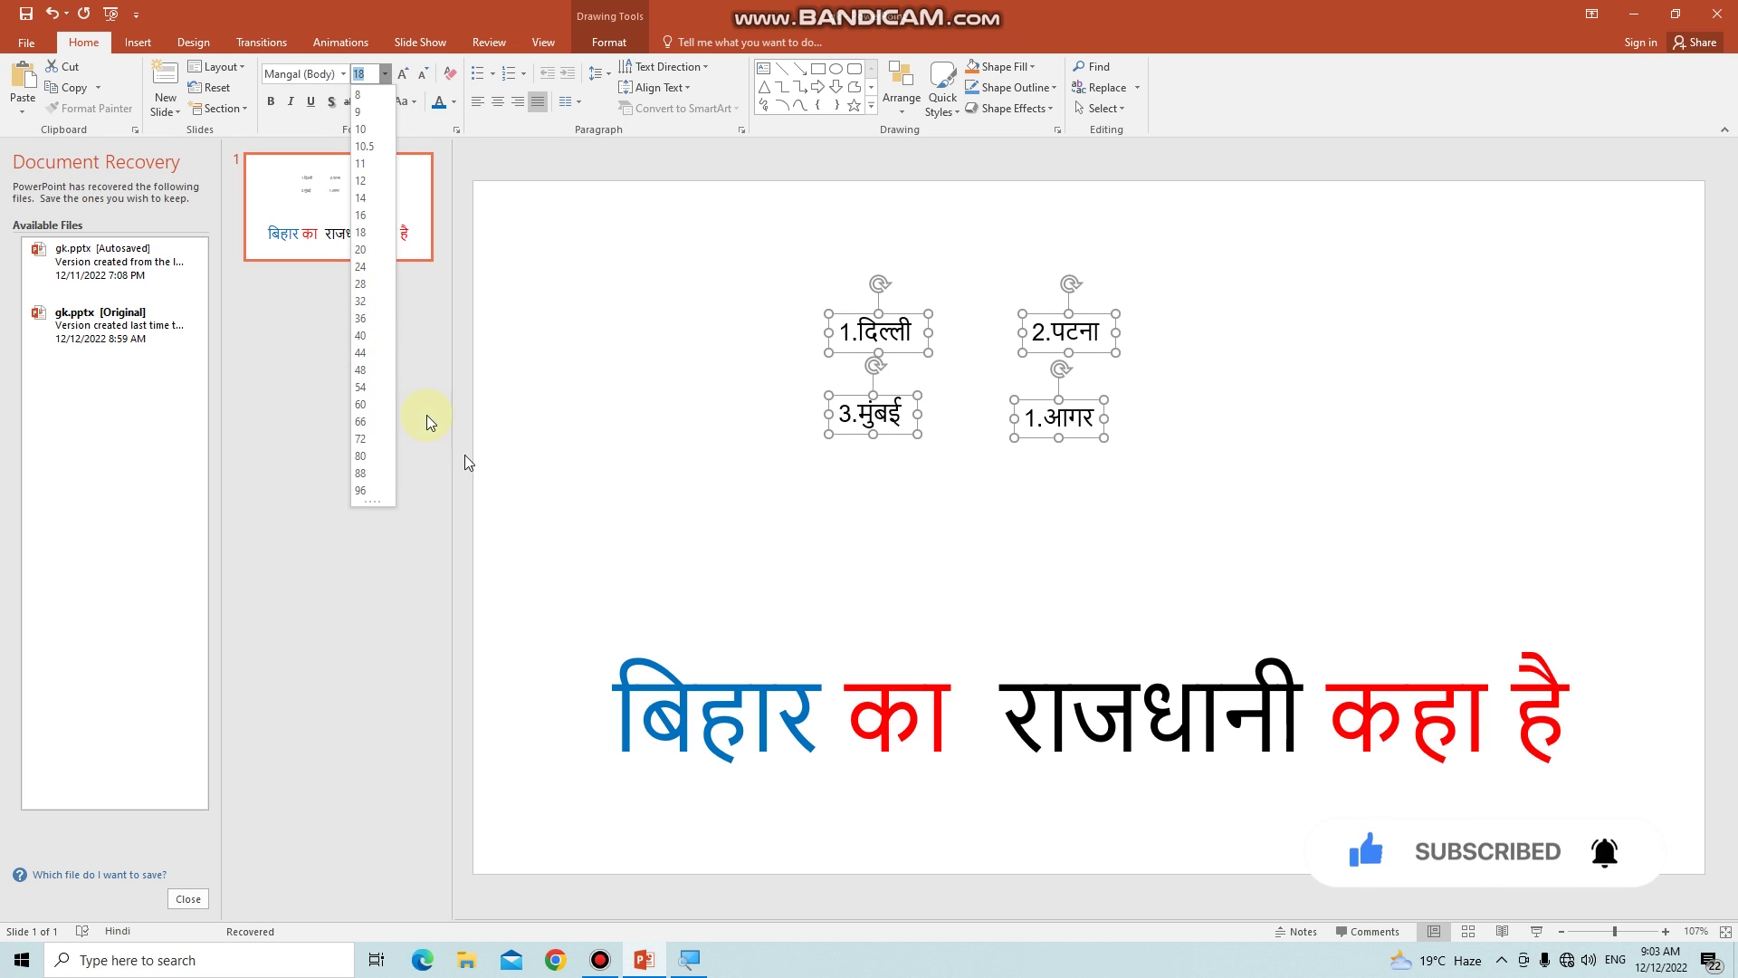
pyautogui.click(372, 303)
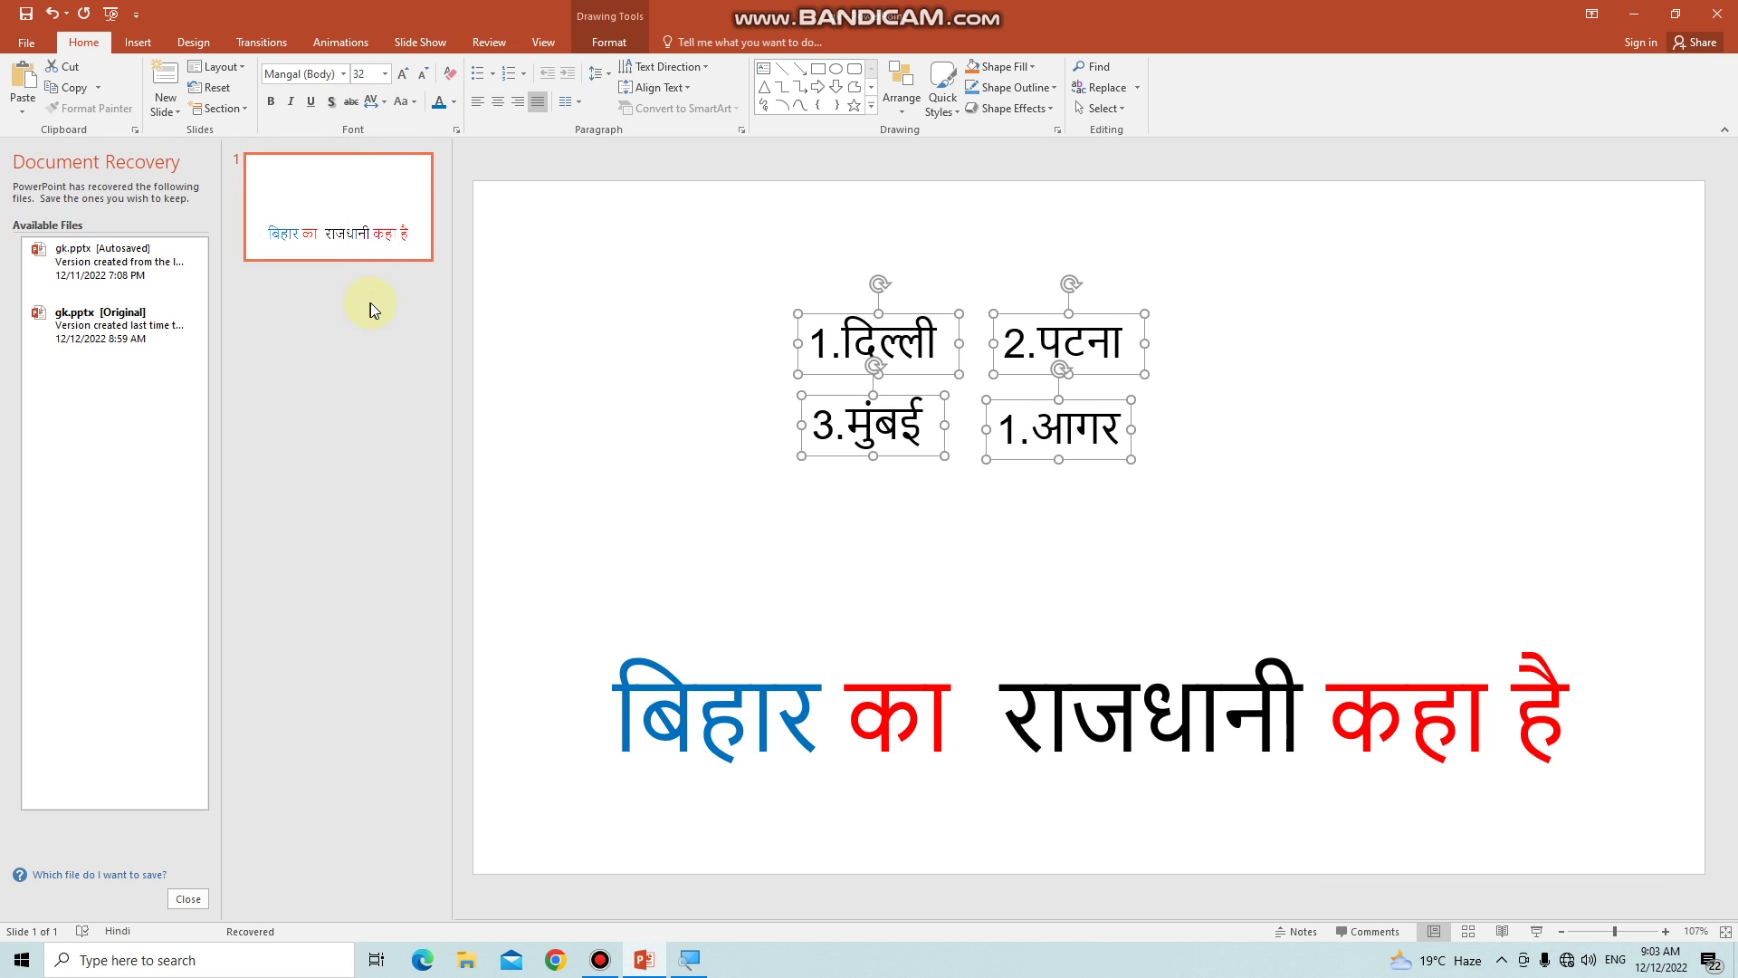
pyautogui.click(774, 597)
pyautogui.click(847, 716)
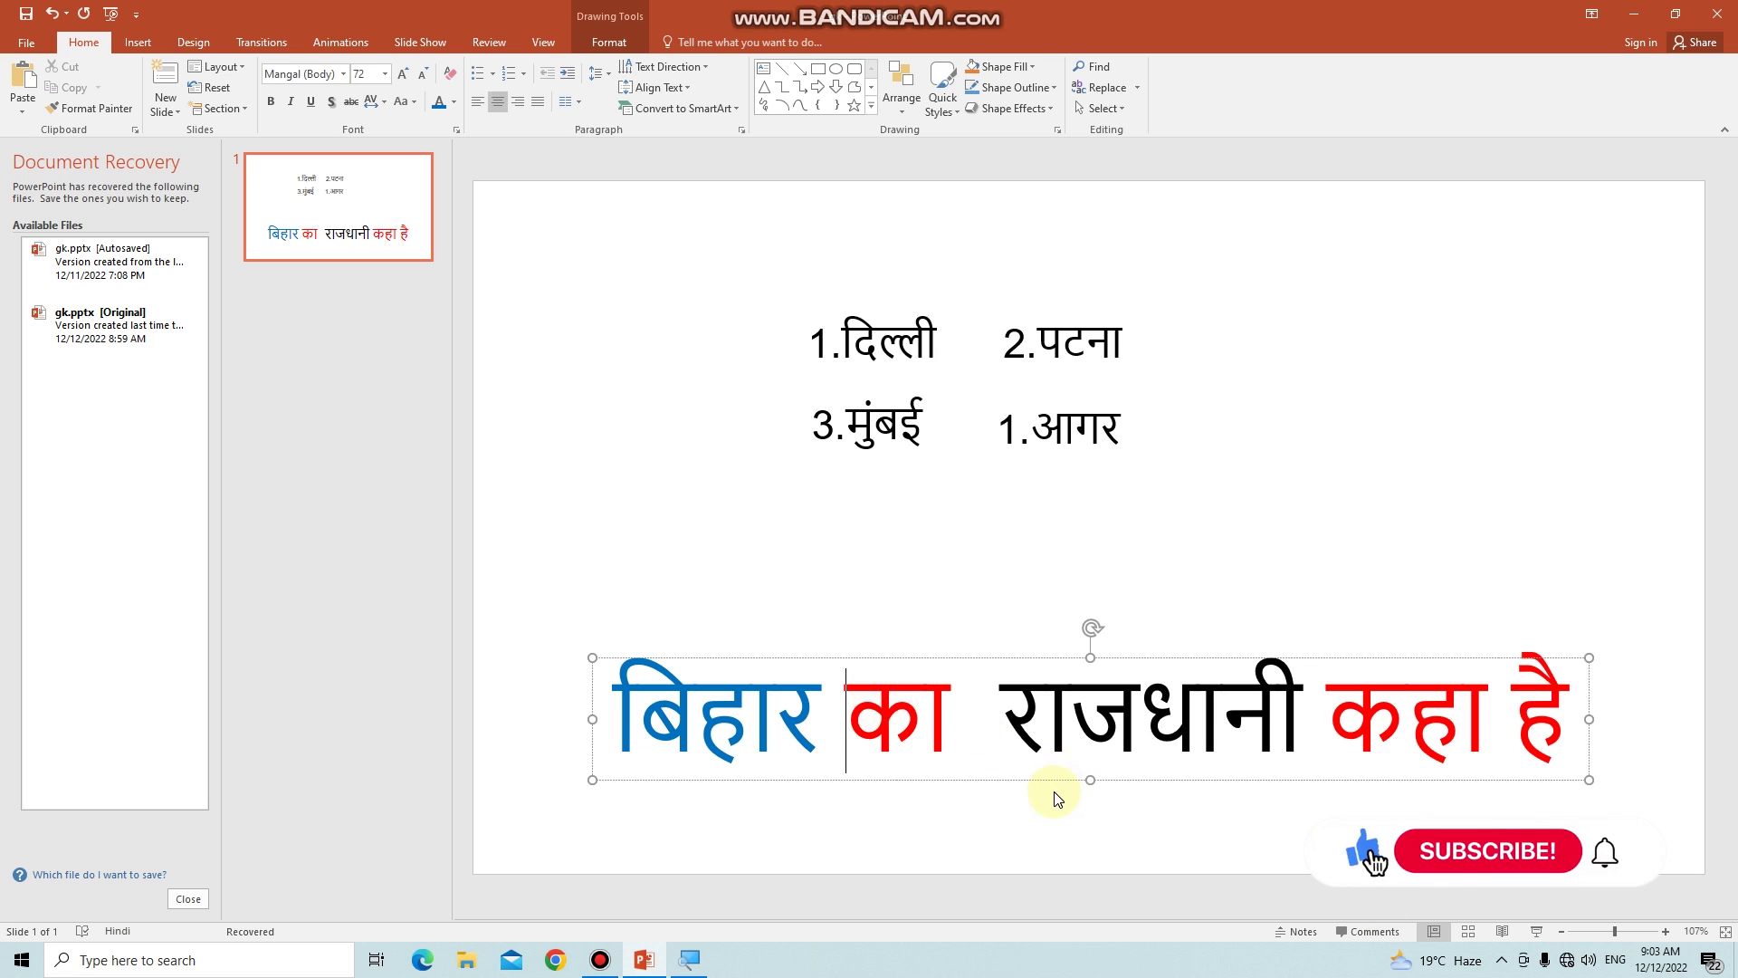
pyautogui.moveTo(1053, 776); pyautogui.dragTo(1015, 284)
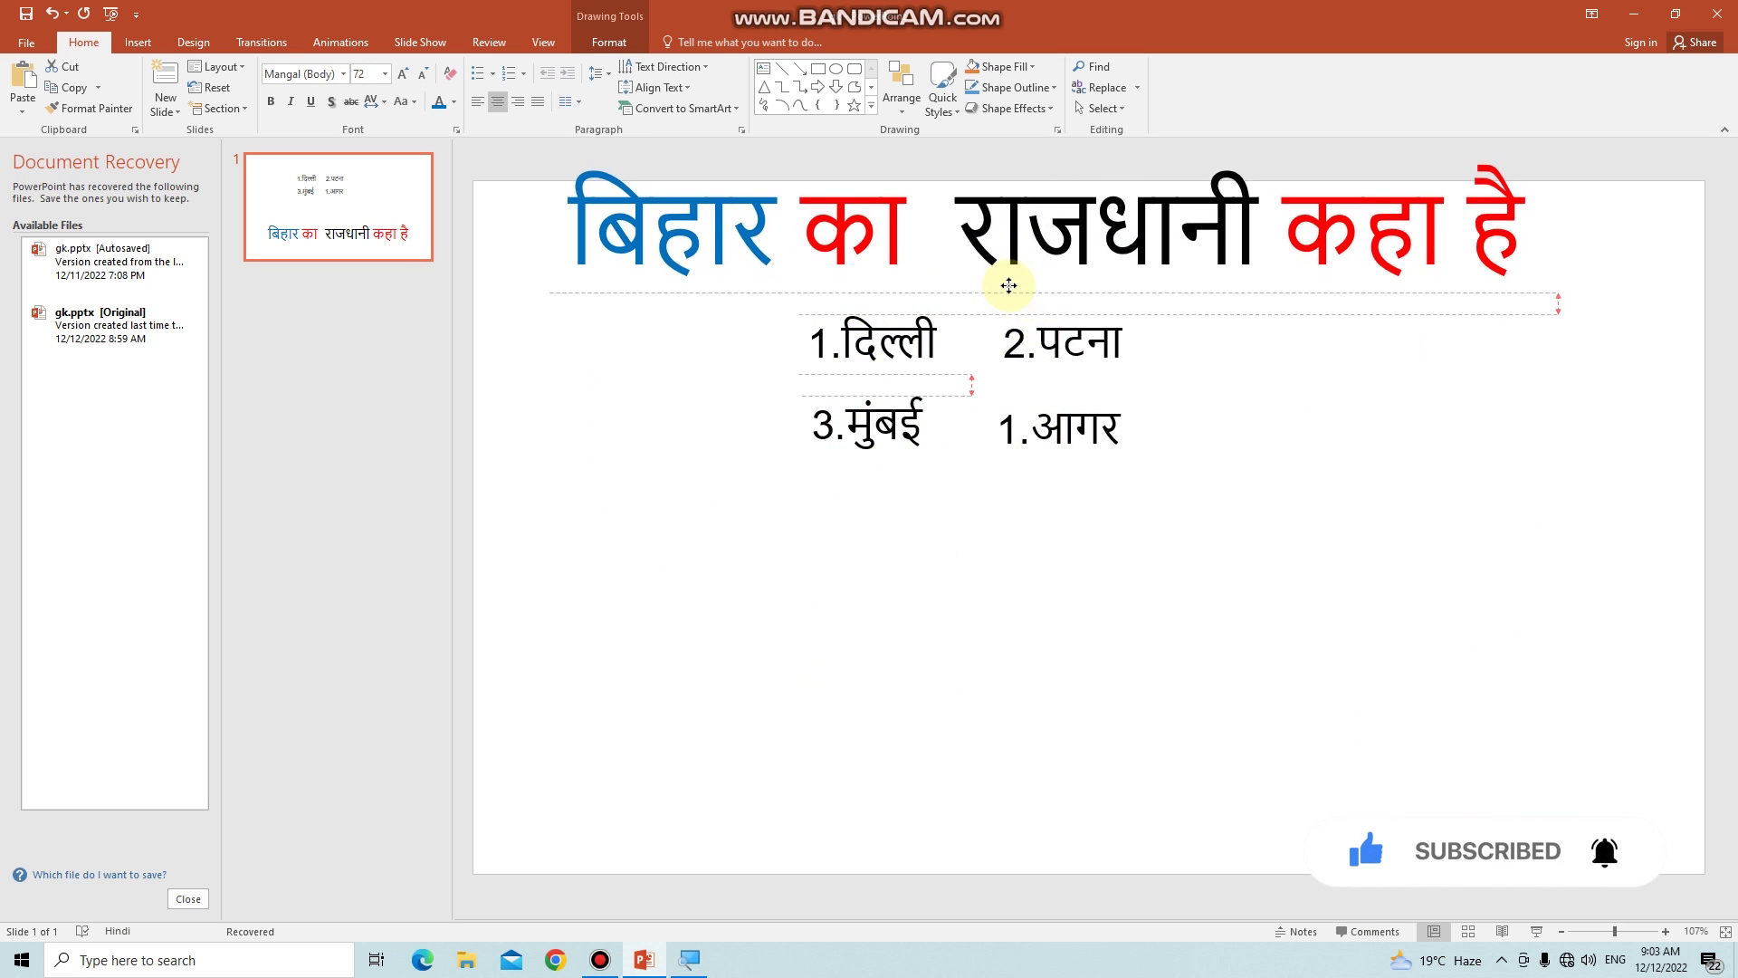
# - Fine-tune the title's position just above the answer options
pyautogui.moveTo(1015, 284); pyautogui.dragTo(1008, 305)
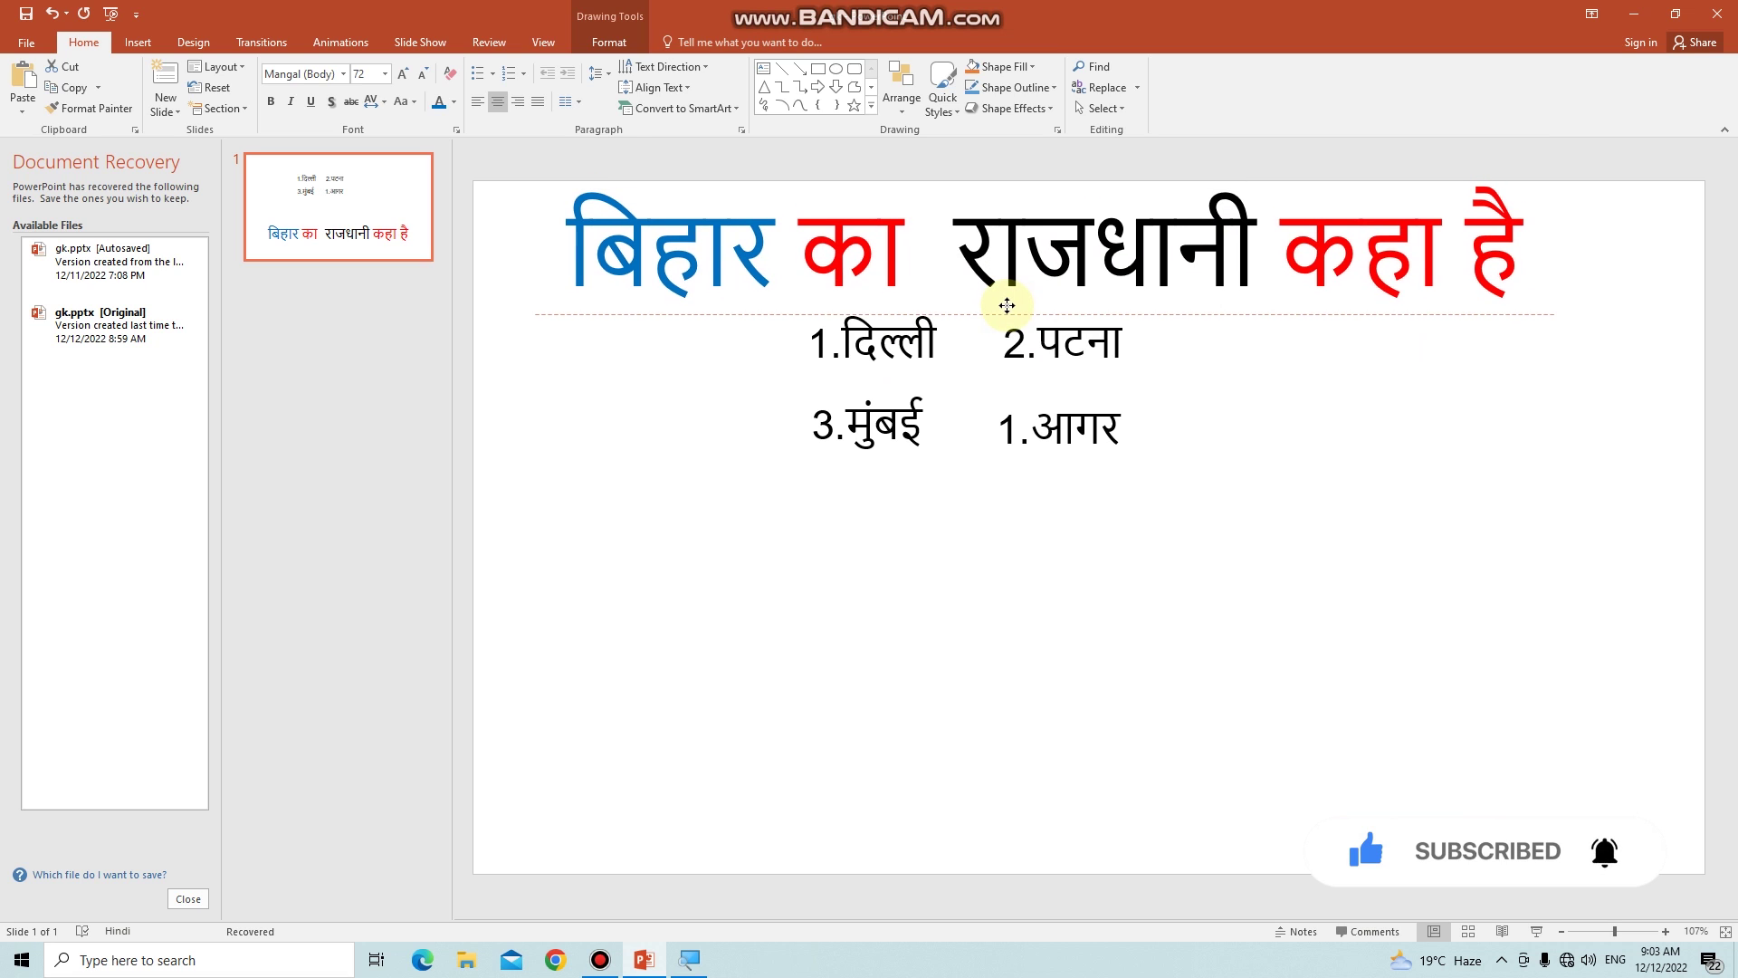
pyautogui.moveTo(1008, 305); pyautogui.dragTo(998, 304)
pyautogui.click(976, 580)
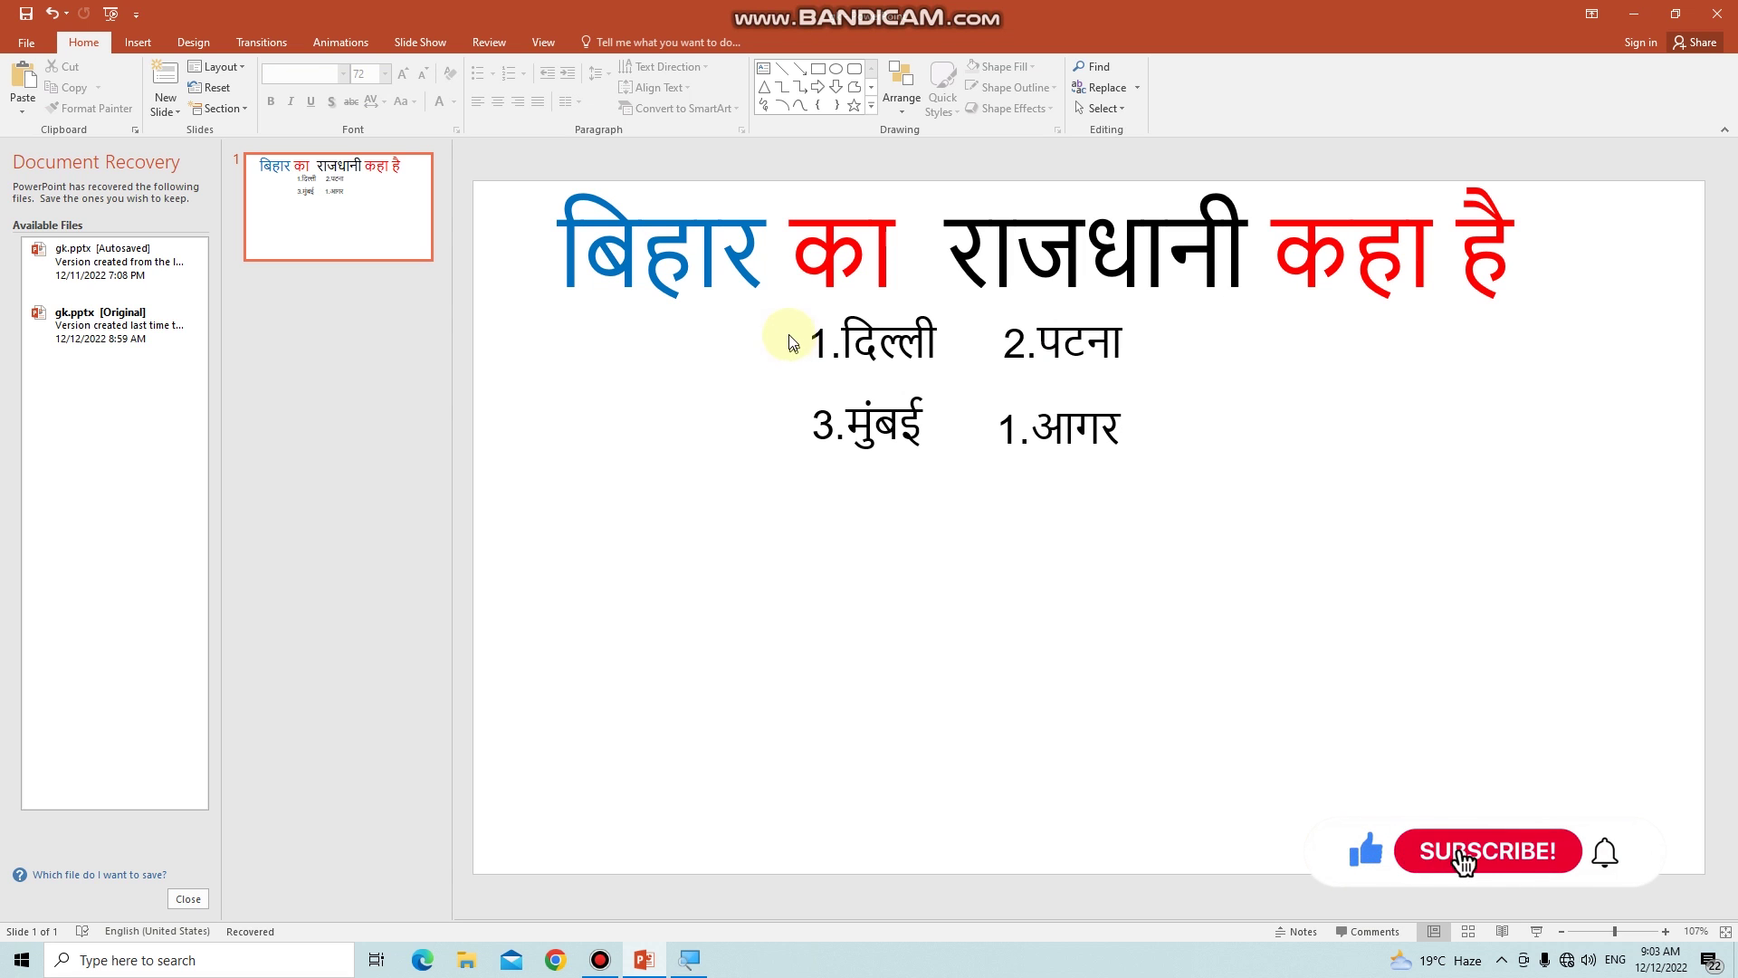
pyautogui.moveTo(785, 324); pyautogui.dragTo(786, 312)
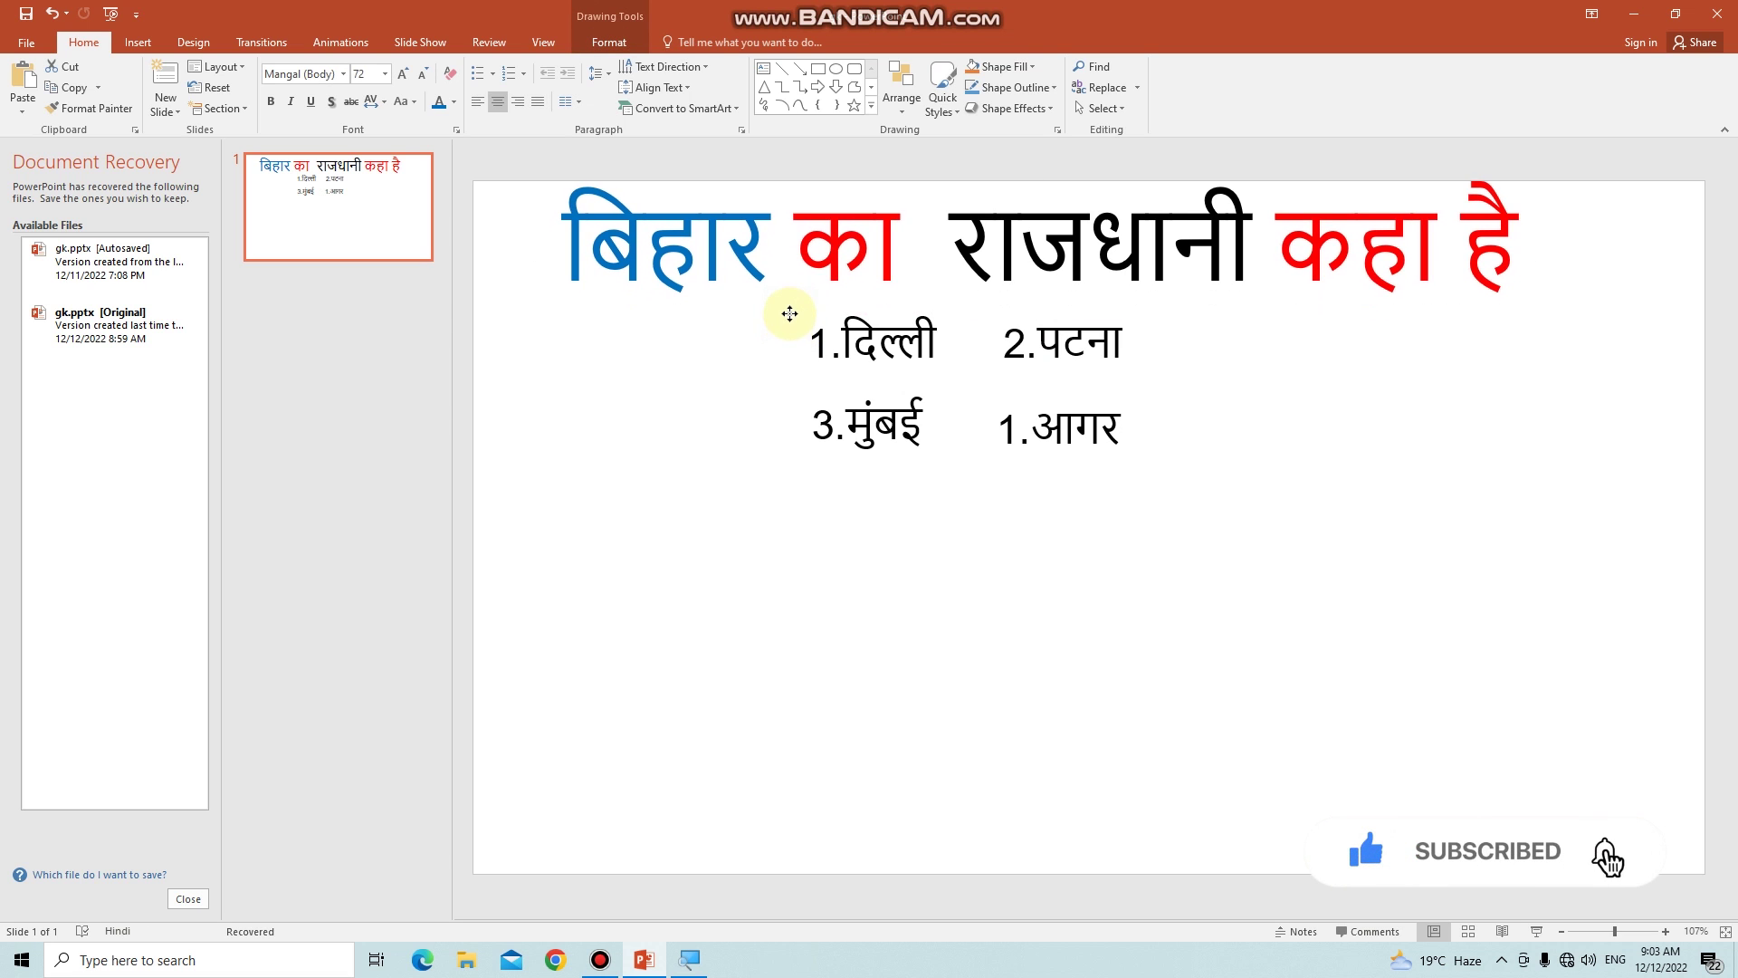
pyautogui.moveTo(786, 312); pyautogui.dragTo(1218, 504)
pyautogui.click(782, 331)
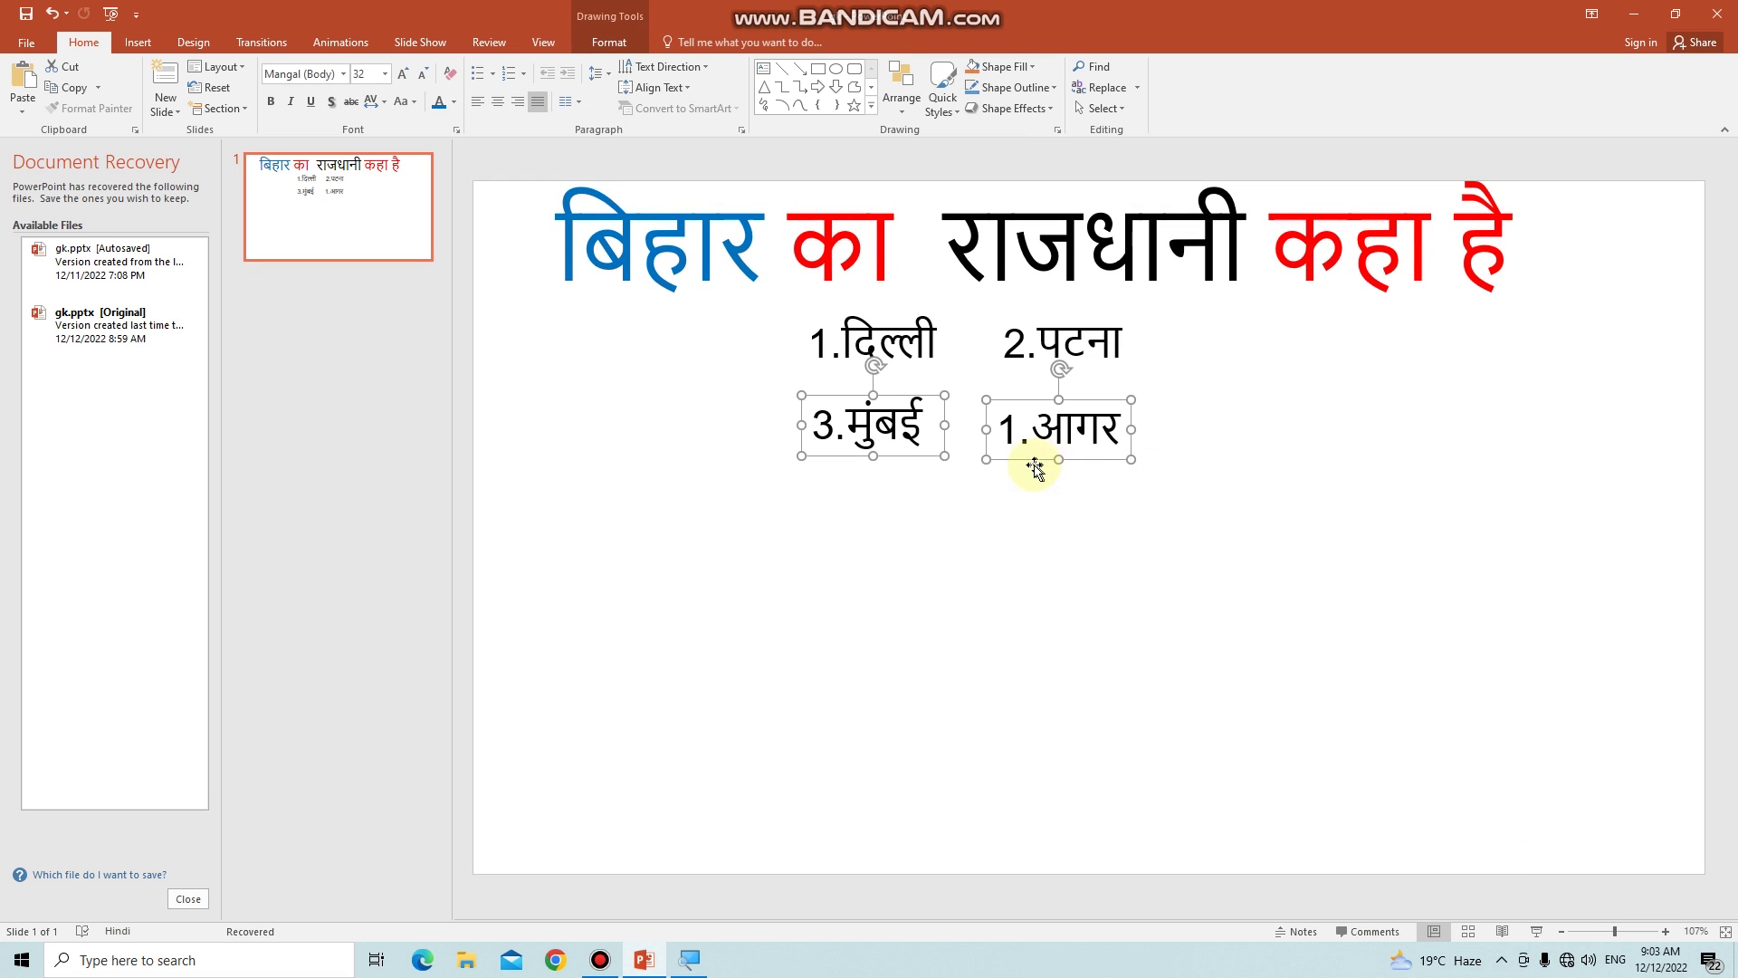
# - Nudge the 3.मुंबई and 1.आगर boxes slightly down and to the right
pyautogui.moveTo(1030, 466); pyautogui.dragTo(1037, 480)
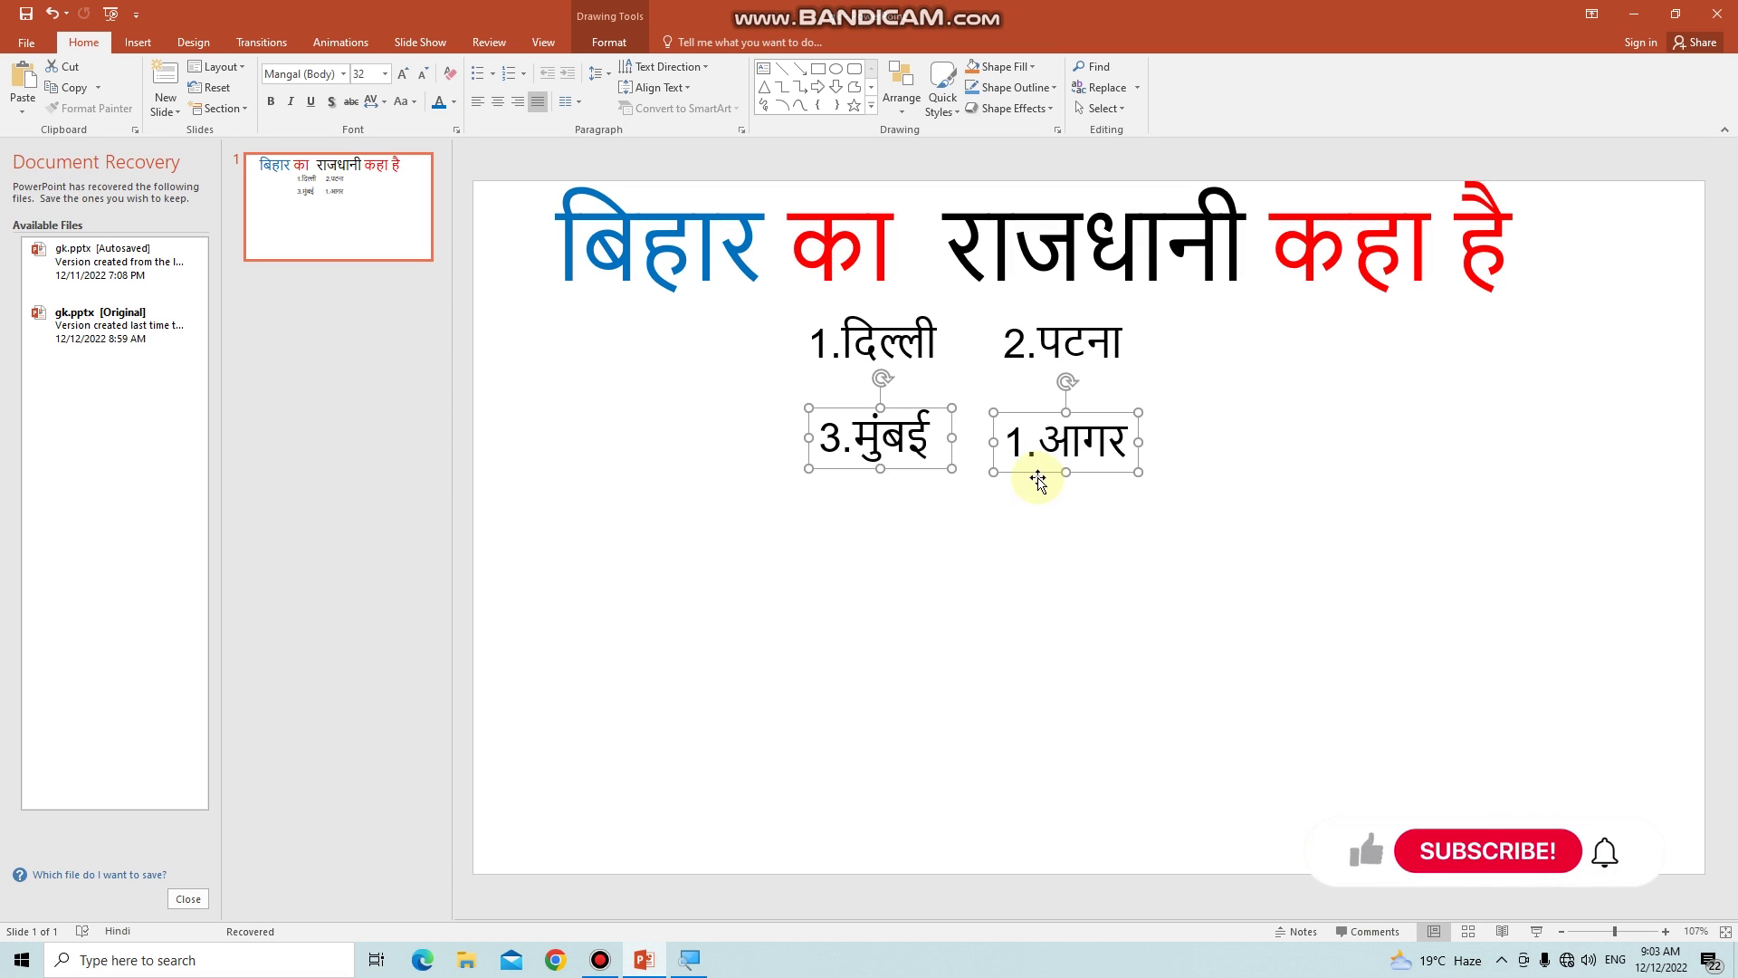
pyautogui.click(996, 530)
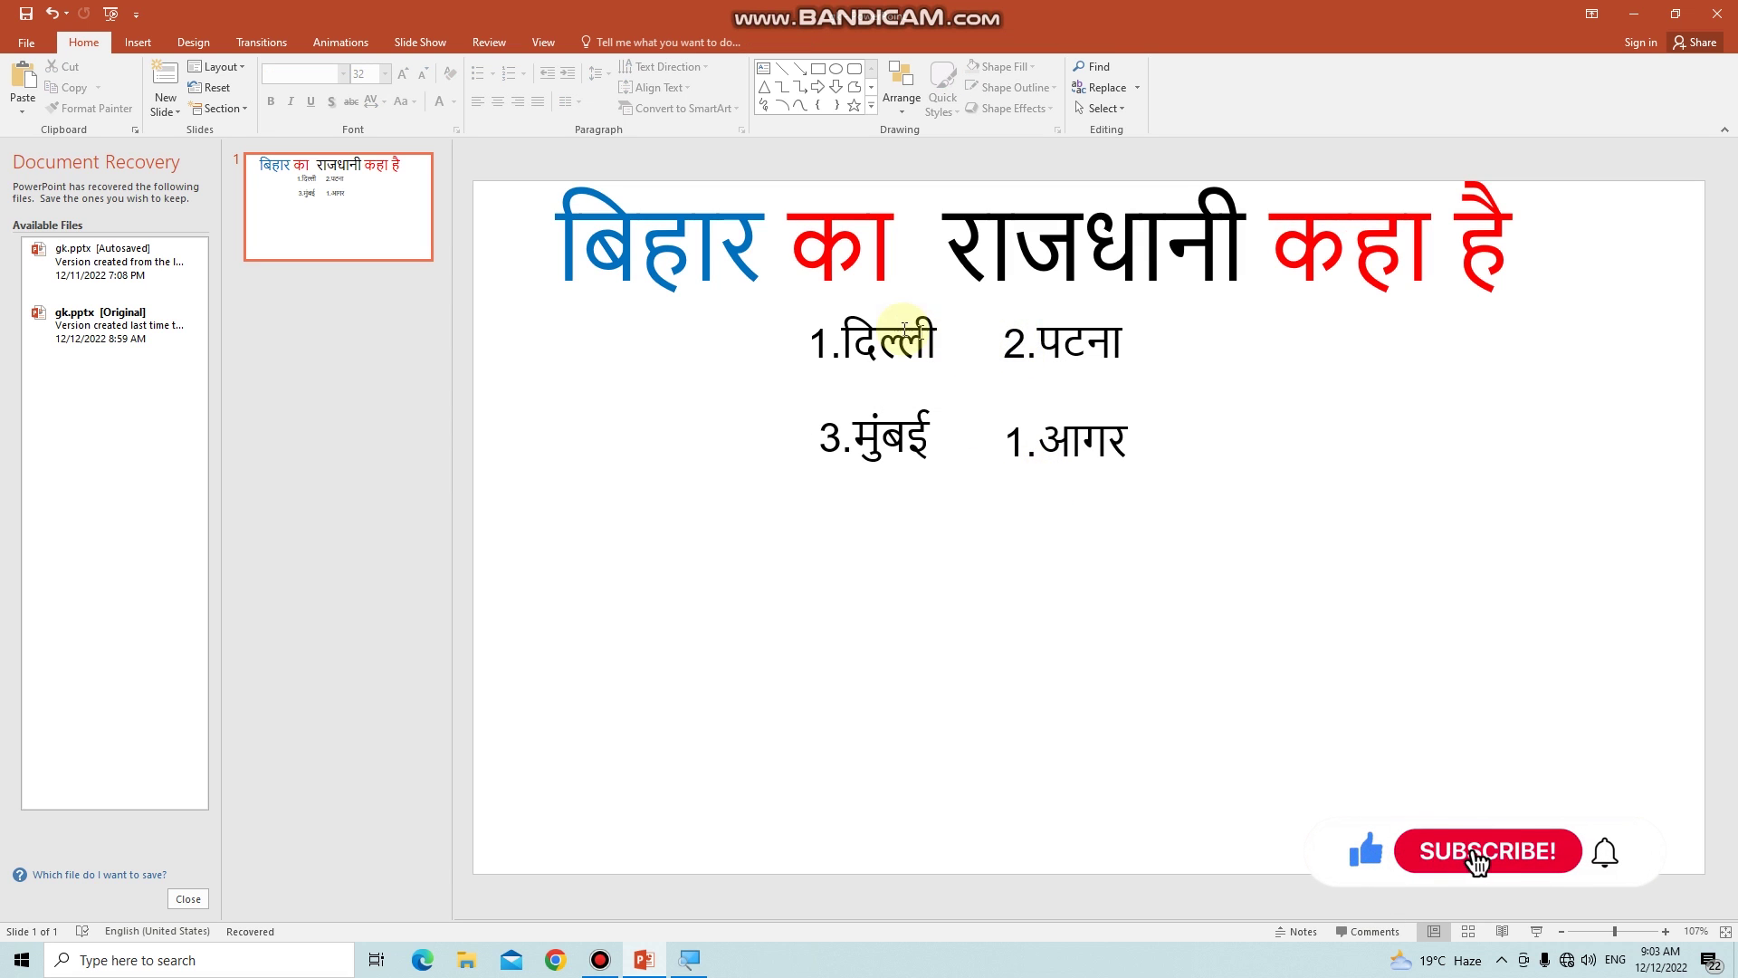
pyautogui.moveTo(939, 341); pyautogui.dragTo(839, 349)
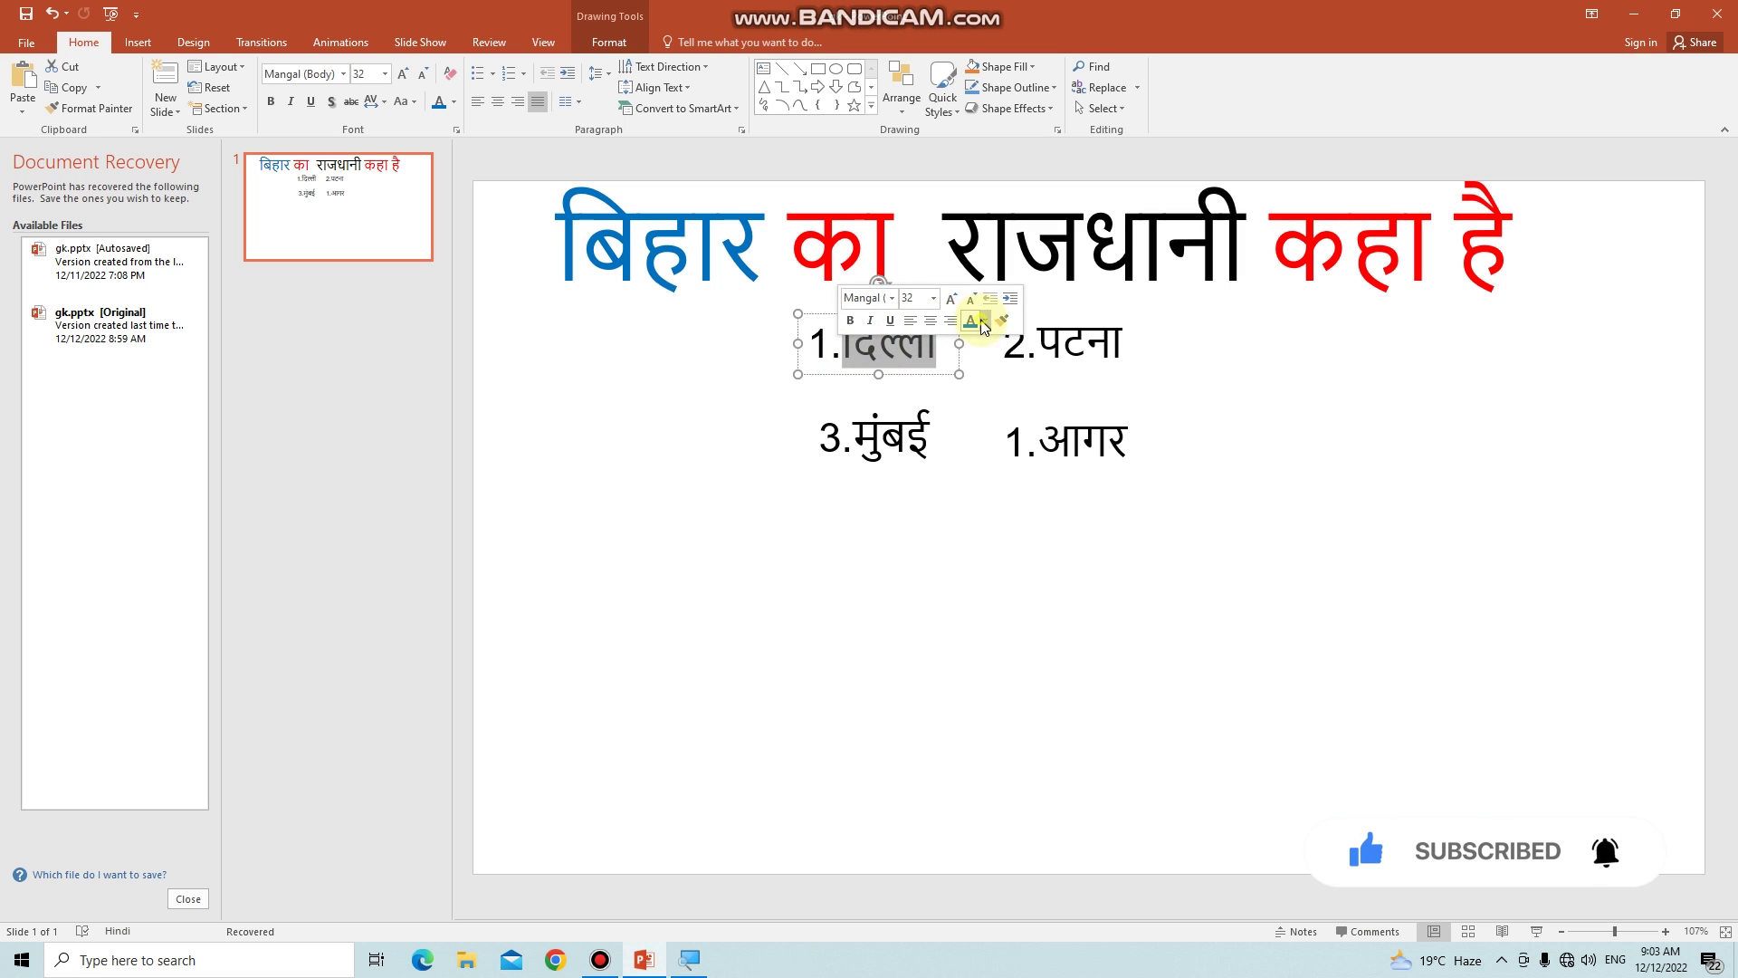
# - Colour दिल्ली dark green and पटना green
pyautogui.click(985, 321)
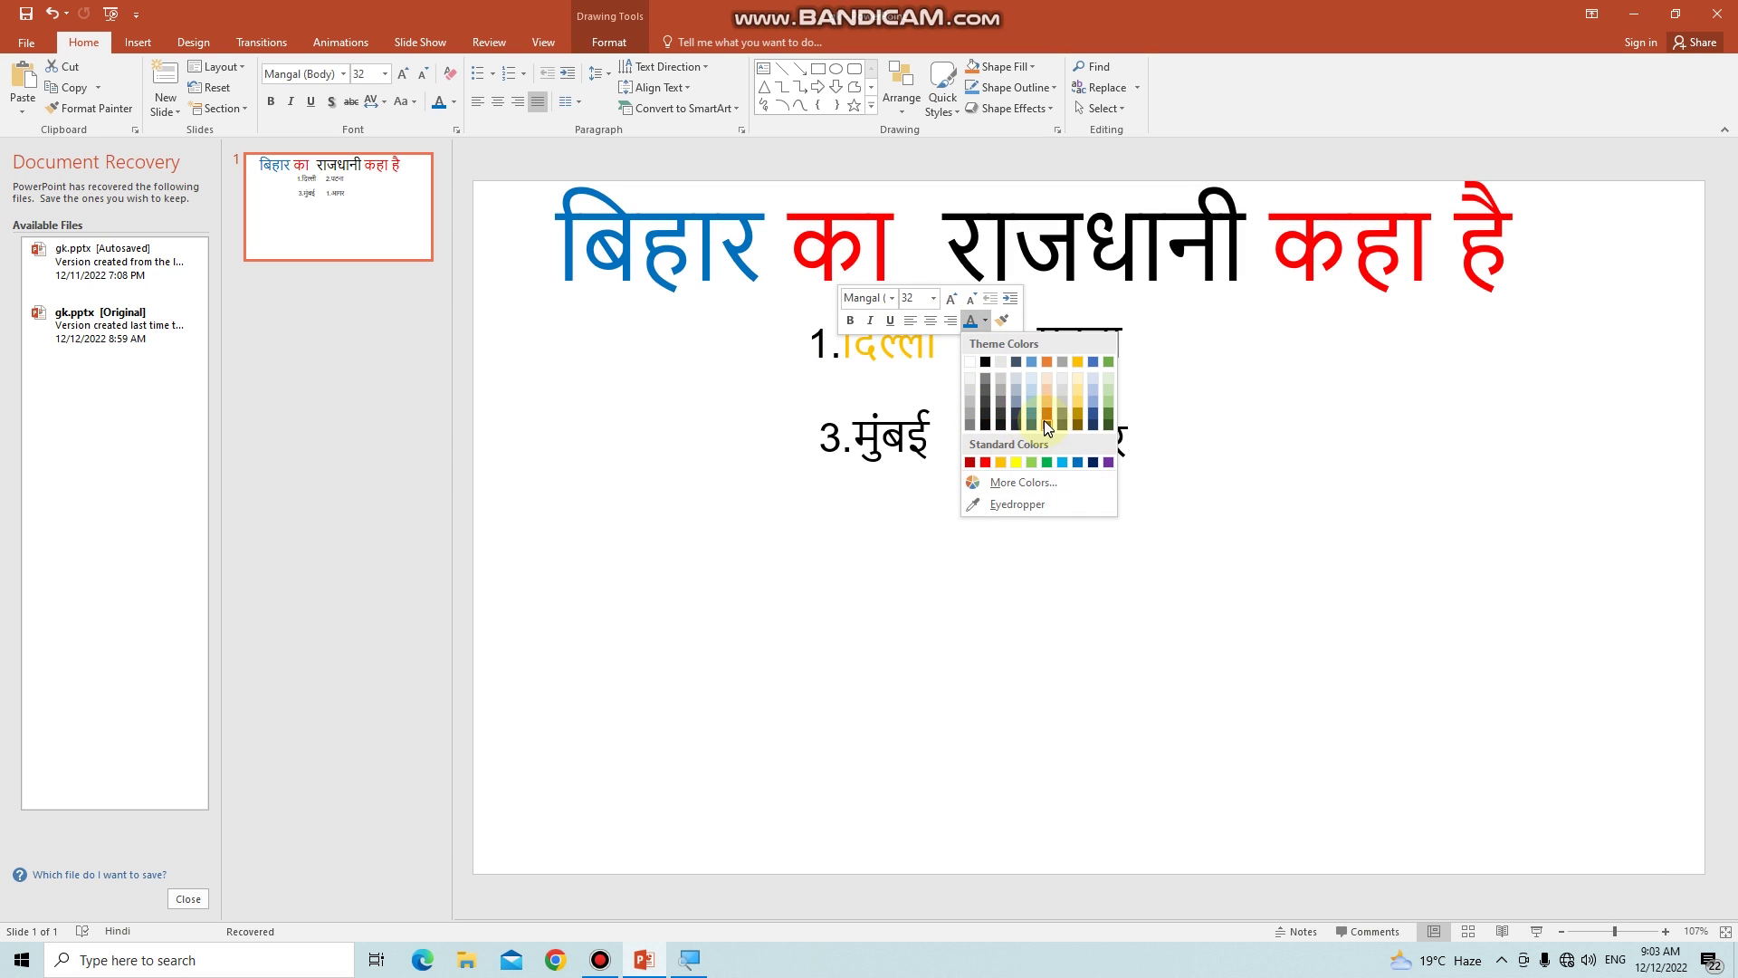
pyautogui.click(1107, 422)
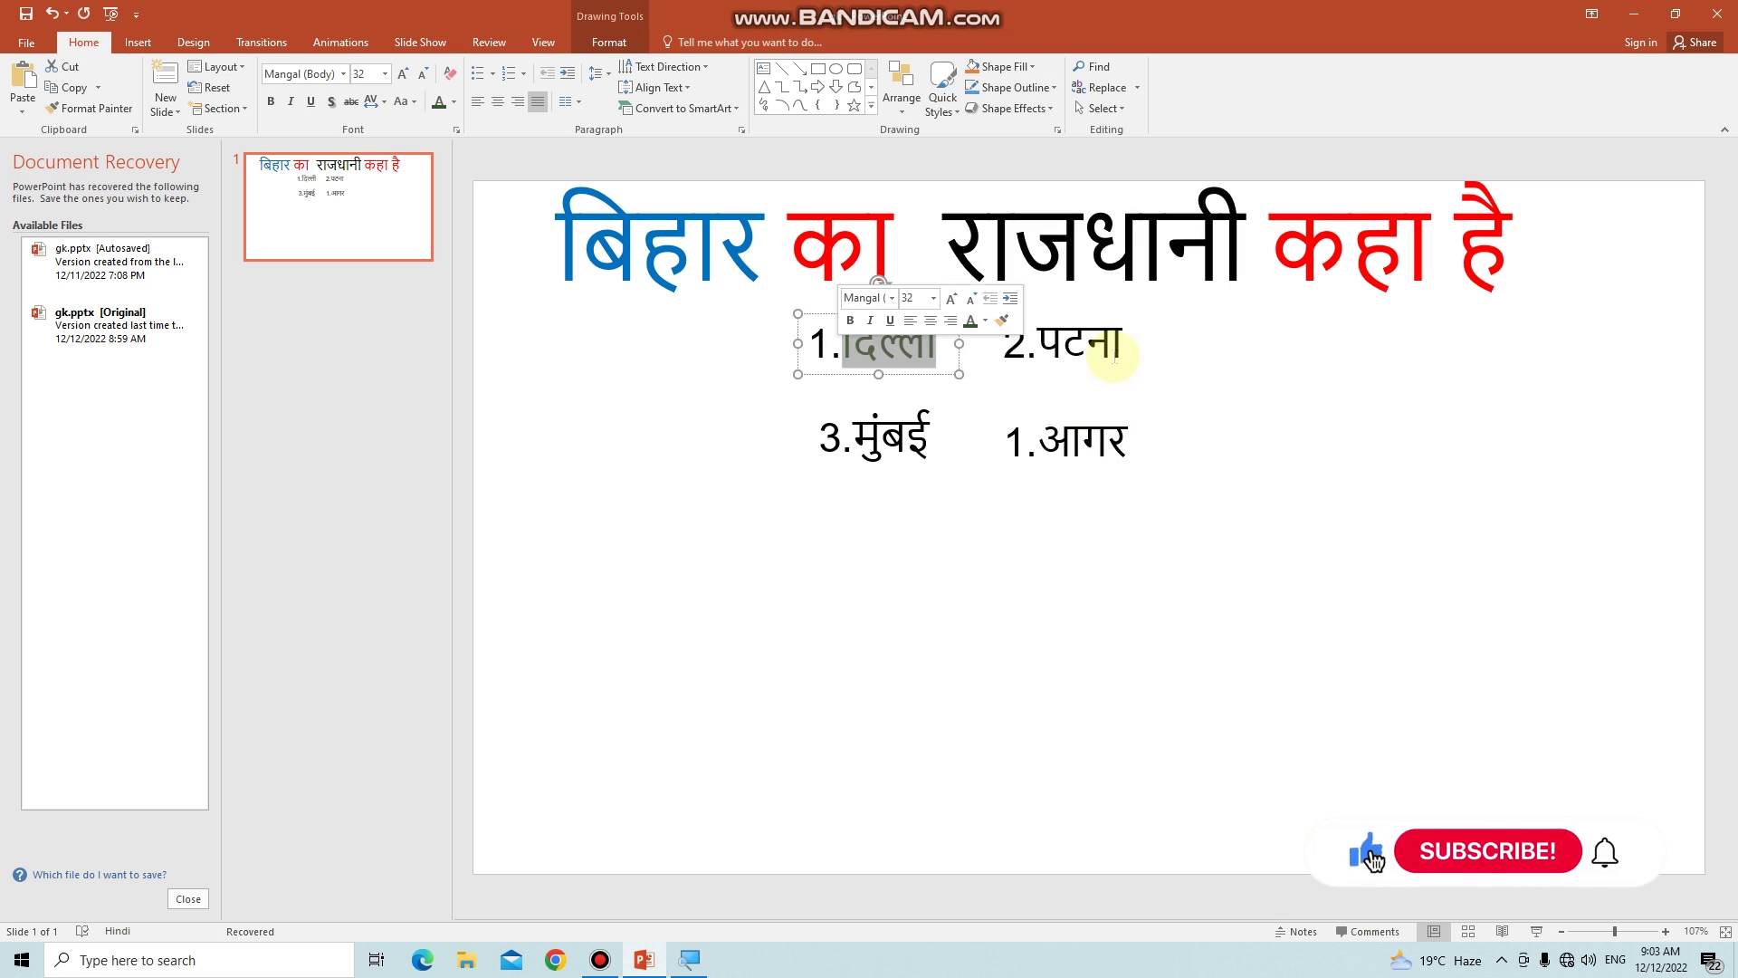
pyautogui.moveTo(1117, 355); pyautogui.dragTo(1041, 357)
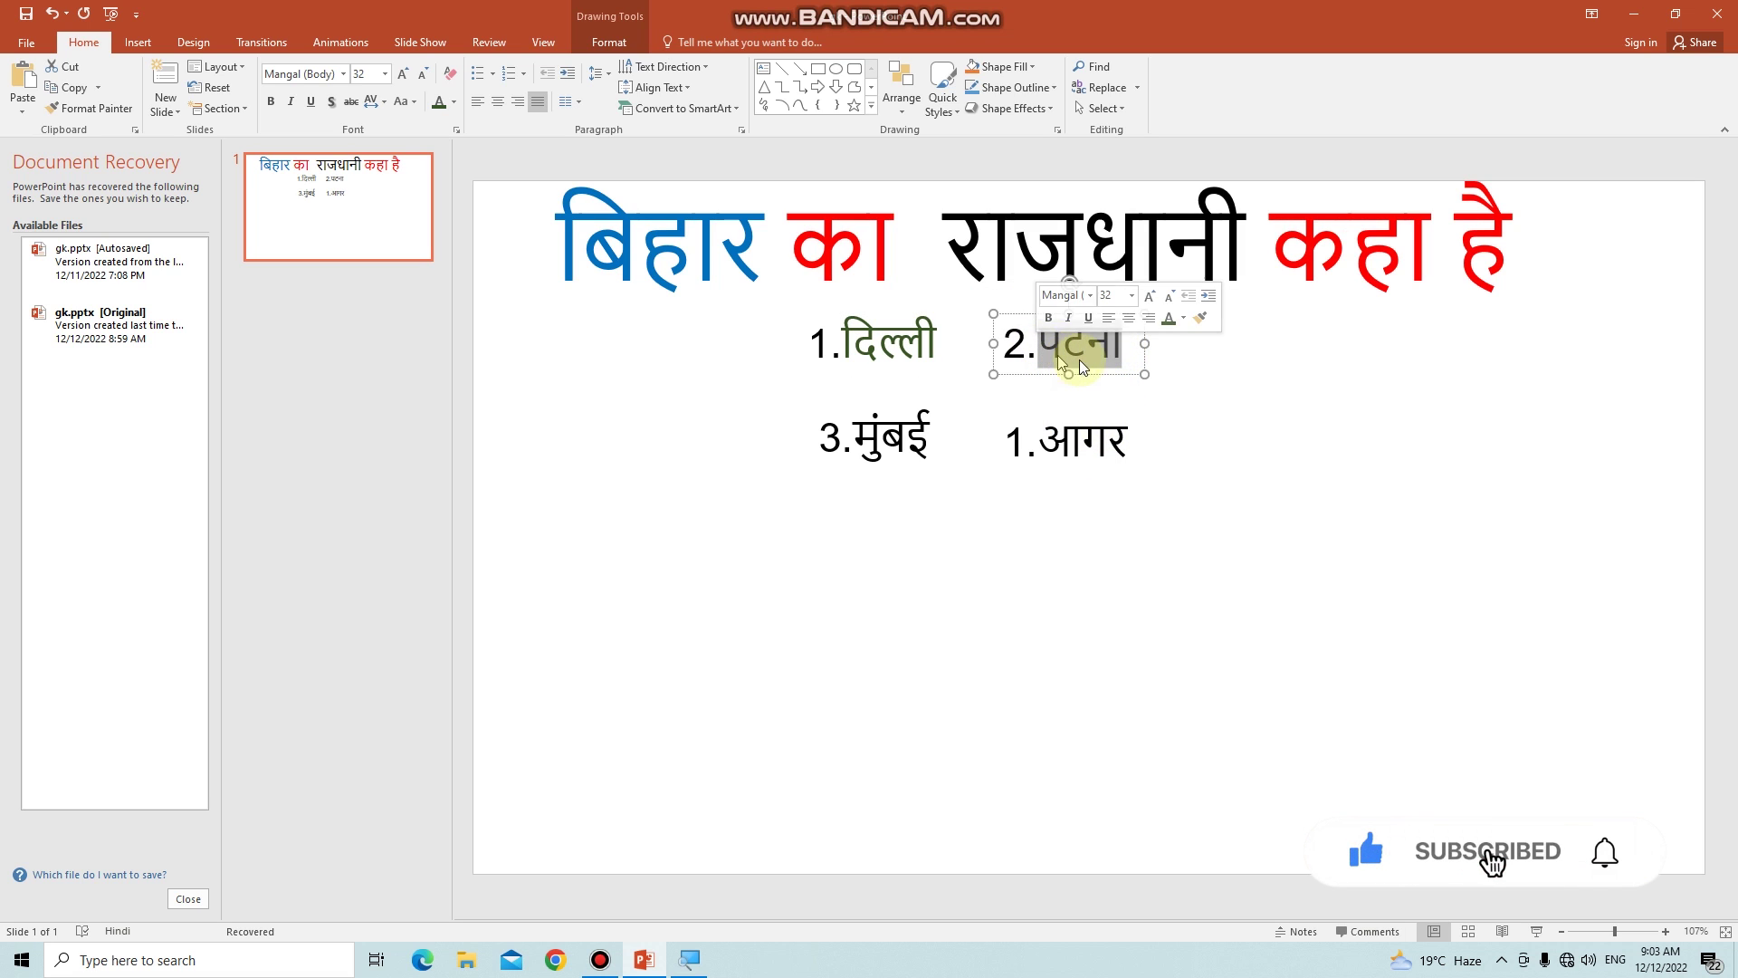
pyautogui.click(1184, 321)
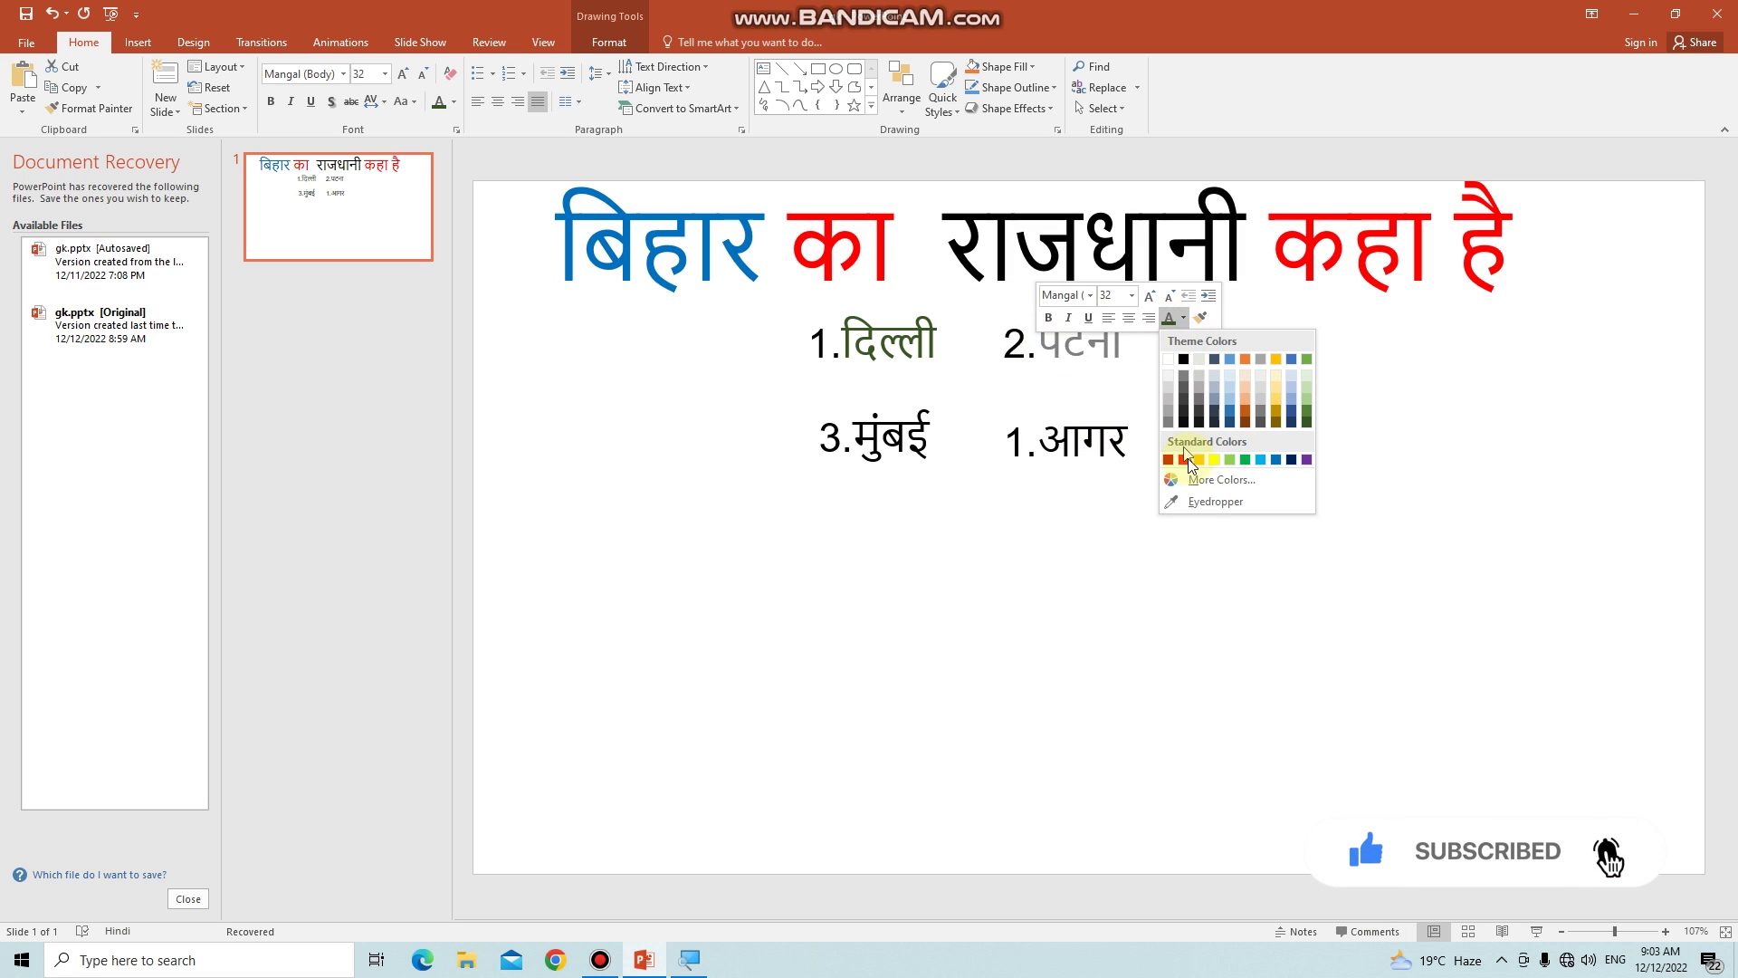
pyautogui.click(1240, 461)
# - Colour 1.आगर dark blue and मुंबई dark green
pyautogui.click(1139, 459)
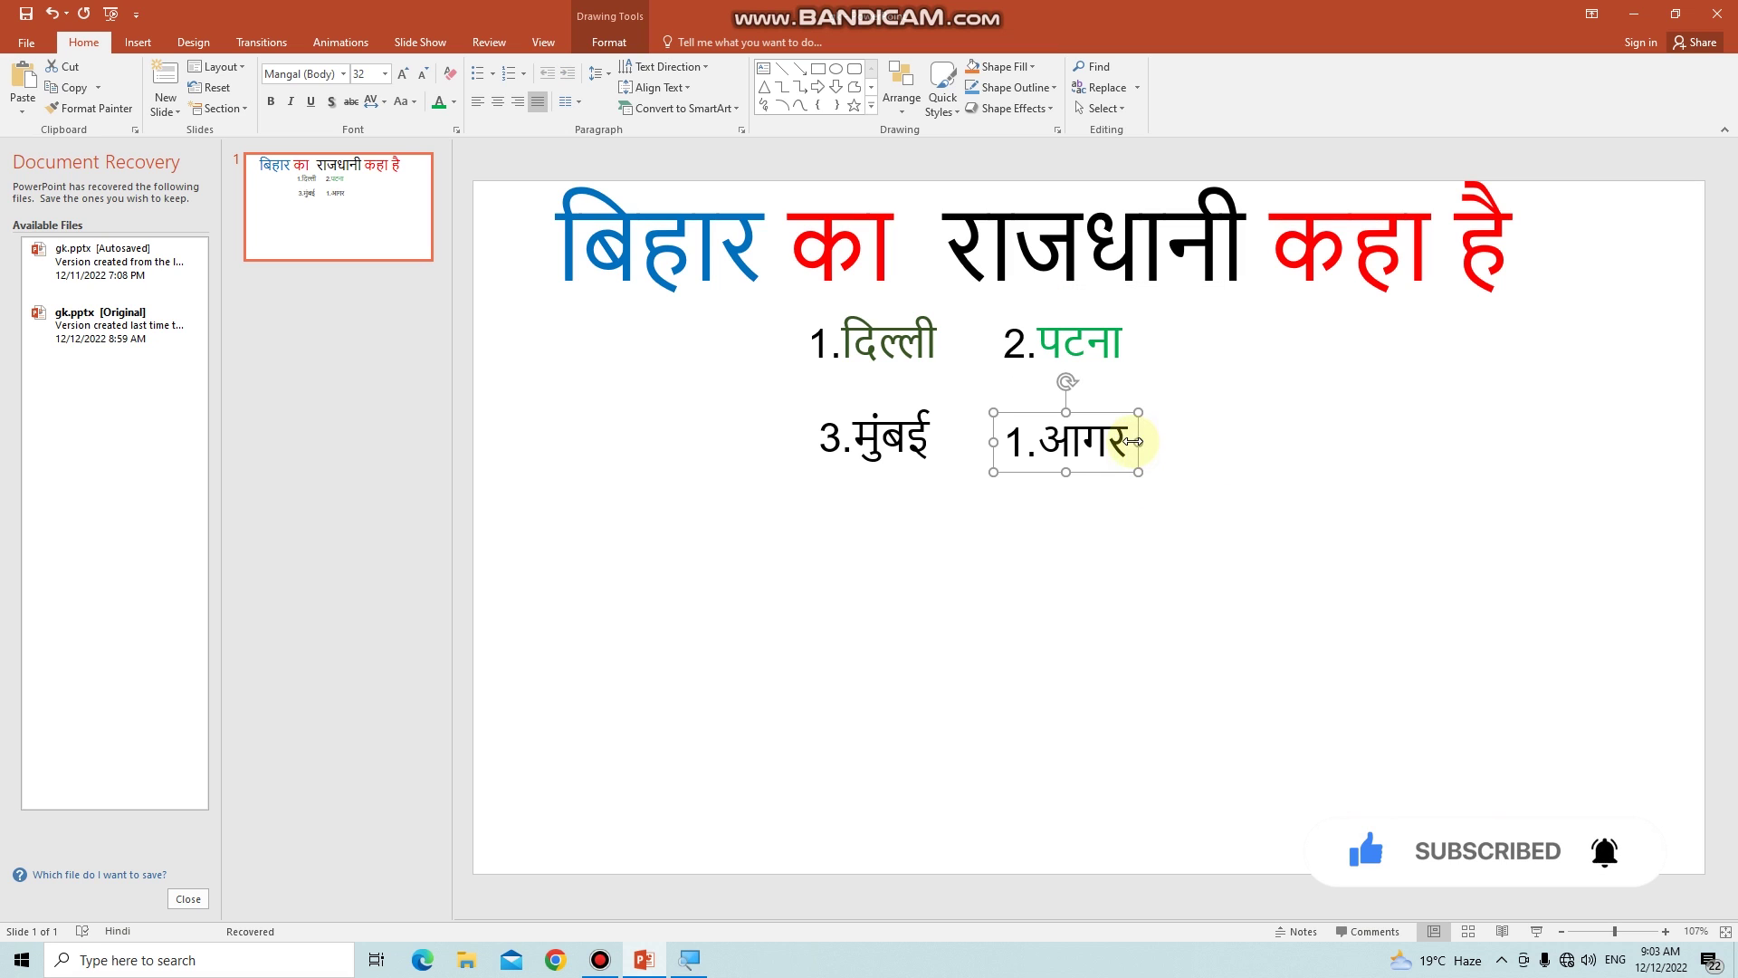
pyautogui.doubleClick(1086, 441)
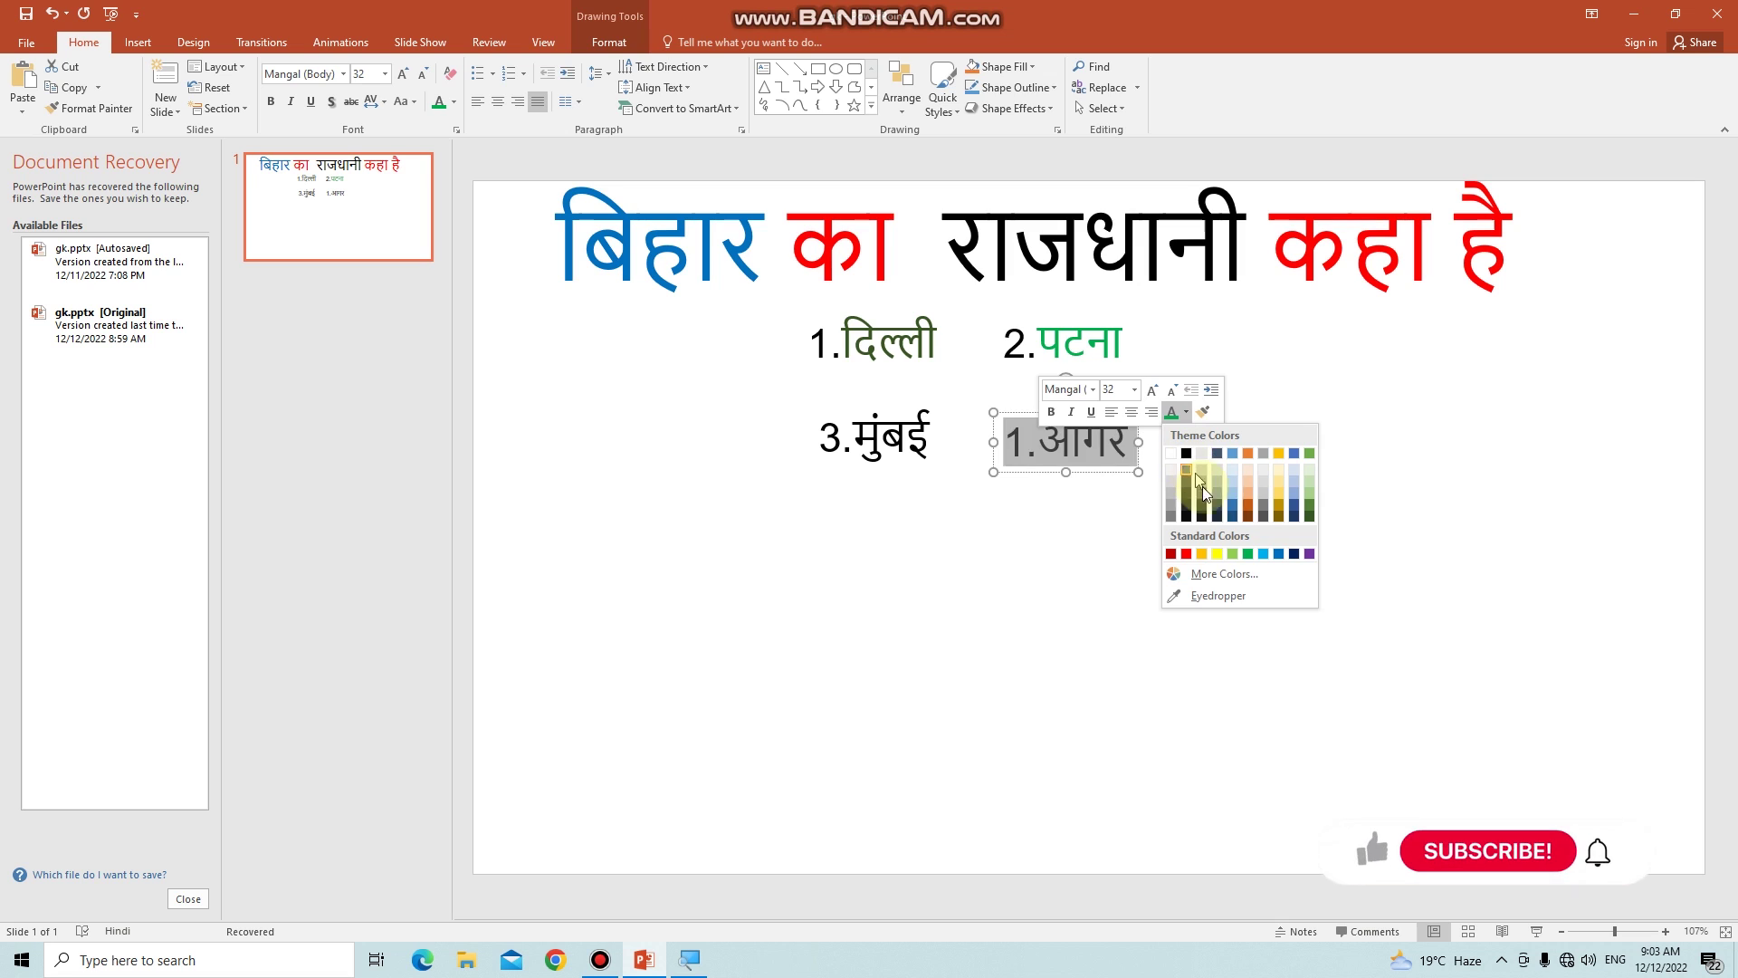
pyautogui.click(1293, 543)
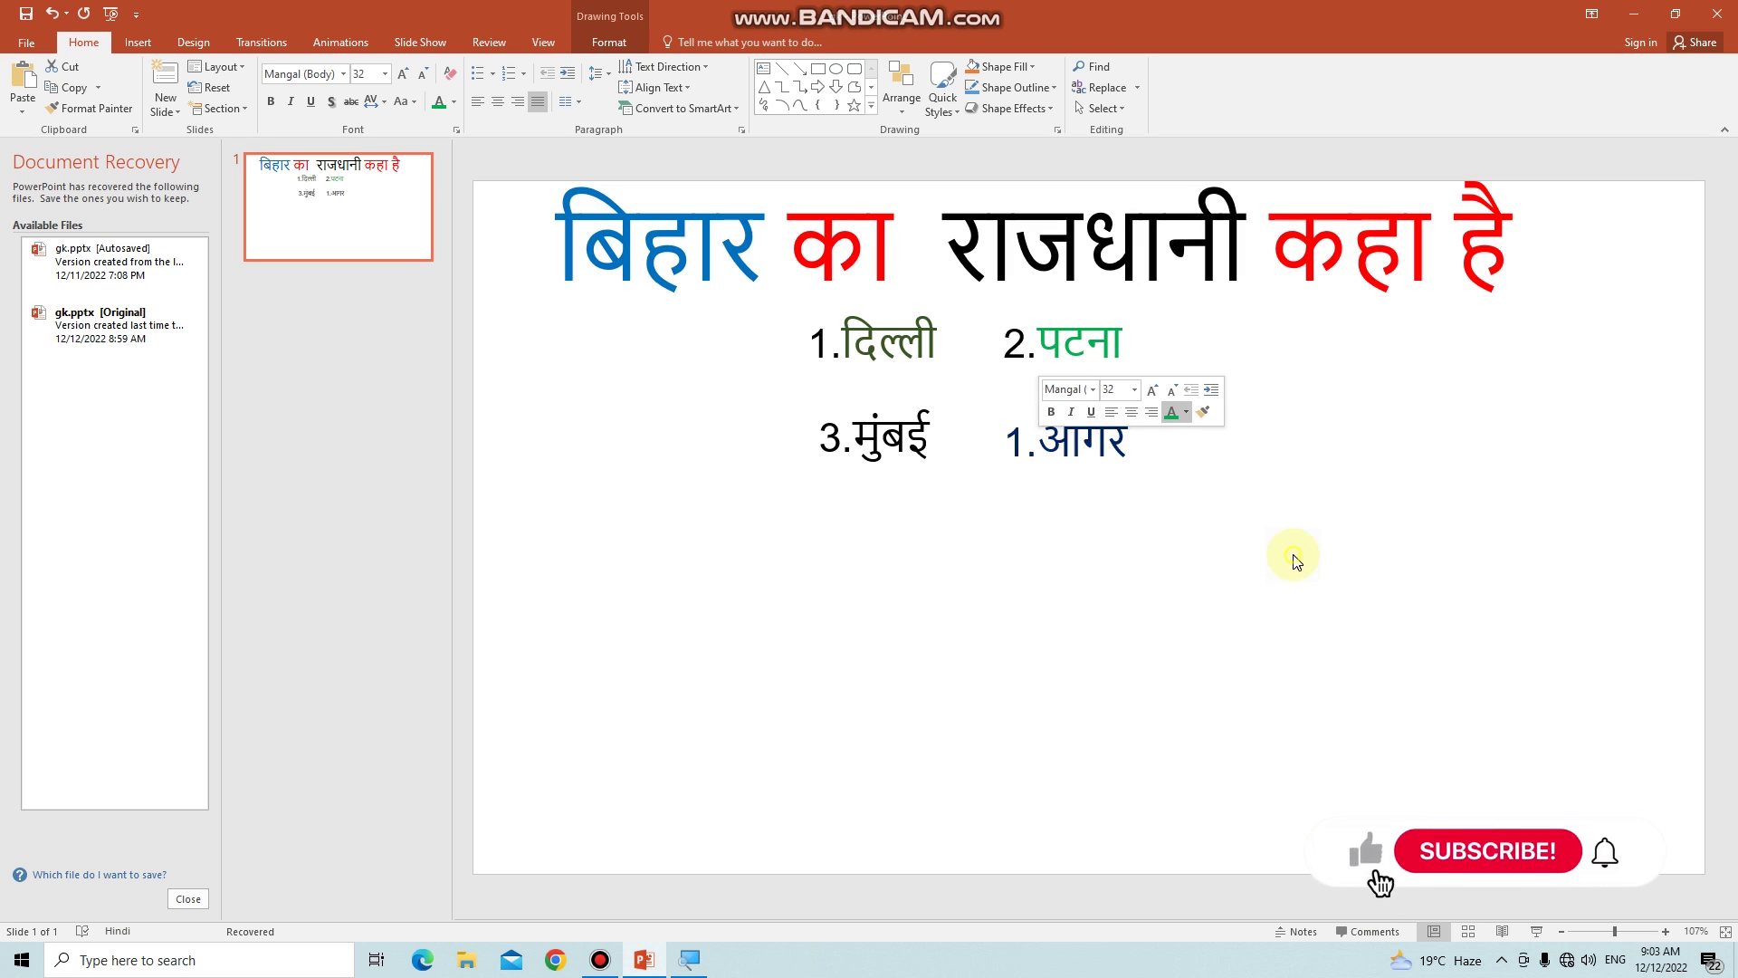
pyautogui.click(928, 439)
pyautogui.doubleClick(916, 444)
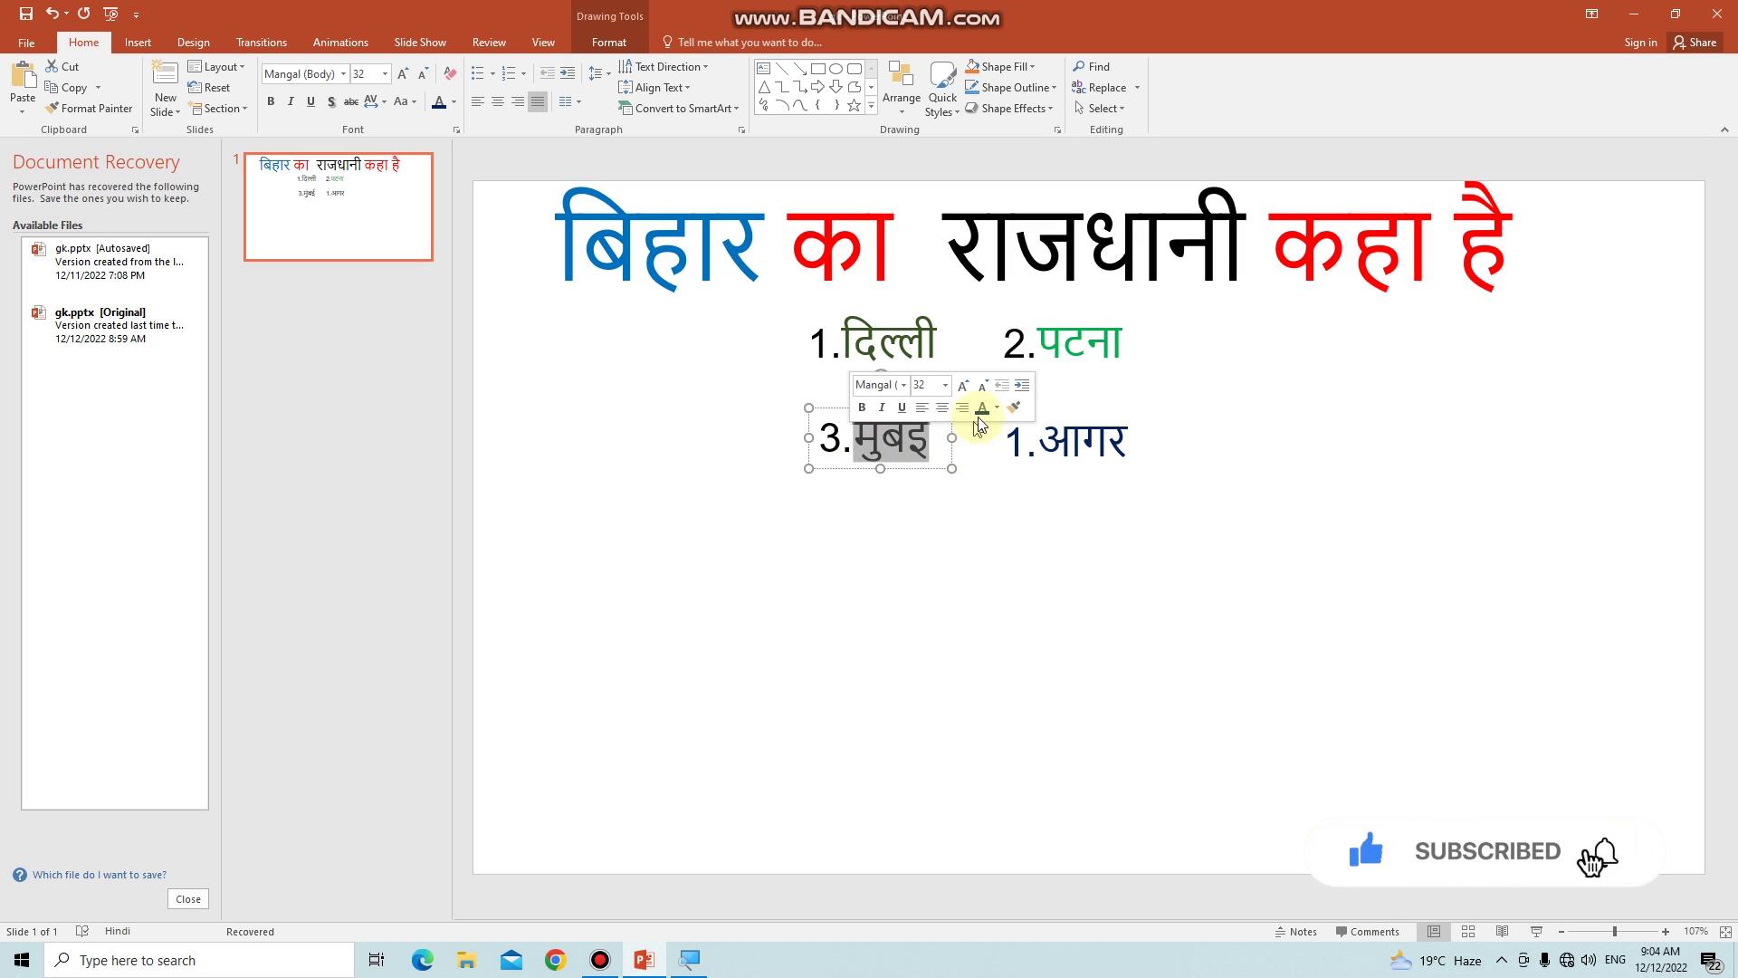
pyautogui.click(997, 409)
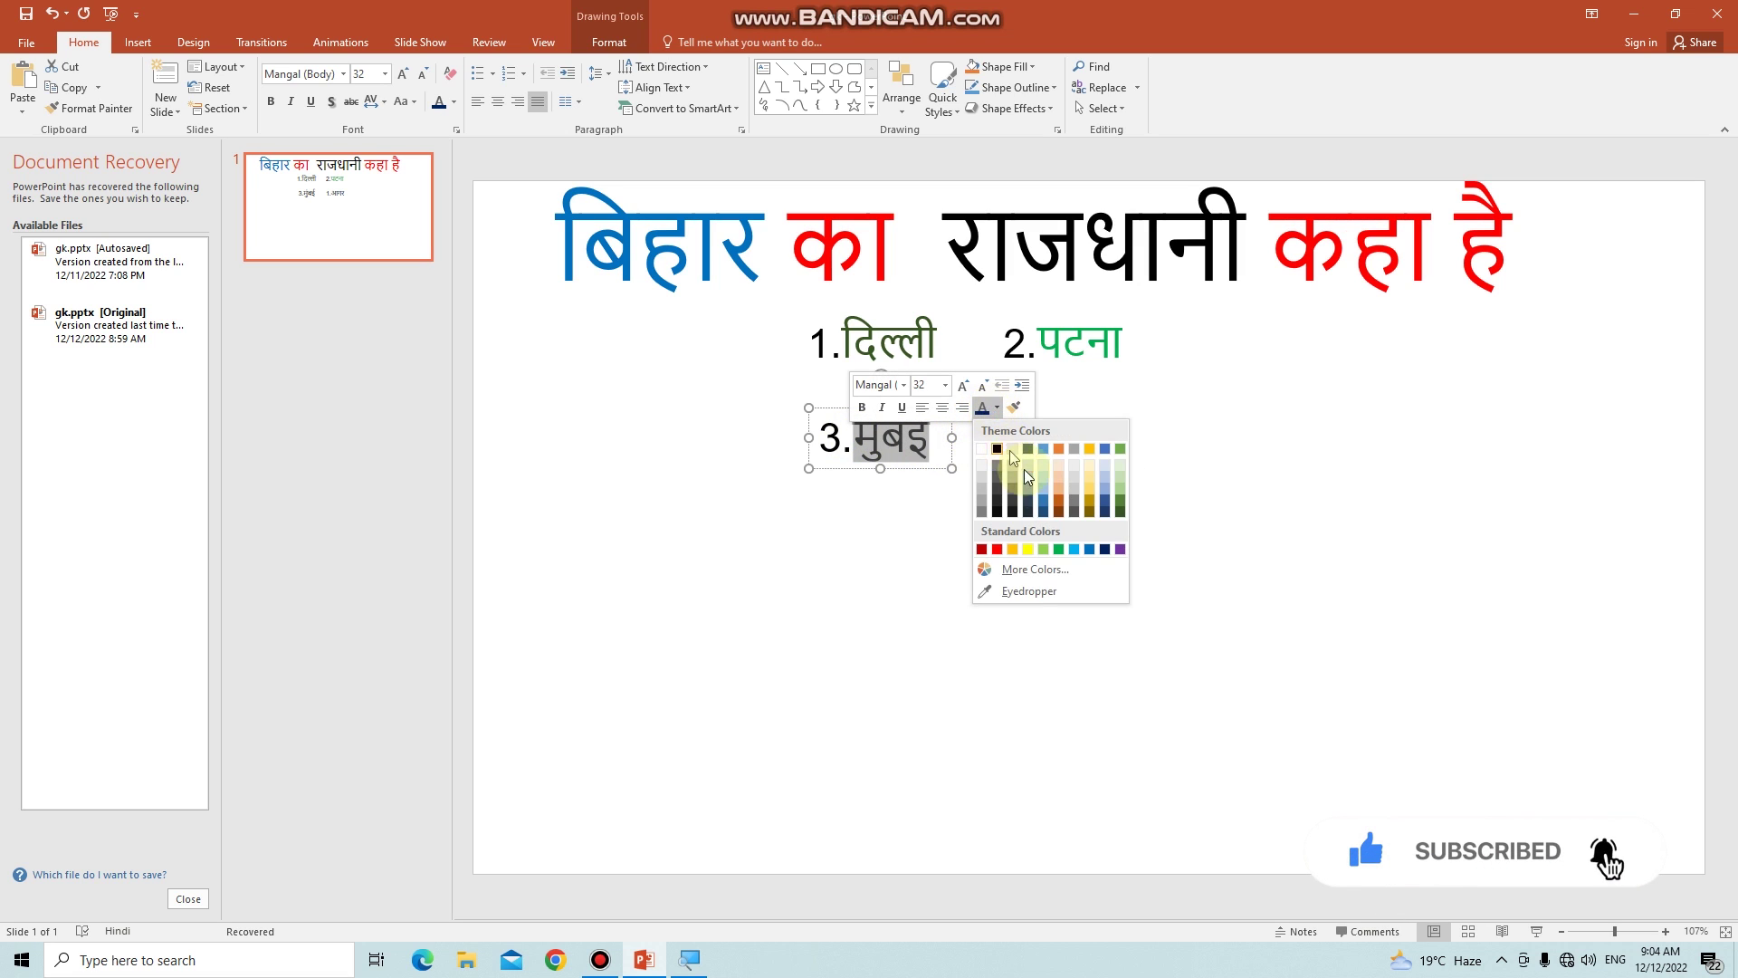
pyautogui.click(1121, 502)
pyautogui.click(1151, 501)
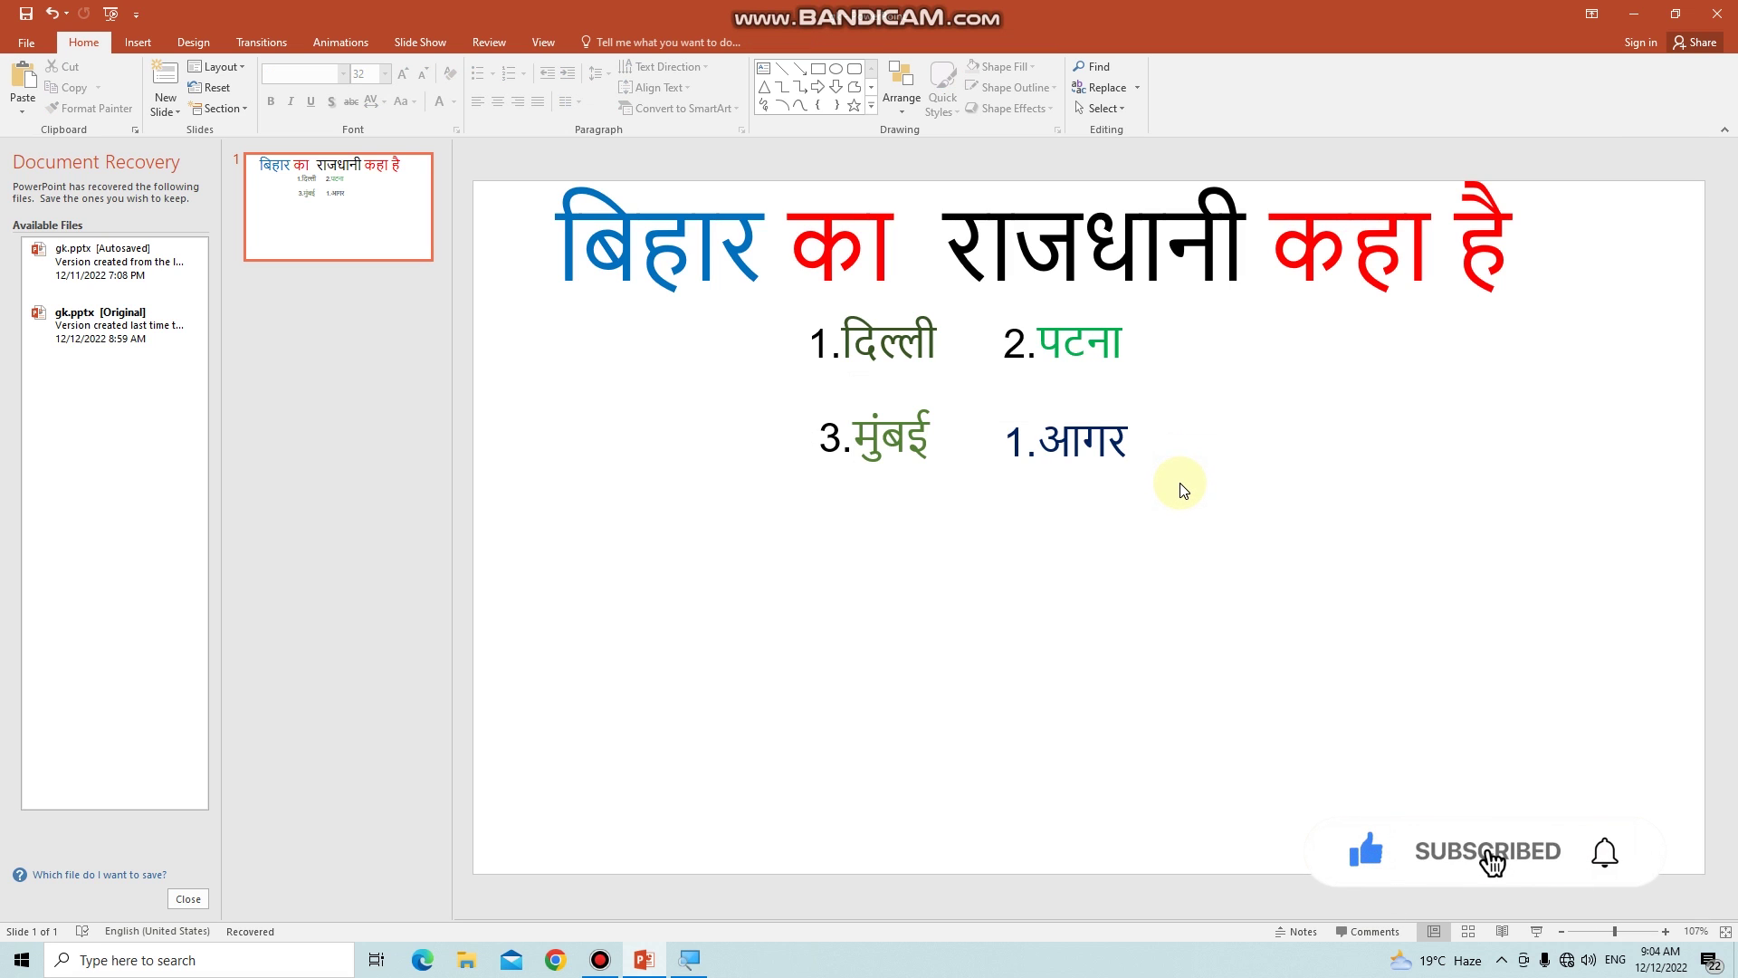
pyautogui.click(847, 243)
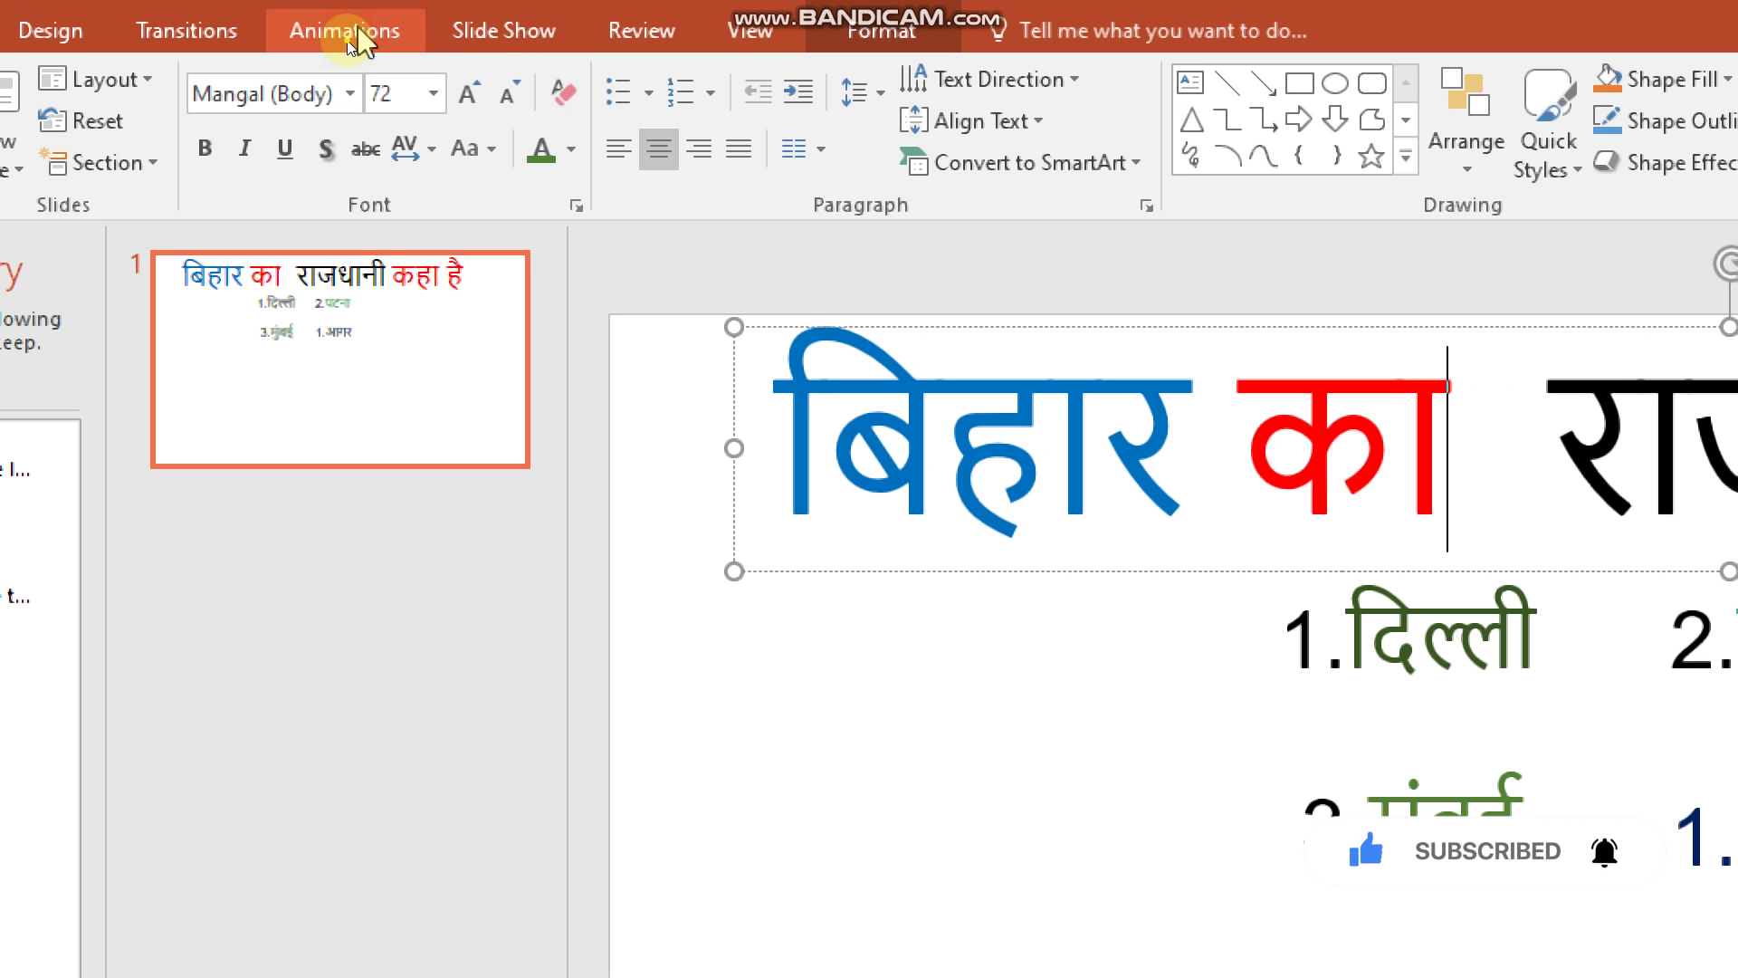
pyautogui.click(346, 41)
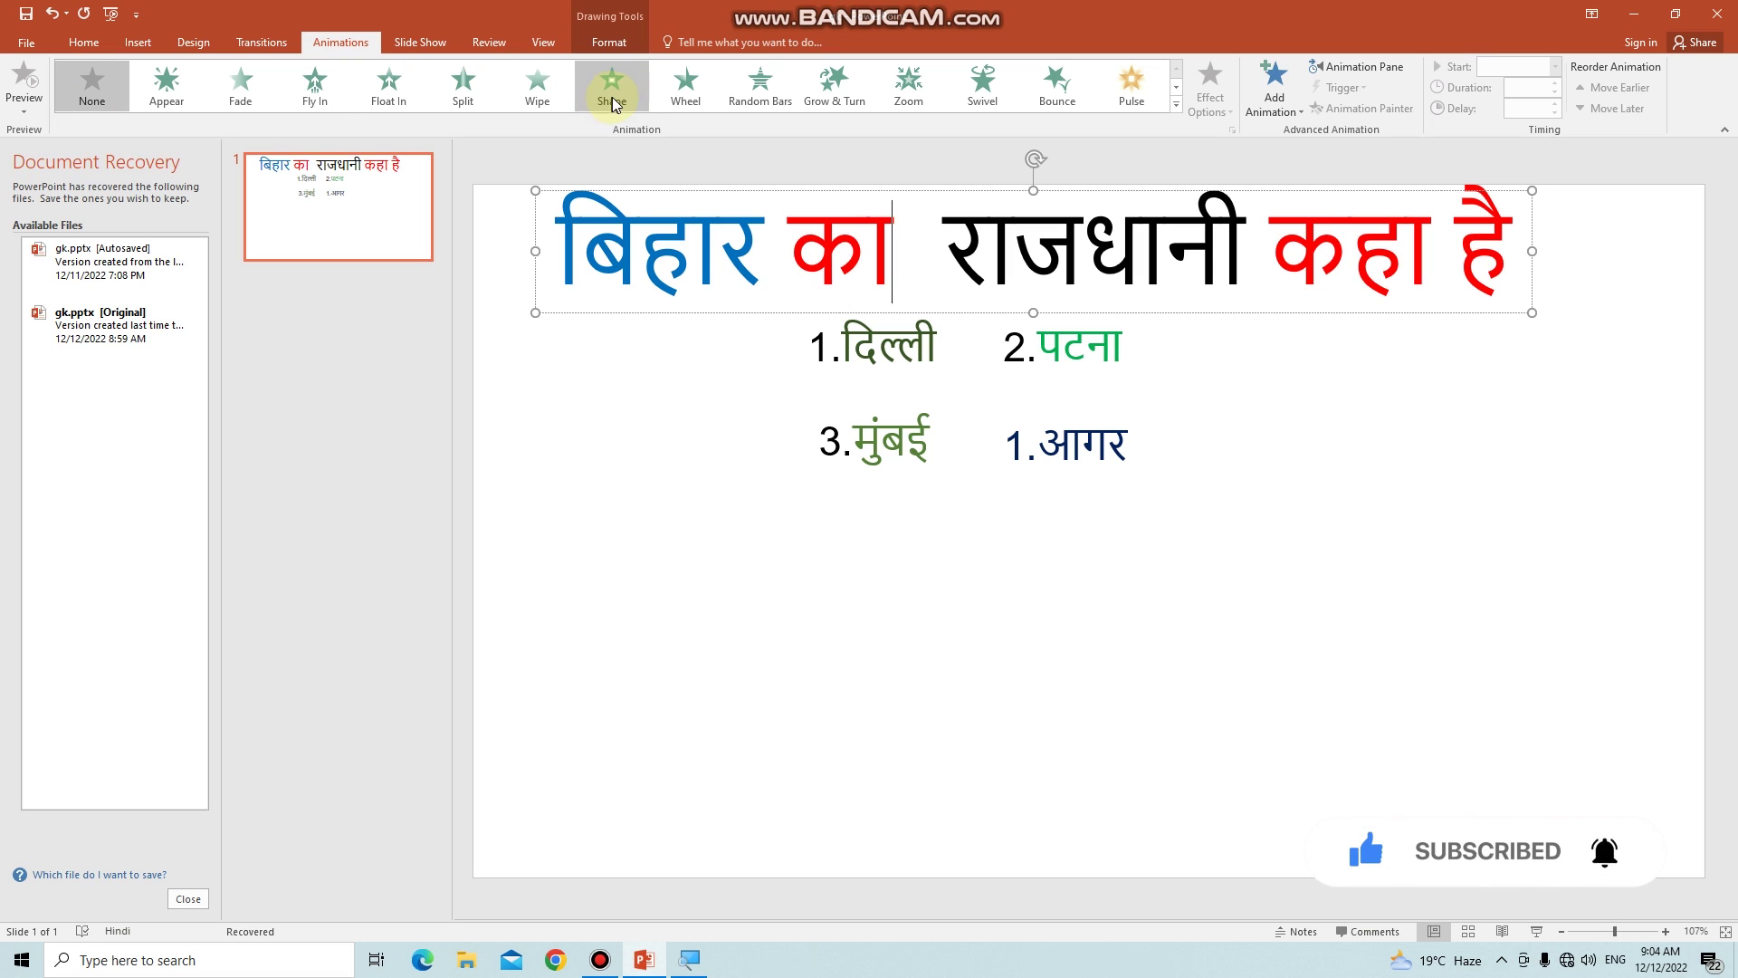
# - Preview Random Bars, Wipe, Split, Fly In, Float In and Wheel on the title, settling on Shape
pyautogui.click(735, 100)
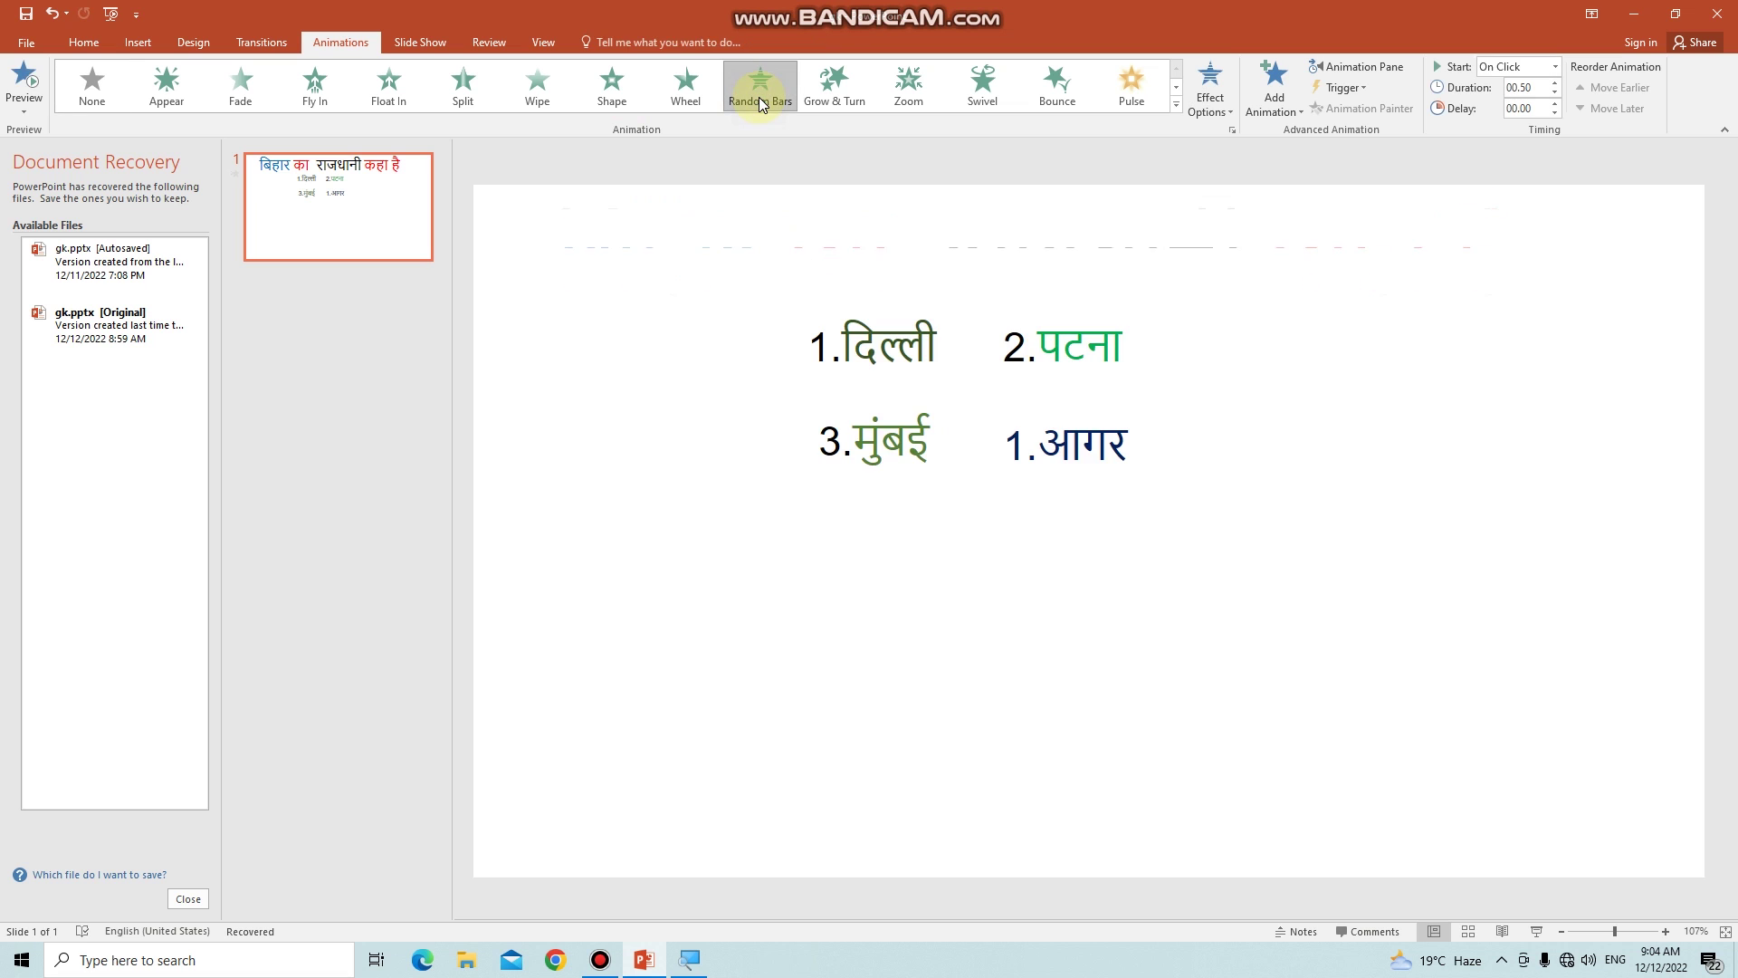
pyautogui.click(612, 90)
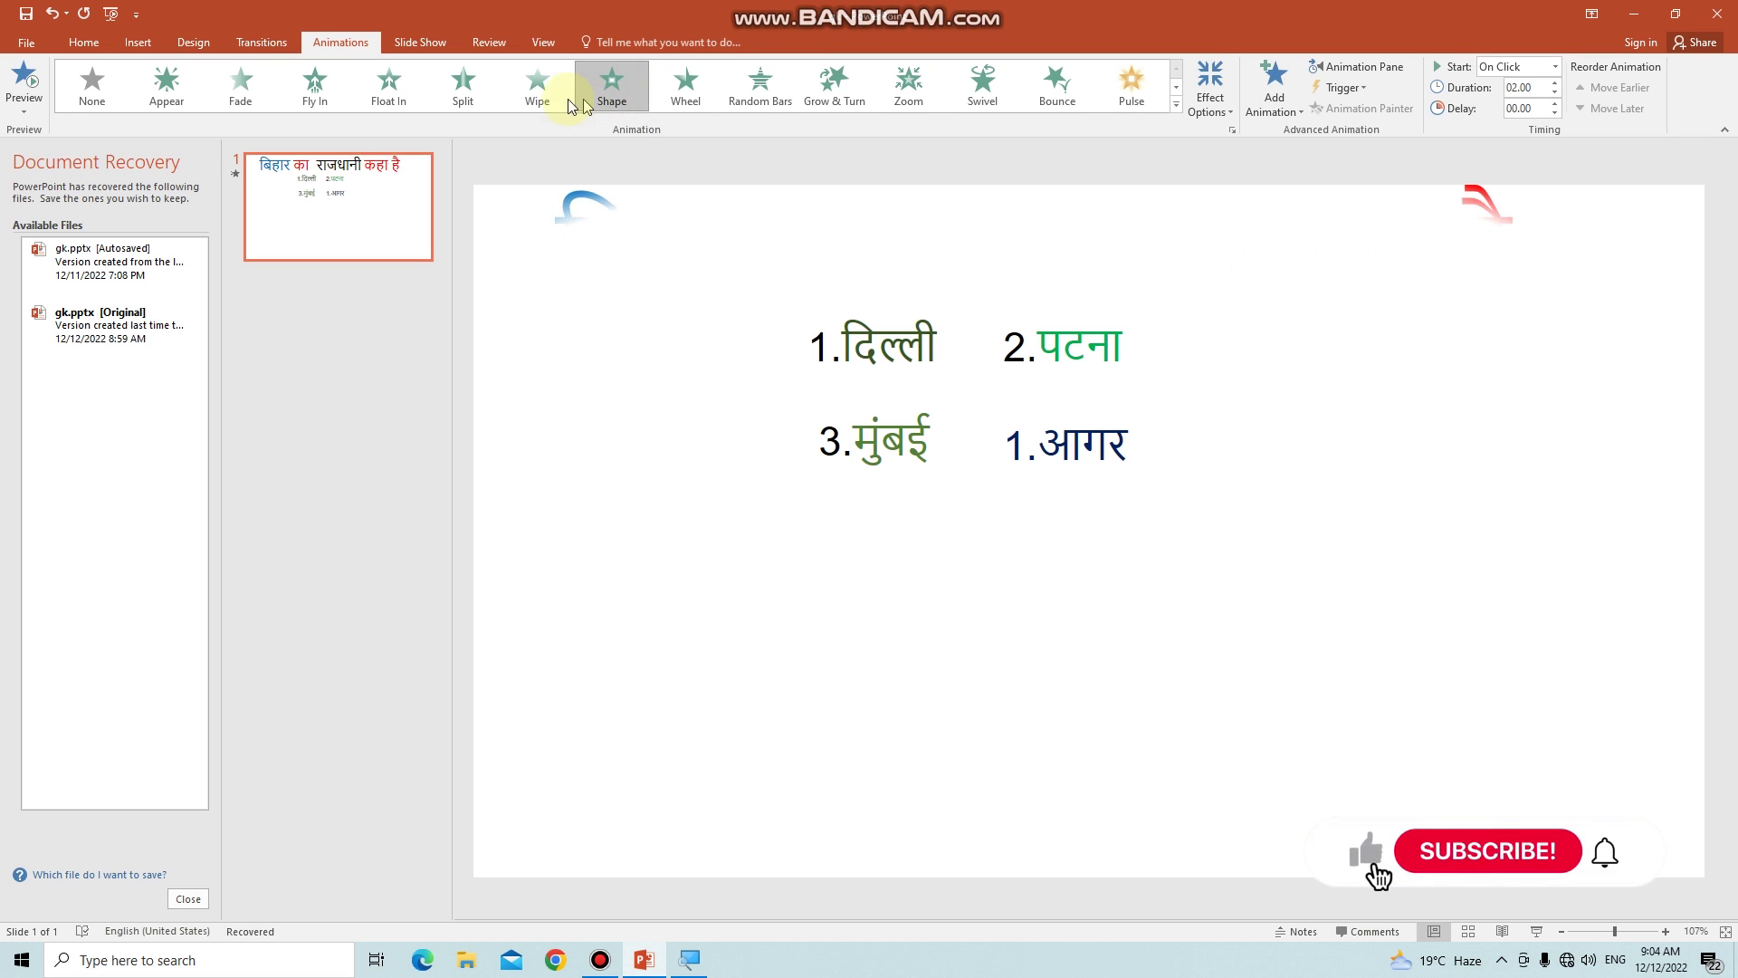
pyautogui.click(544, 102)
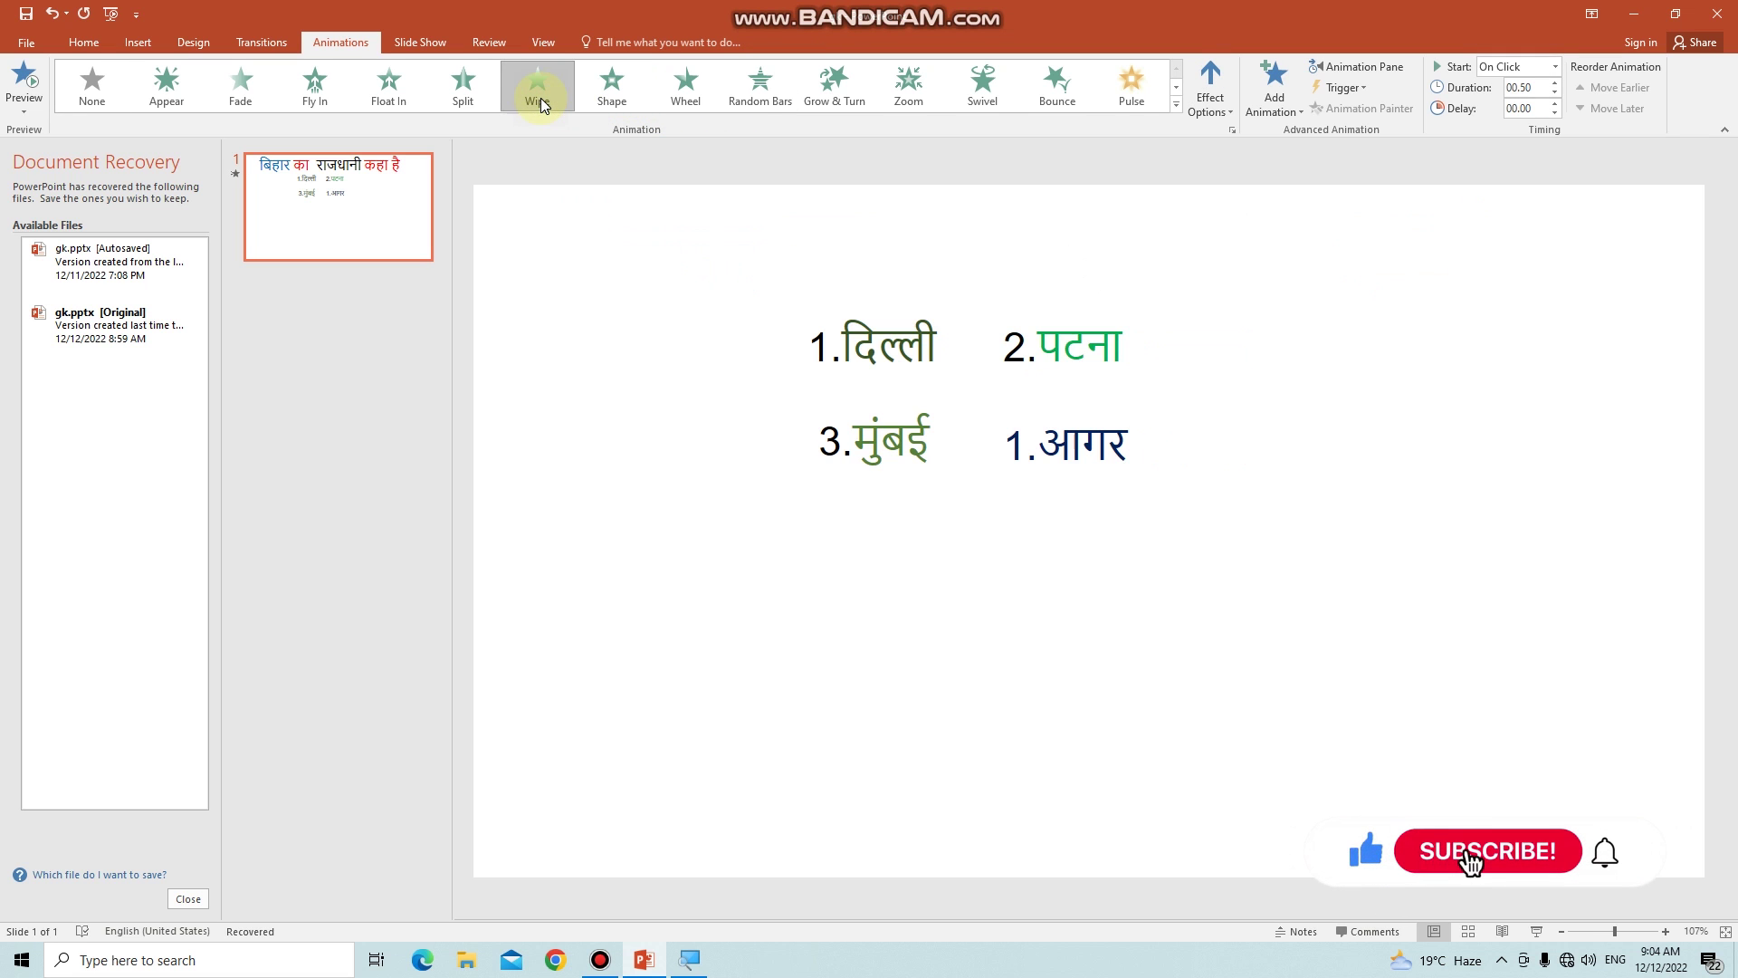
pyautogui.click(469, 100)
pyautogui.click(388, 98)
pyautogui.click(312, 98)
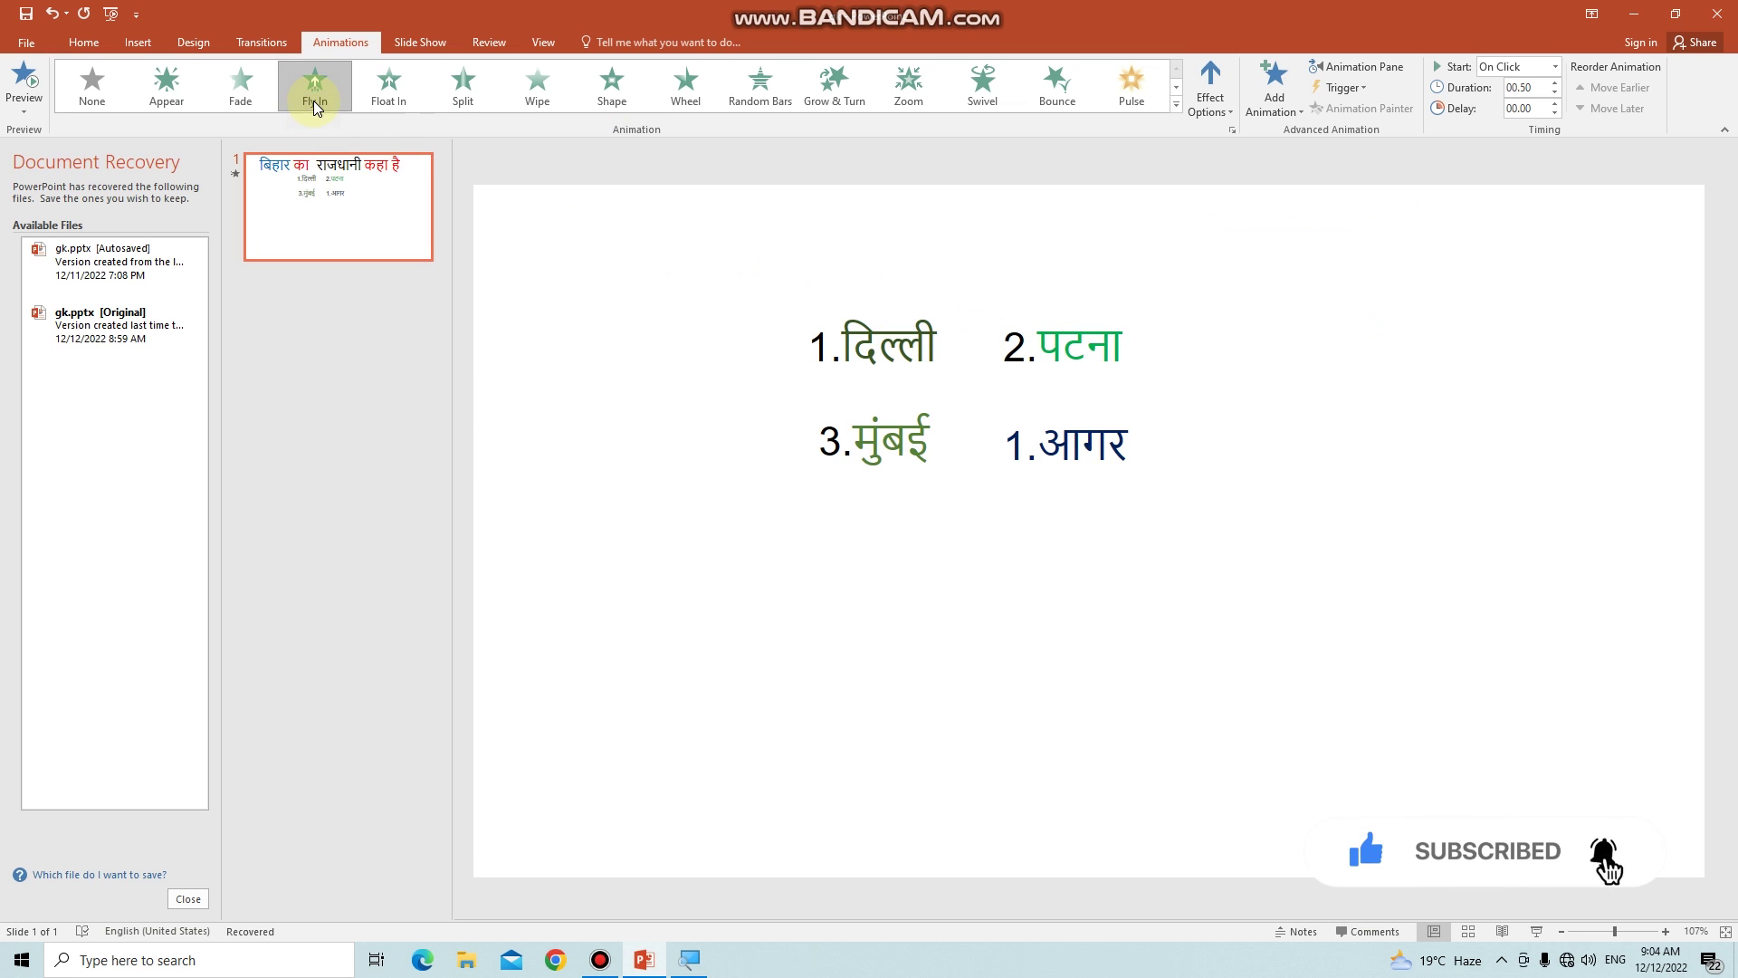
pyautogui.click(387, 99)
pyautogui.click(315, 90)
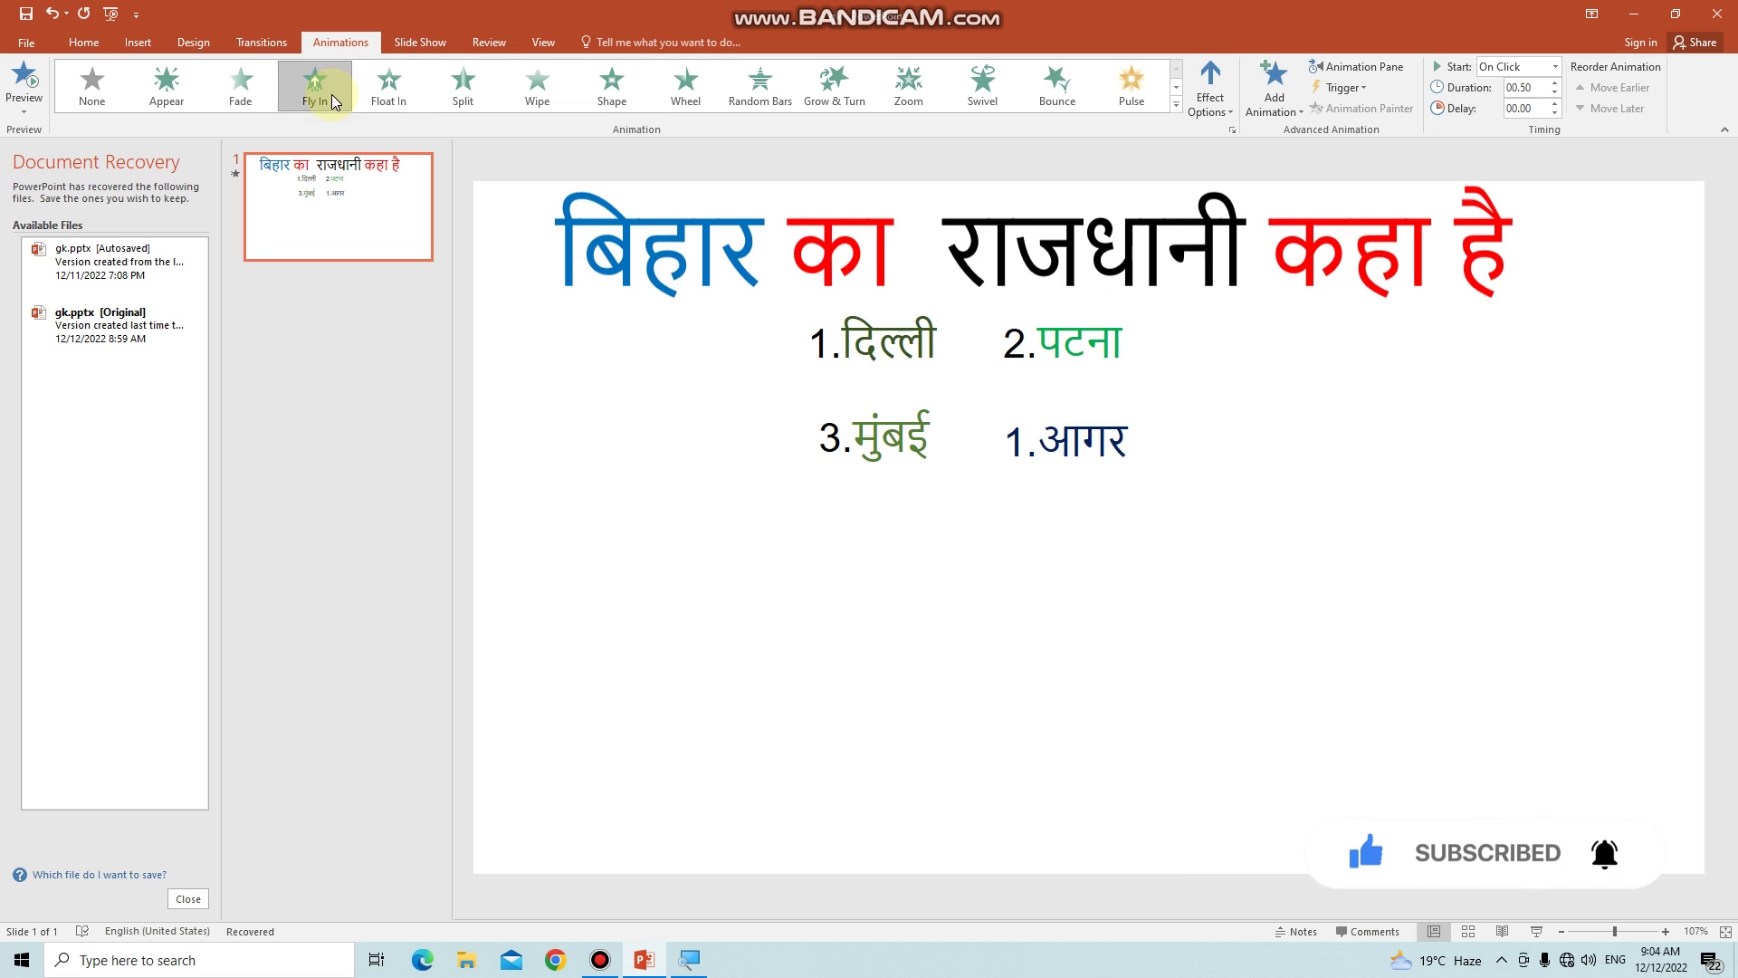
pyautogui.click(671, 91)
pyautogui.click(608, 98)
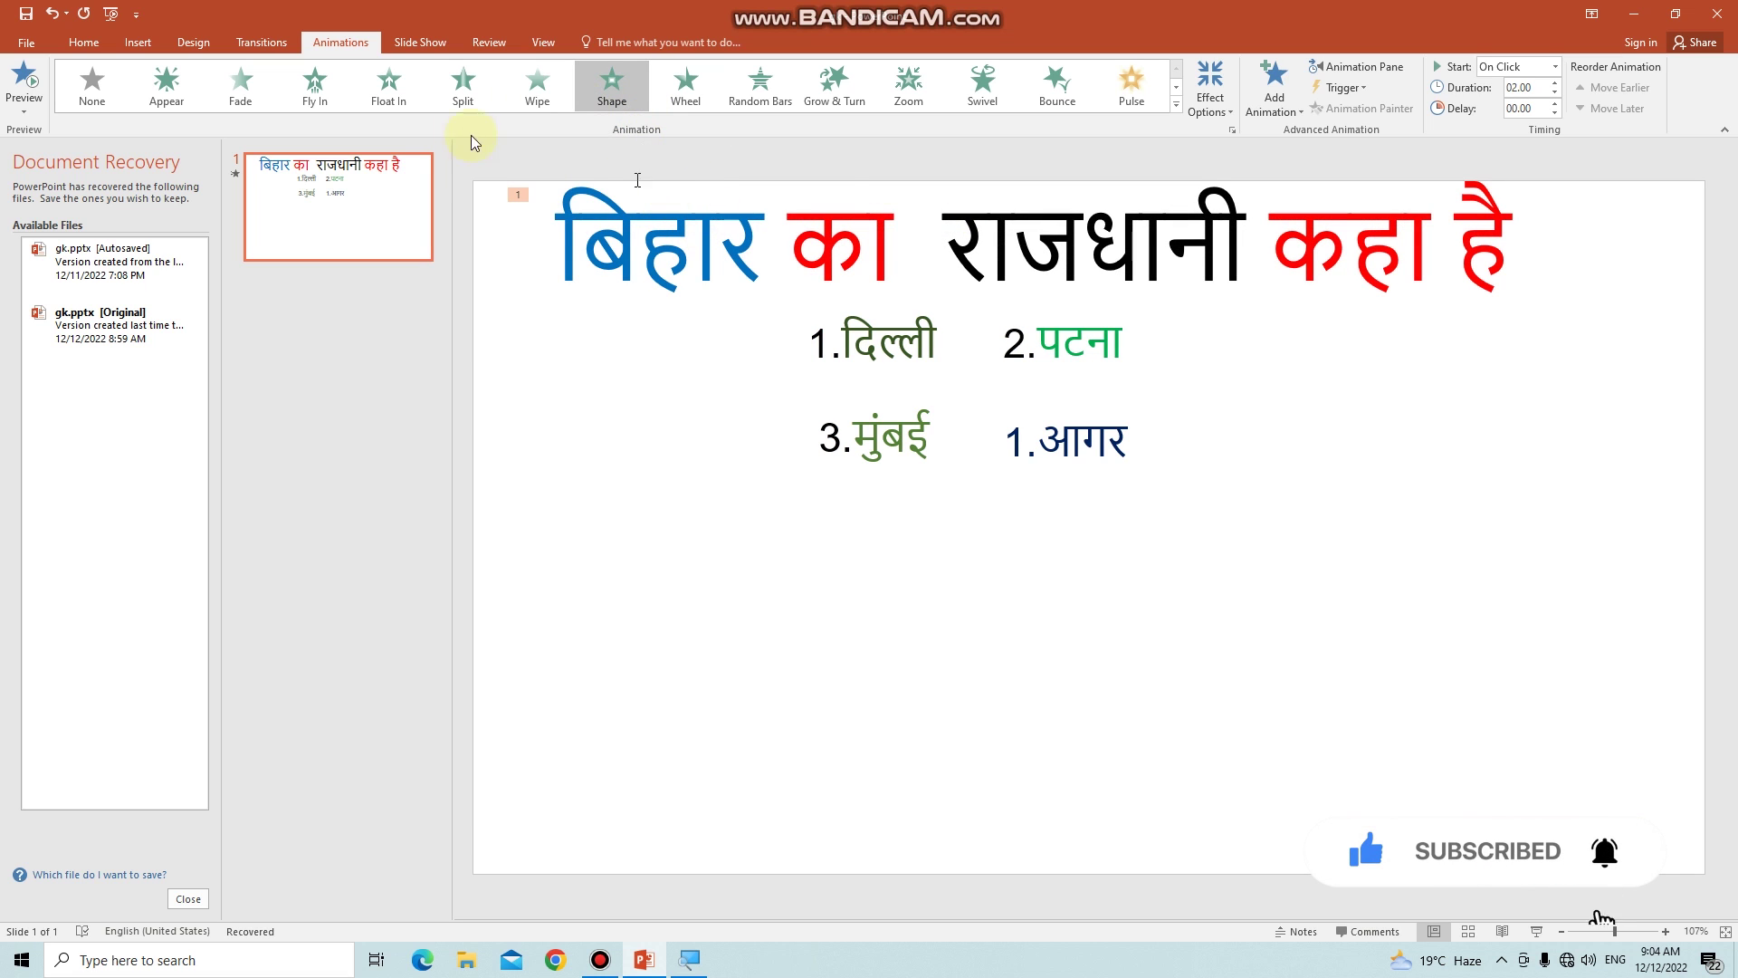
pyautogui.click(950, 336)
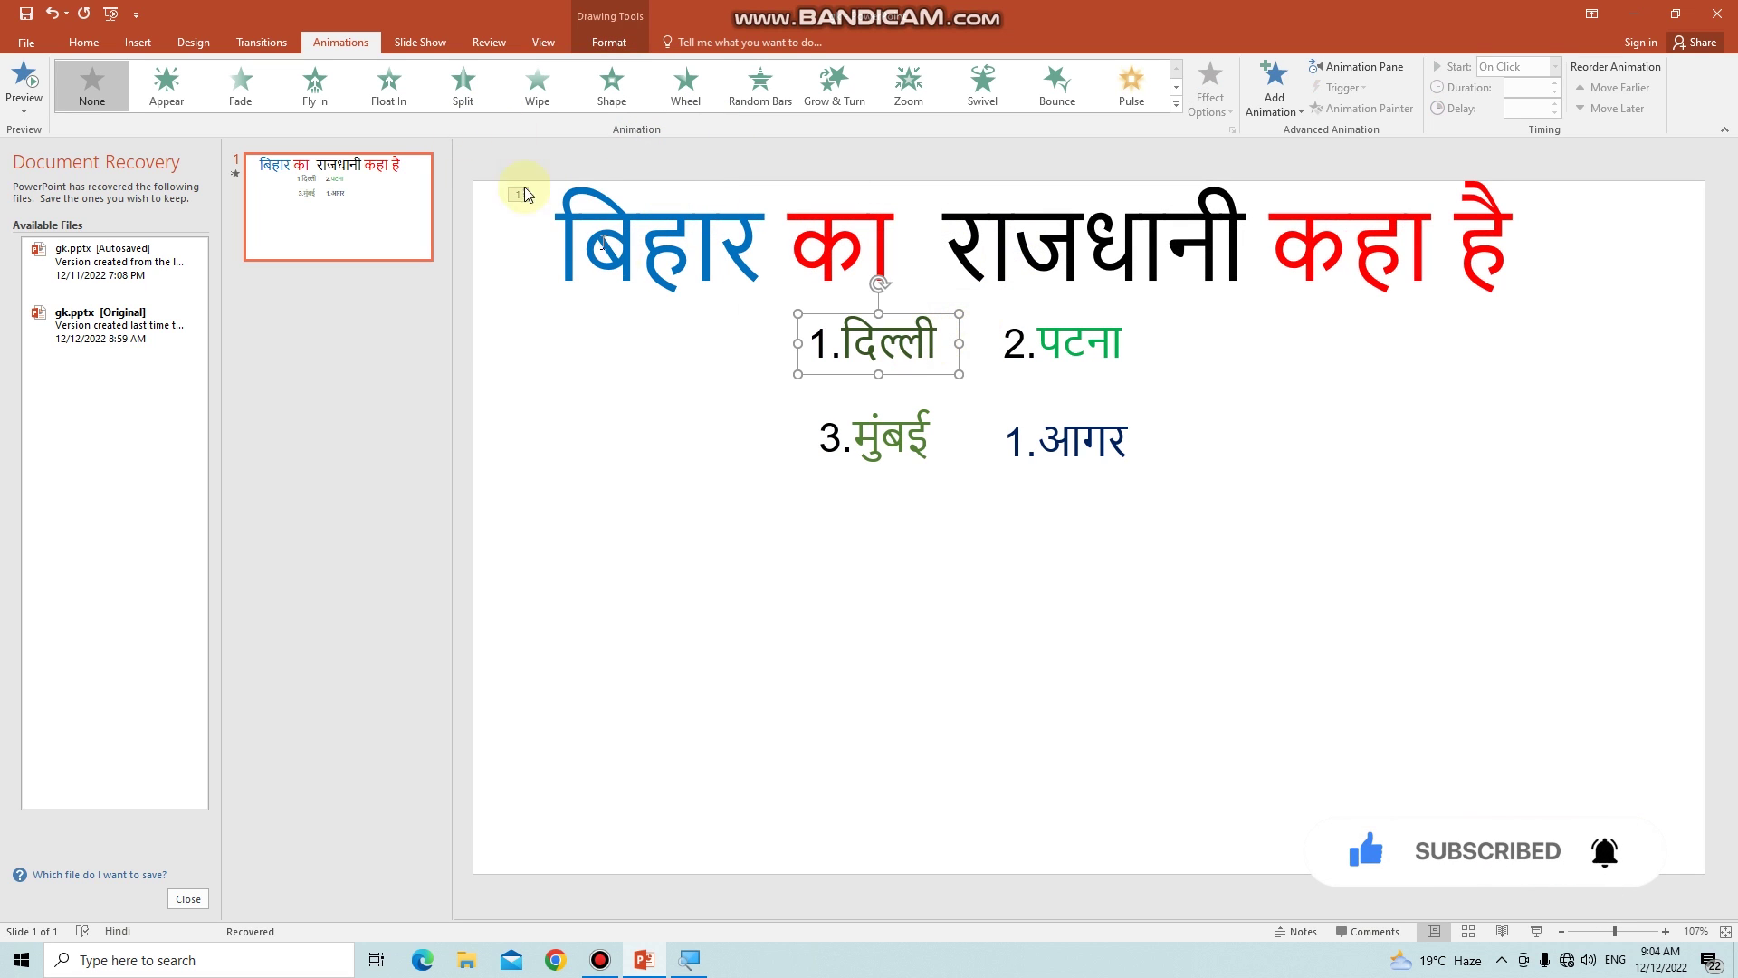
# - Apply Fly In to 1.दिल्ली, 2.पटना and 3.मुंबई, and Split to 1.आगर
pyautogui.click(299, 104)
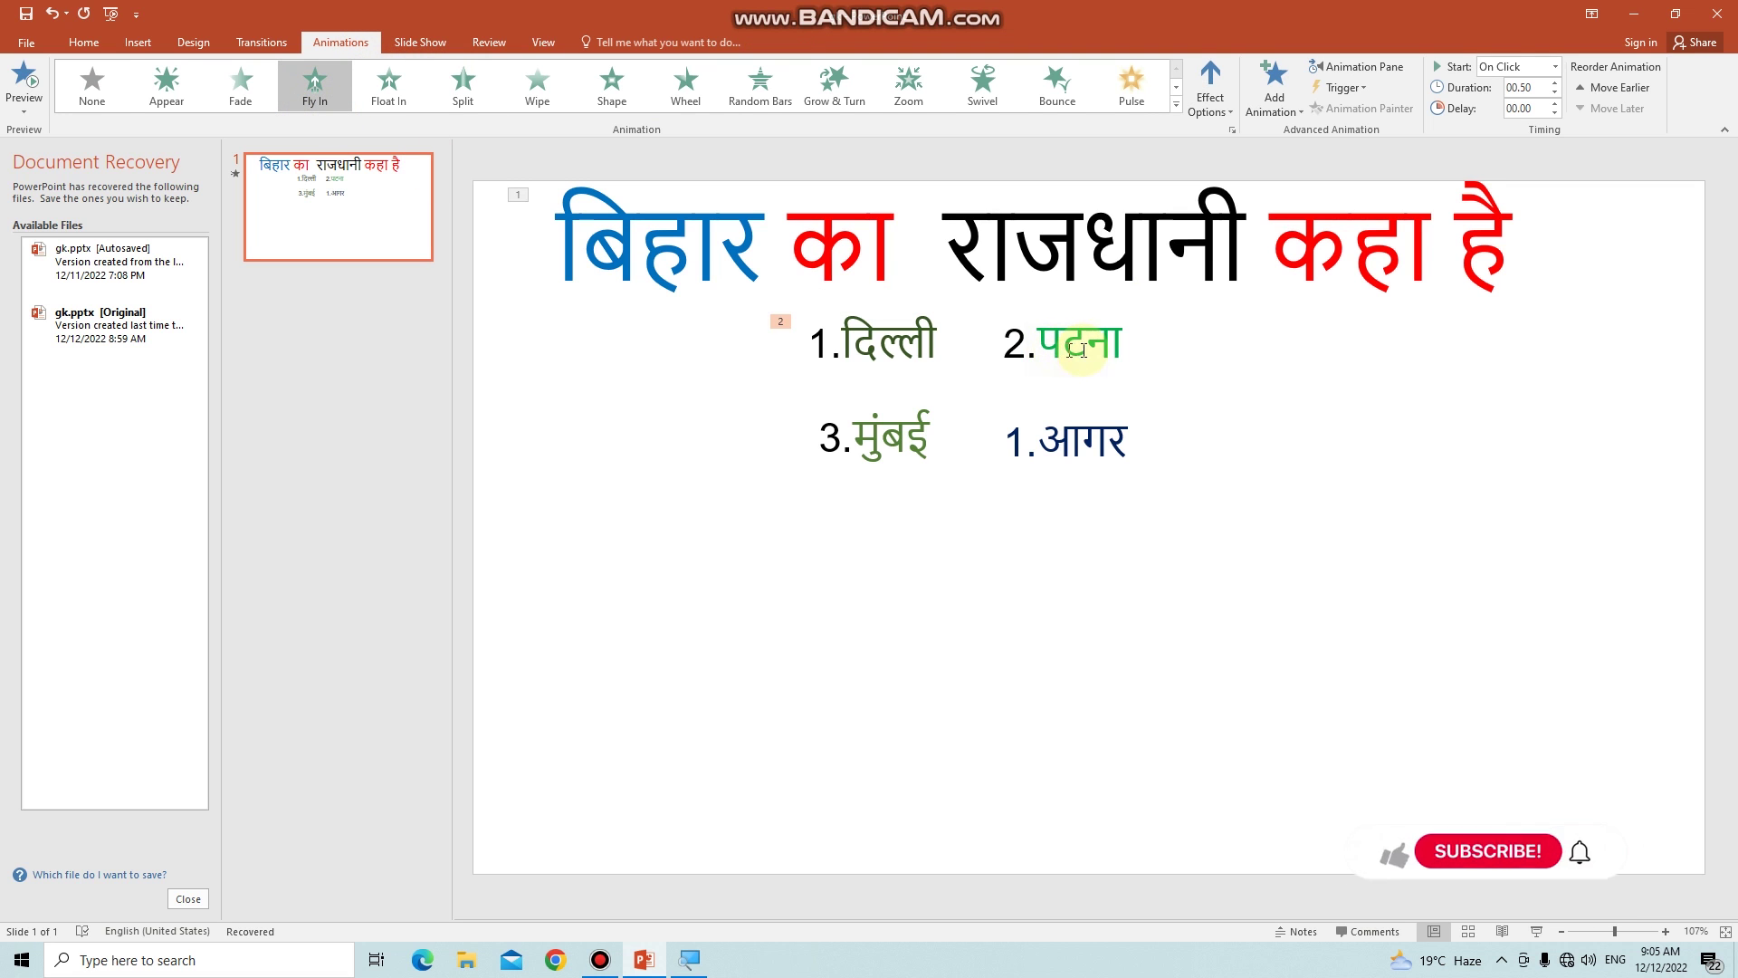
pyautogui.click(1077, 349)
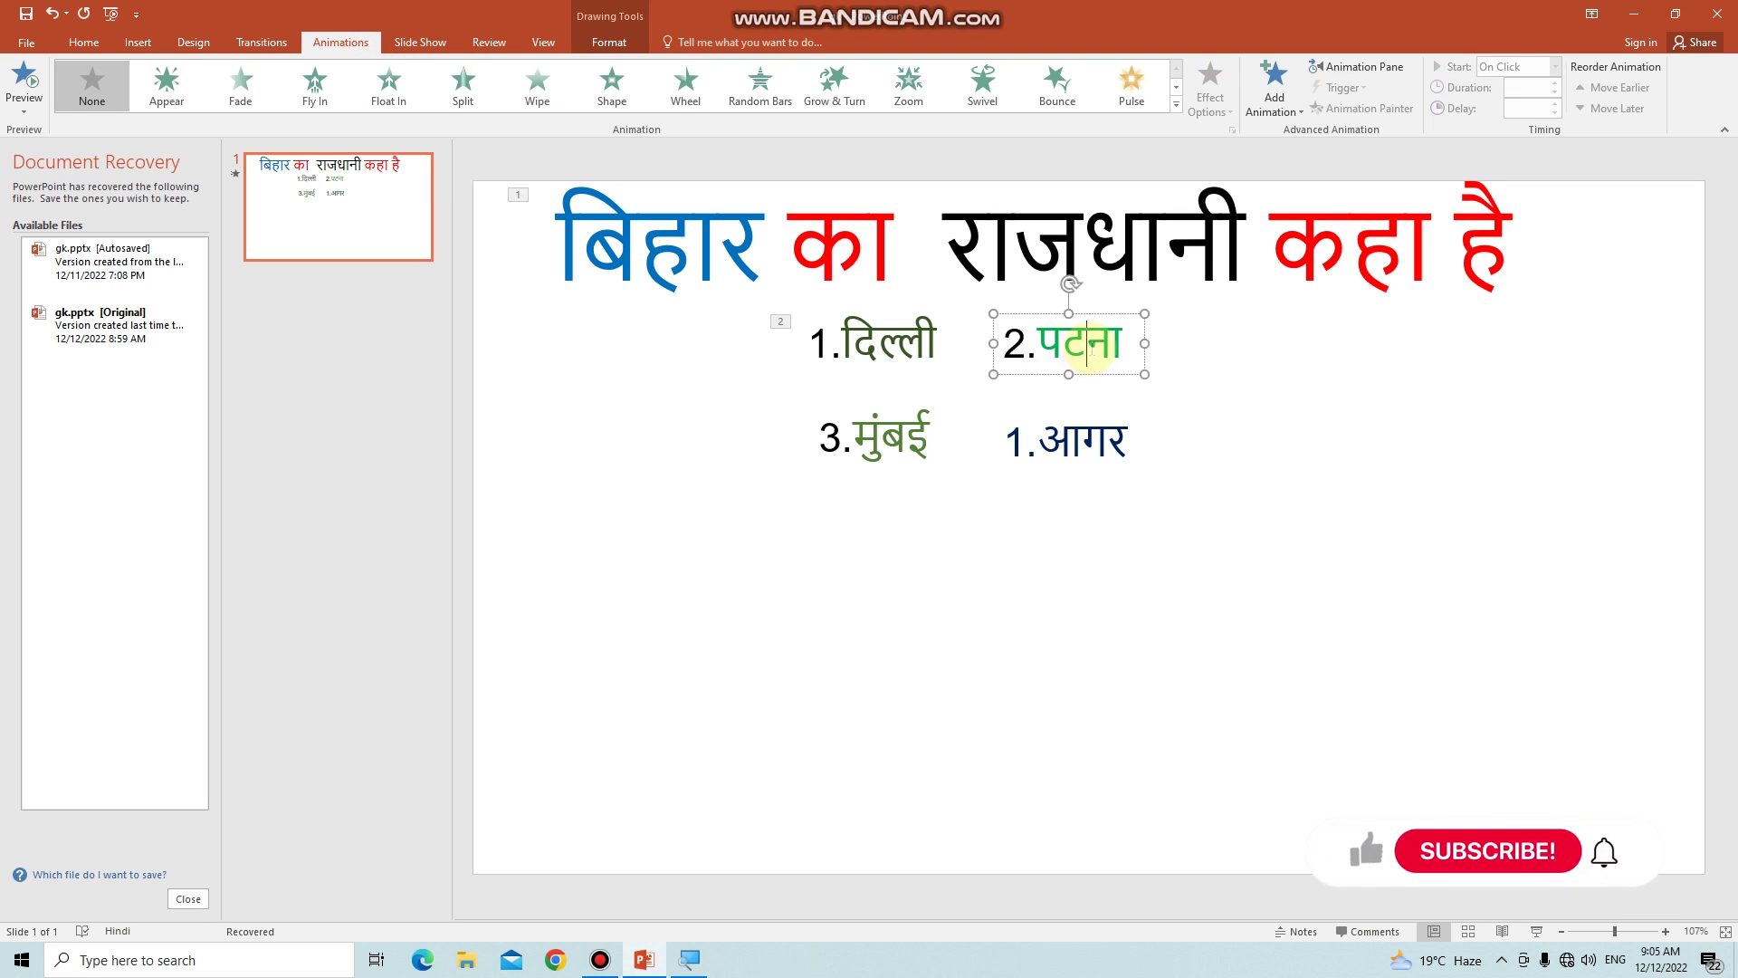
pyautogui.click(332, 82)
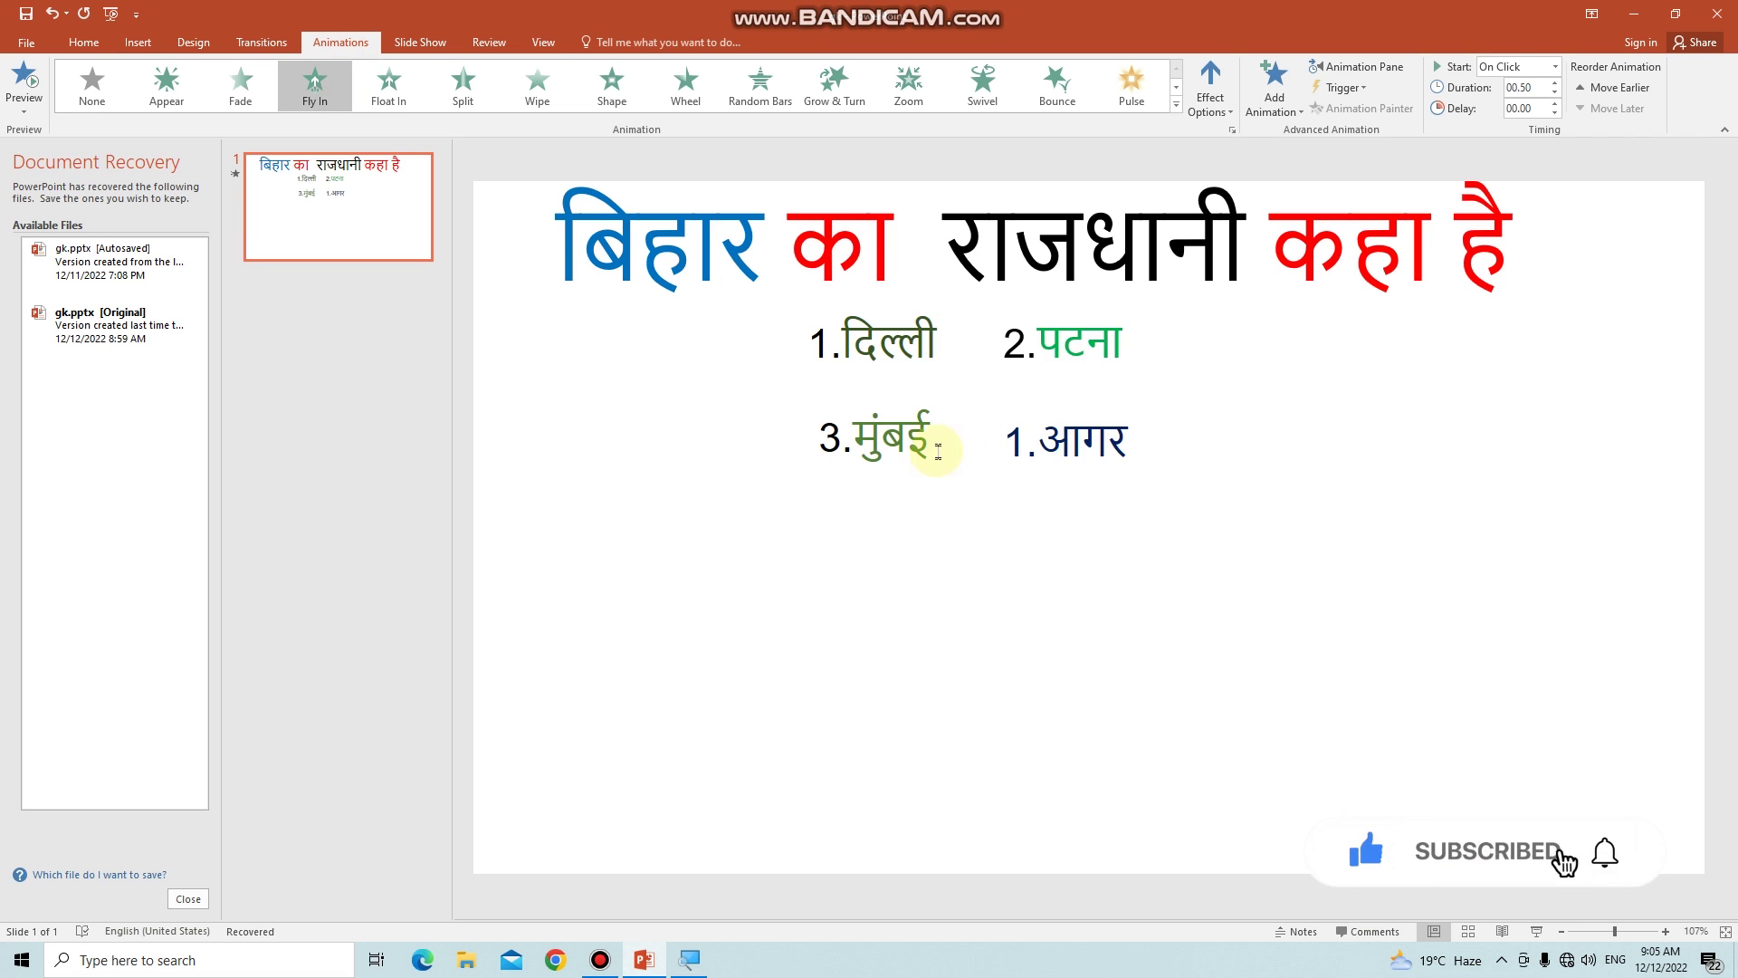
pyautogui.click(938, 450)
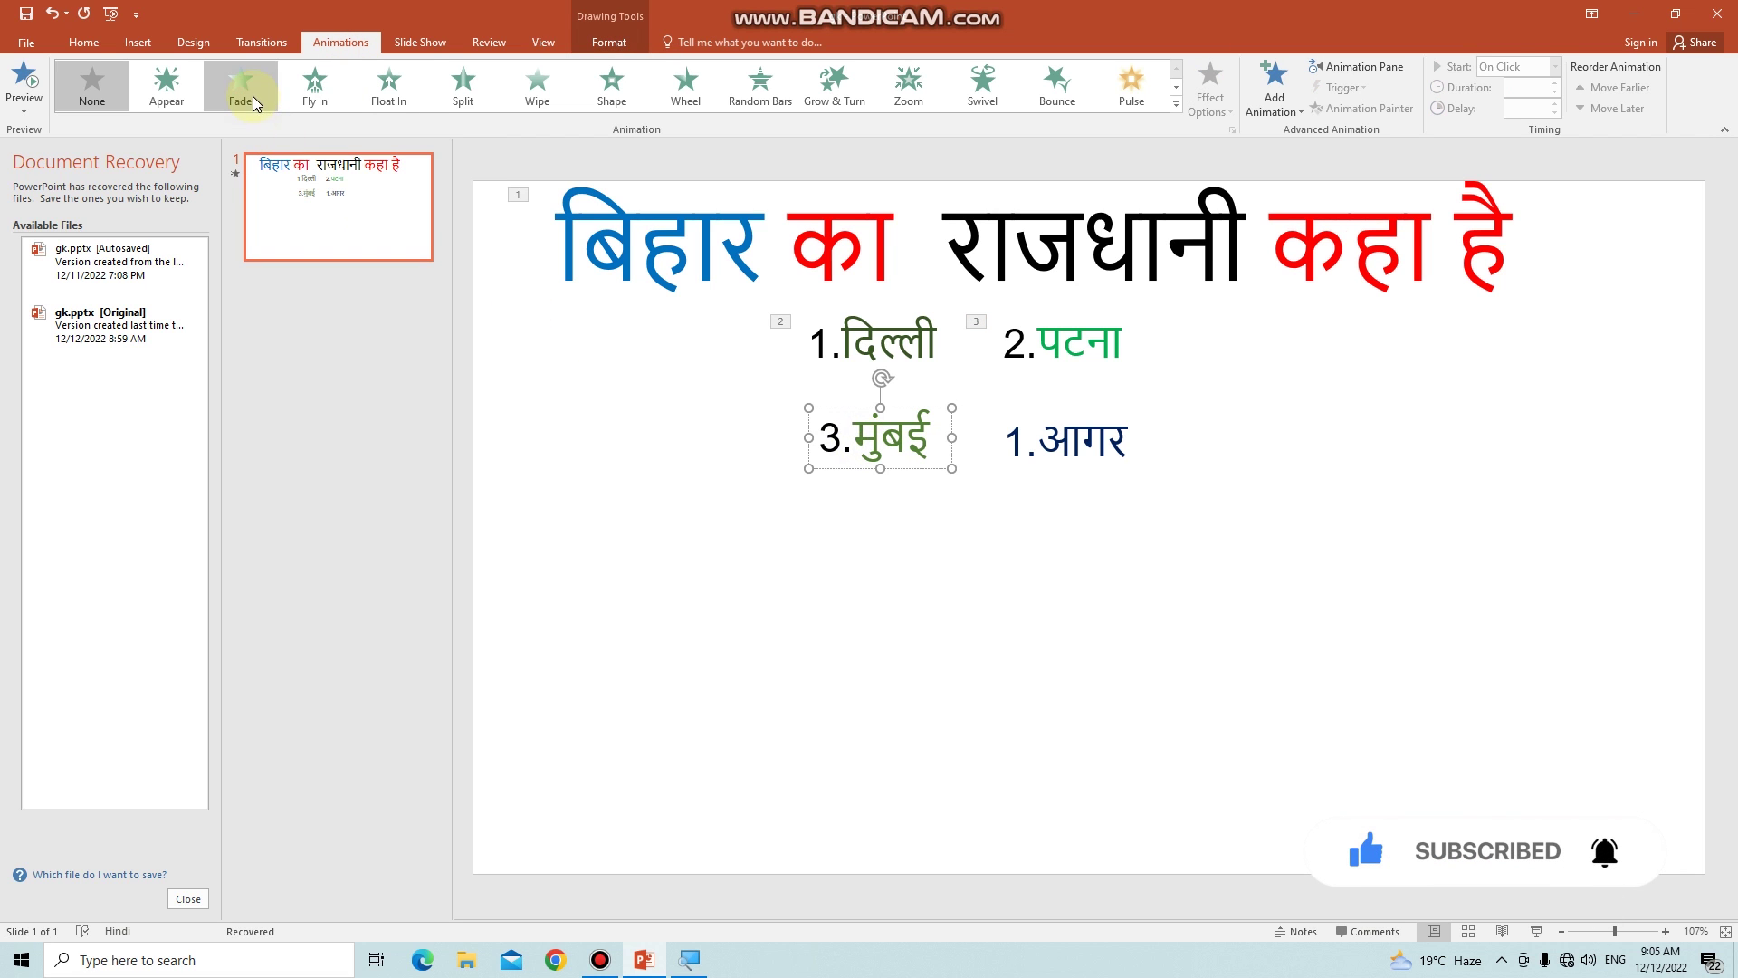
pyautogui.click(317, 83)
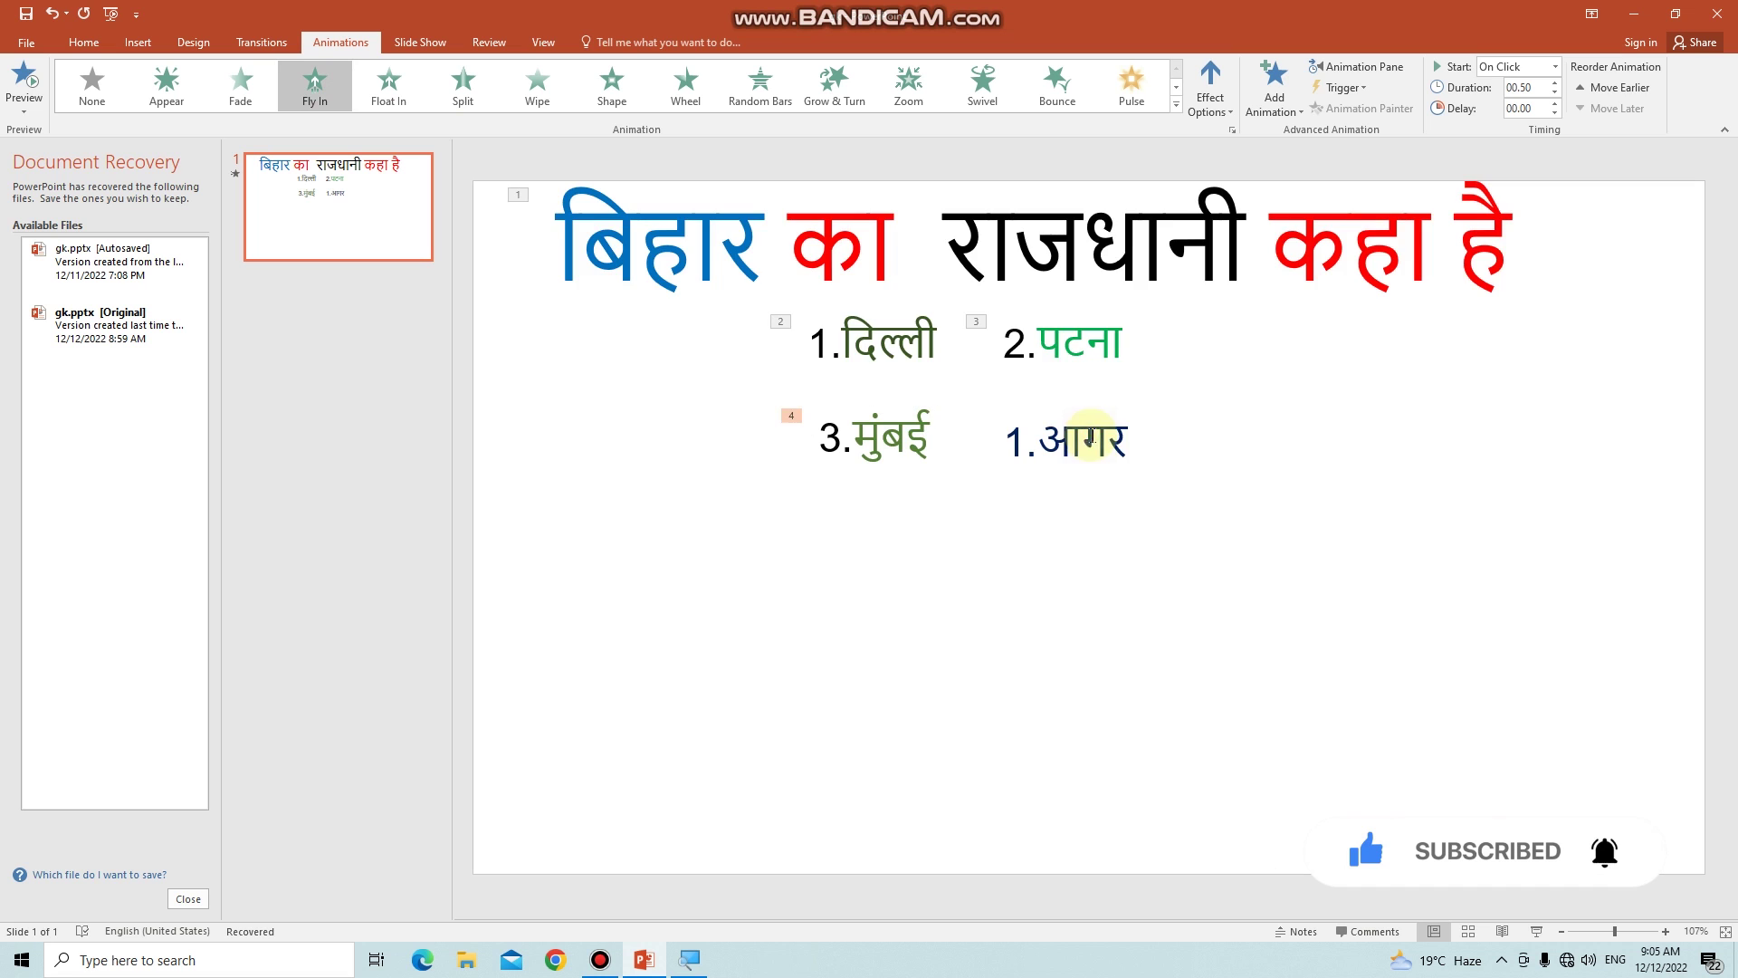
pyautogui.click(1091, 436)
pyautogui.click(464, 86)
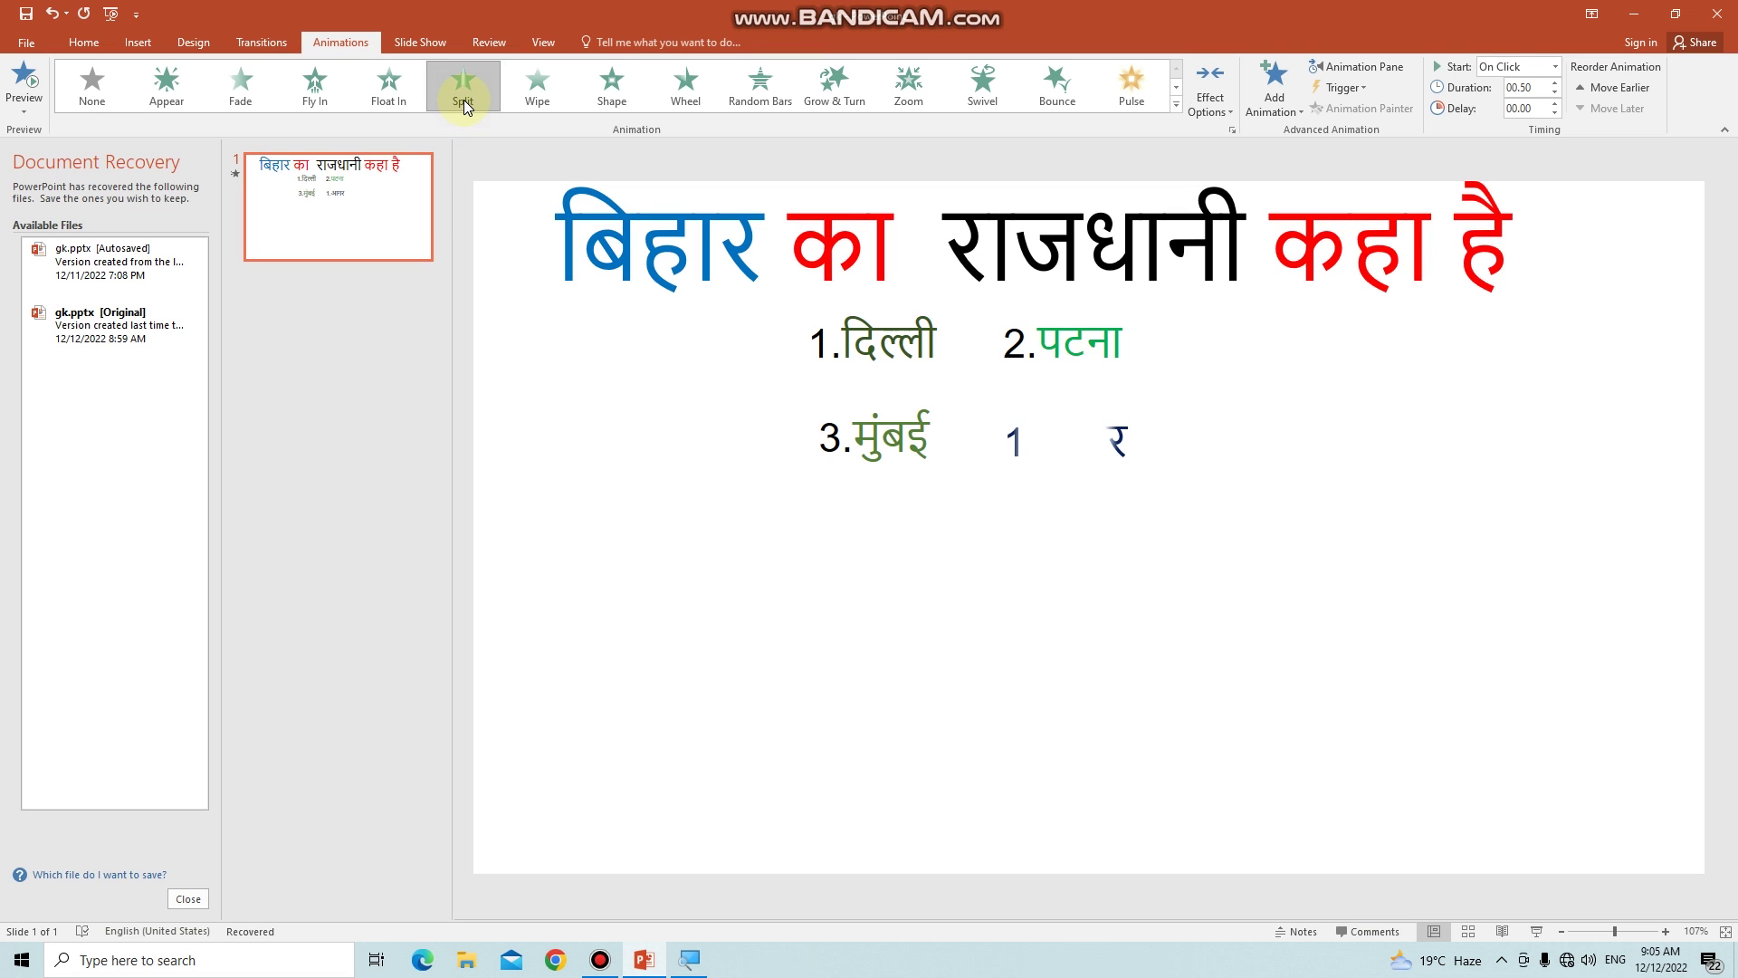
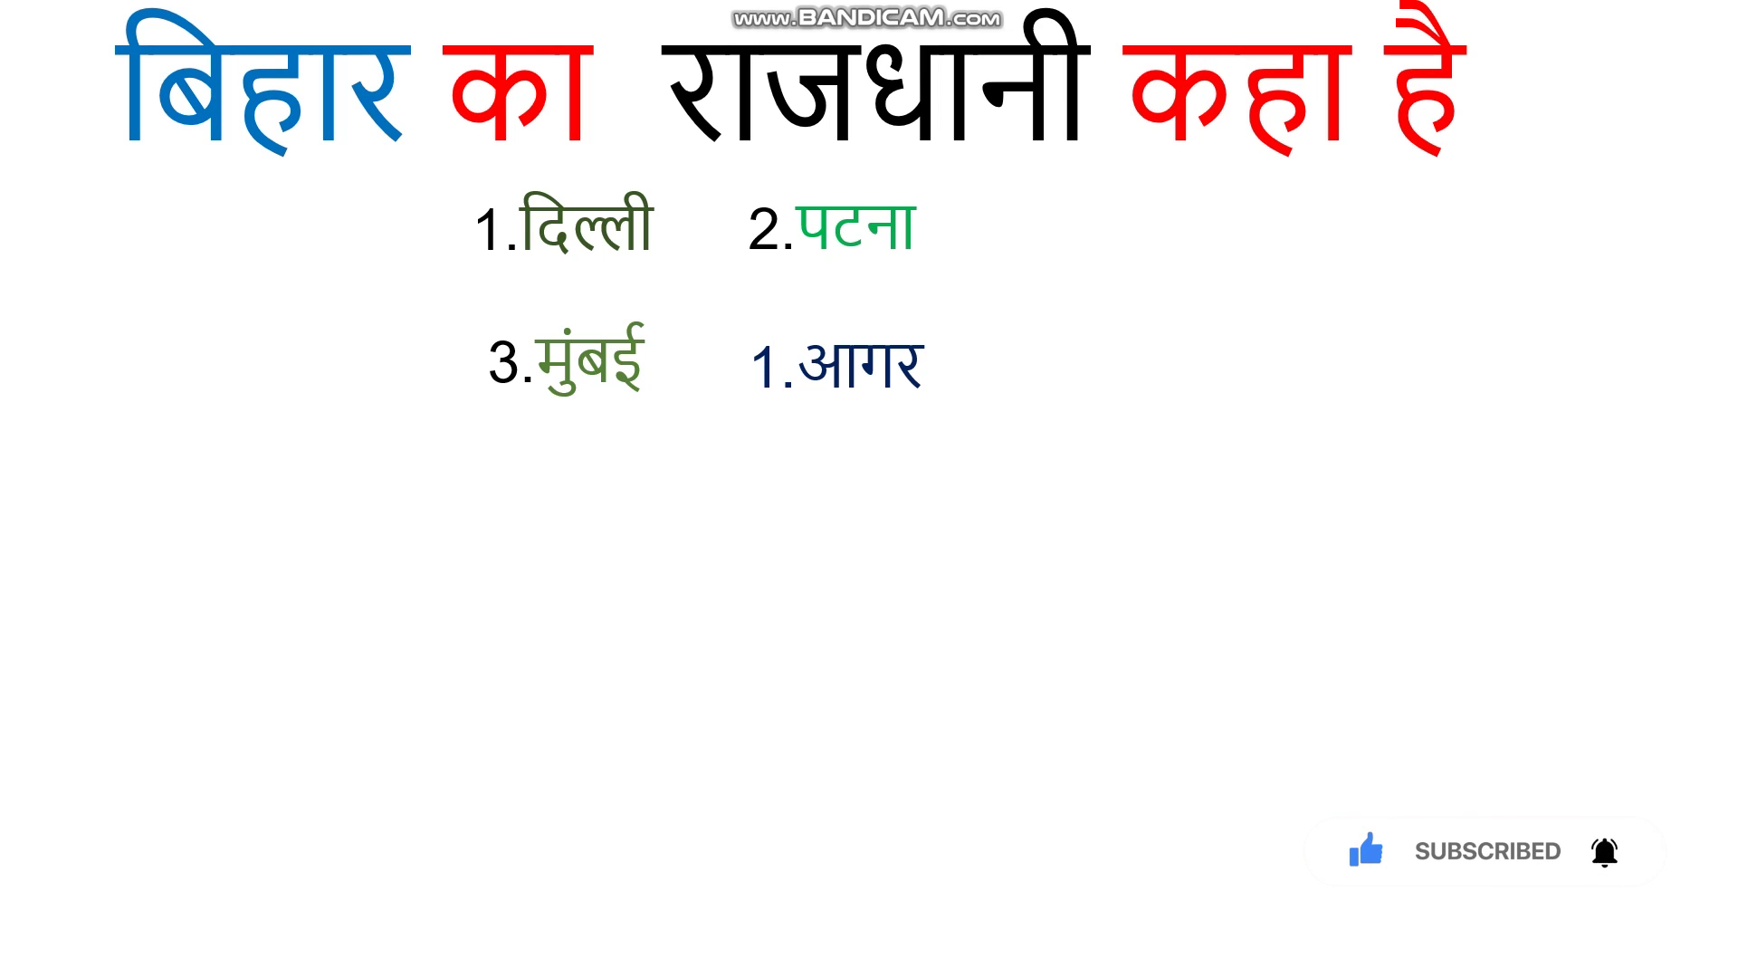
# - Exit the slideshow back to the Bihar capital quiz slide with nothing selected
pyautogui.press('Escape')
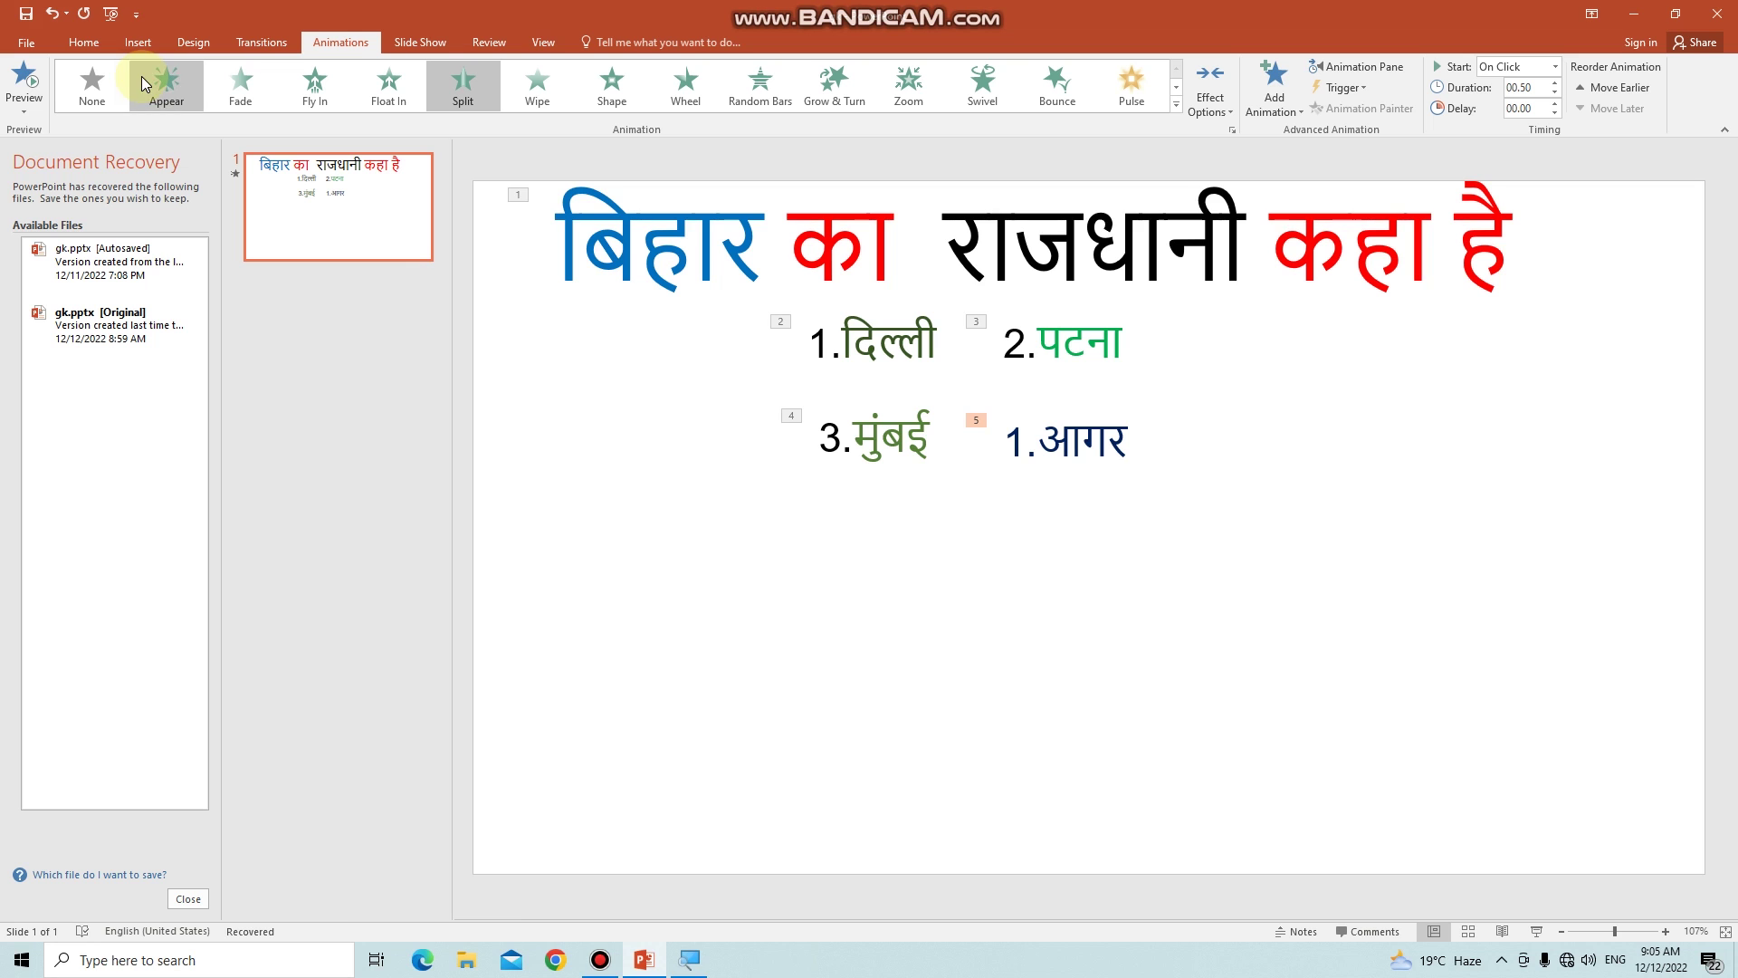
pyautogui.click(1159, 363)
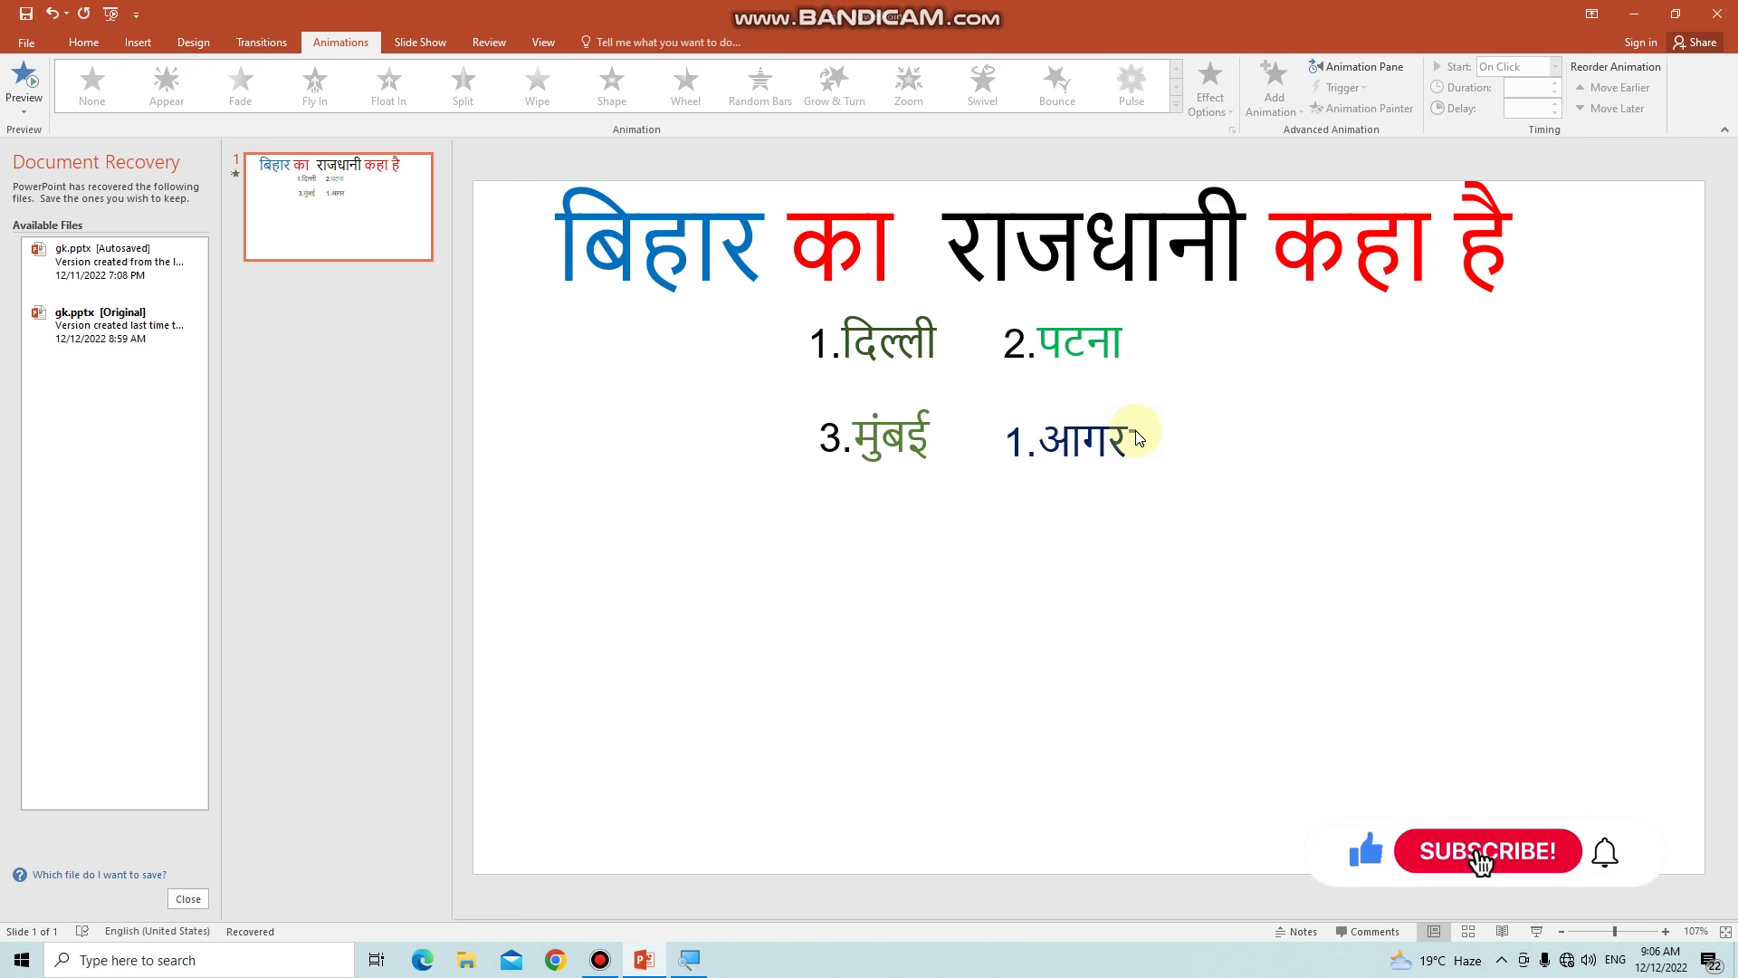
pyautogui.click(1039, 432)
pyautogui.moveTo(1120, 442); pyautogui.dragTo(1050, 444)
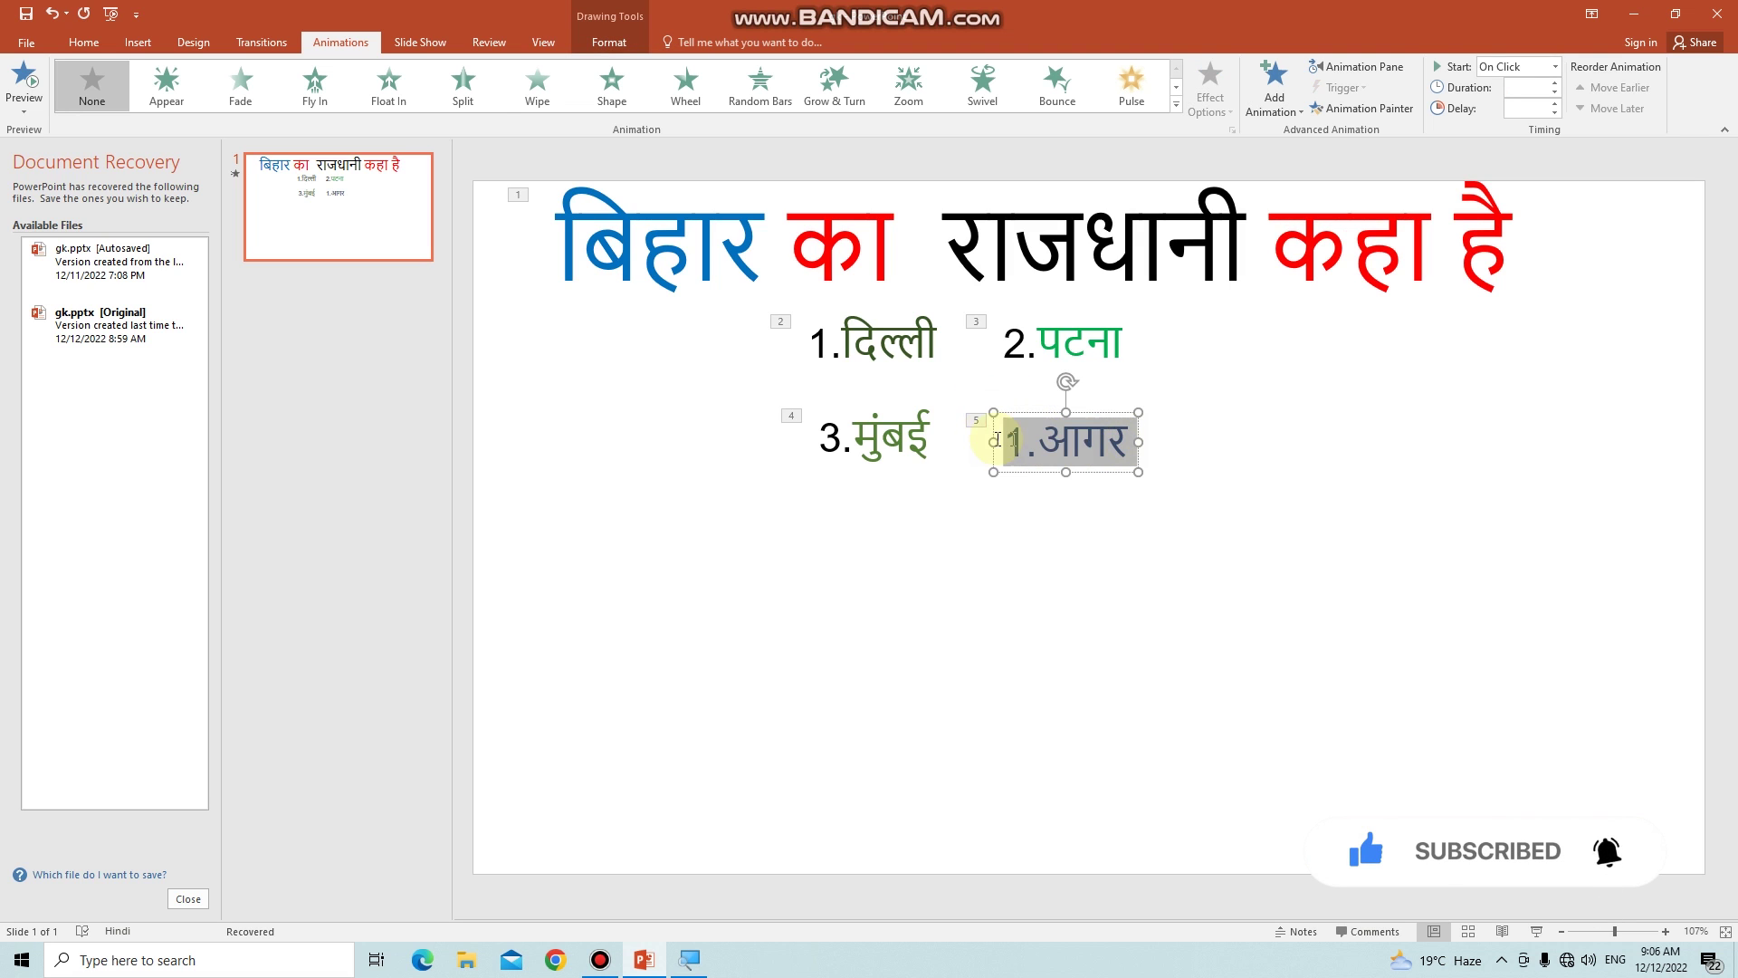
pyautogui.rightClick(1078, 444)
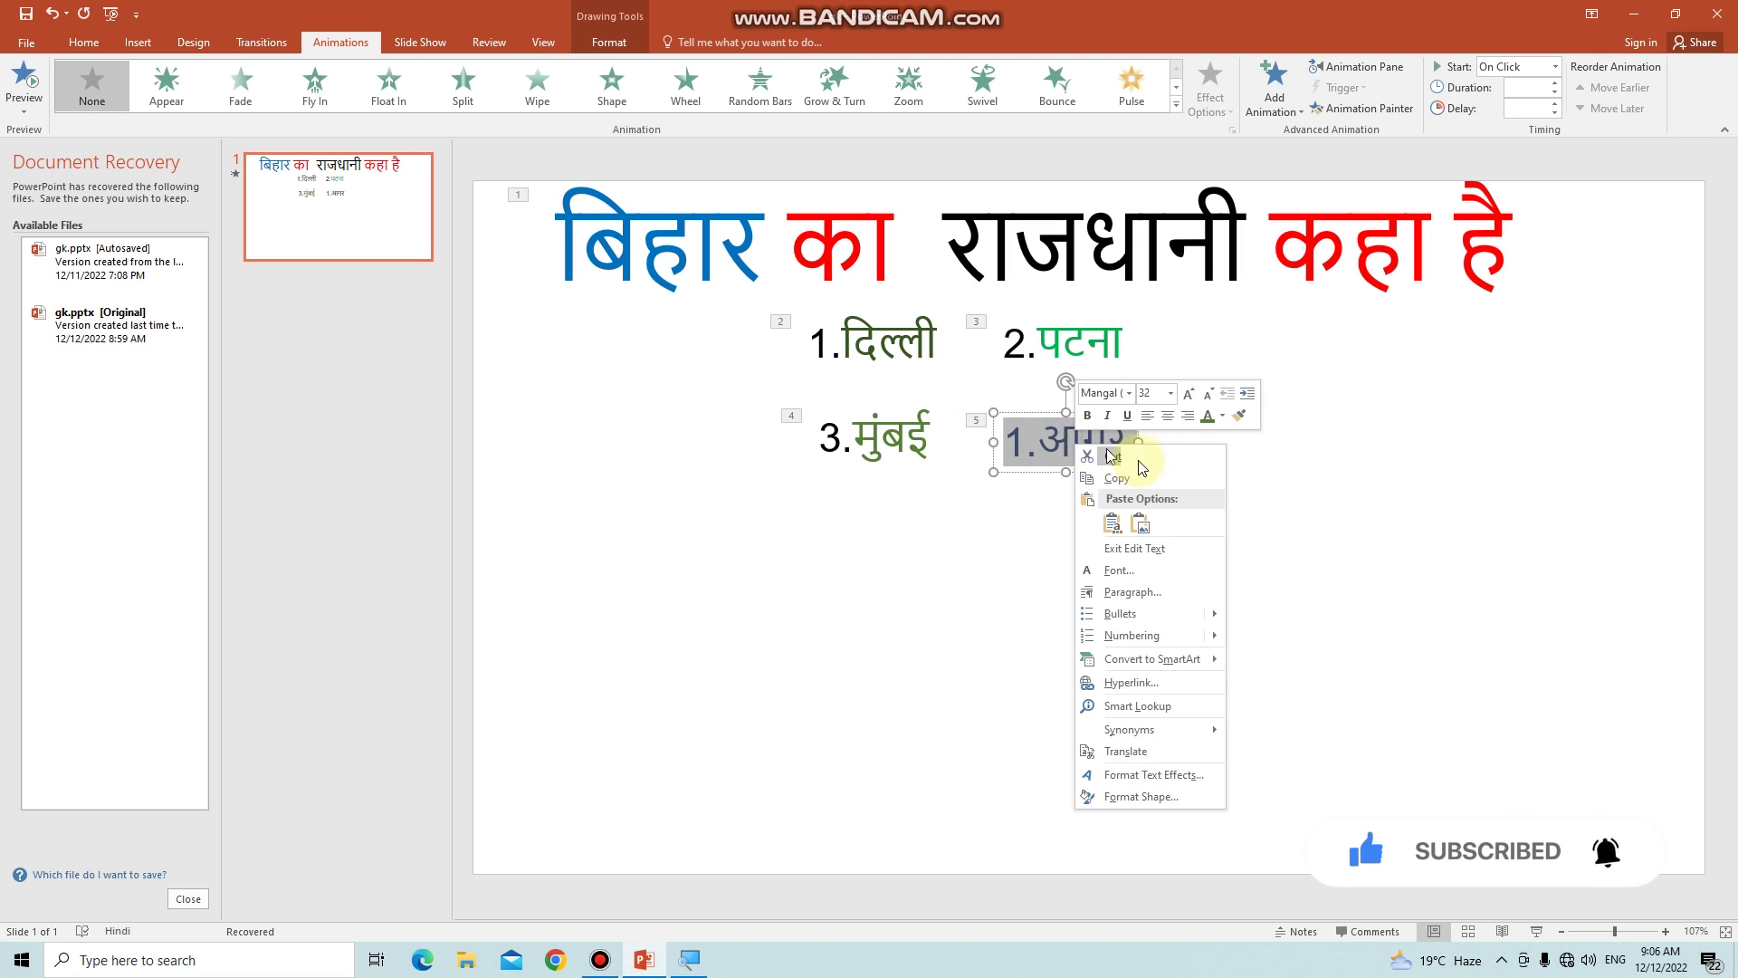
pyautogui.click(1146, 486)
pyautogui.rightClick(936, 605)
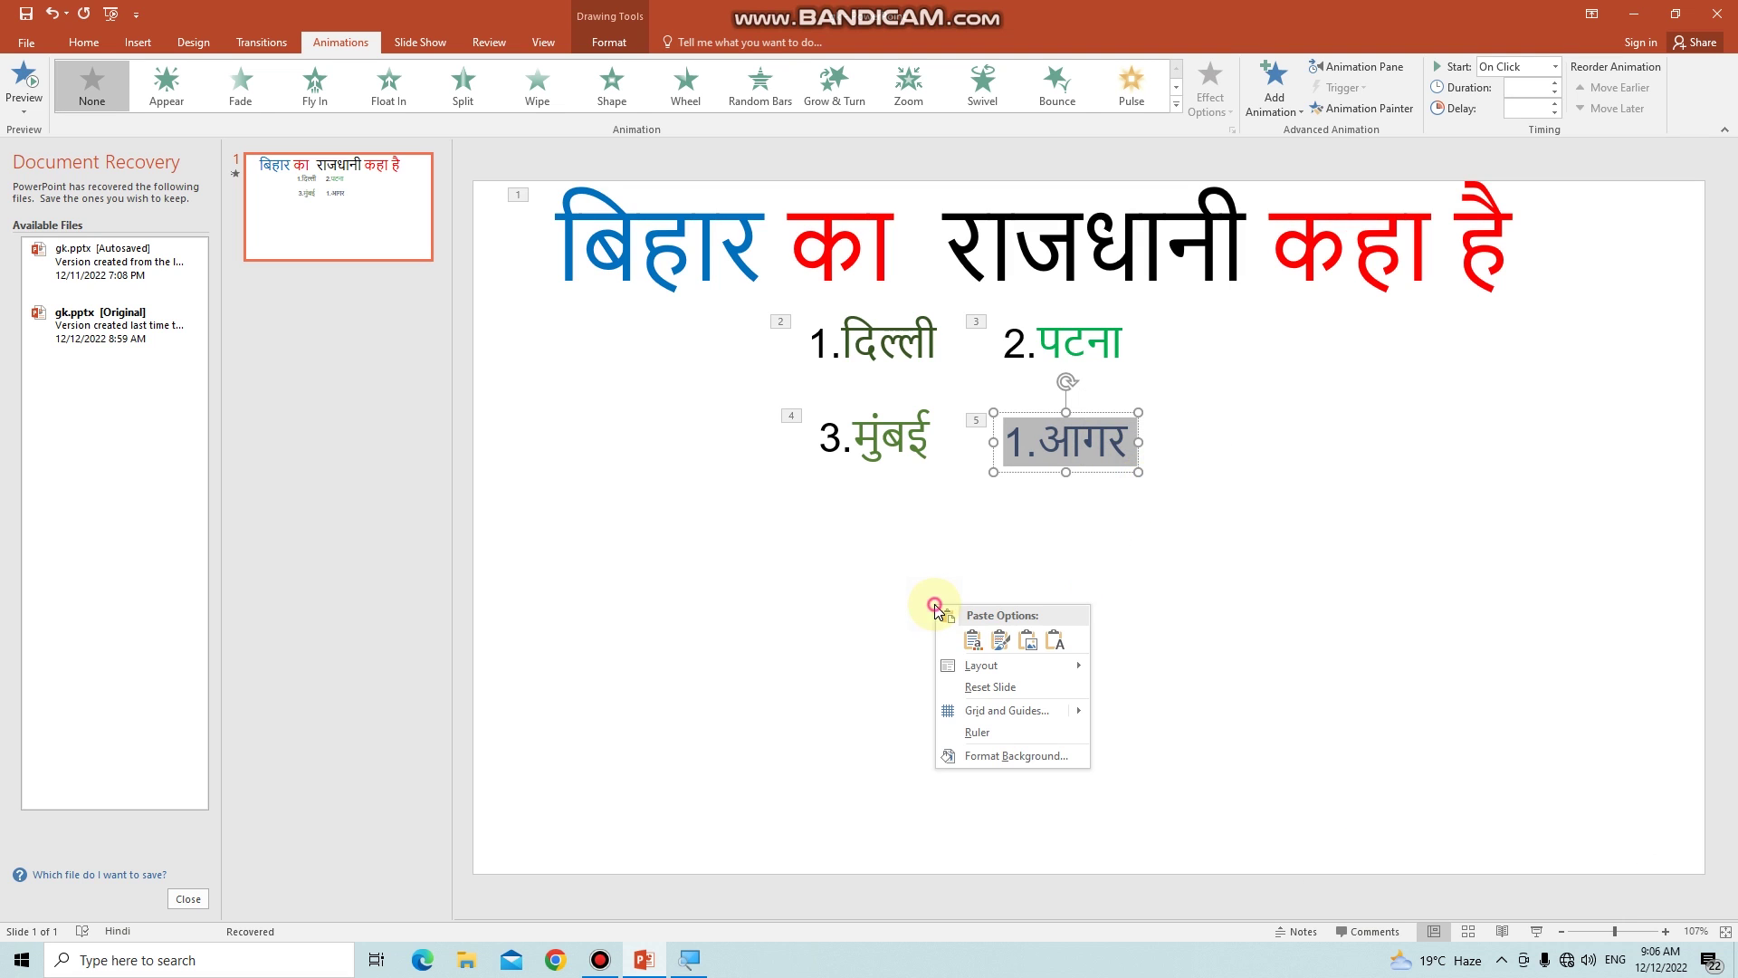
pyautogui.click(1001, 642)
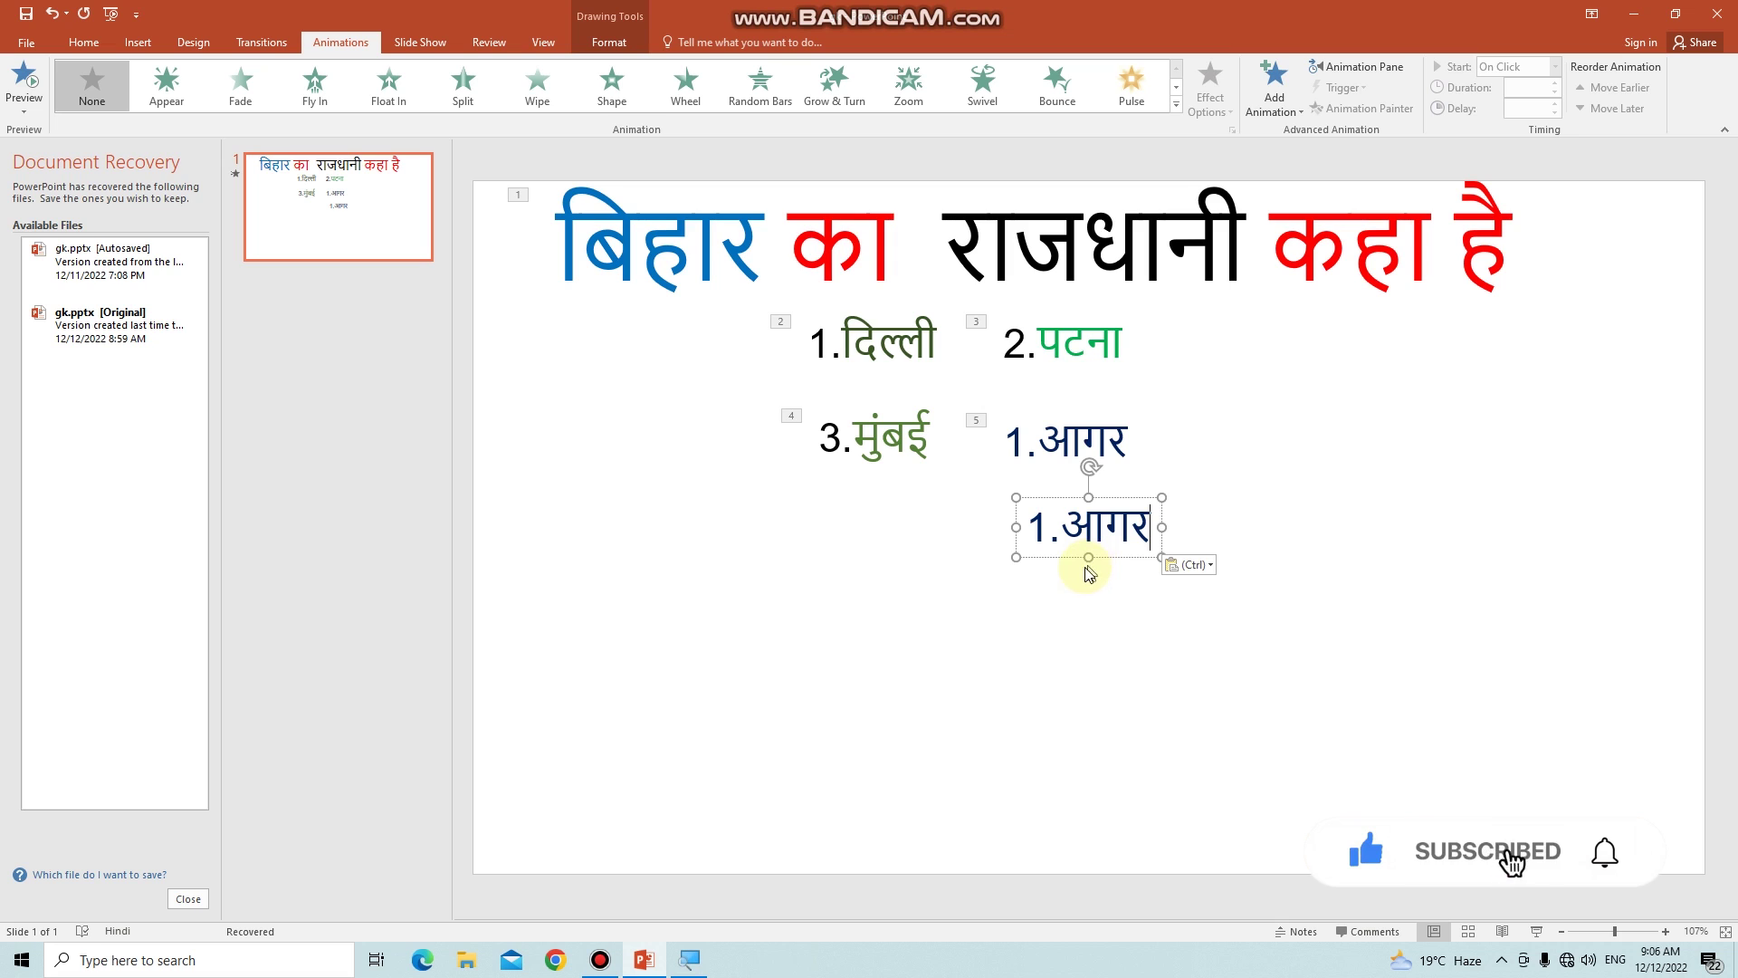
pyautogui.moveTo(1087, 557); pyautogui.dragTo(931, 609)
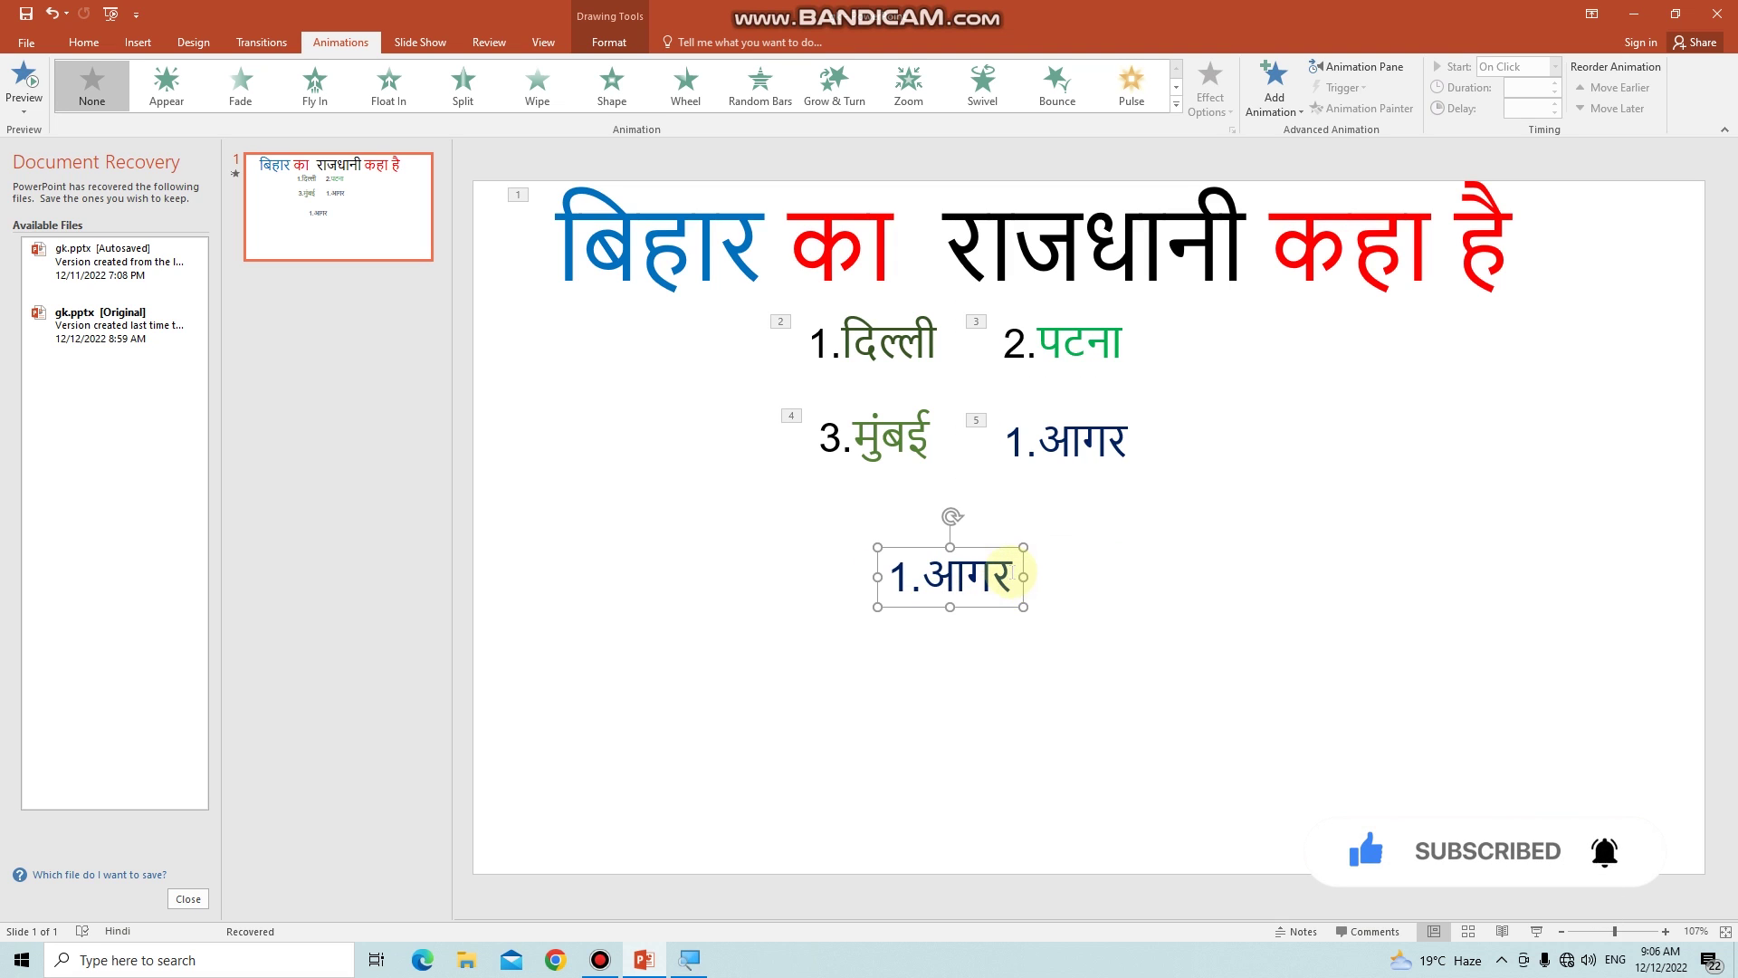
pyautogui.tripleClick(991, 572)
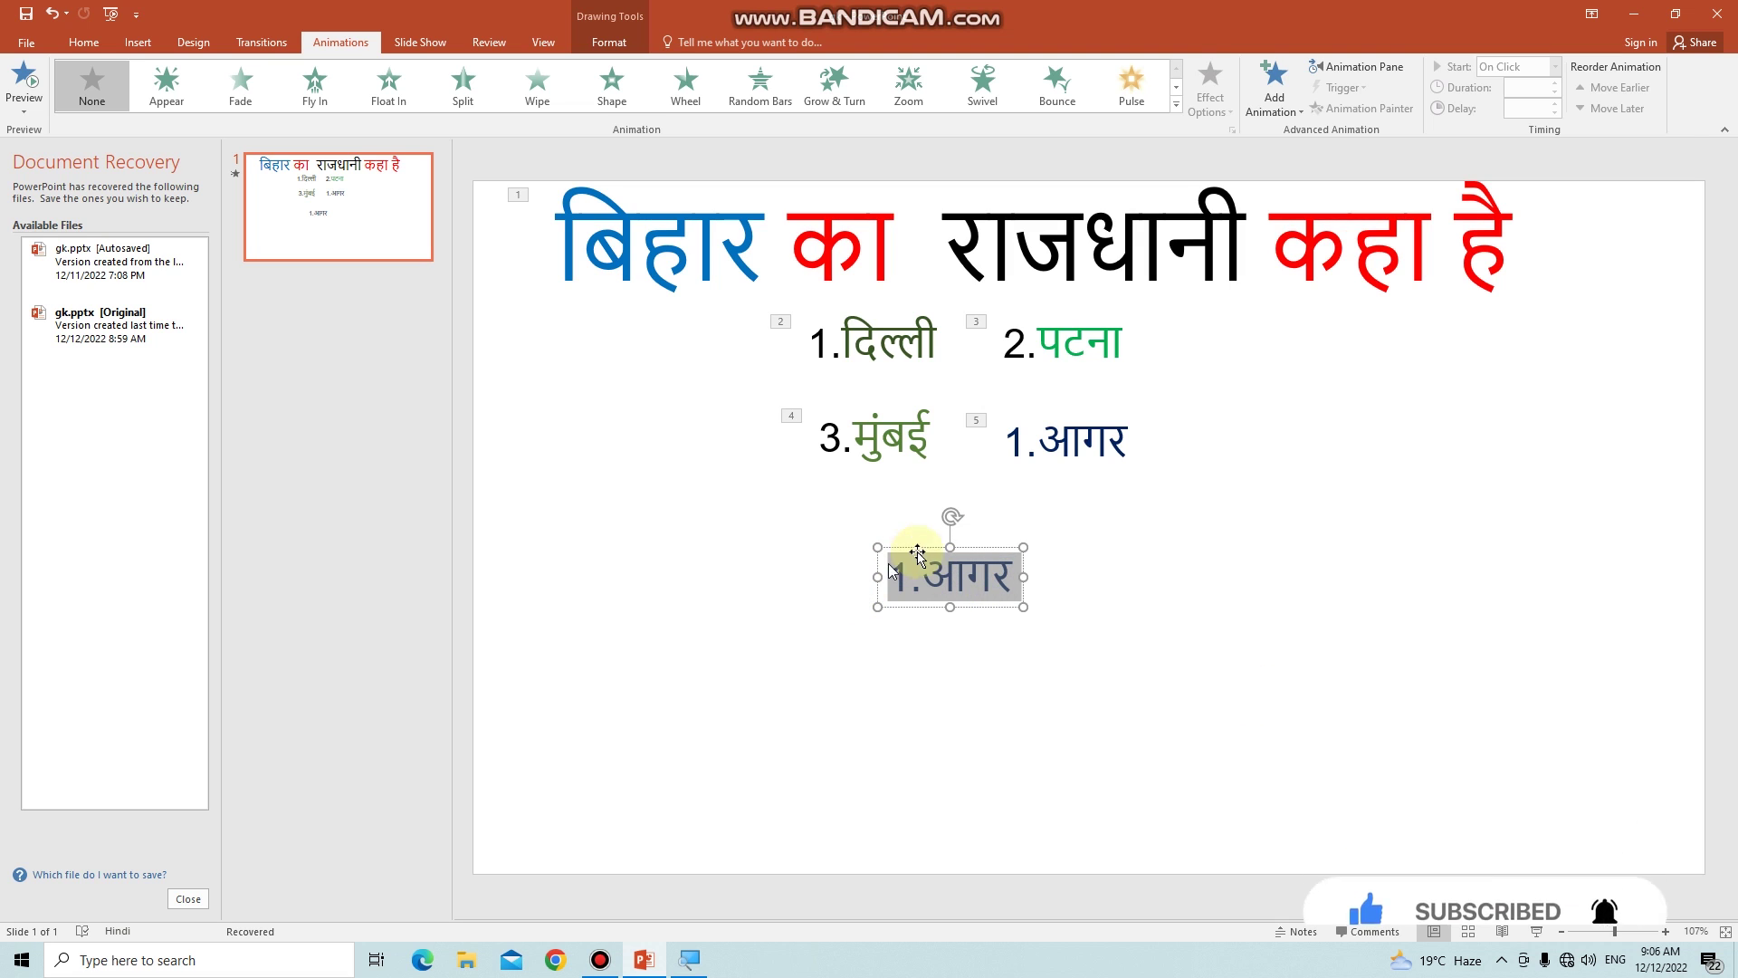
pyautogui.click(968, 584)
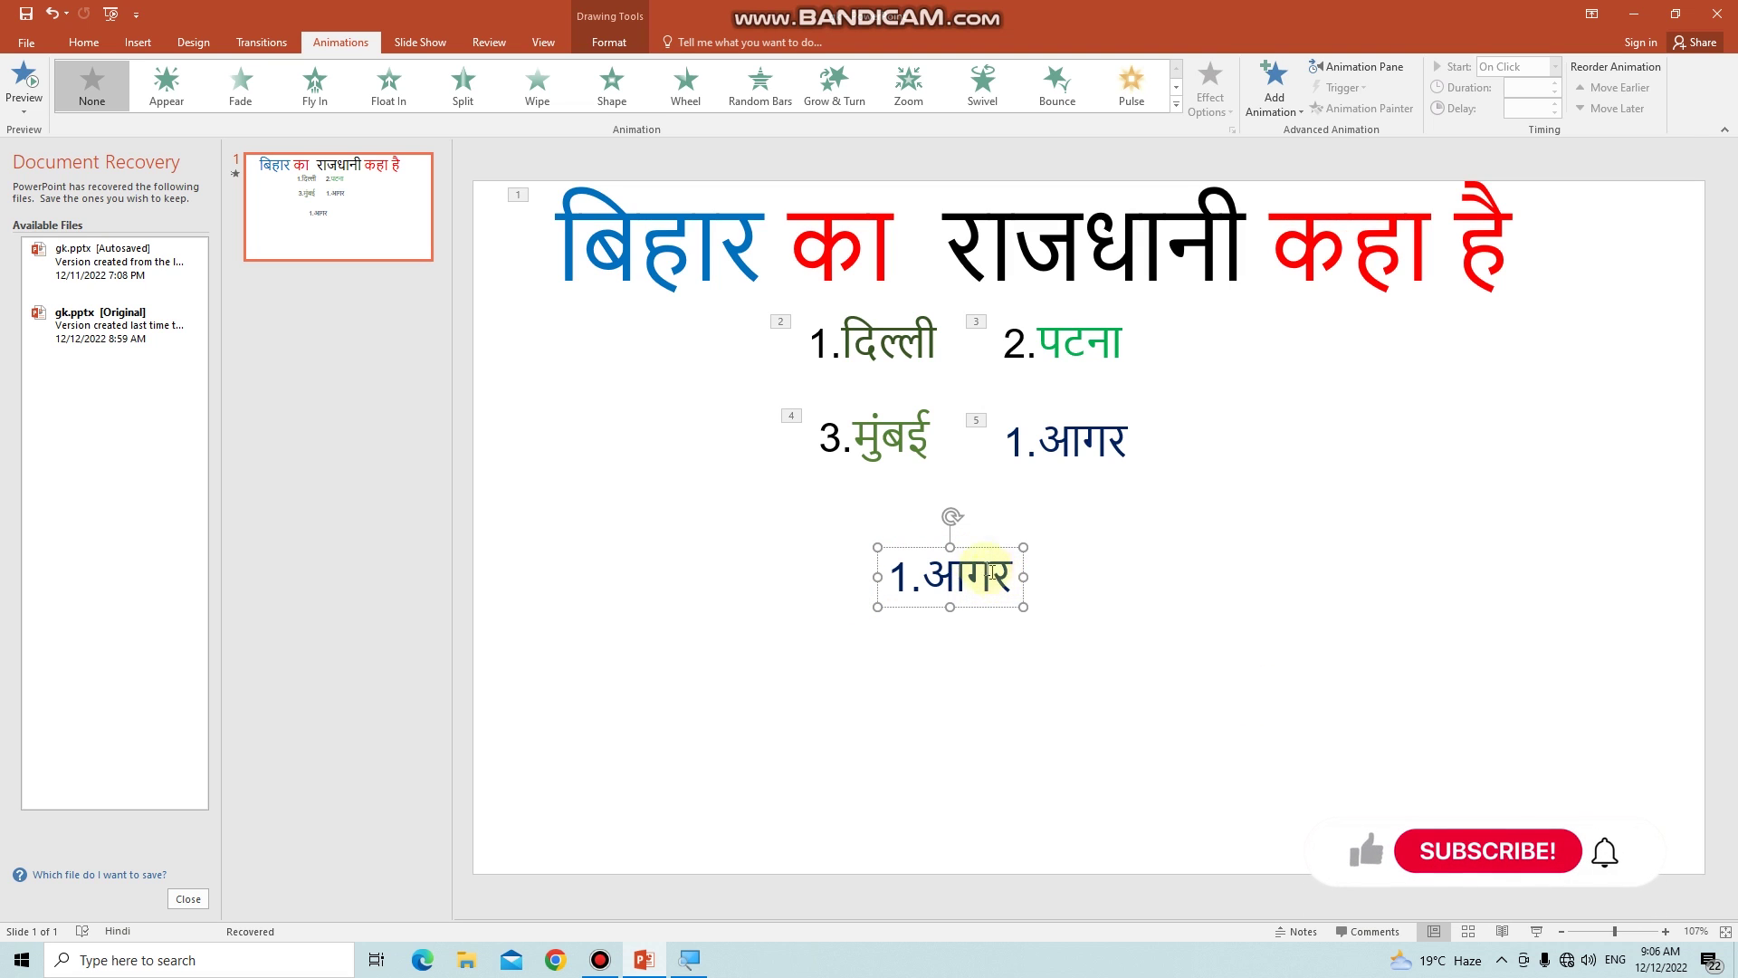
pyautogui.rightClick(962, 579)
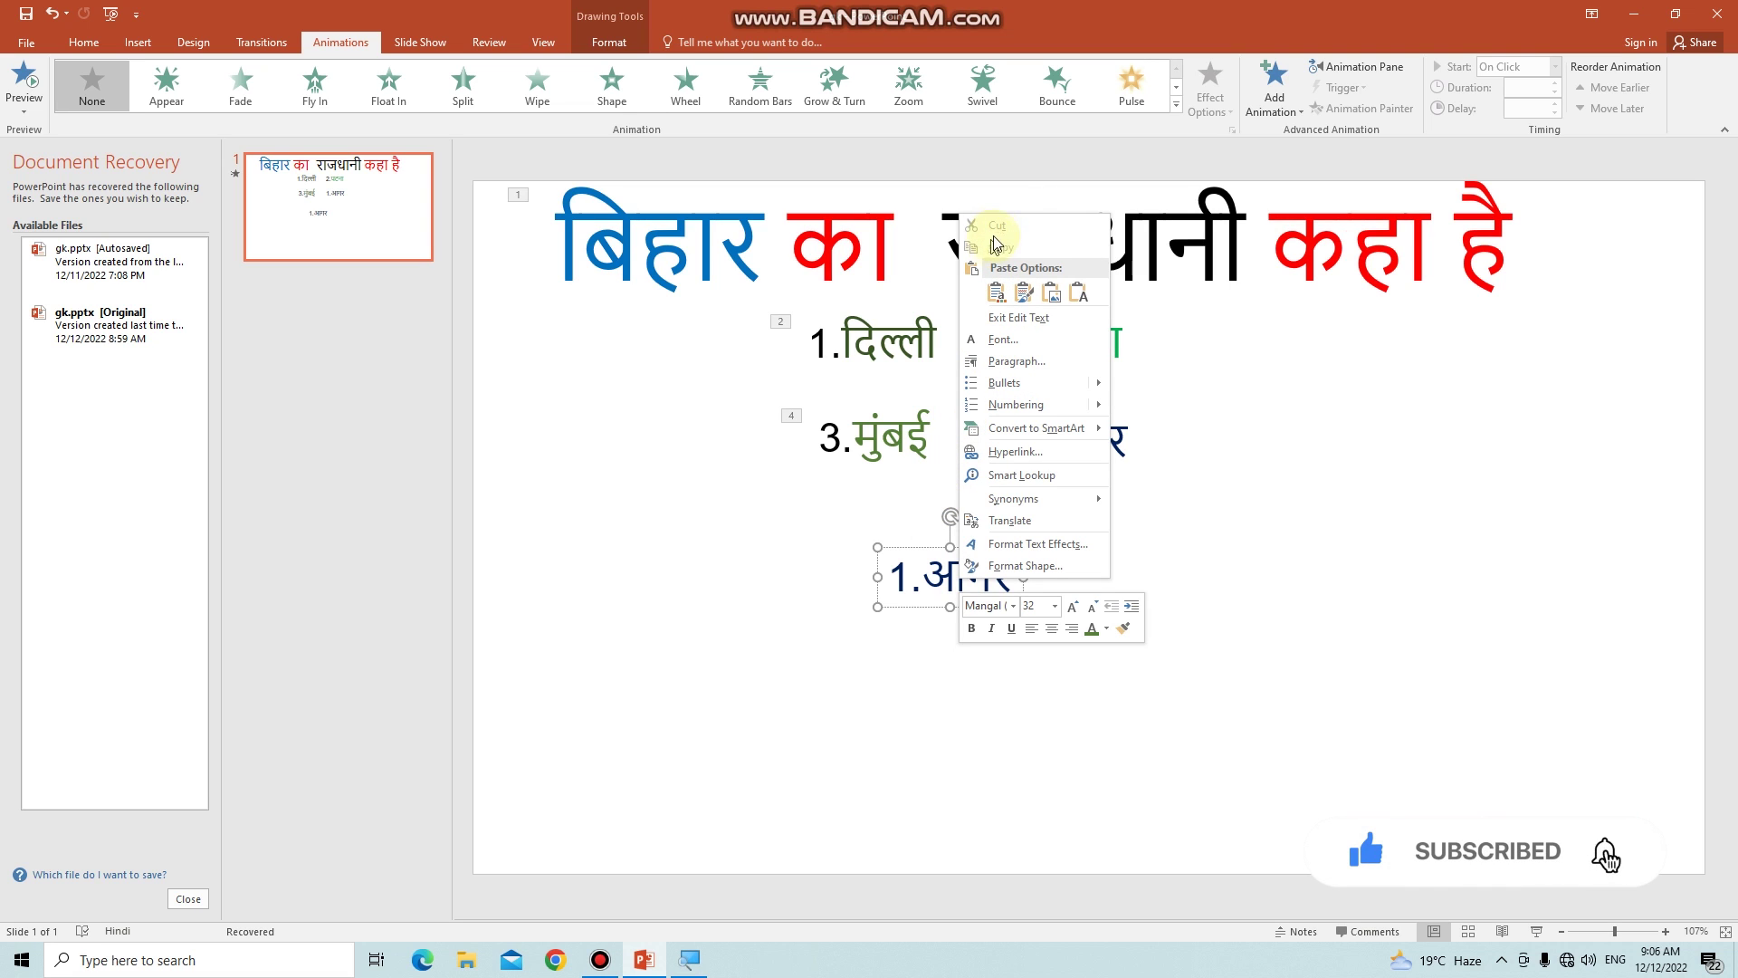
pyautogui.click(934, 570)
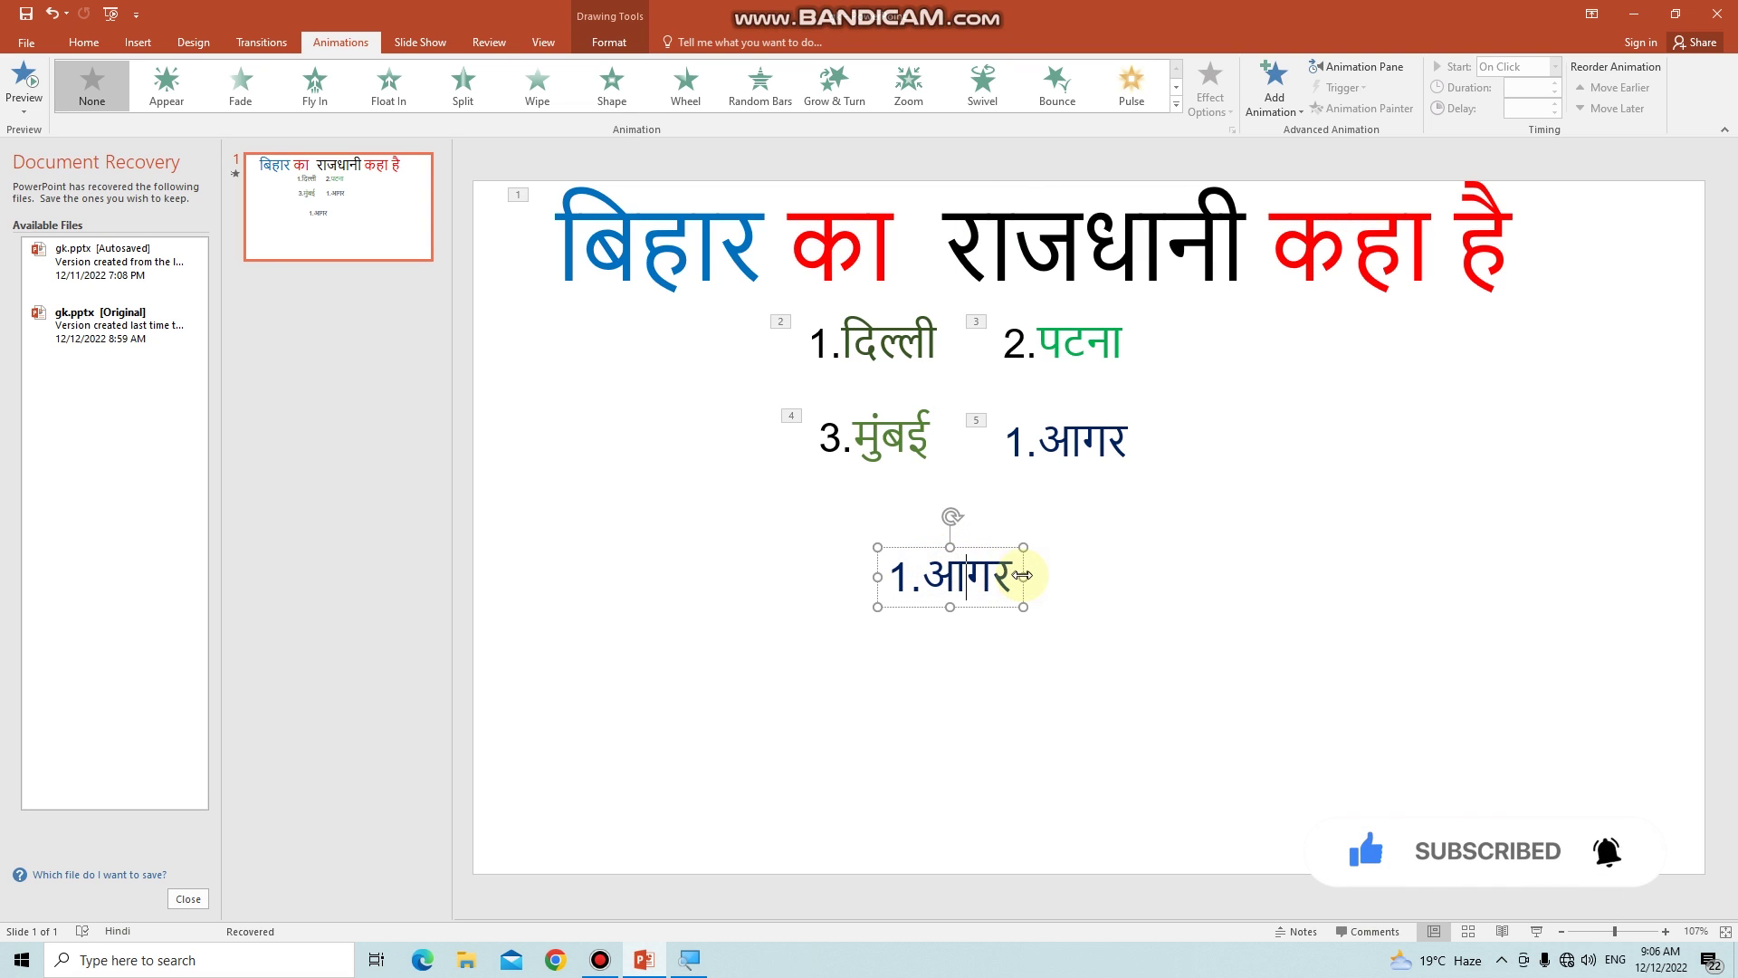
pyautogui.doubleClick(866, 565)
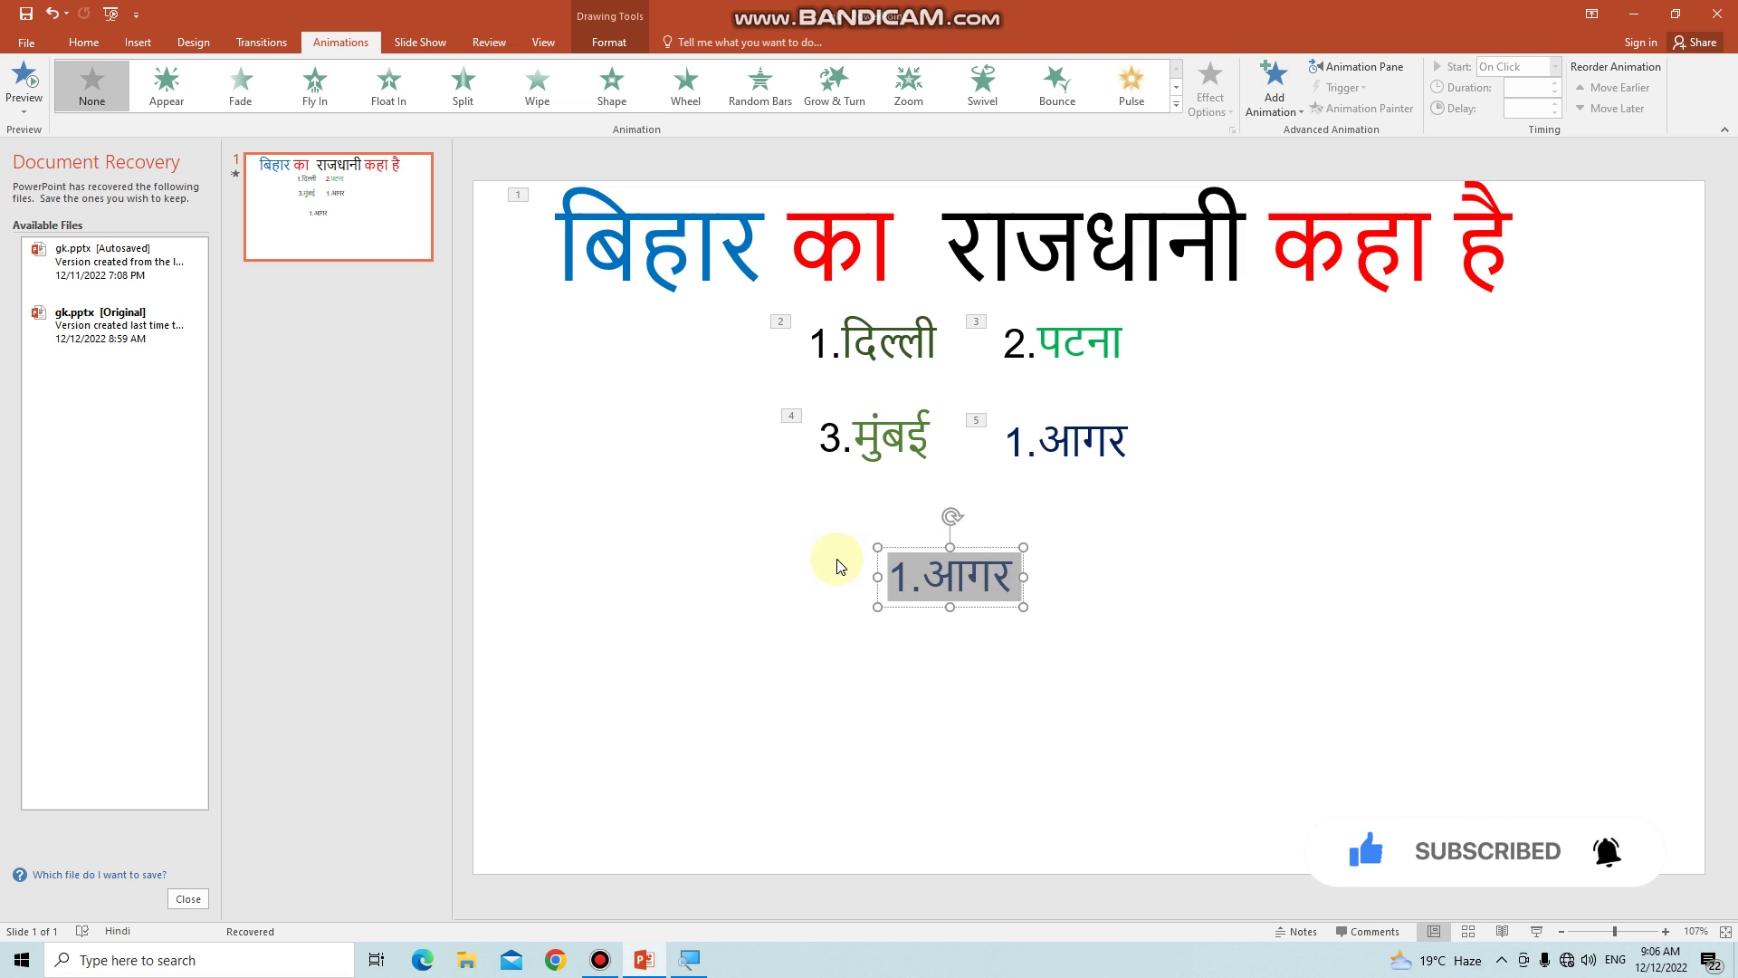
pyautogui.press('Delete')
pyautogui.rightClick(834, 558)
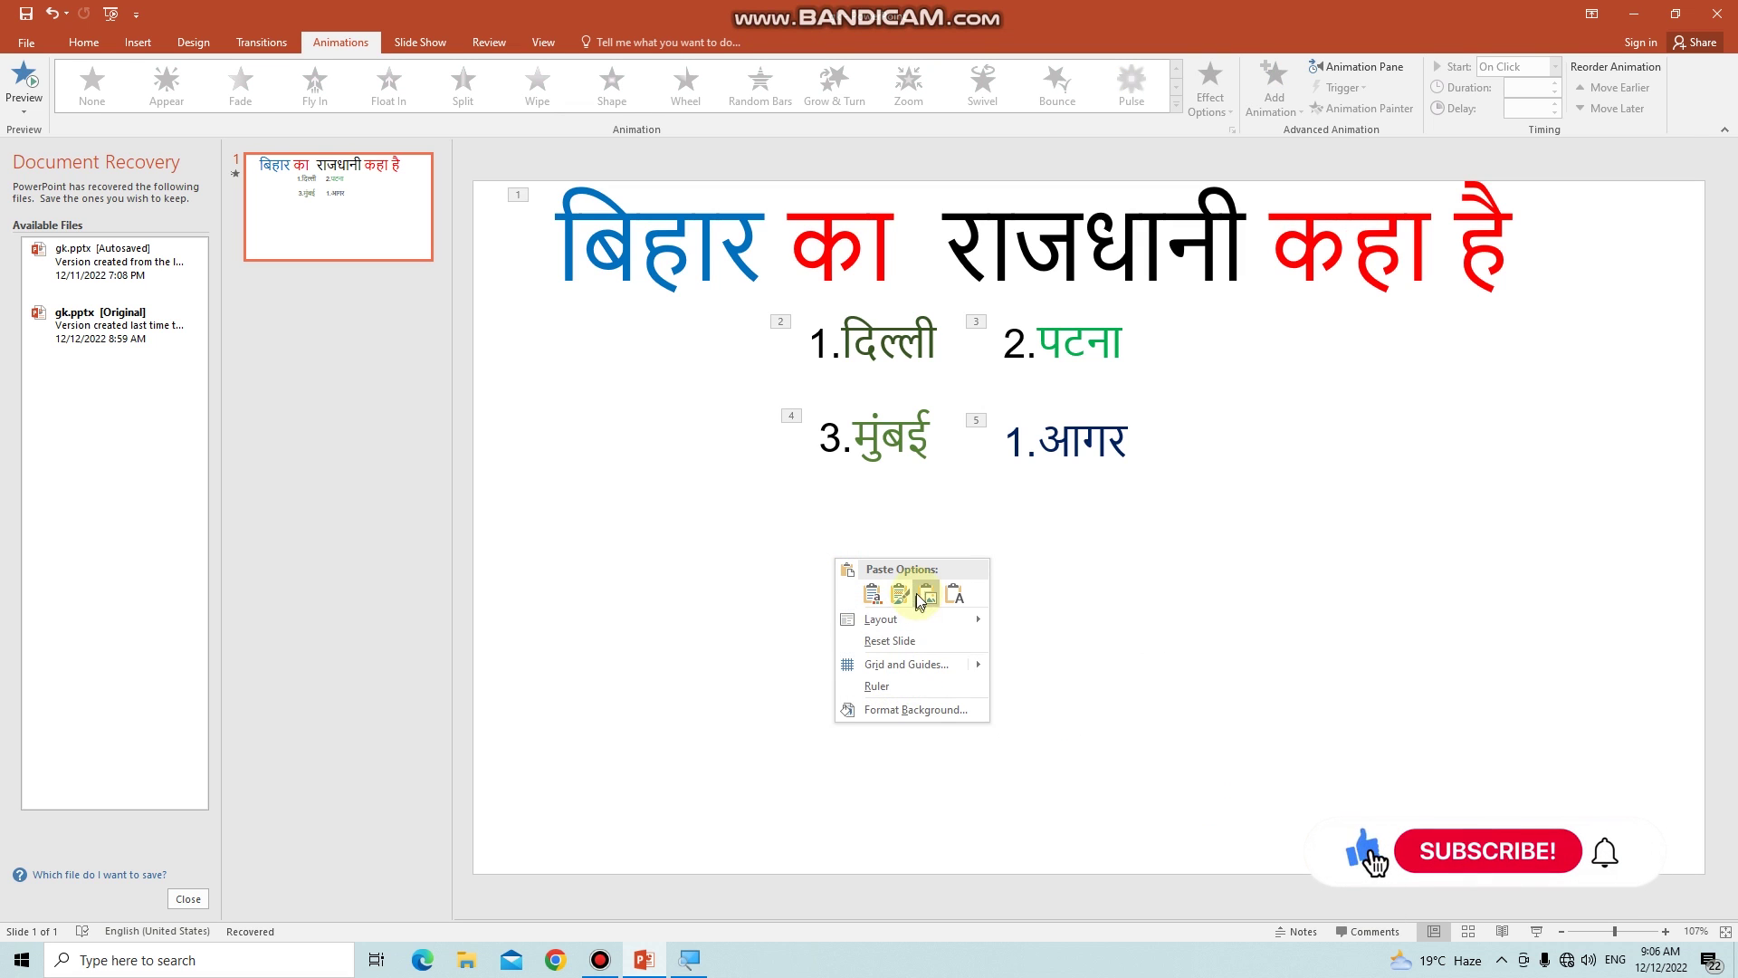
pyautogui.click(1032, 570)
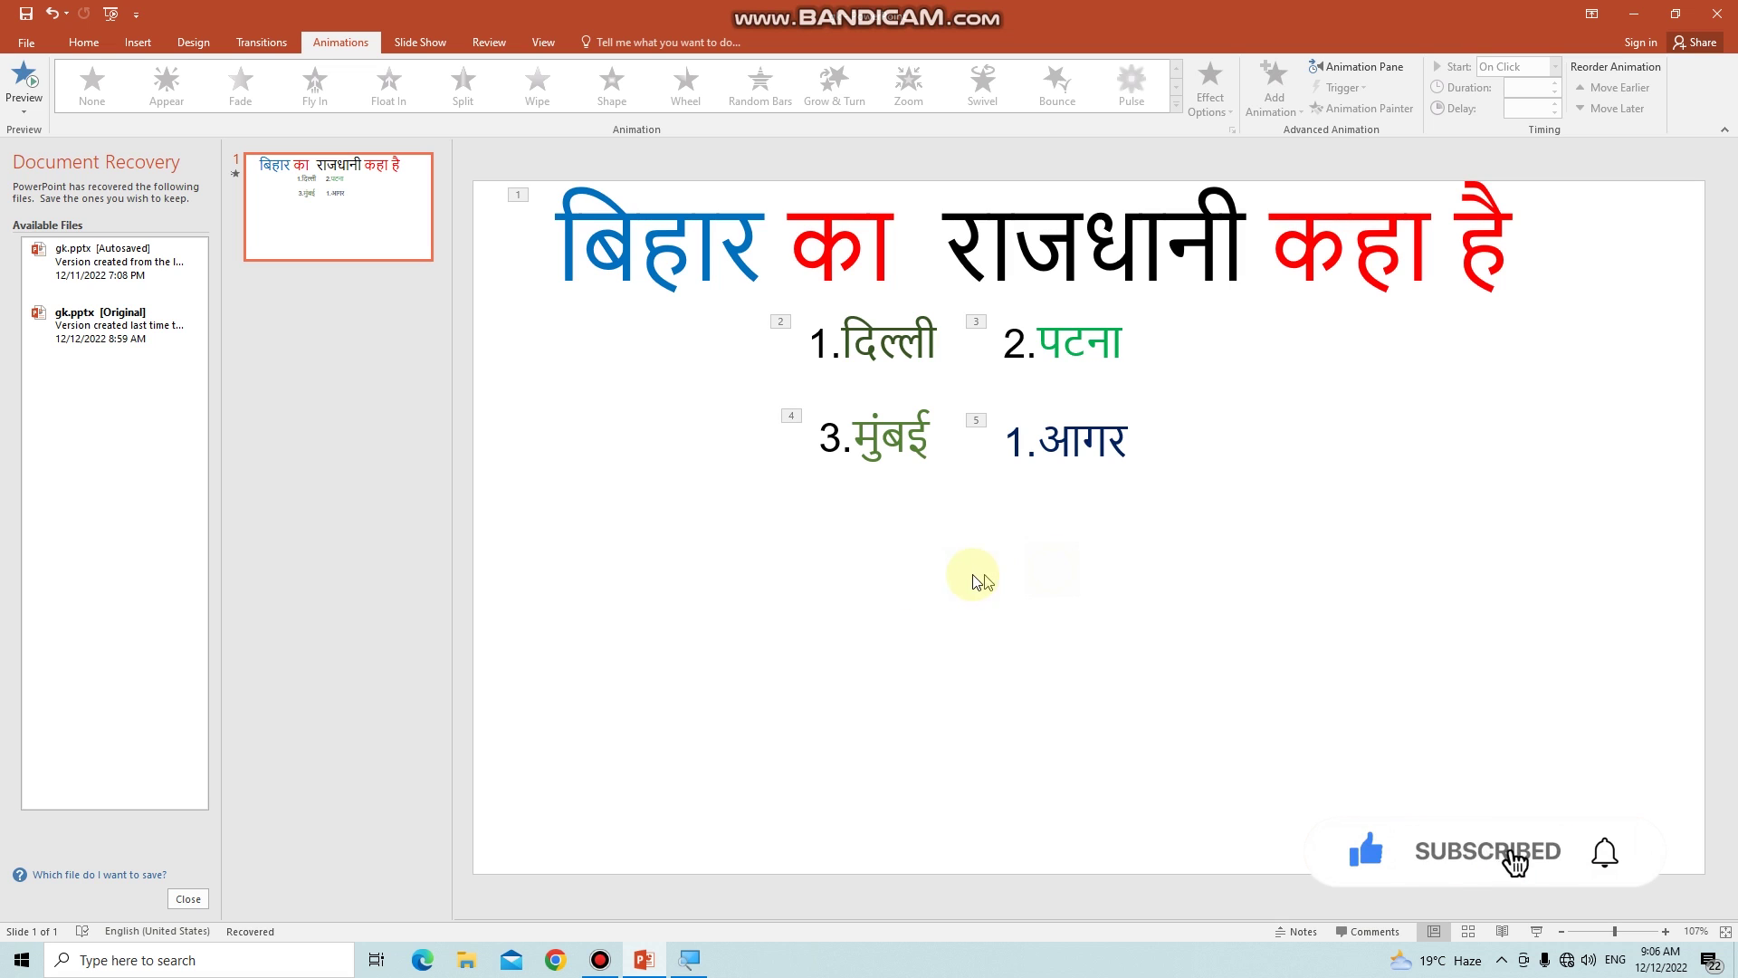
# - Copy the '2.पटना' text and paste it as a new box below the options
pyautogui.click(1123, 346)
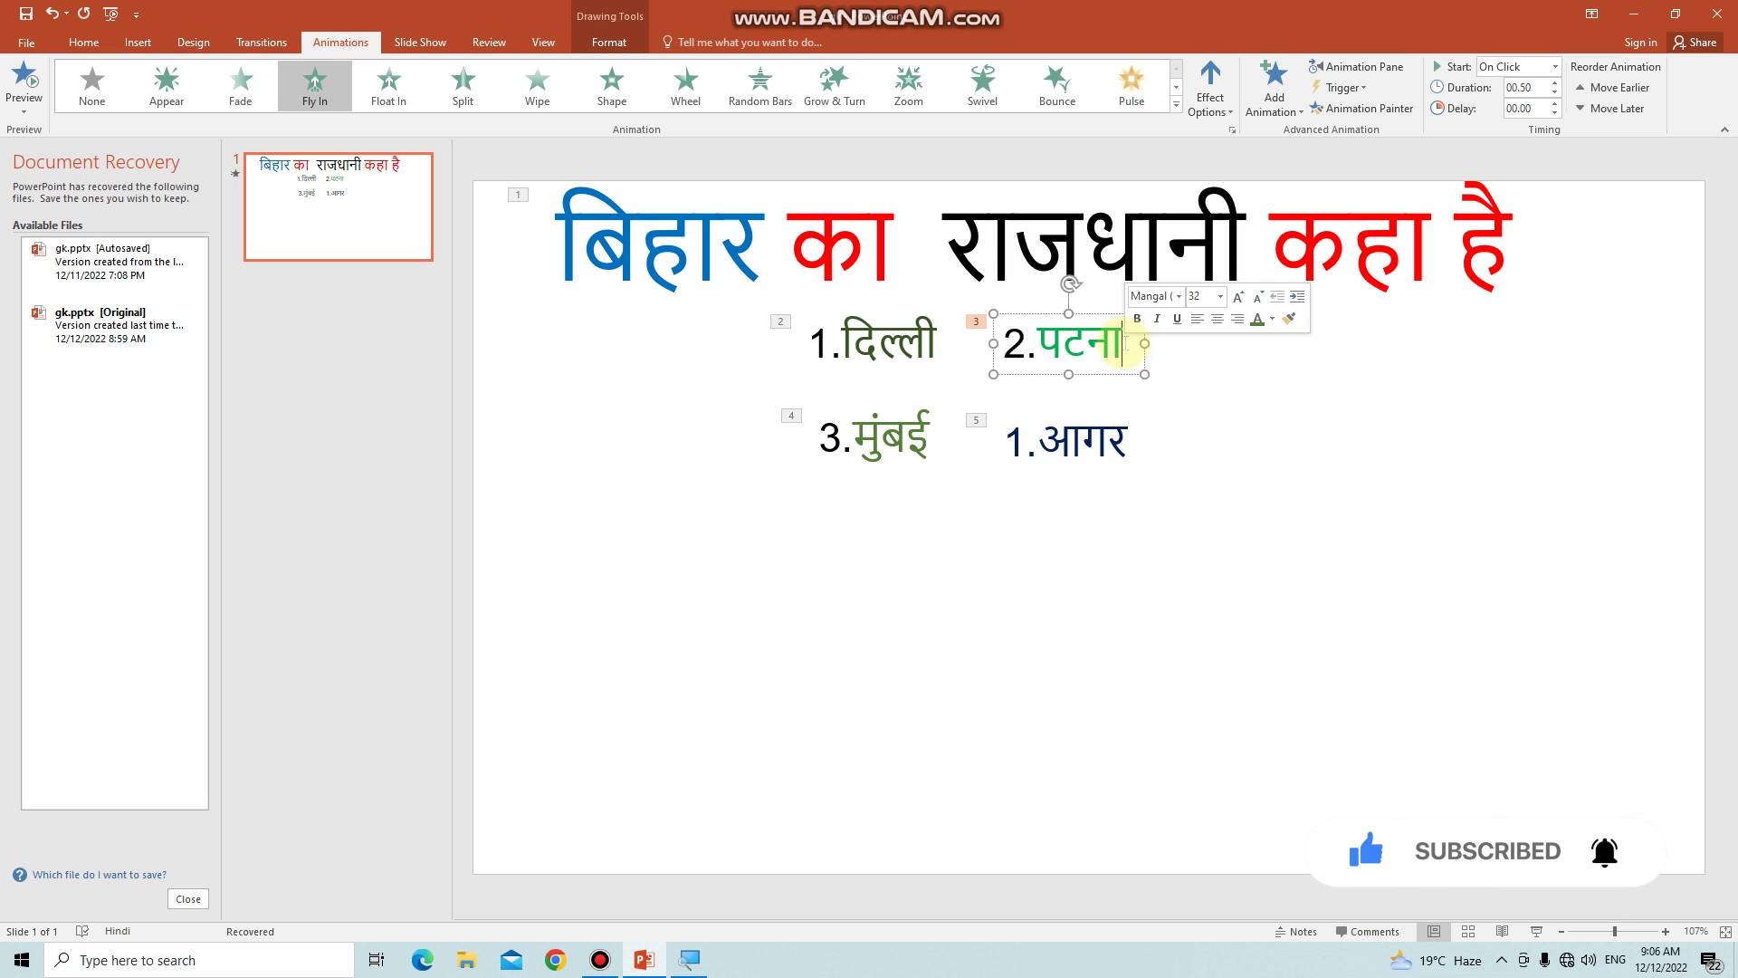
pyautogui.moveTo(1124, 346); pyautogui.dragTo(1048, 352)
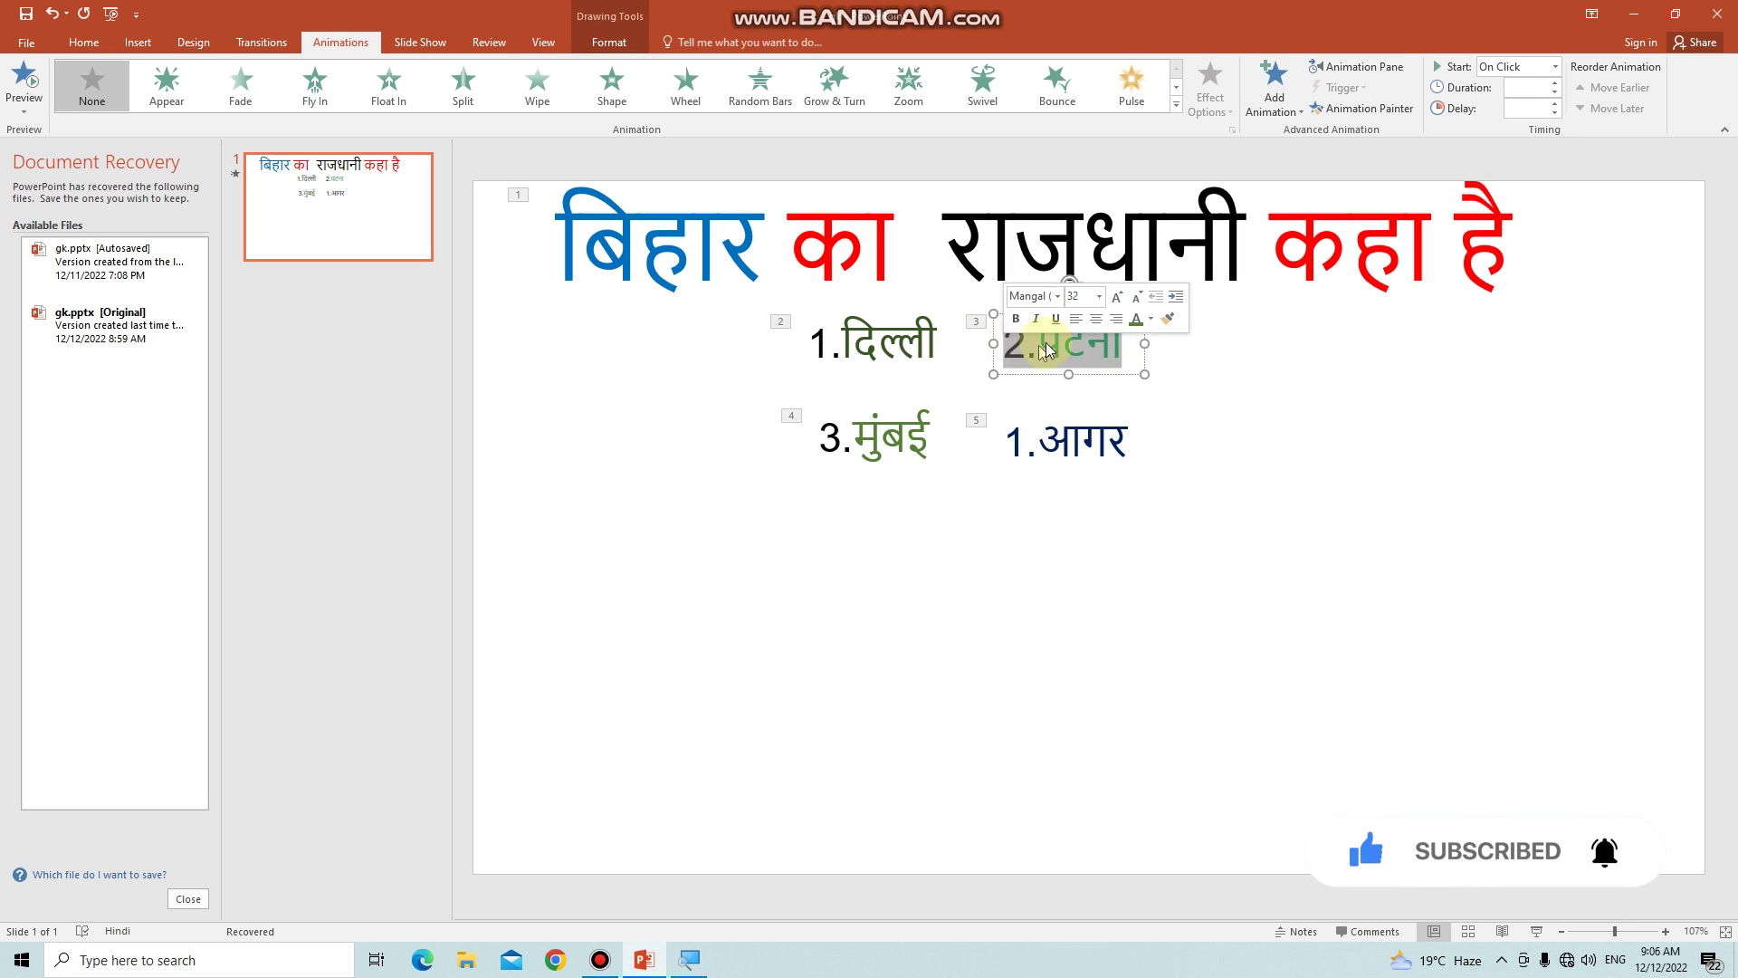
pyautogui.rightClick(1047, 351)
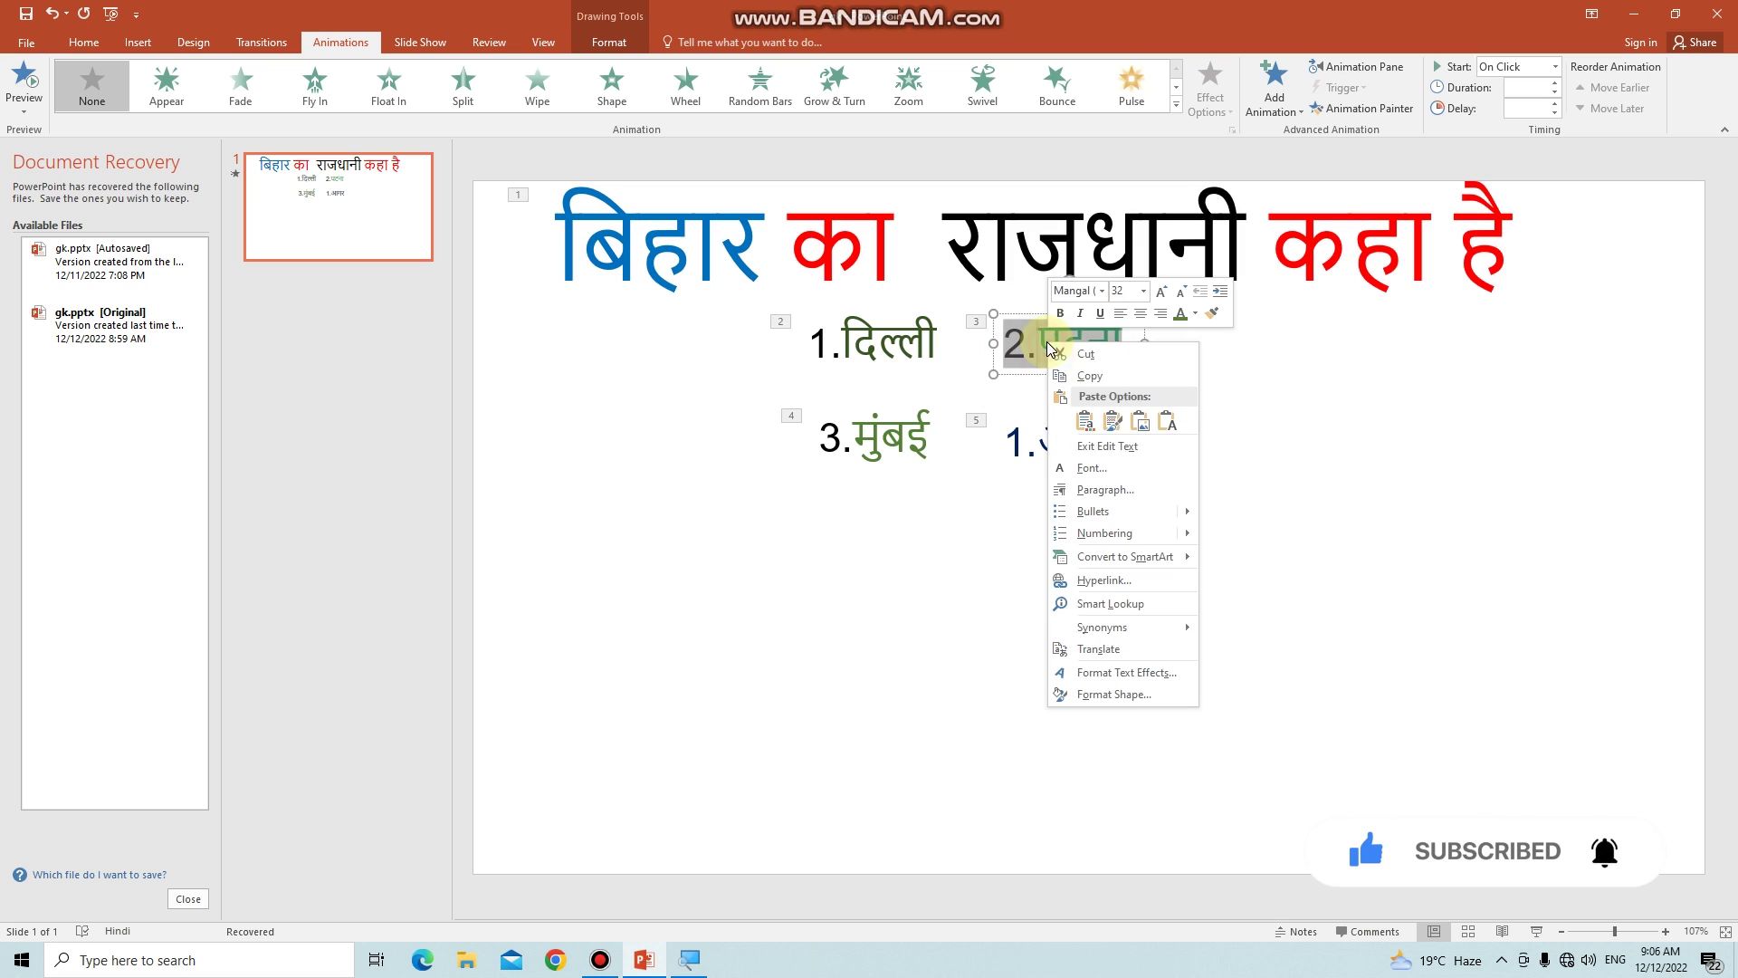
pyautogui.click(1097, 377)
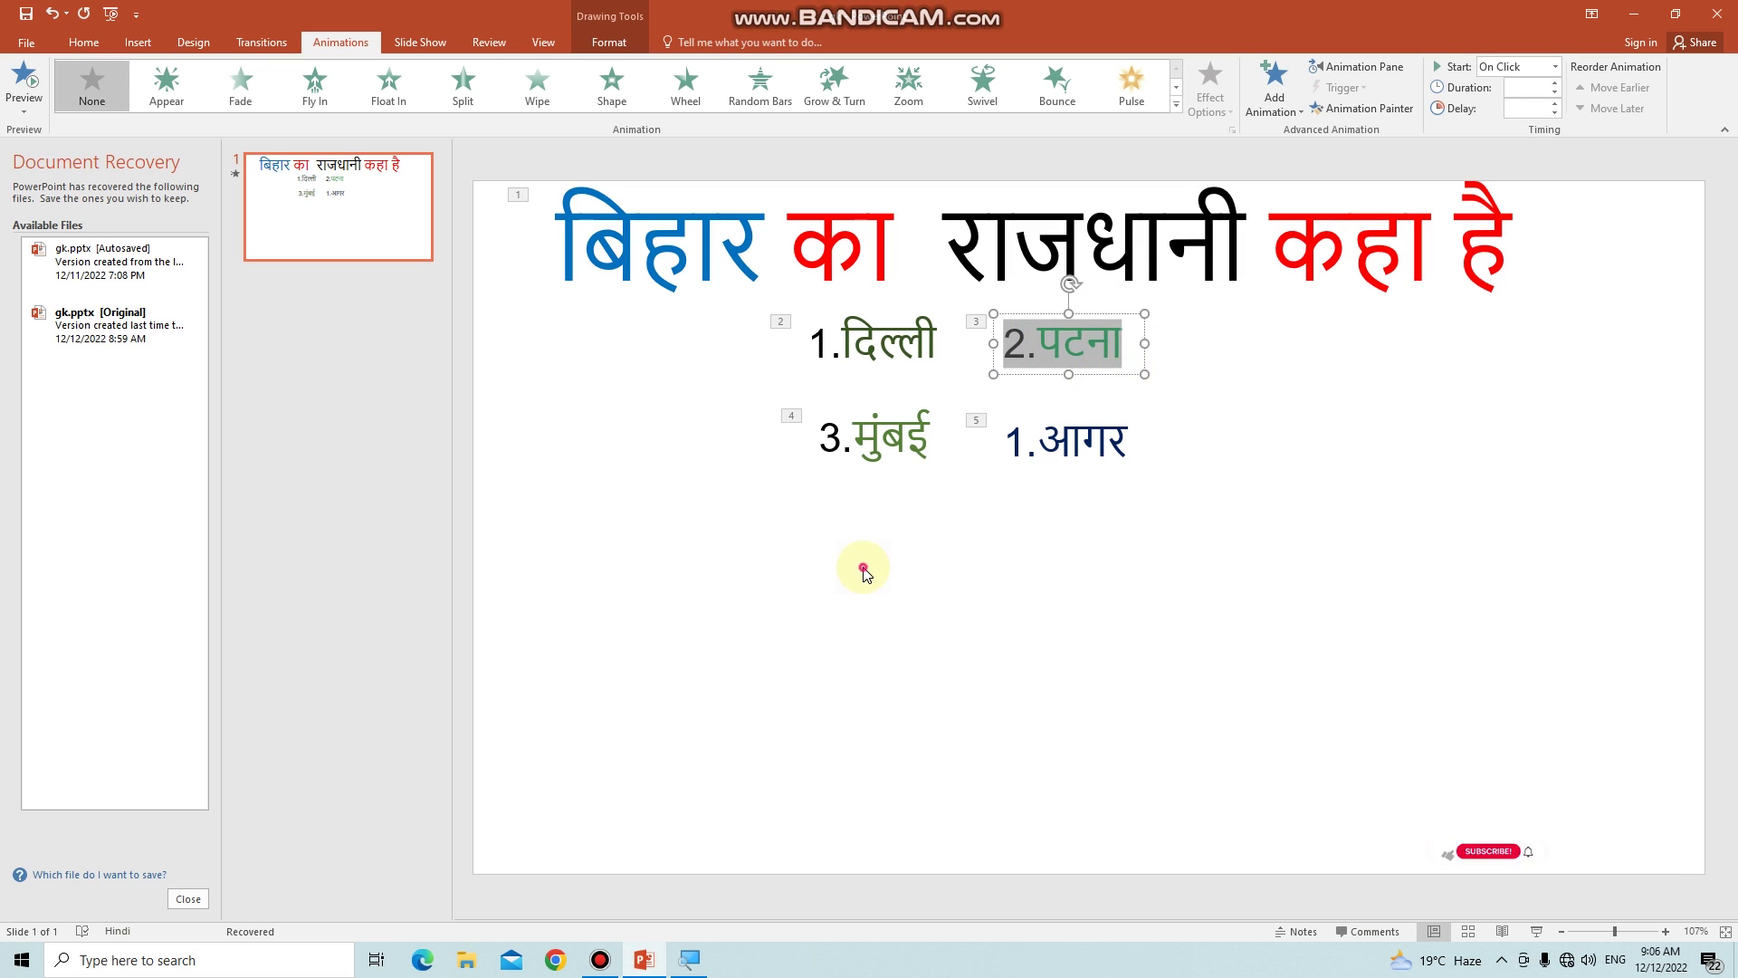
pyautogui.rightClick(863, 566)
pyautogui.click(929, 603)
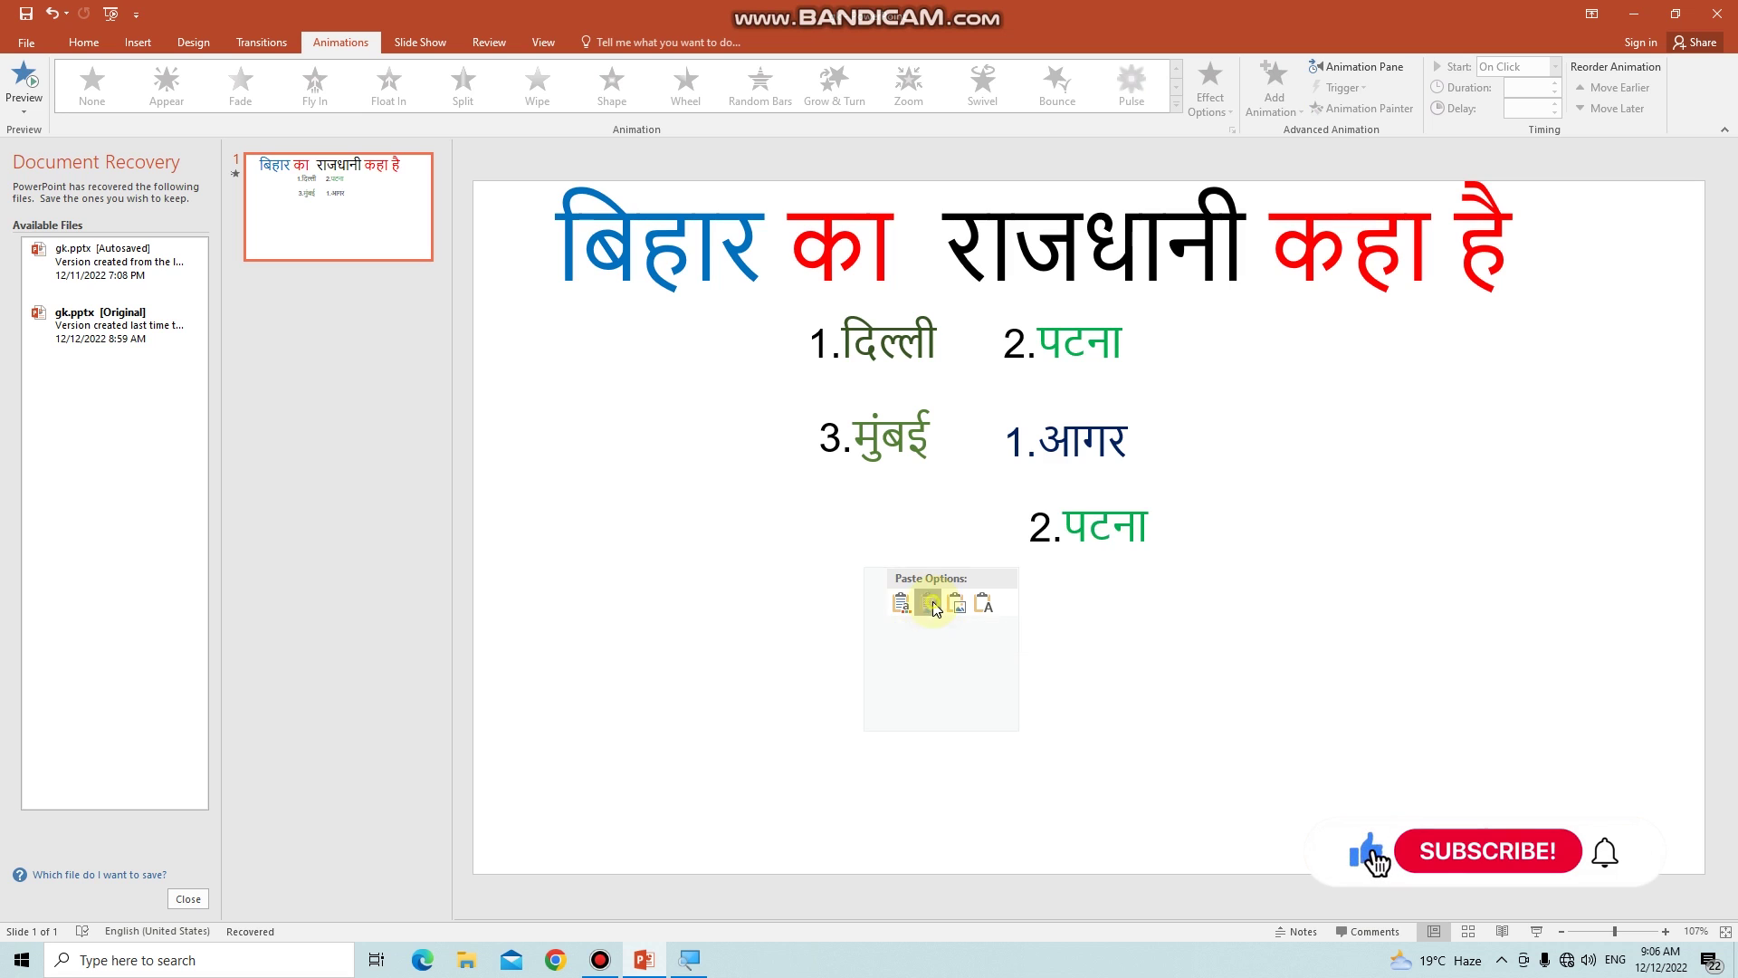
pyautogui.moveTo(1075, 572); pyautogui.dragTo(996, 611)
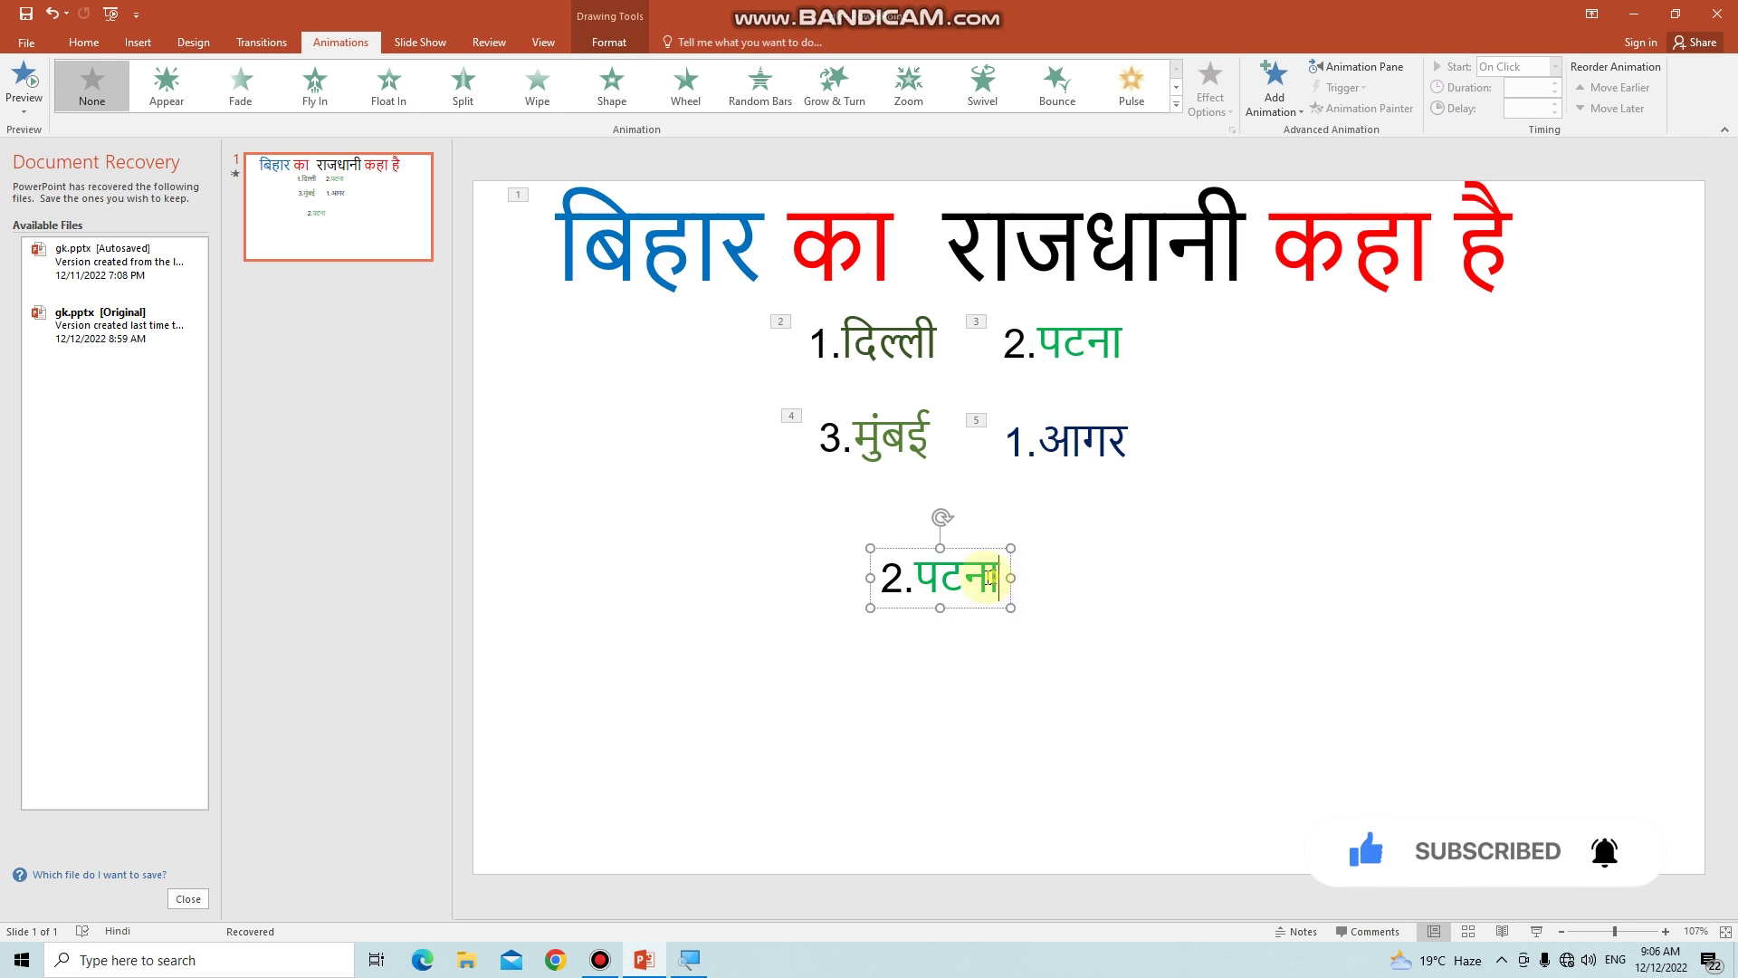
# - Make the word पटना in the new box red at font size 88
pyautogui.moveTo(994, 575); pyautogui.dragTo(927, 579)
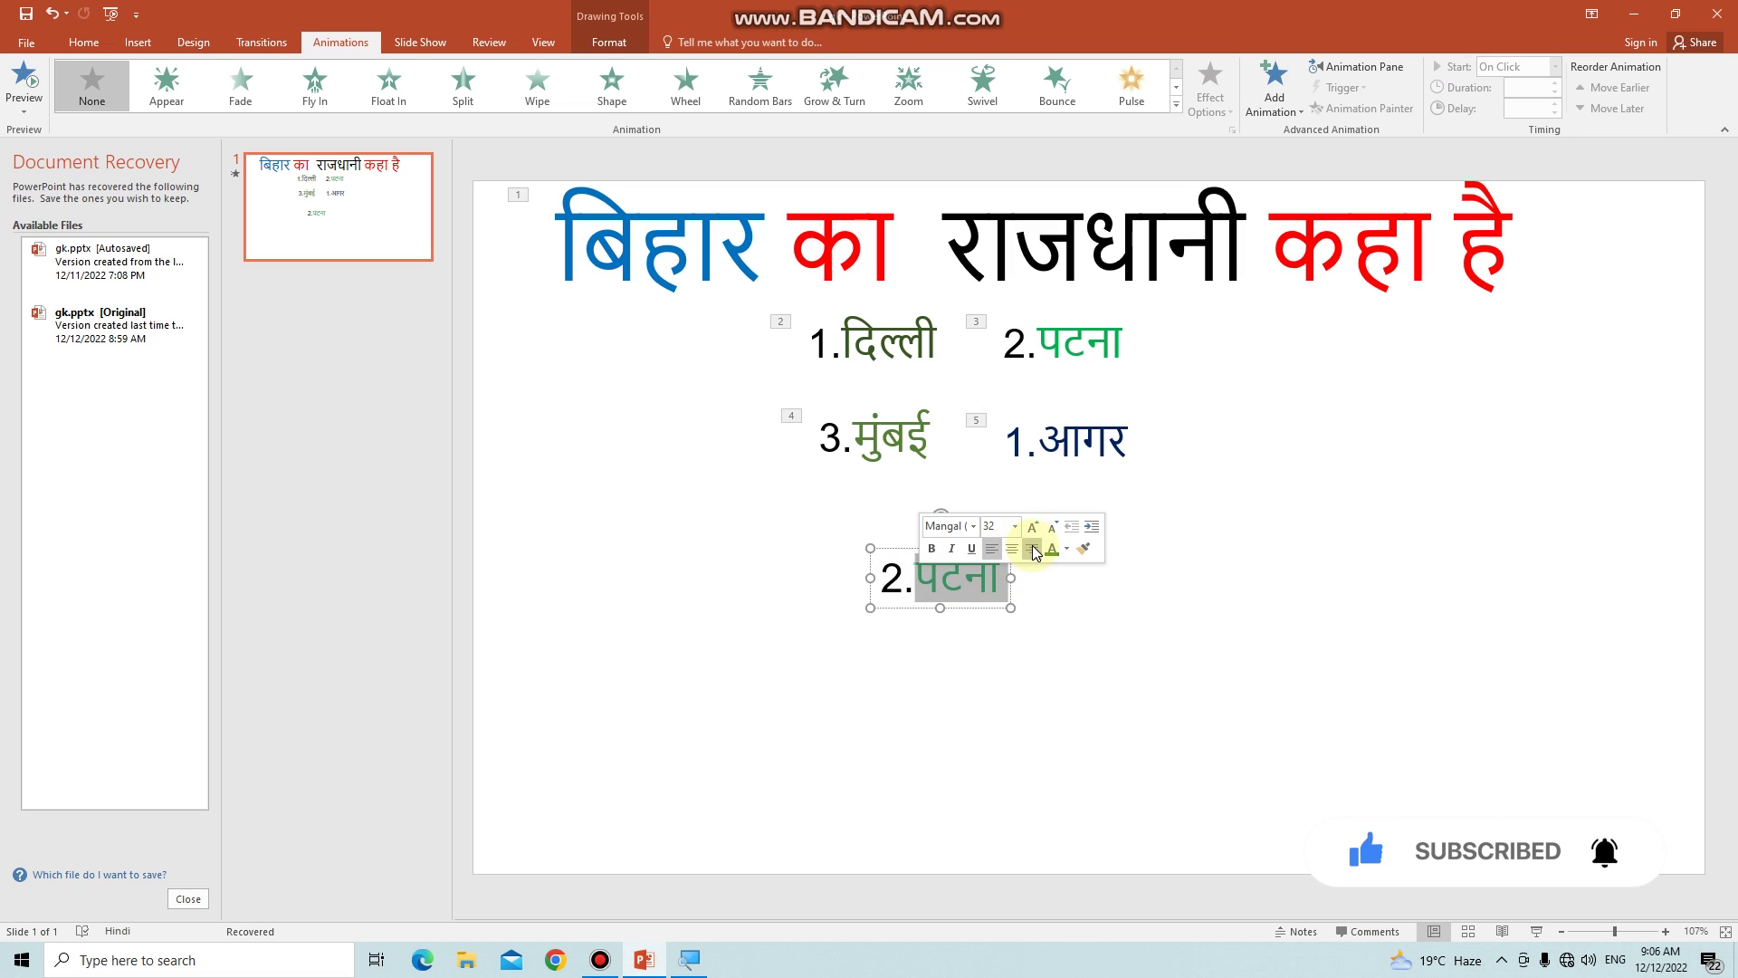
pyautogui.click(1066, 548)
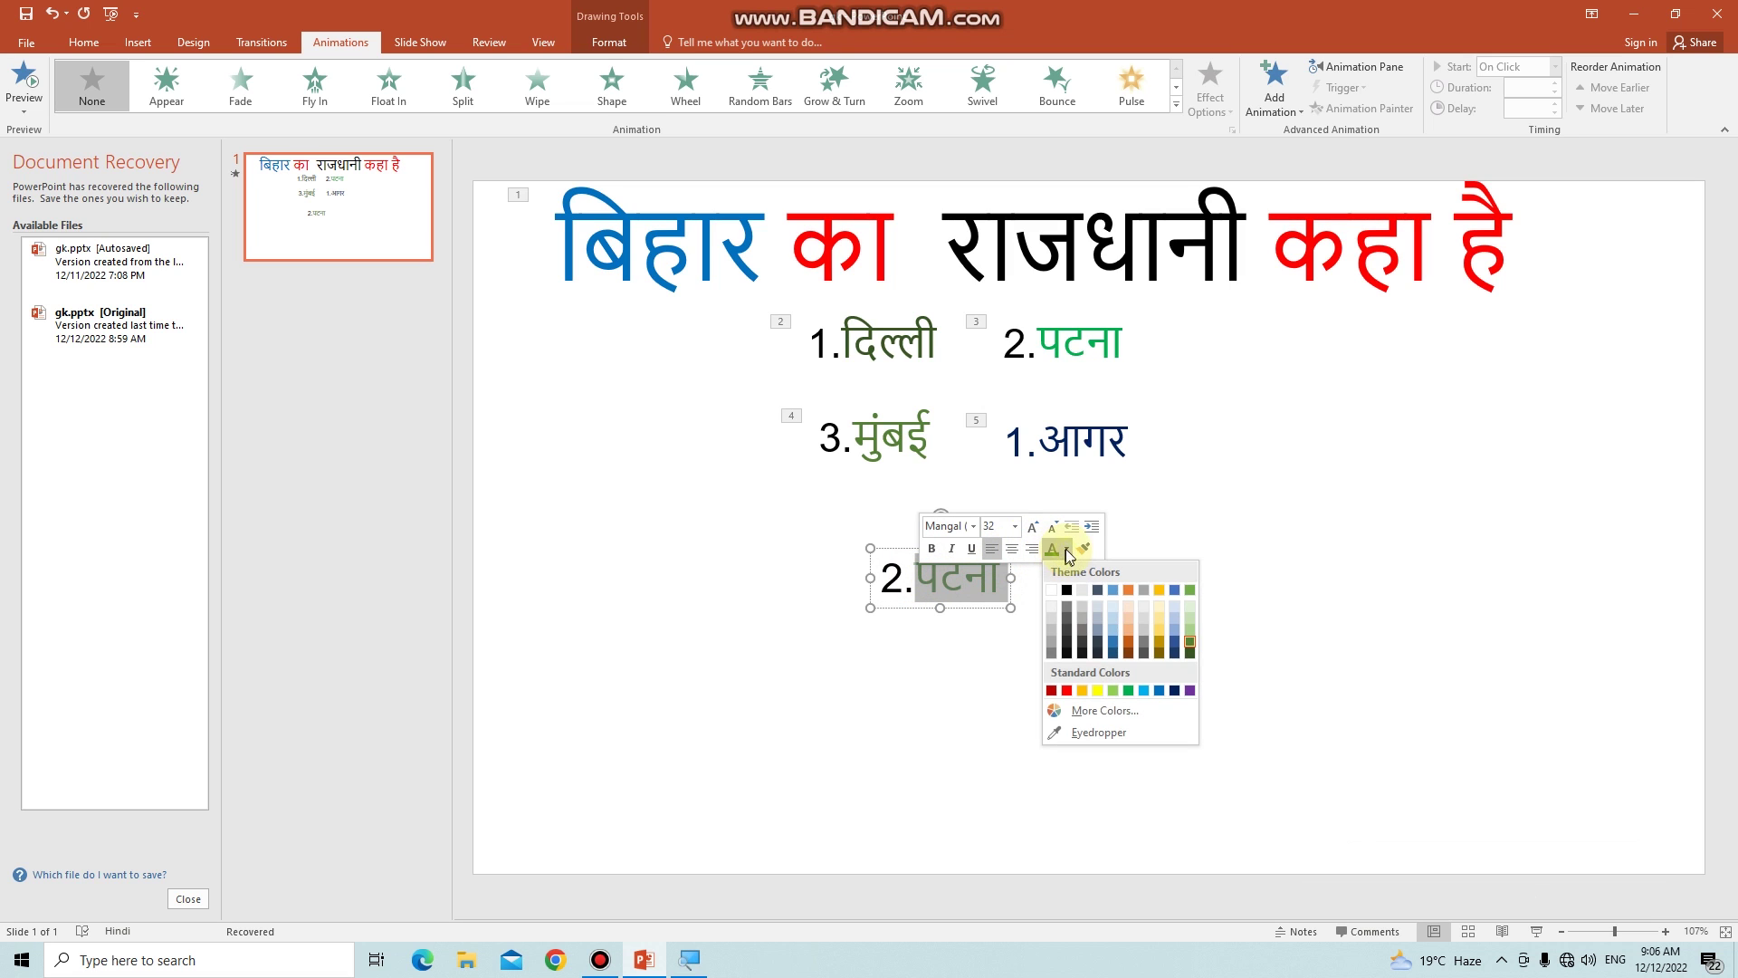
pyautogui.click(1067, 692)
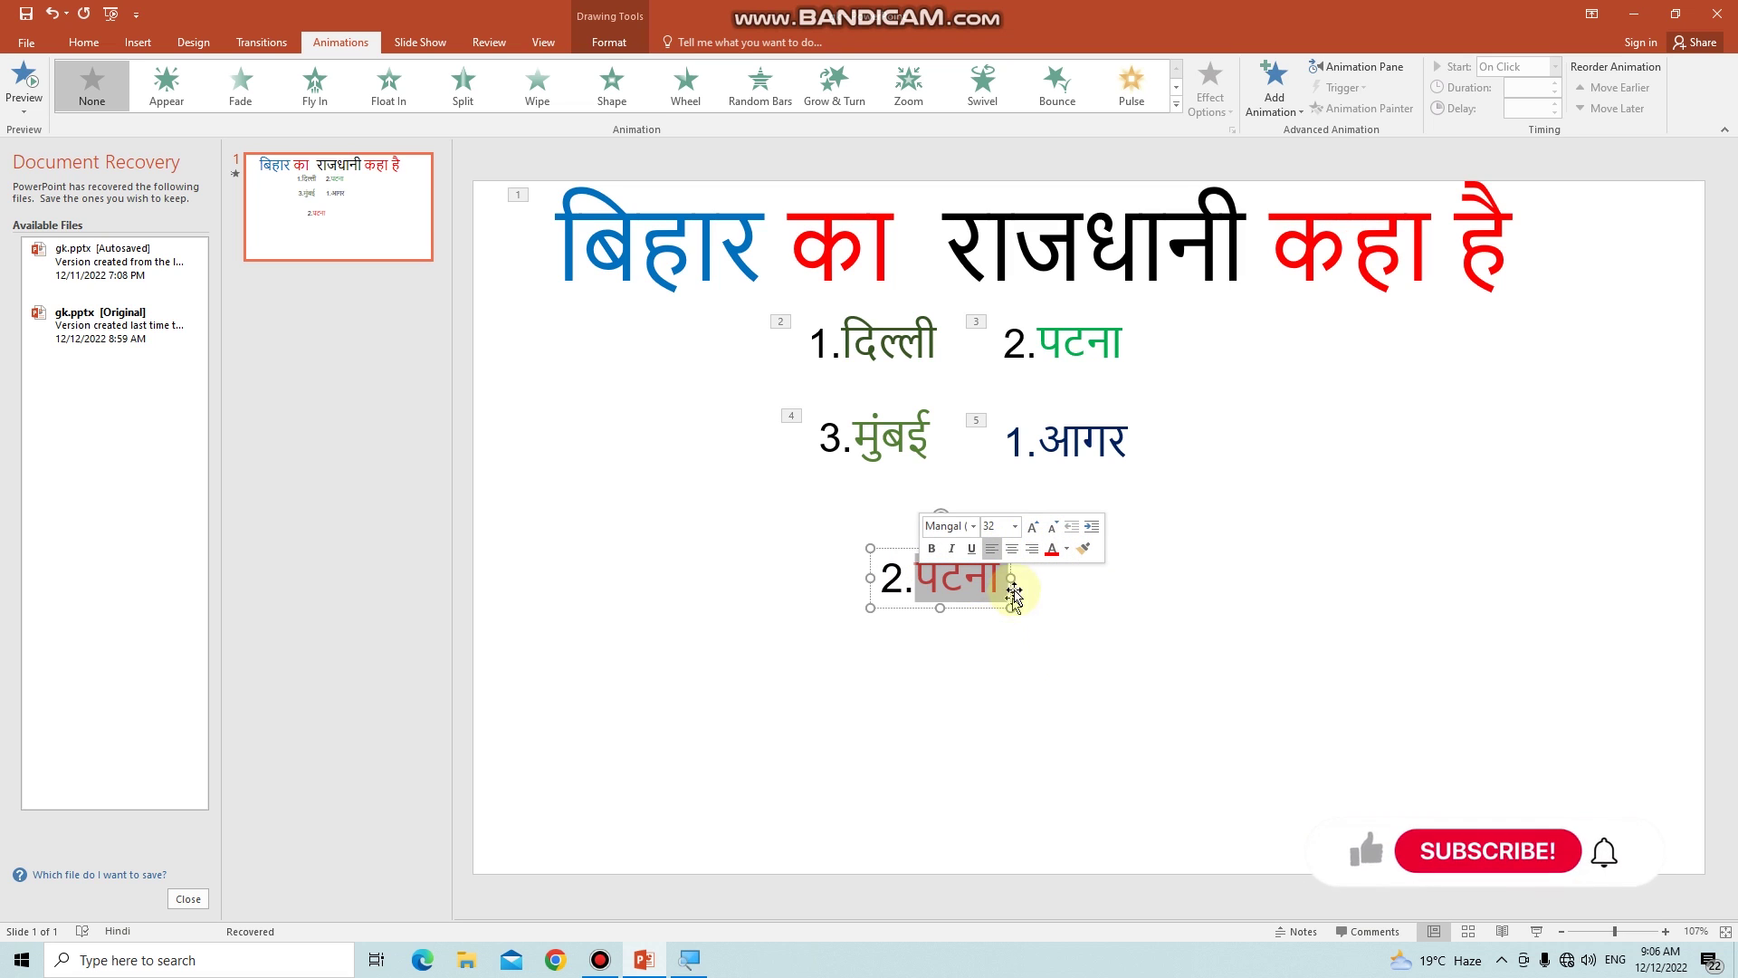
pyautogui.click(1016, 527)
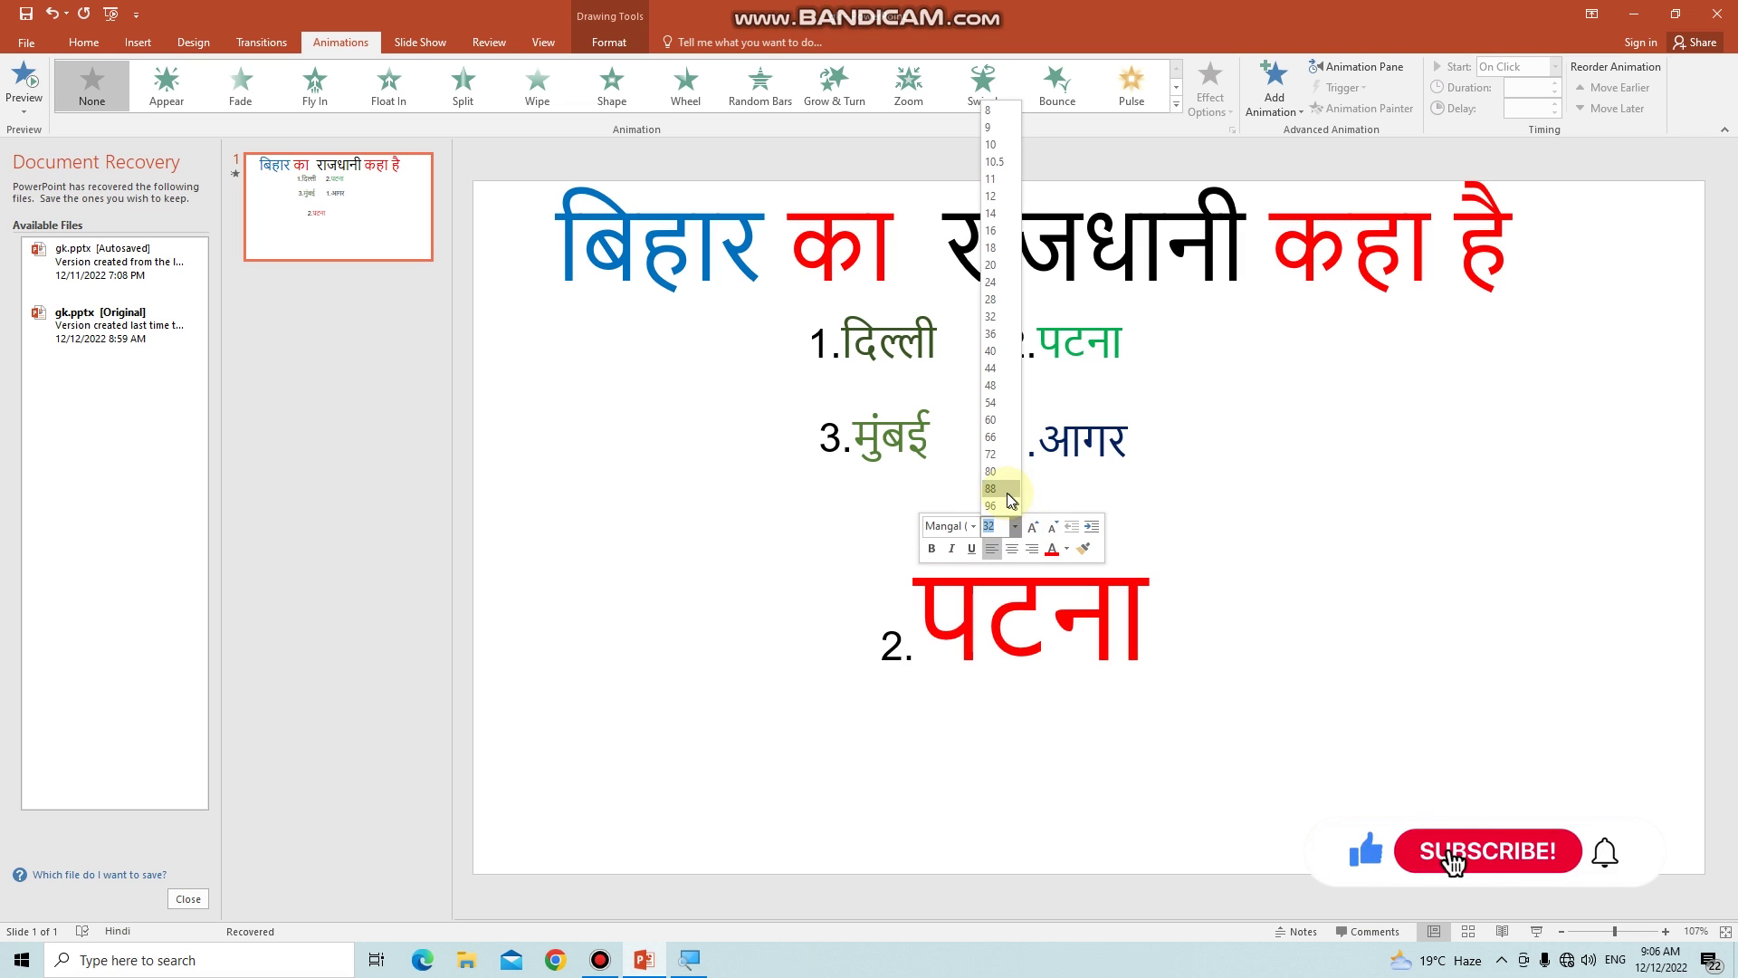
pyautogui.click(1008, 494)
# - Apply a Fly In animation to the large पटना answer box
pyautogui.click(1234, 544)
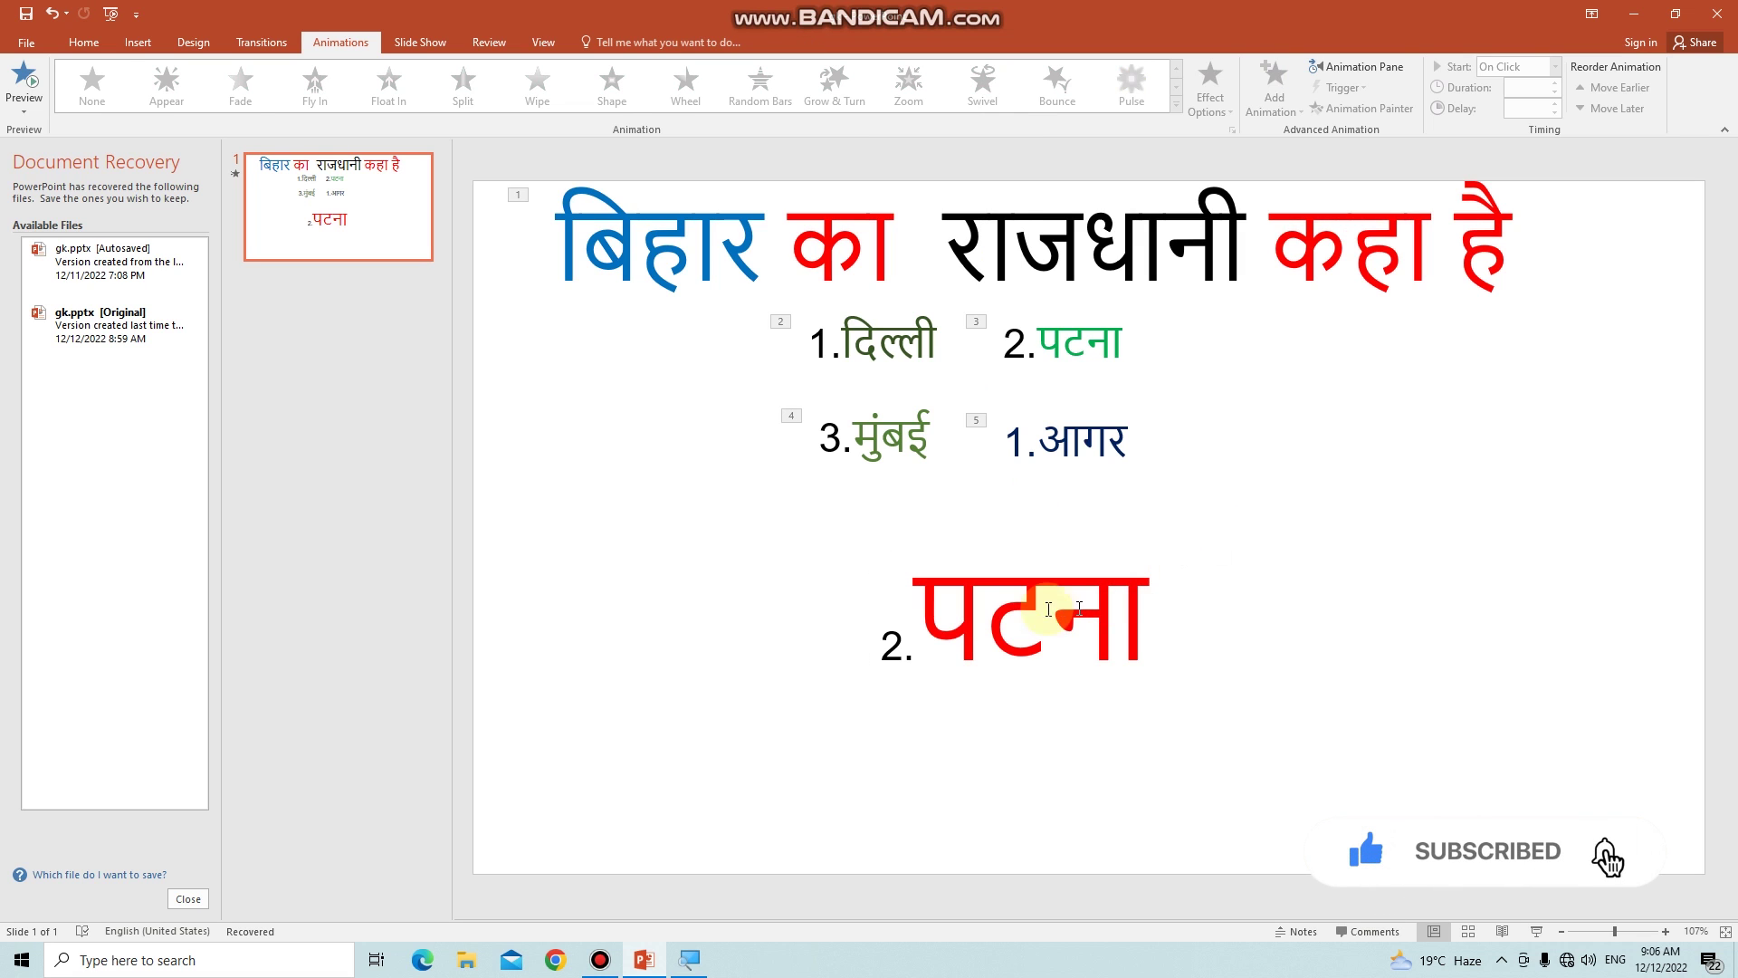
pyautogui.click(975, 631)
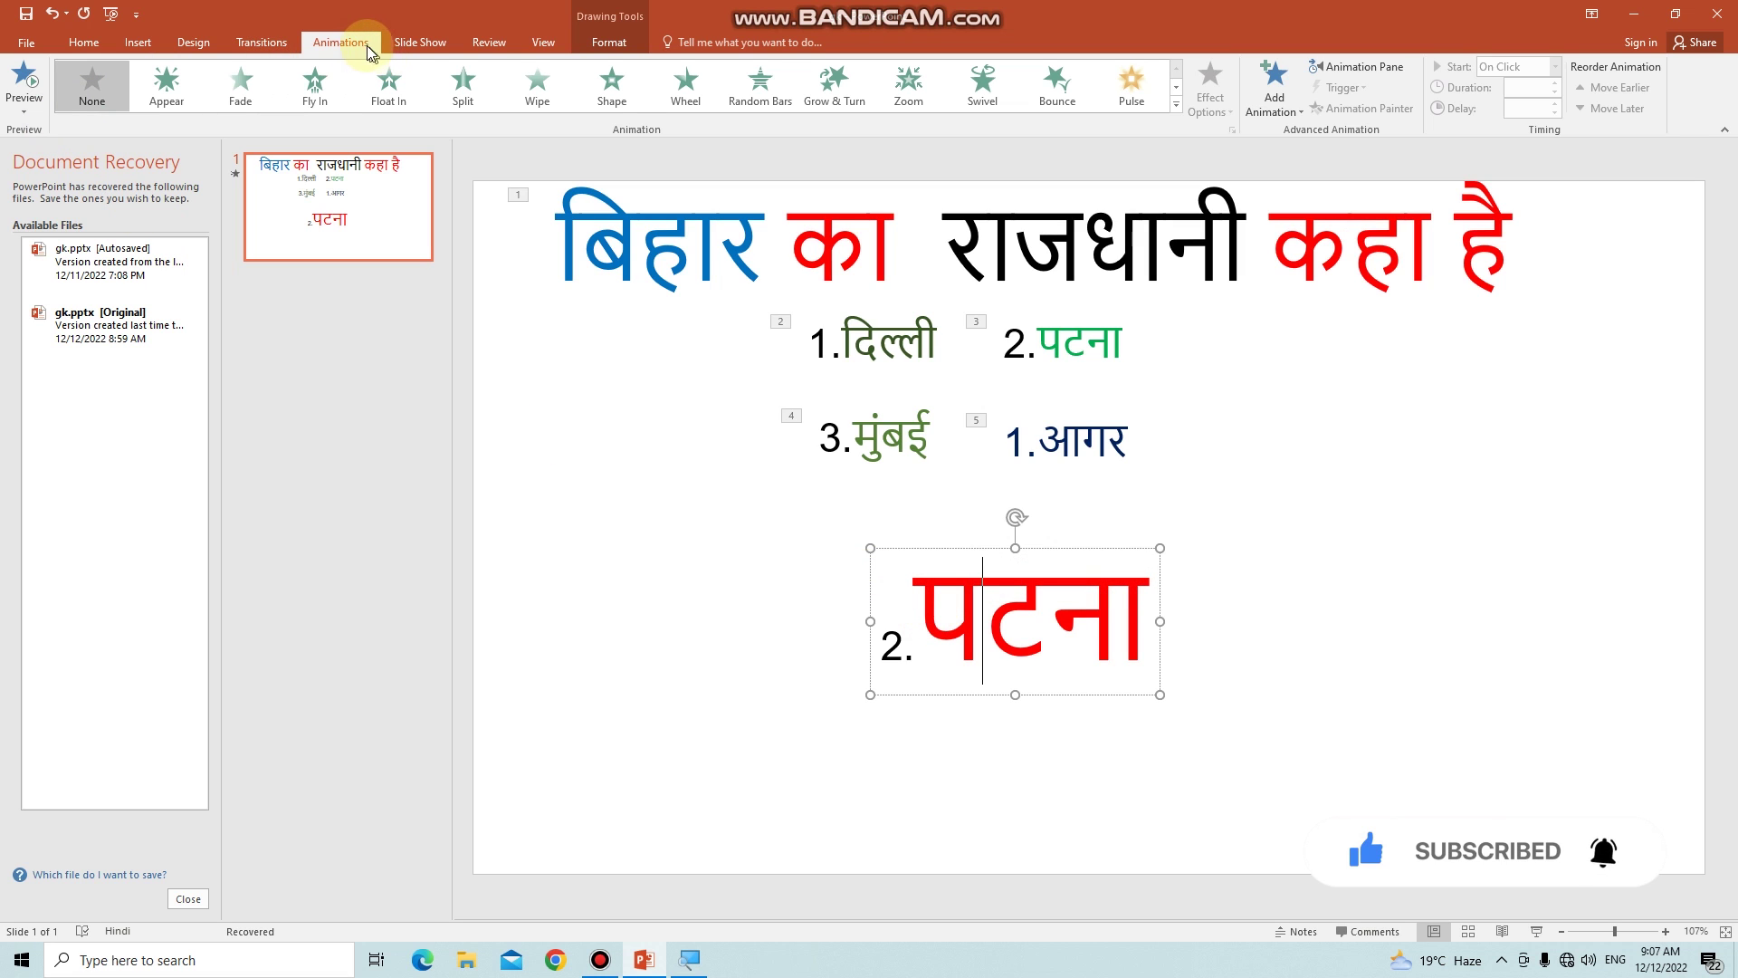
pyautogui.click(313, 89)
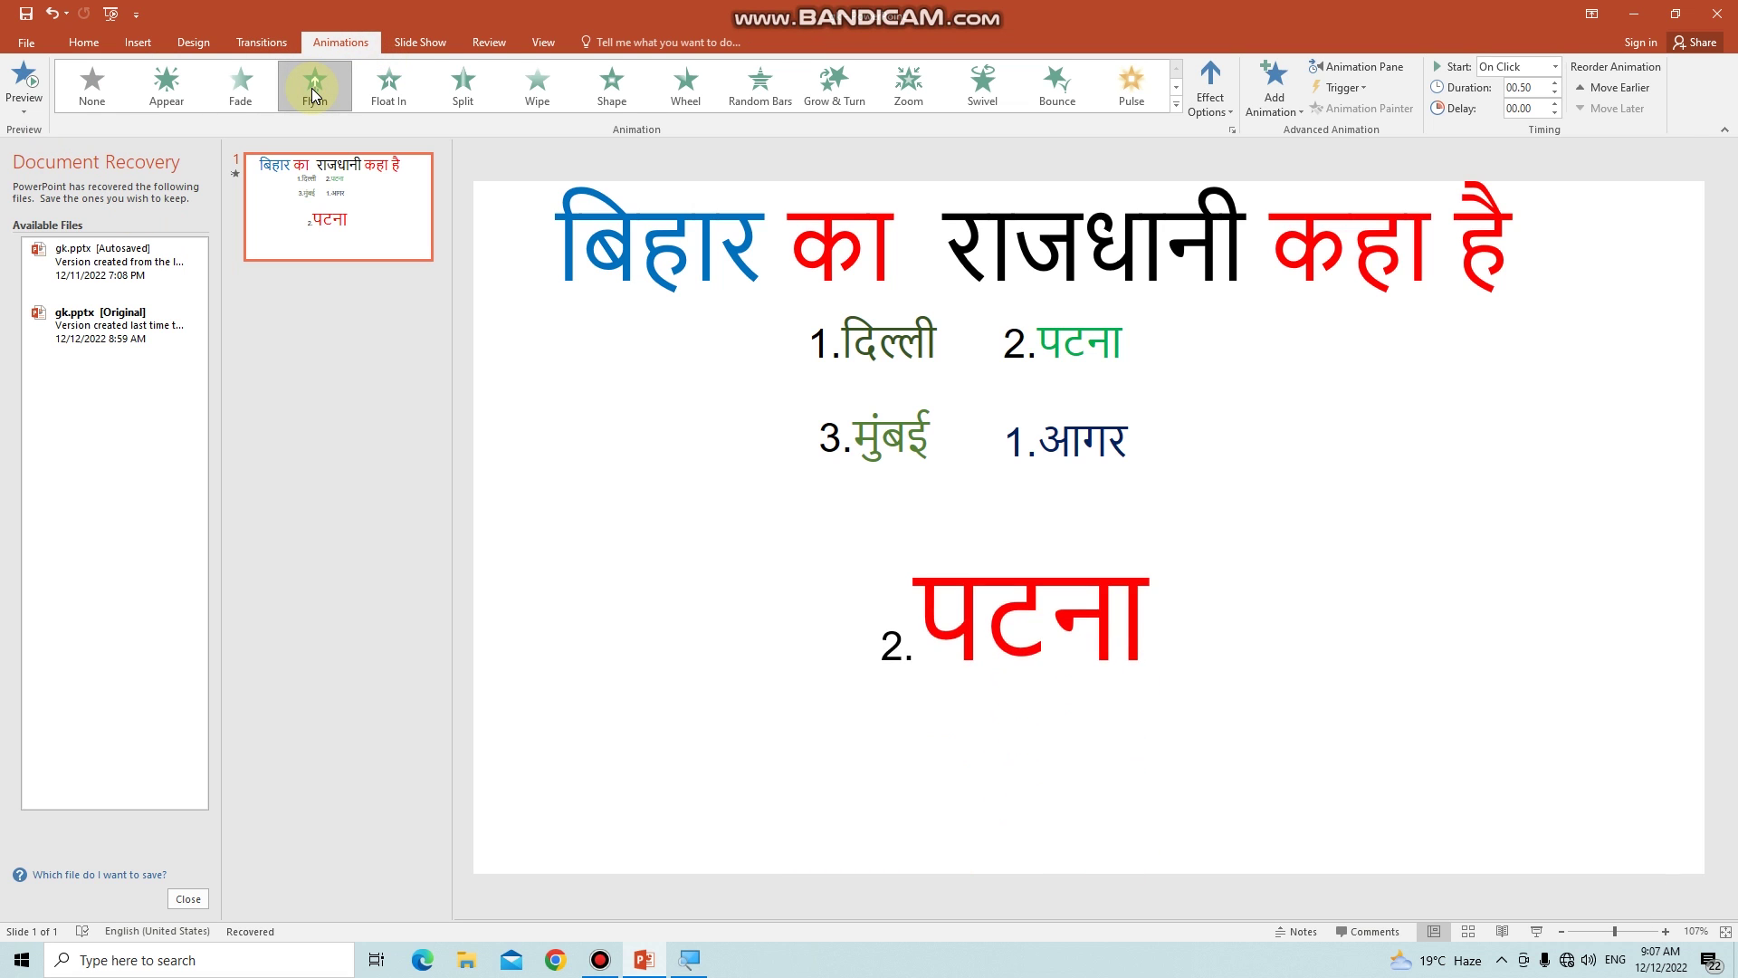